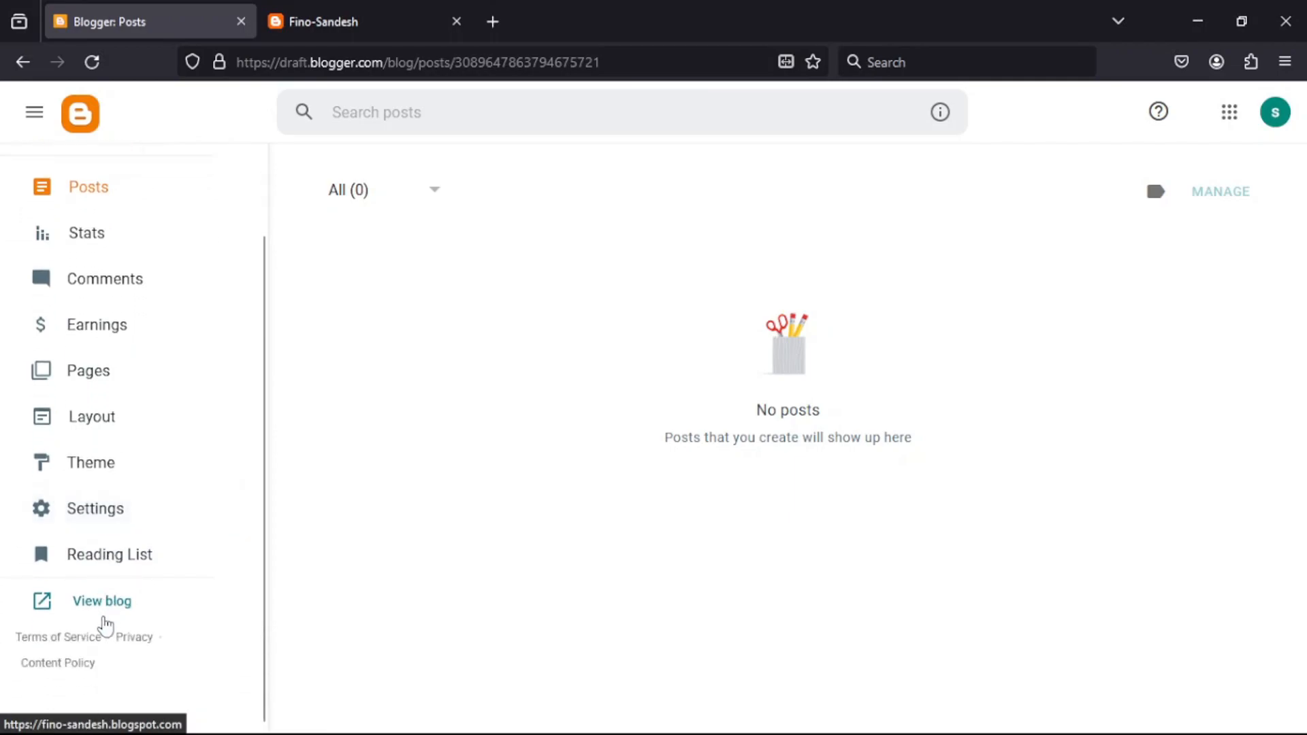
View the live Fino-Sandesh blog from the dashboard and close both of its open tabs
click(95, 616)
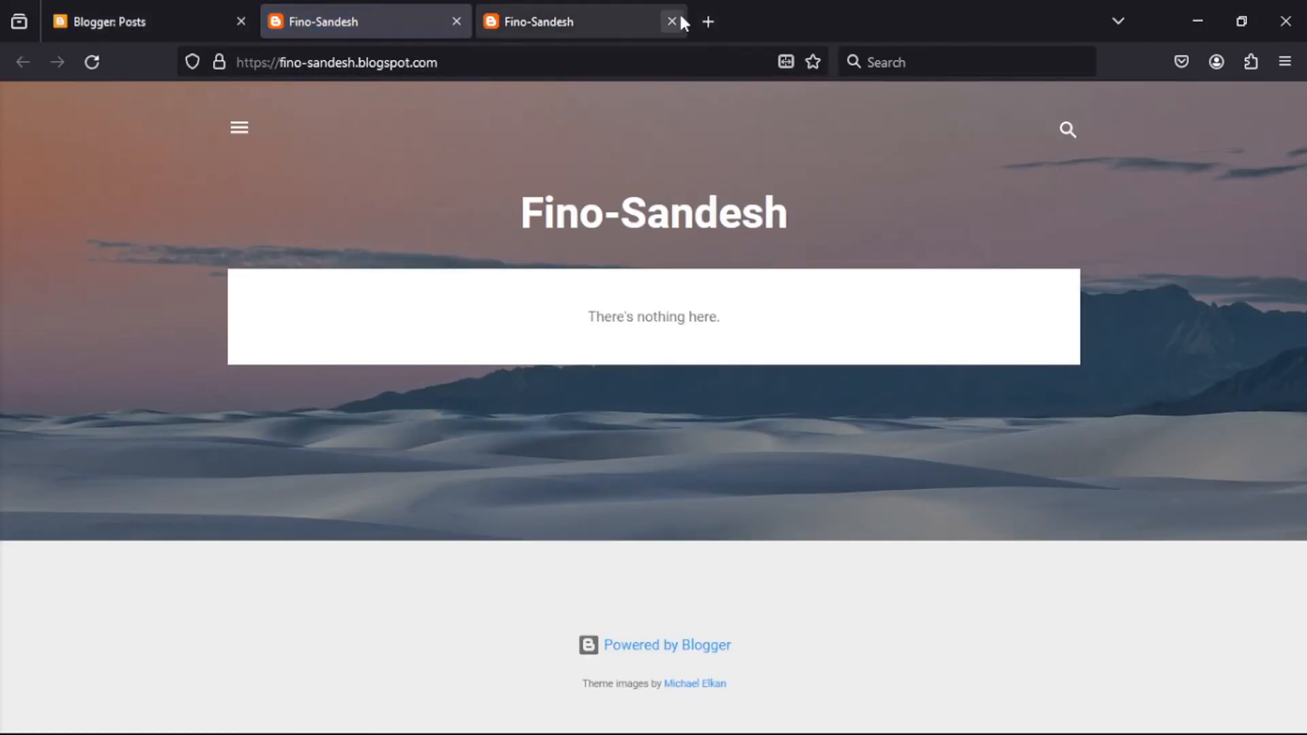
click(672, 21)
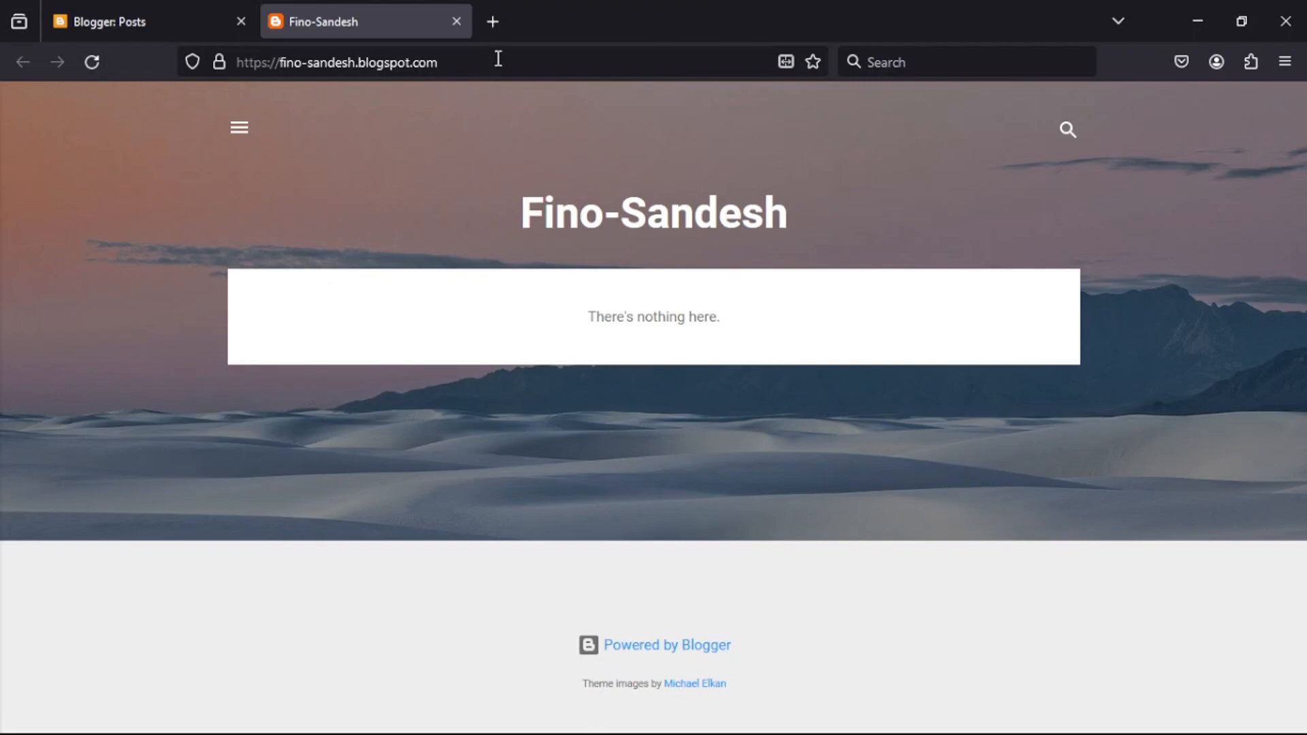
click(457, 21)
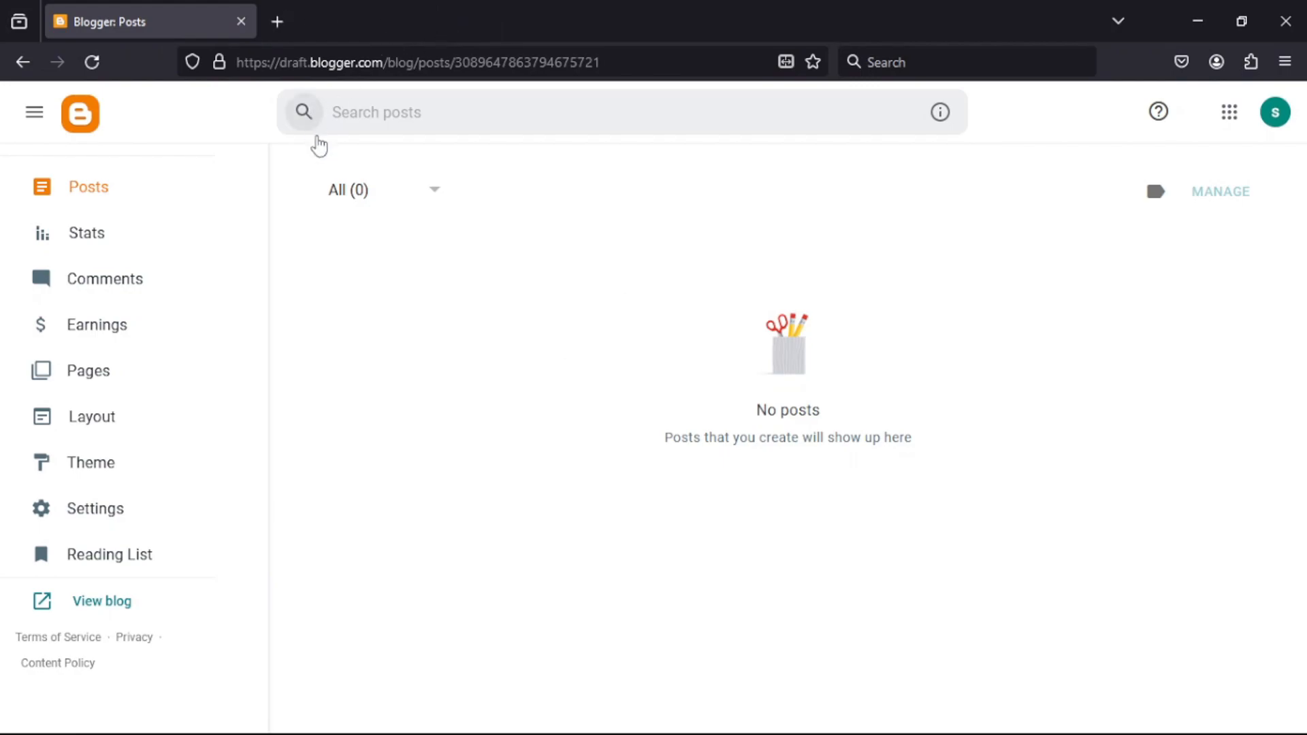
Search the web for "blogger template" in a new browser tab
click(276, 21)
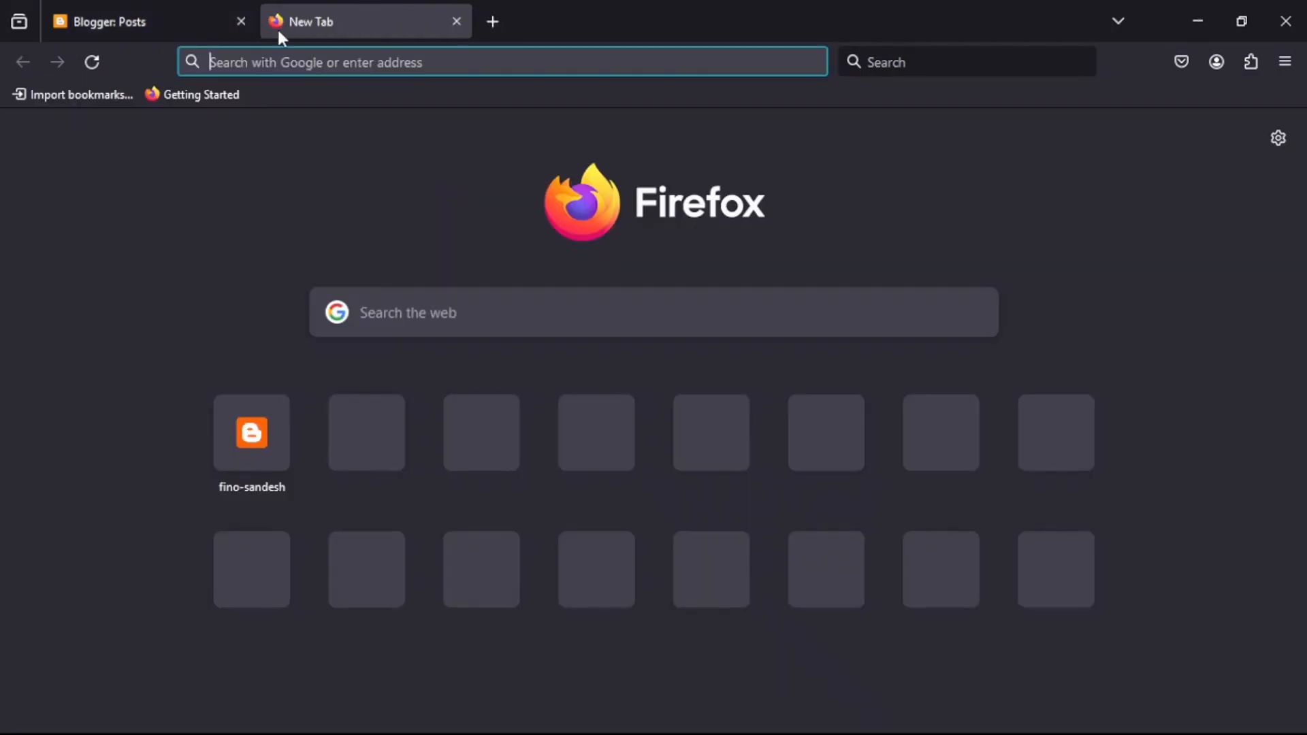
click(288, 61)
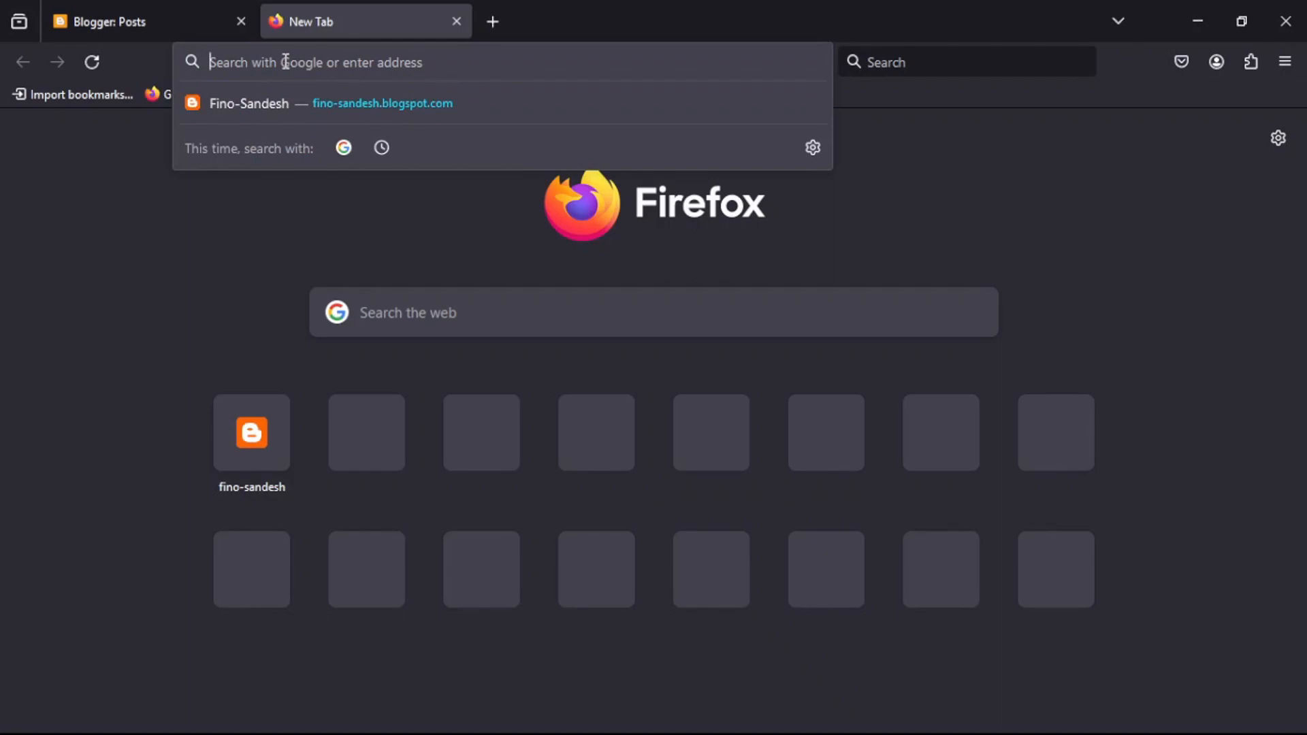
text(blo)
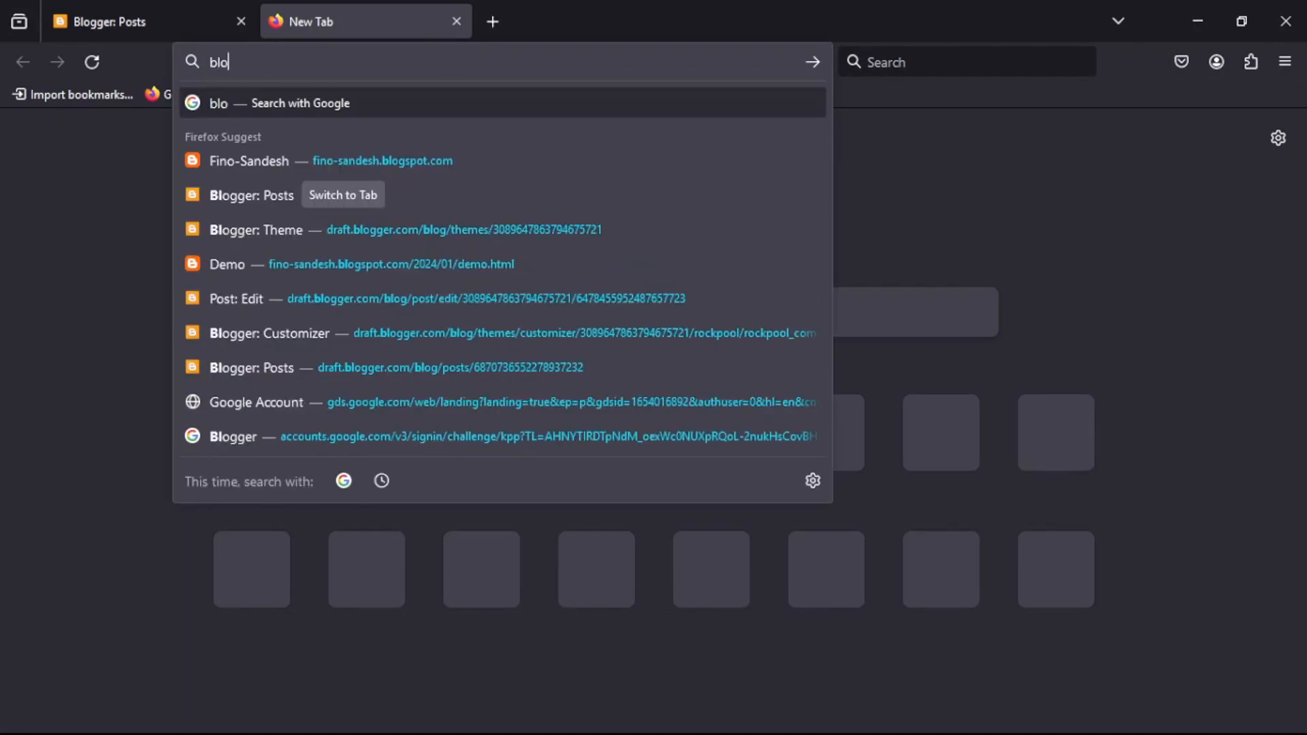
text(gger)
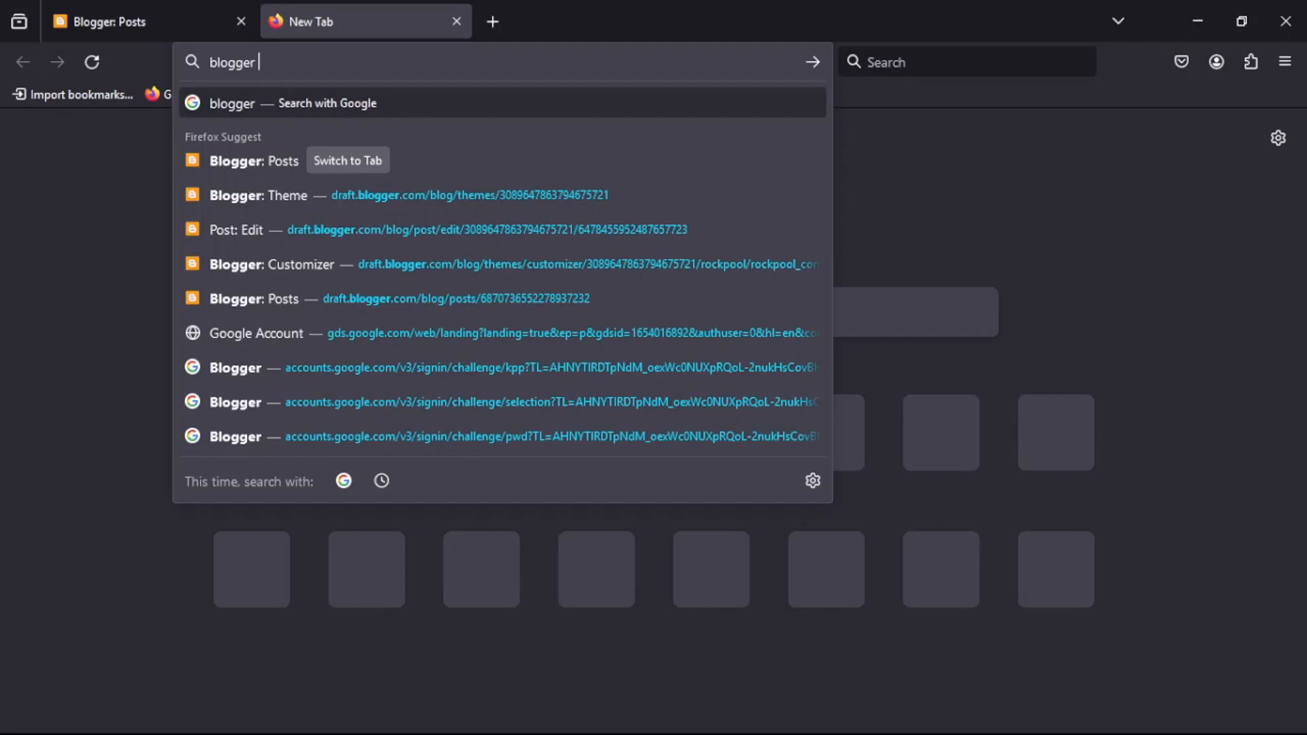
text( templ)
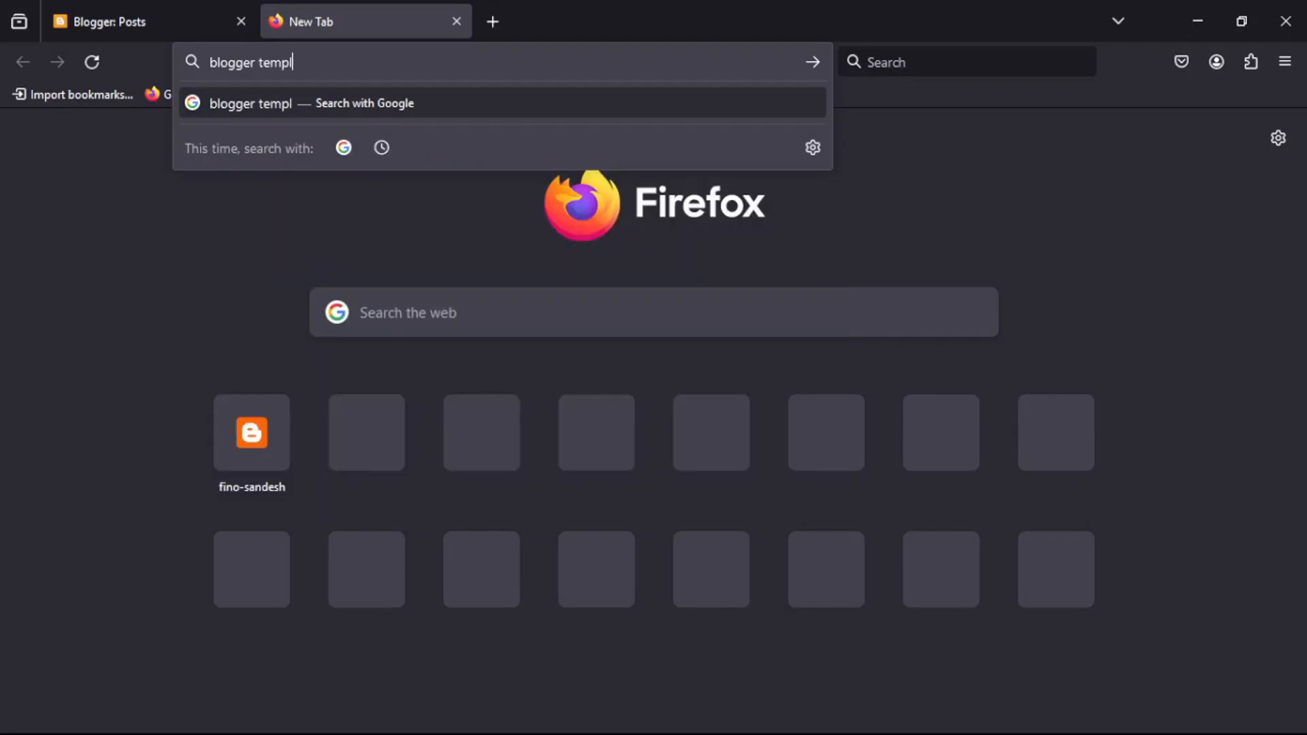
text(ate)
key(Return)
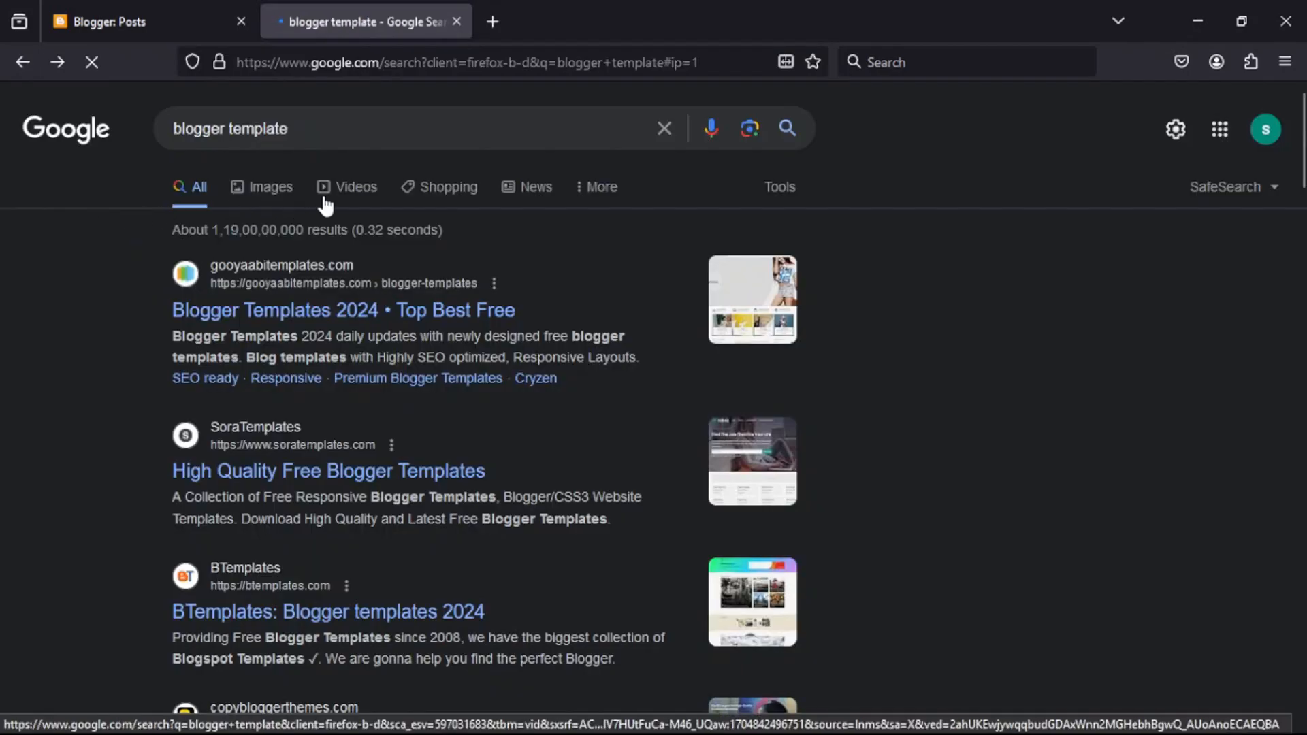
Look through the blogger template search results and open the Templateify - Premium Blogger Templates site
scroll(309, 243, down, 4)
scroll(283, 280, down, 7)
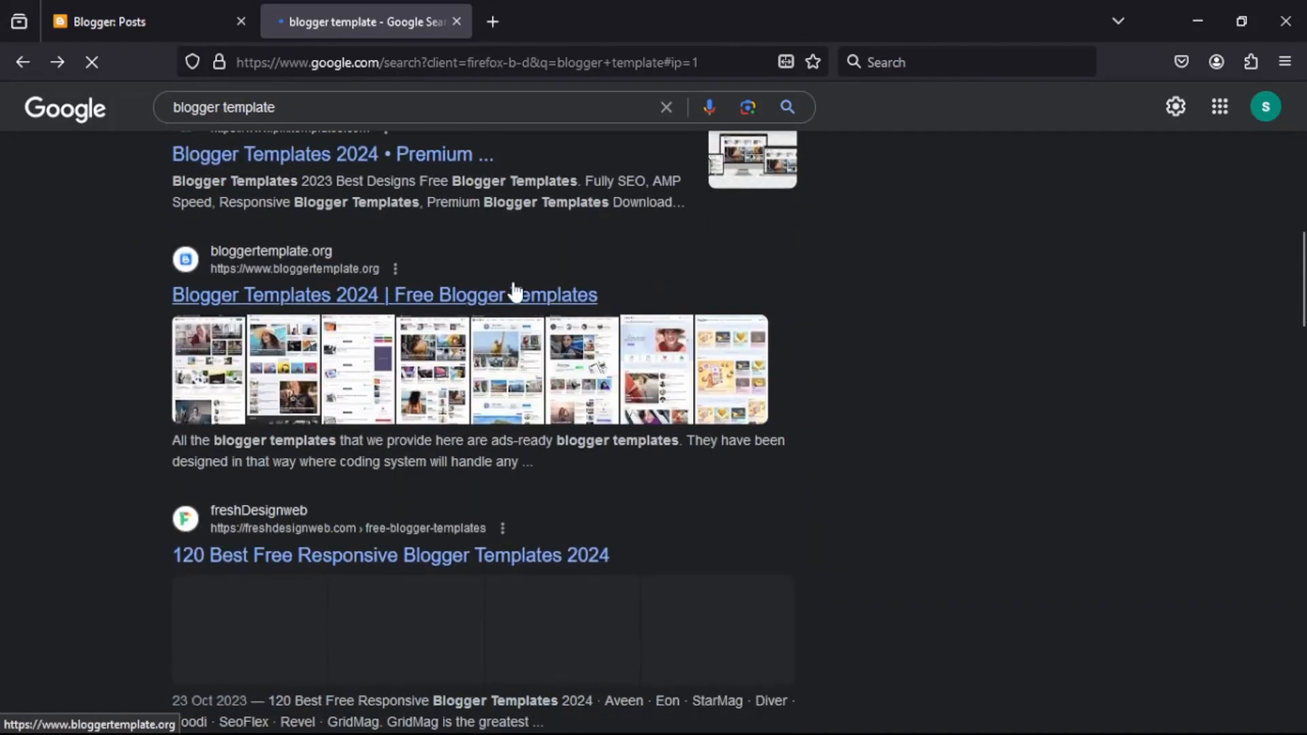
scroll(656, 279, up, 9)
scroll(656, 280, up, 5)
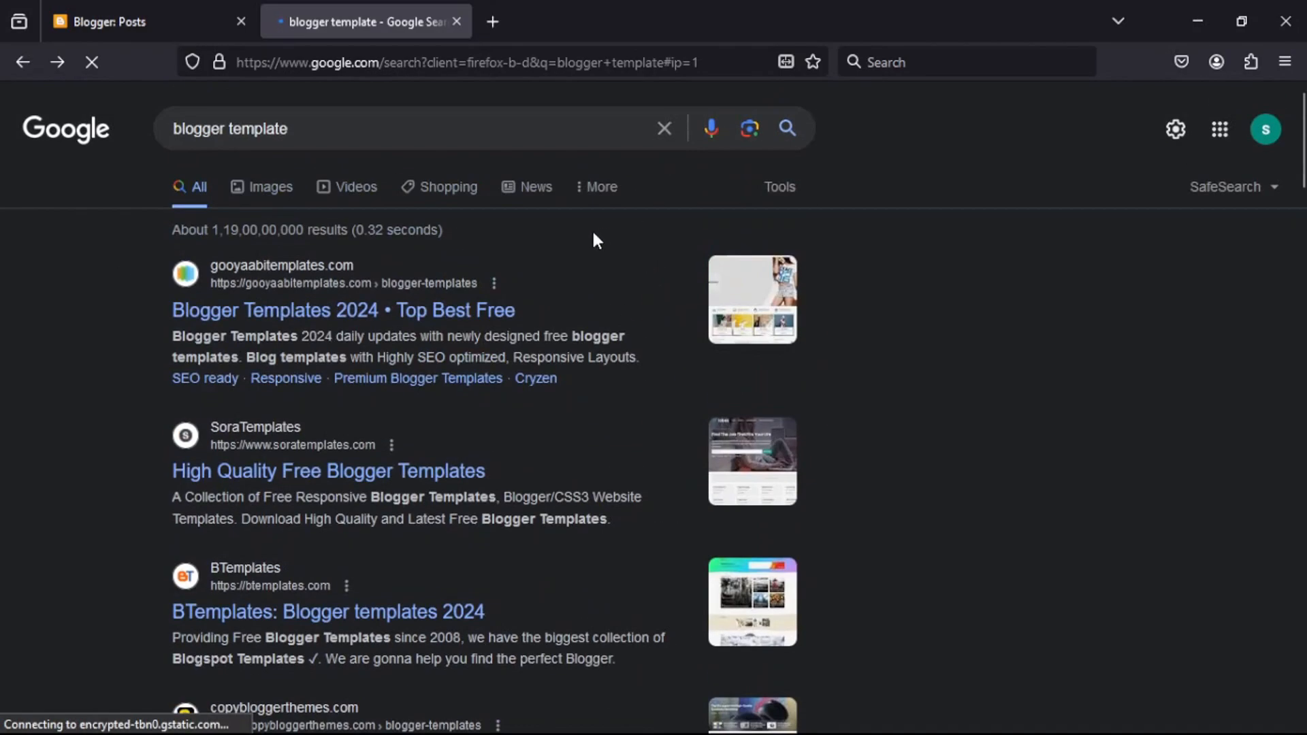
scroll(598, 239, down, 5)
scroll(92, 412, down, 3)
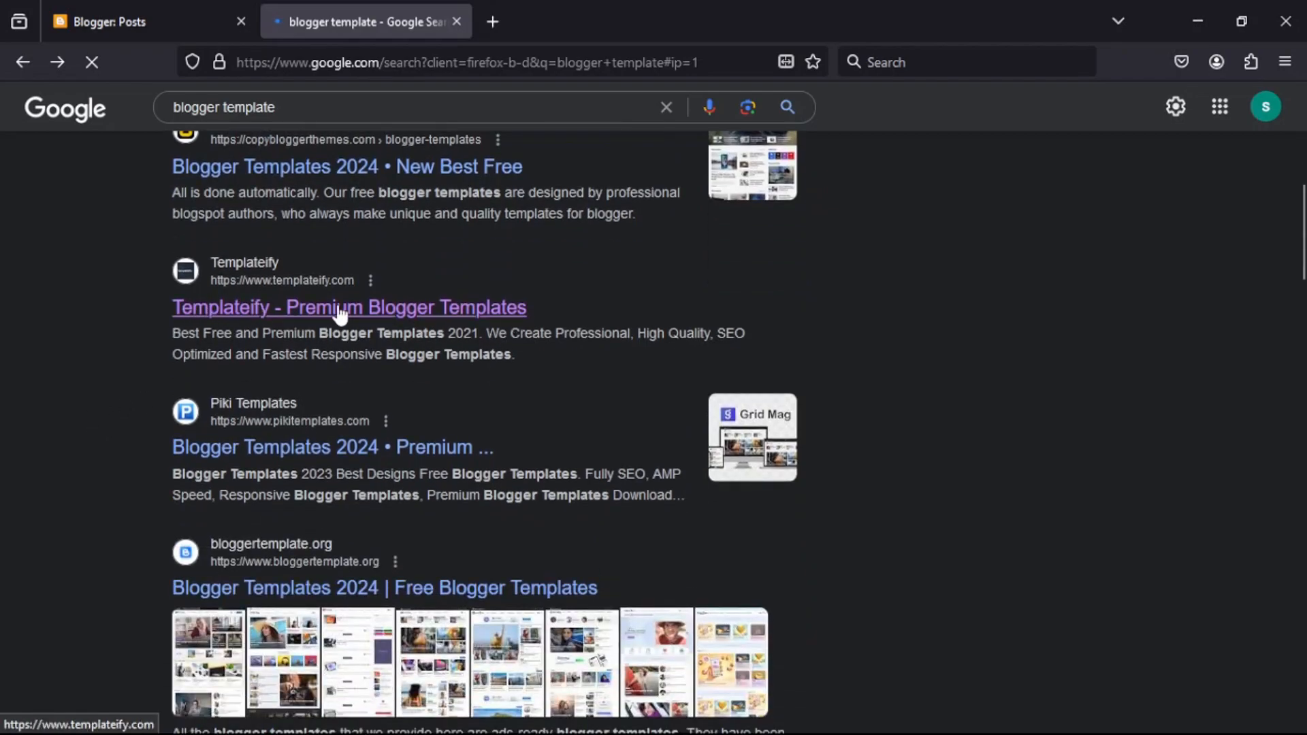
click(339, 310)
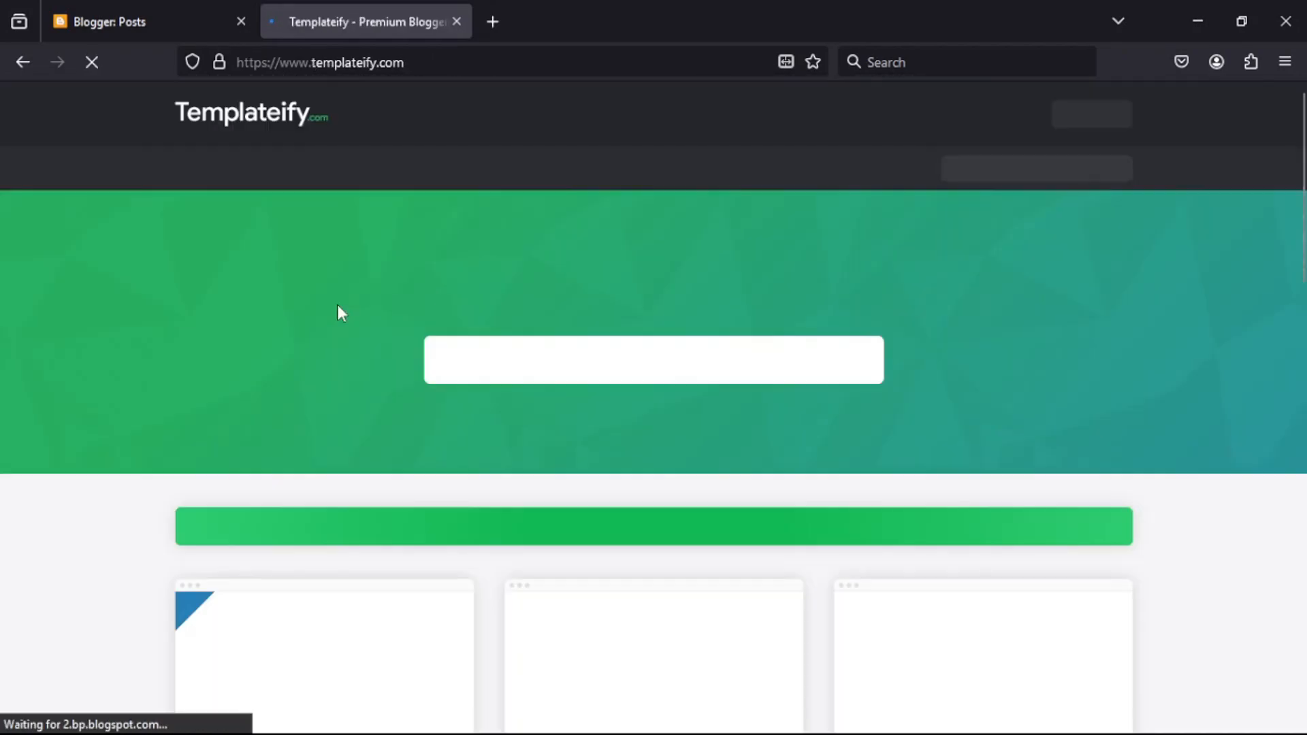
Browse the Templateify gallery, including its additional templates, and open the SpotBuzz Blogger Template page
scroll(341, 313, down, 4)
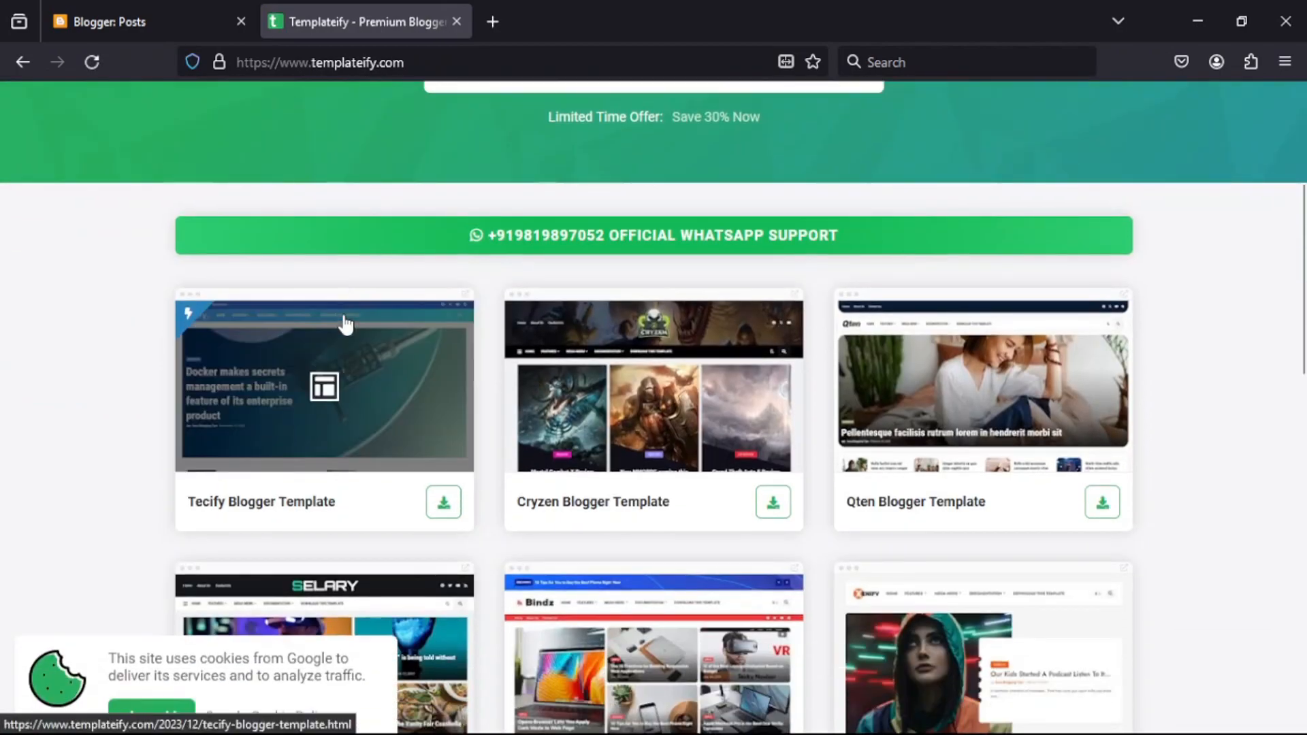
scroll(341, 316, down, 2)
scroll(128, 324, down, 10)
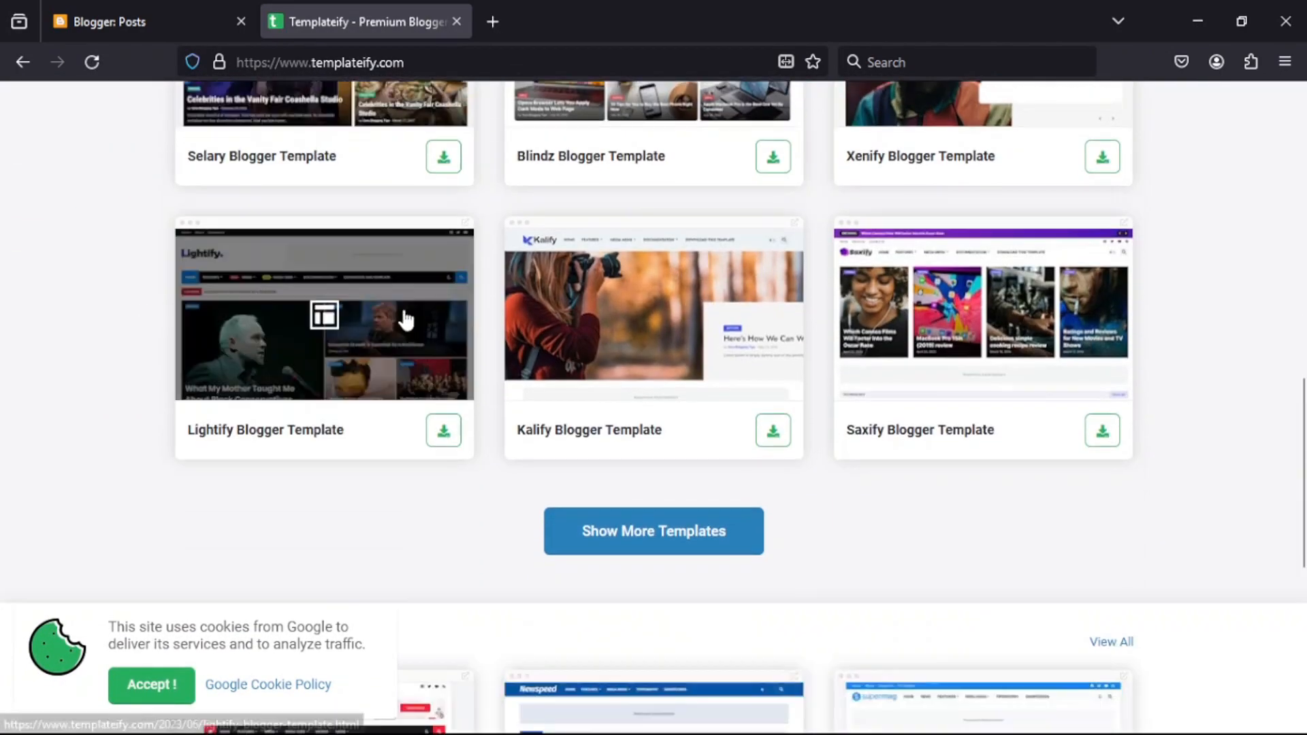
scroll(582, 339, down, 1)
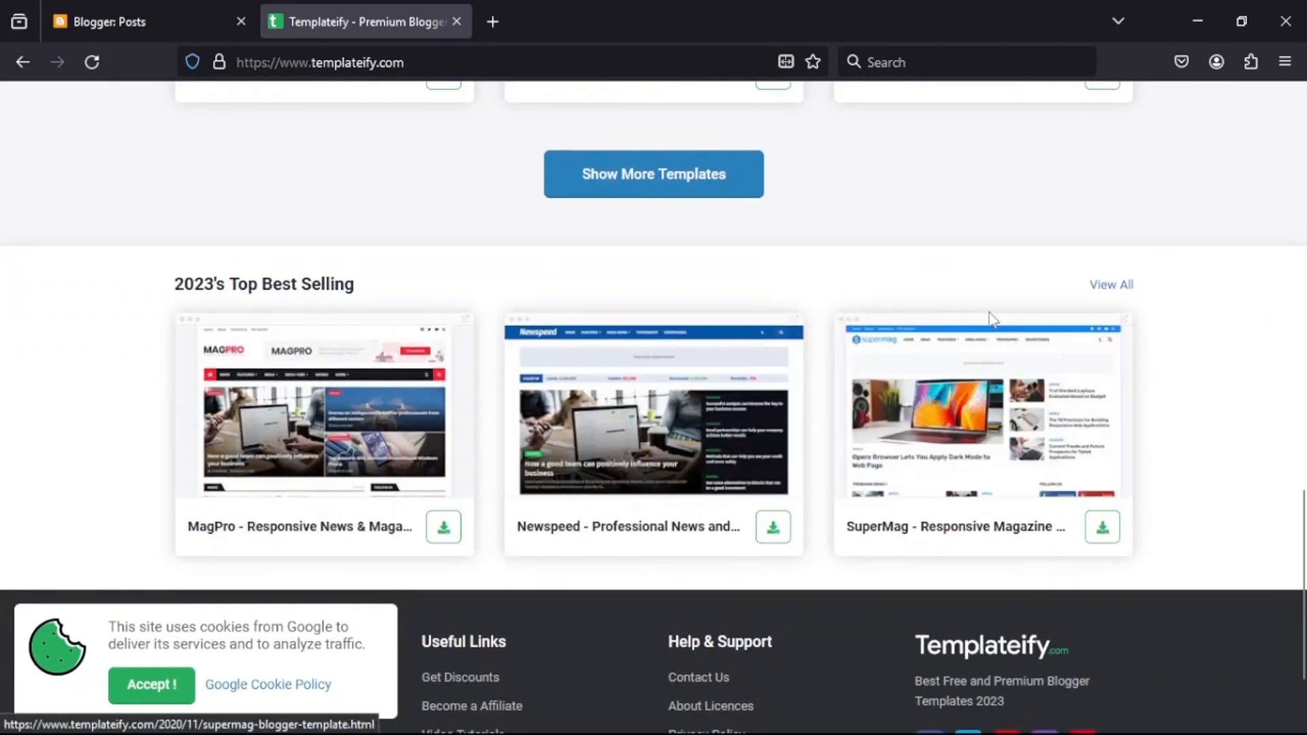
scroll(761, 352, up, 5)
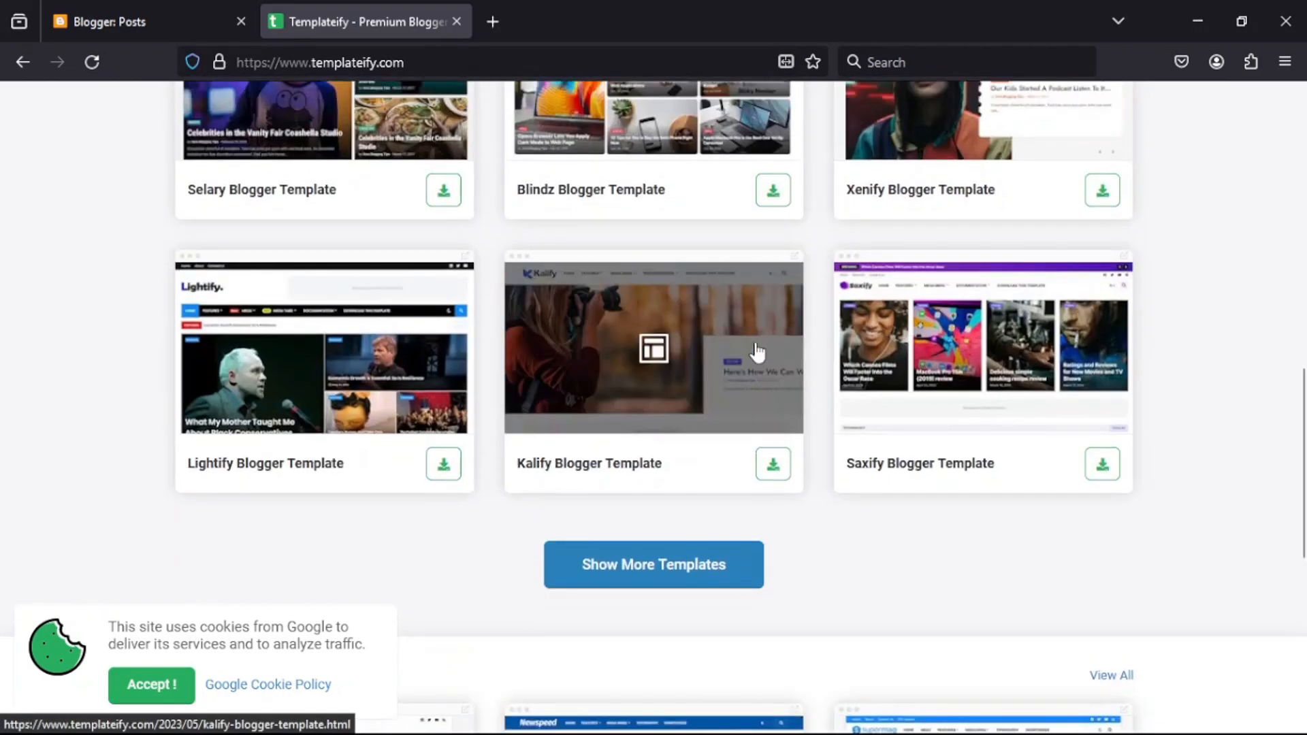
scroll(753, 350, up, 1)
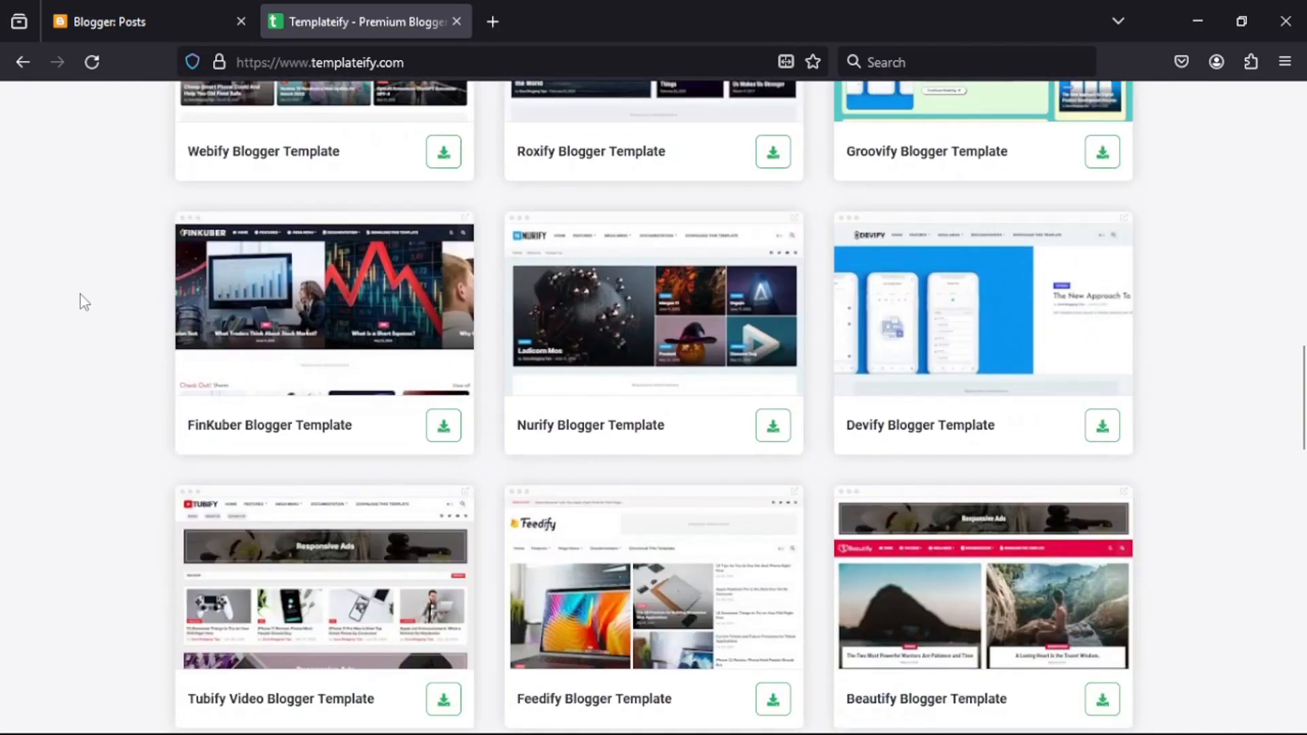
scroll(82, 298, down, 3)
scroll(99, 303, down, 5)
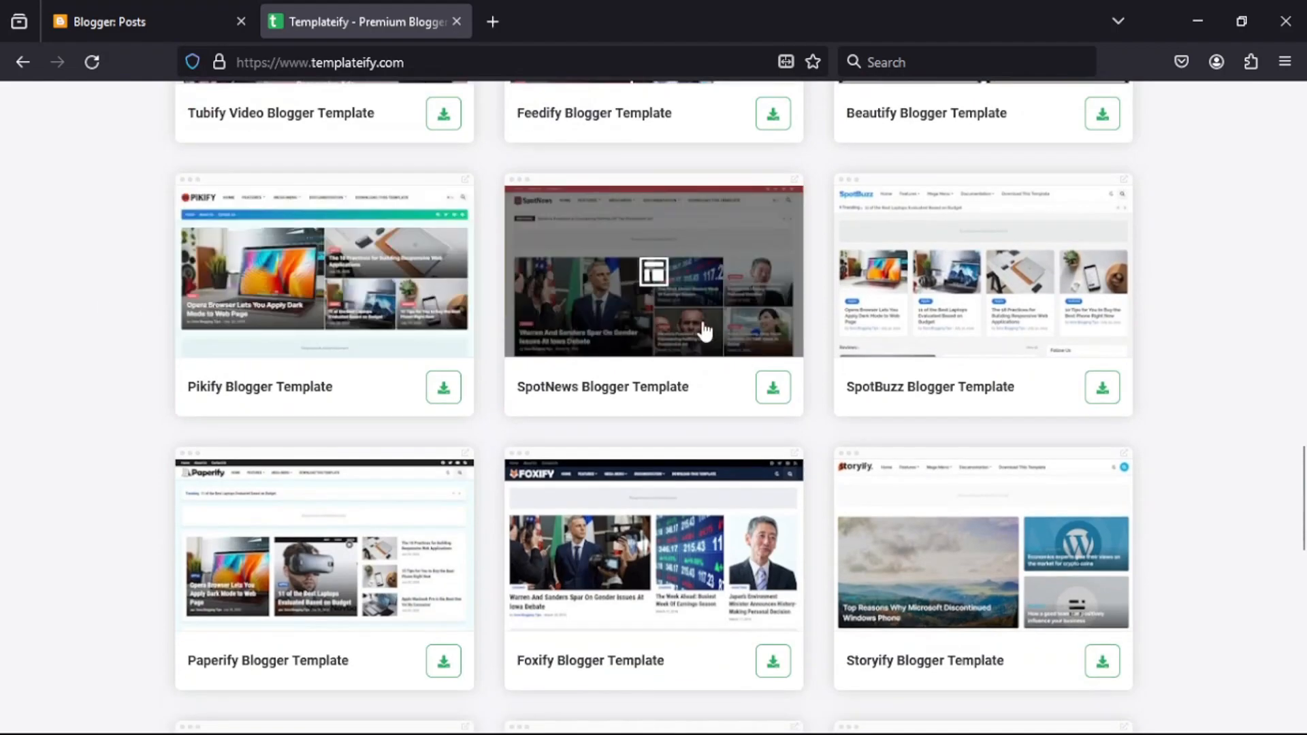
click(930, 291)
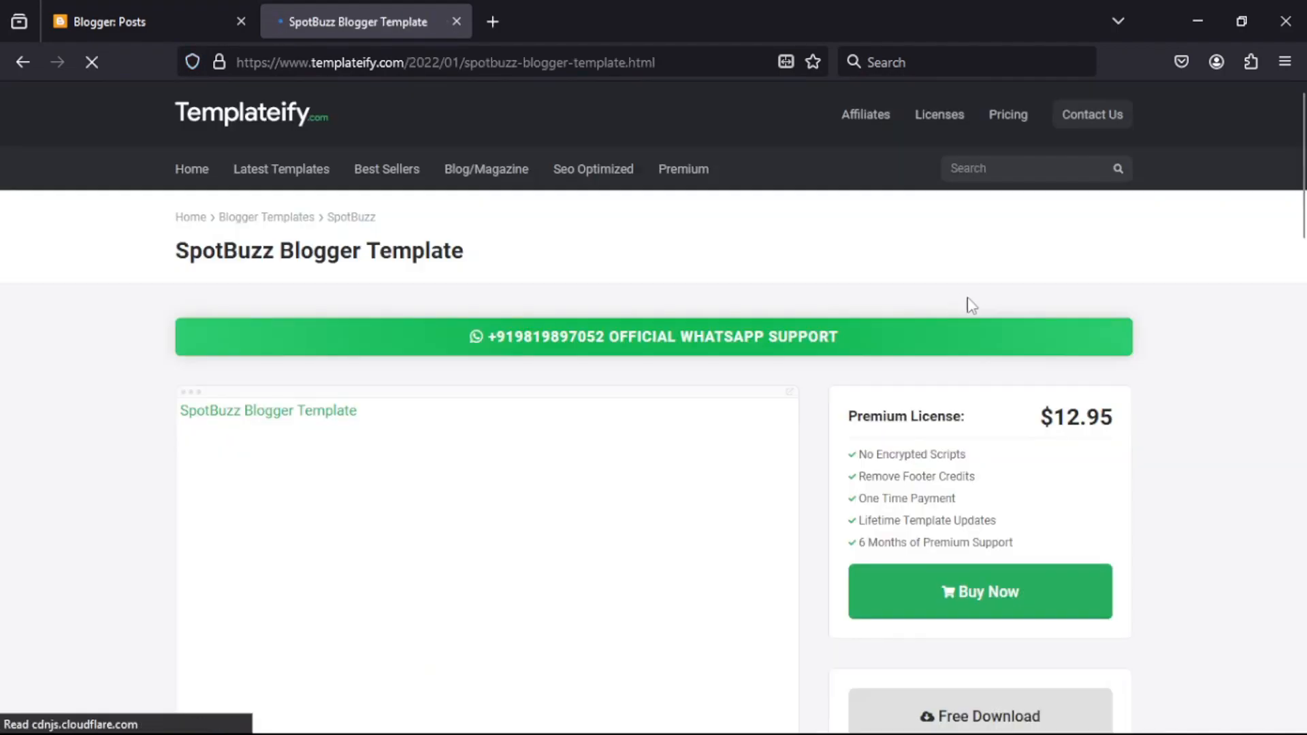
Review the premium license price of the SpotBuzz template and download its free version
scroll(689, 324, down, 3)
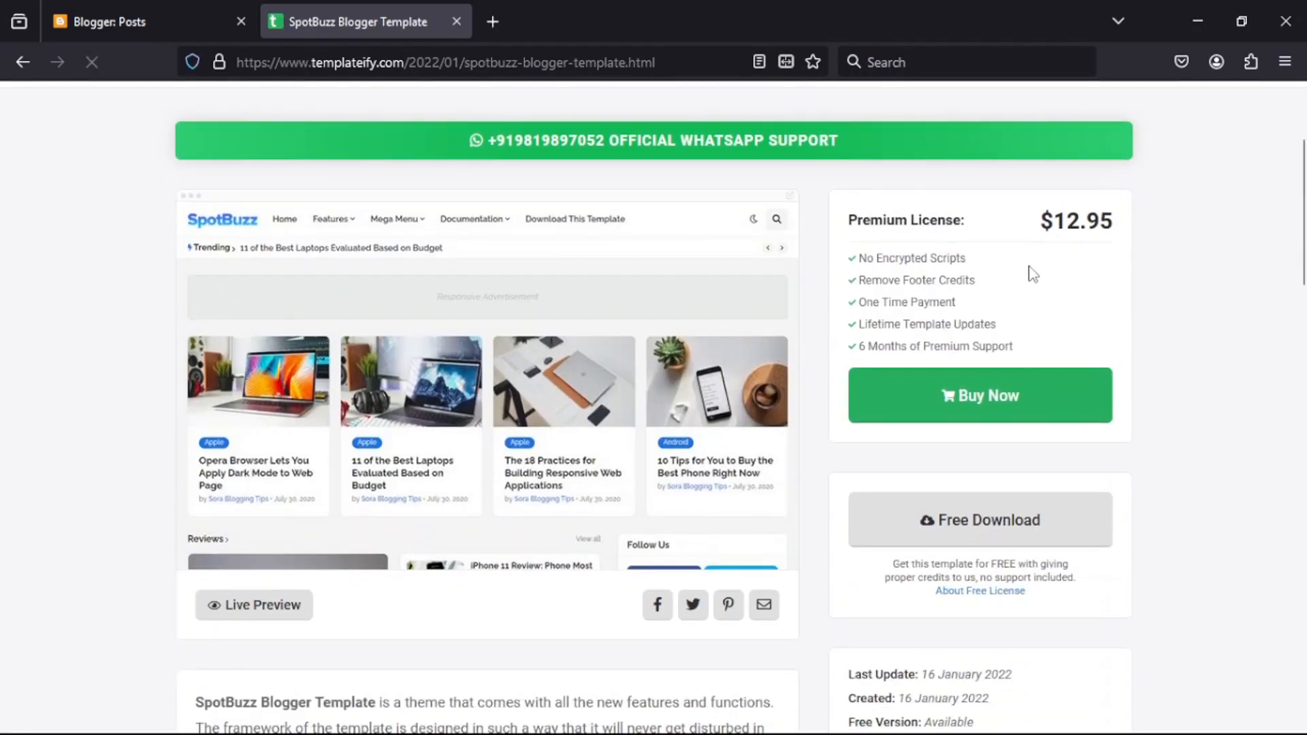
drag(1018, 229, 1120, 230)
click(1178, 299)
scroll(923, 384, down, 2)
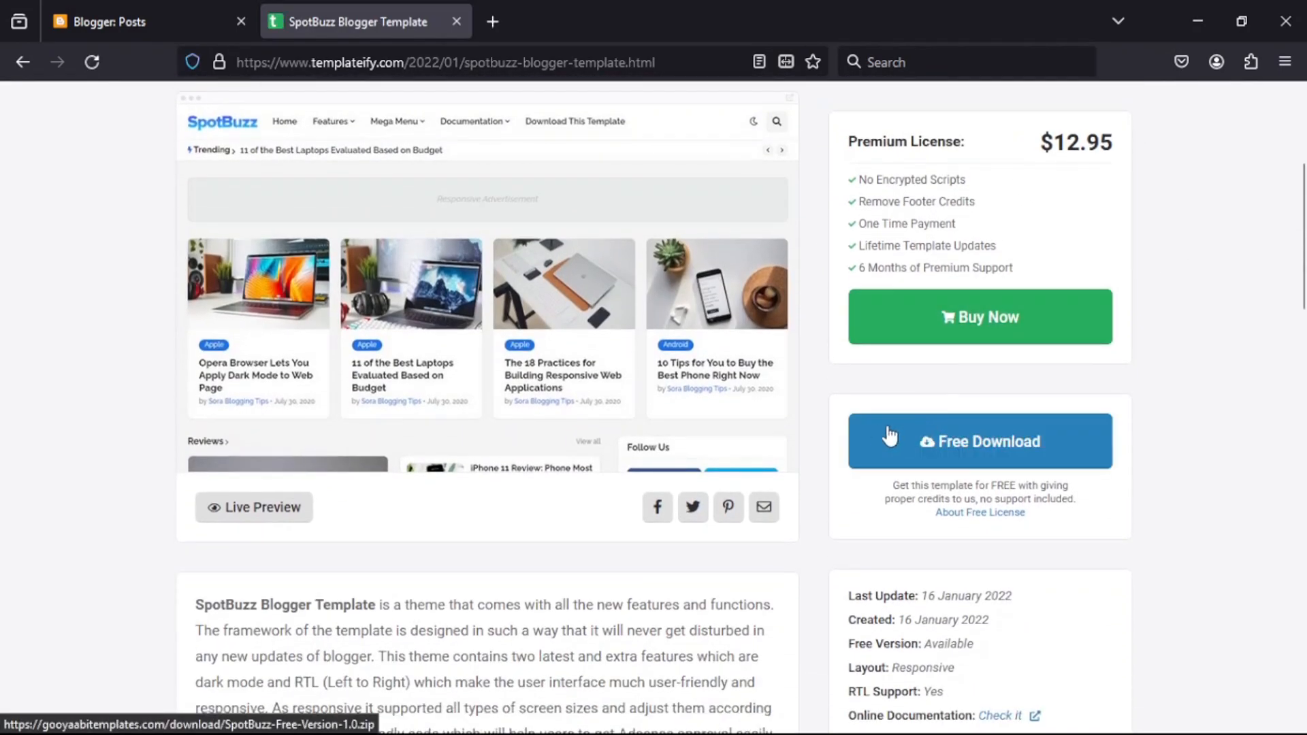
click(964, 444)
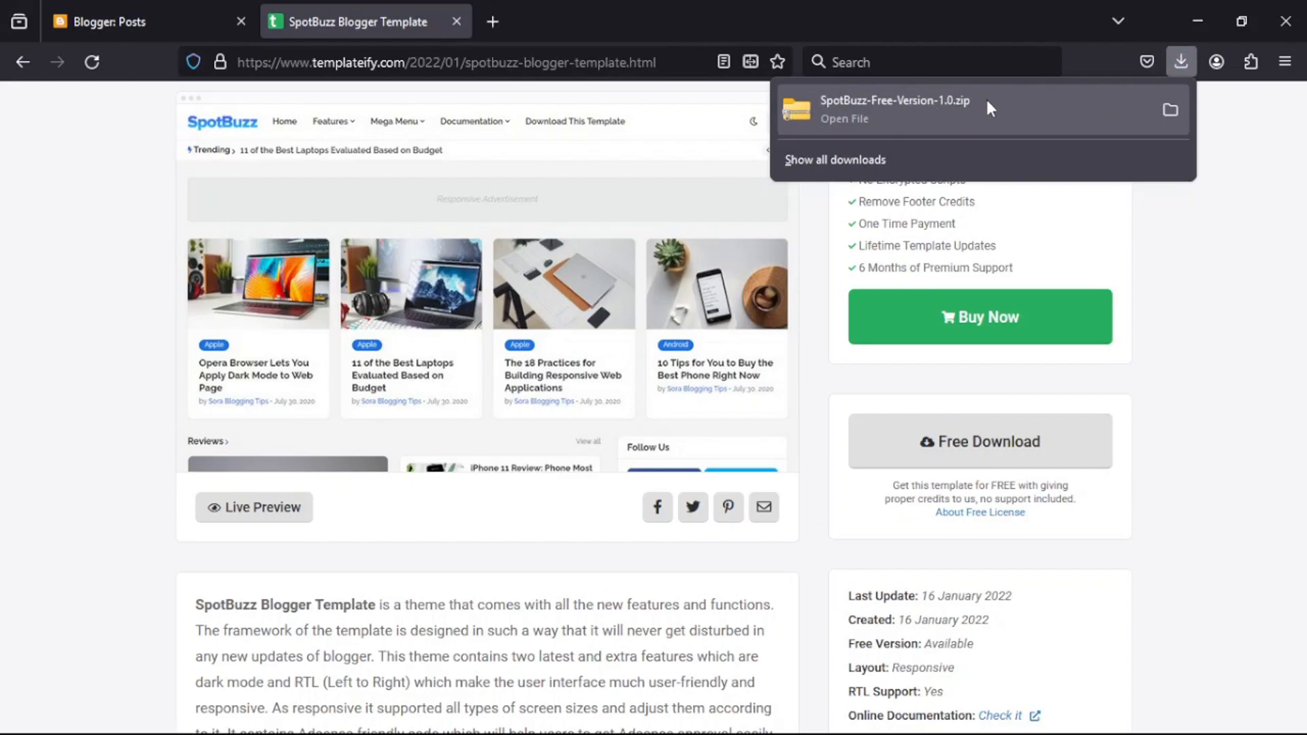
Open the downloaded SpotBuzz-Free-Version-1.0.zip and copy the SpotBuzz Free Version 1.0 HTML file into the Downloads folder
click(834, 117)
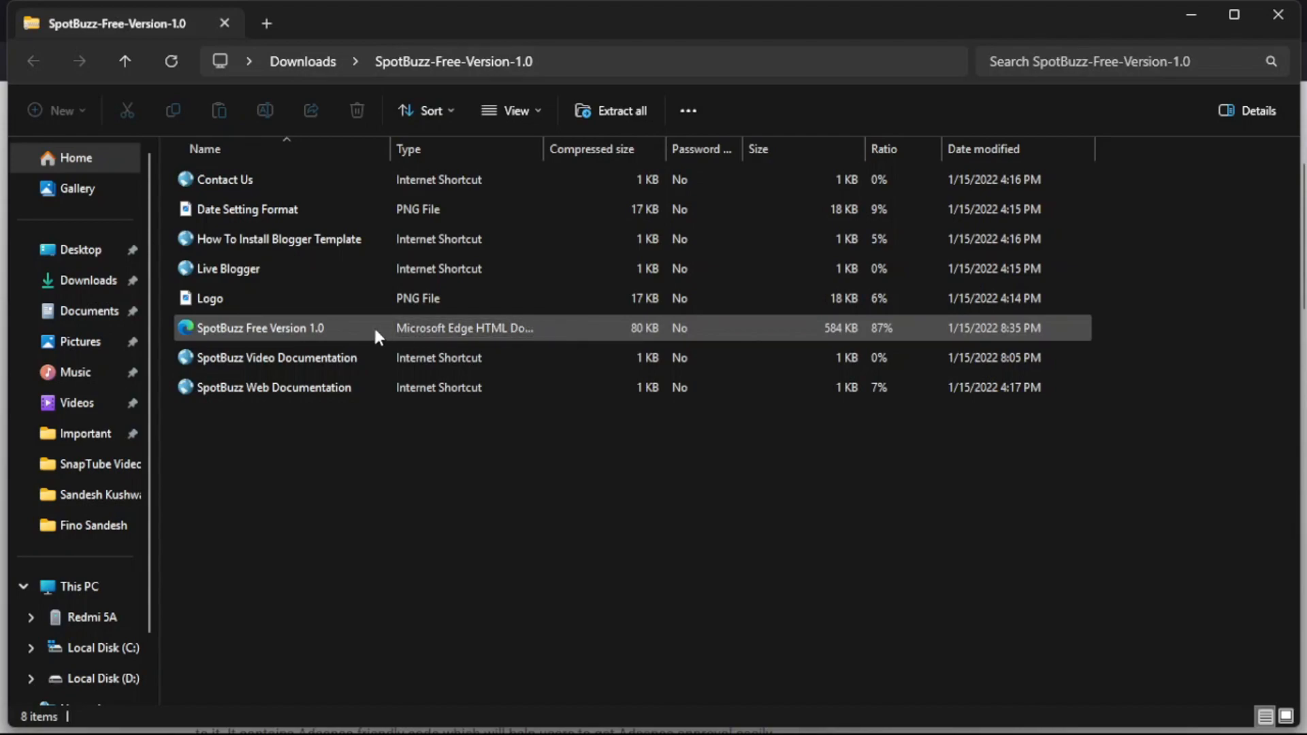
click(346, 325)
drag(346, 326, 75, 281)
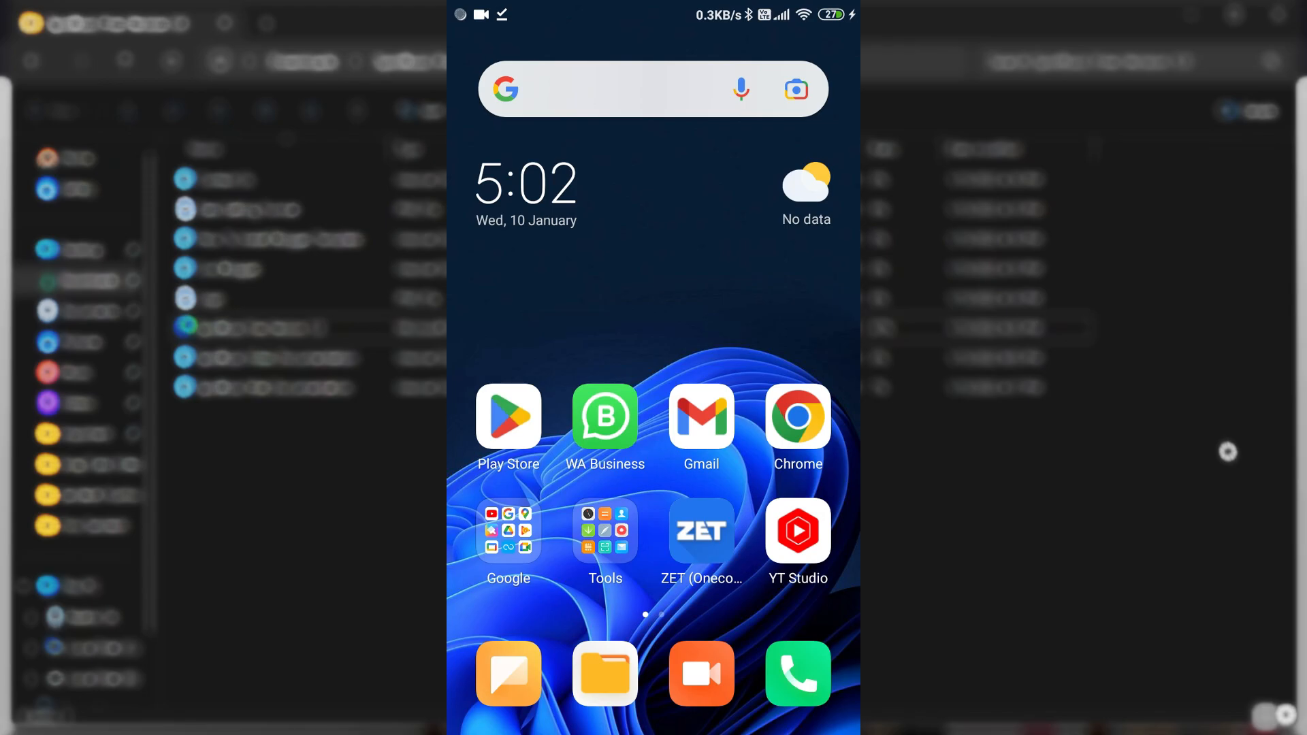
On the phone, check the BuzzSpot_Free.zip download notification and view the Mi File Manager page in the Play Store
drag(653, 10, 653, 354)
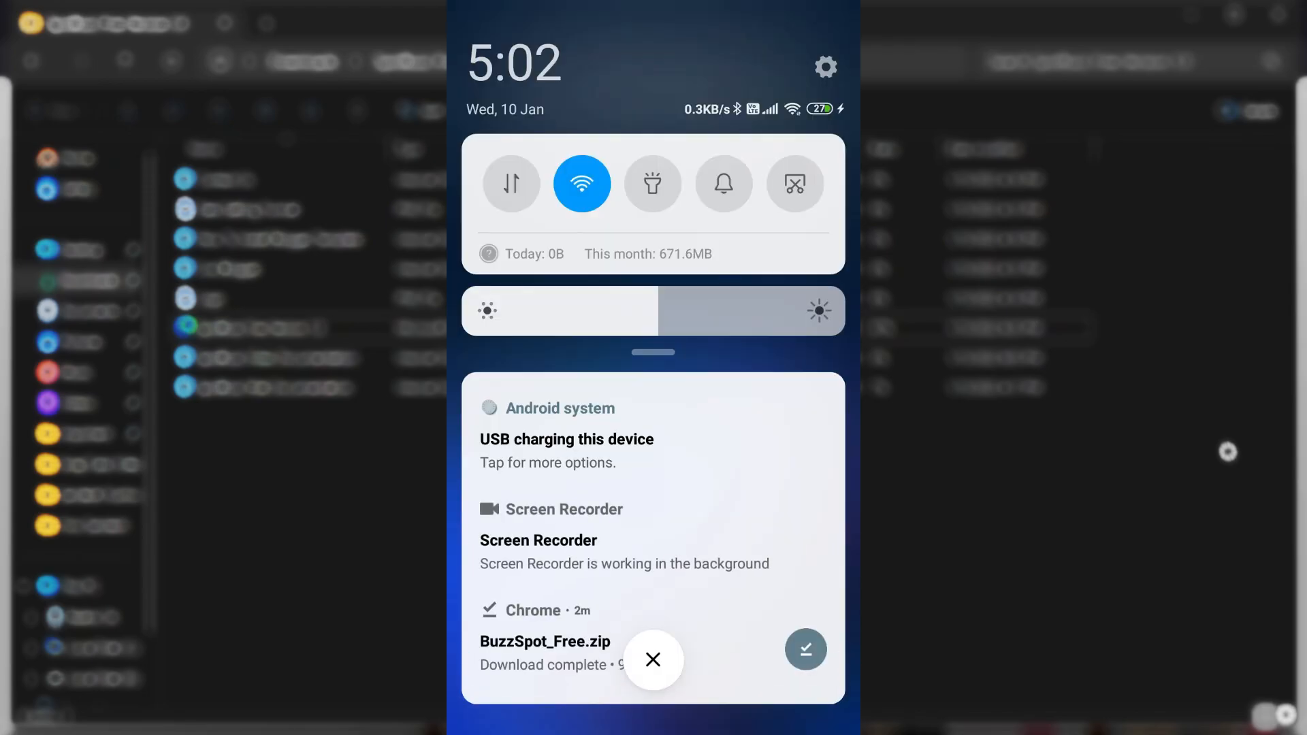
click(653, 660)
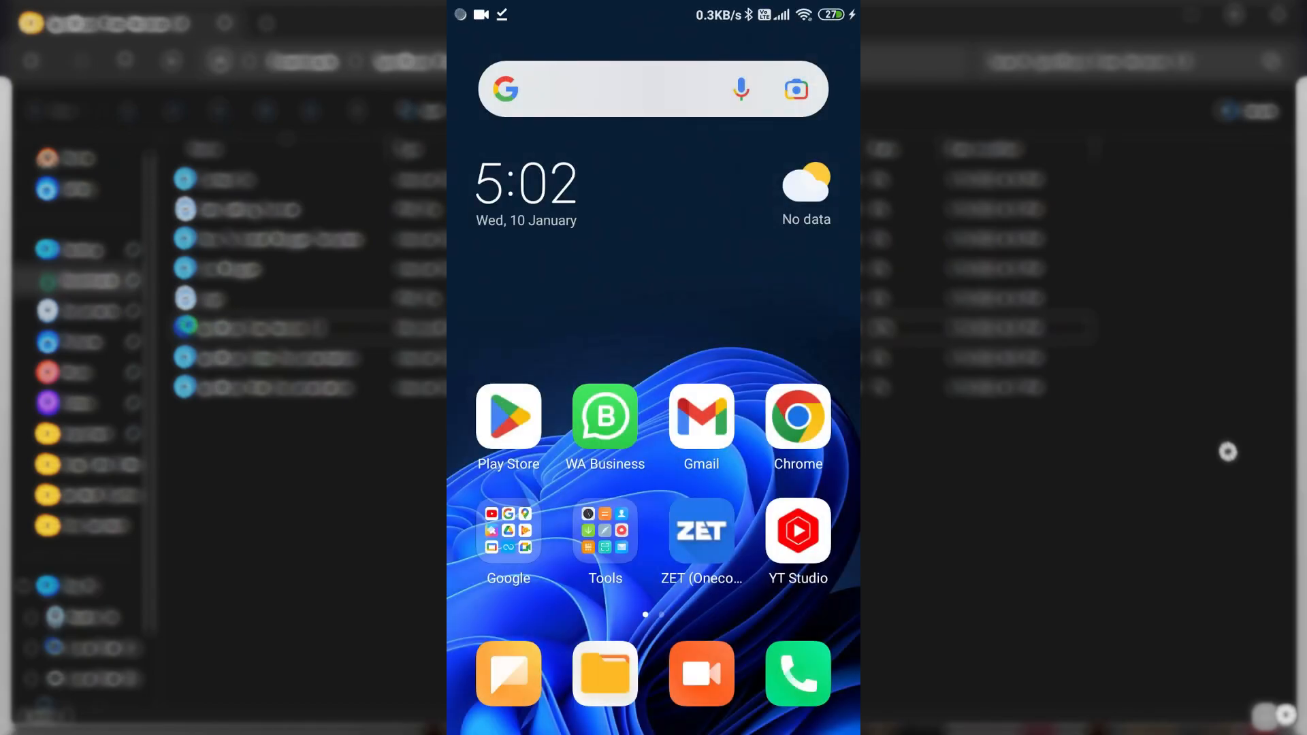
click(509, 416)
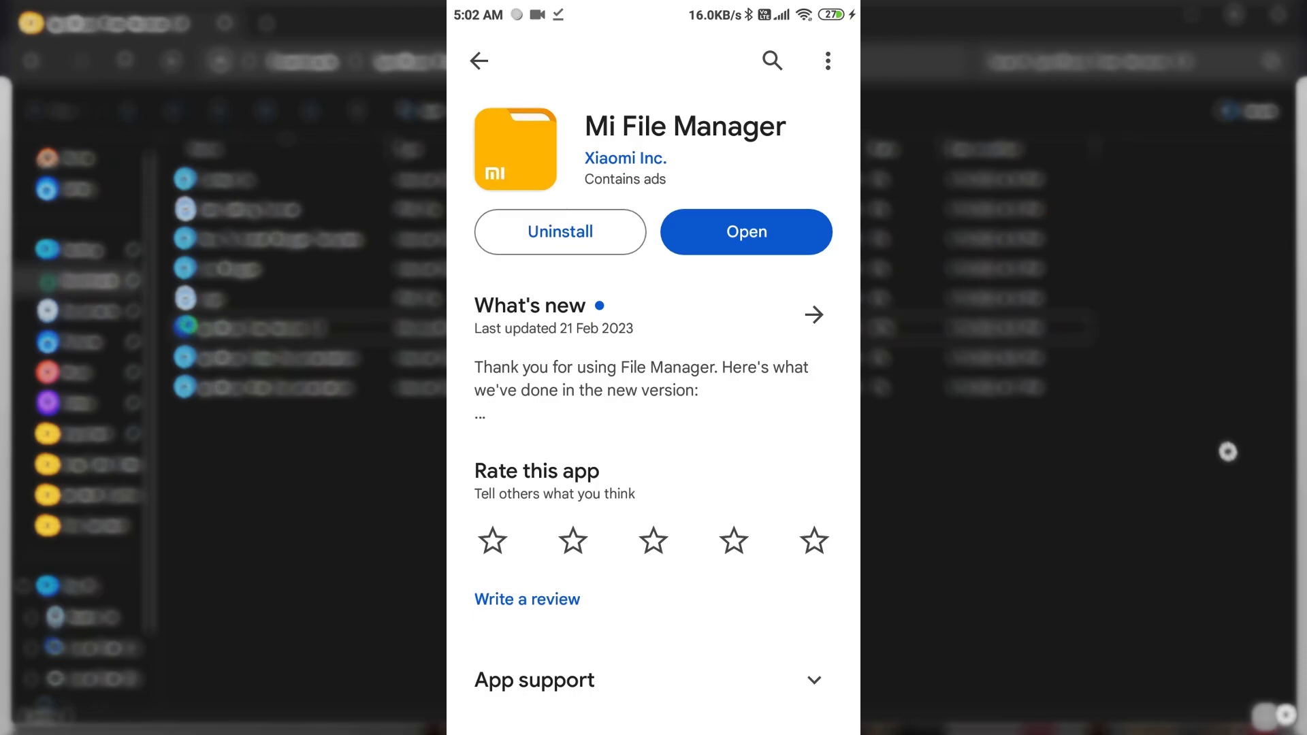
drag(653, 731, 653, 476)
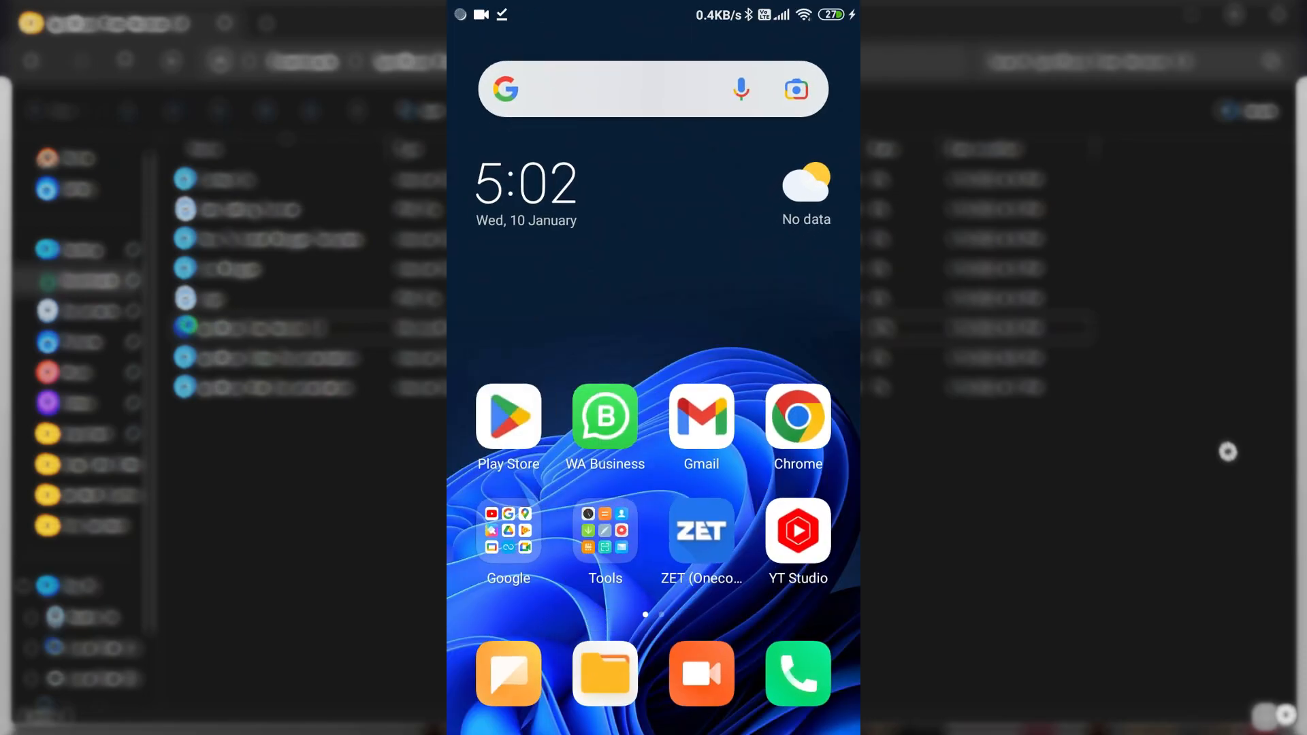
Open File Manager on the phone and get through its welcome screen by agreeing to its terms
click(605, 670)
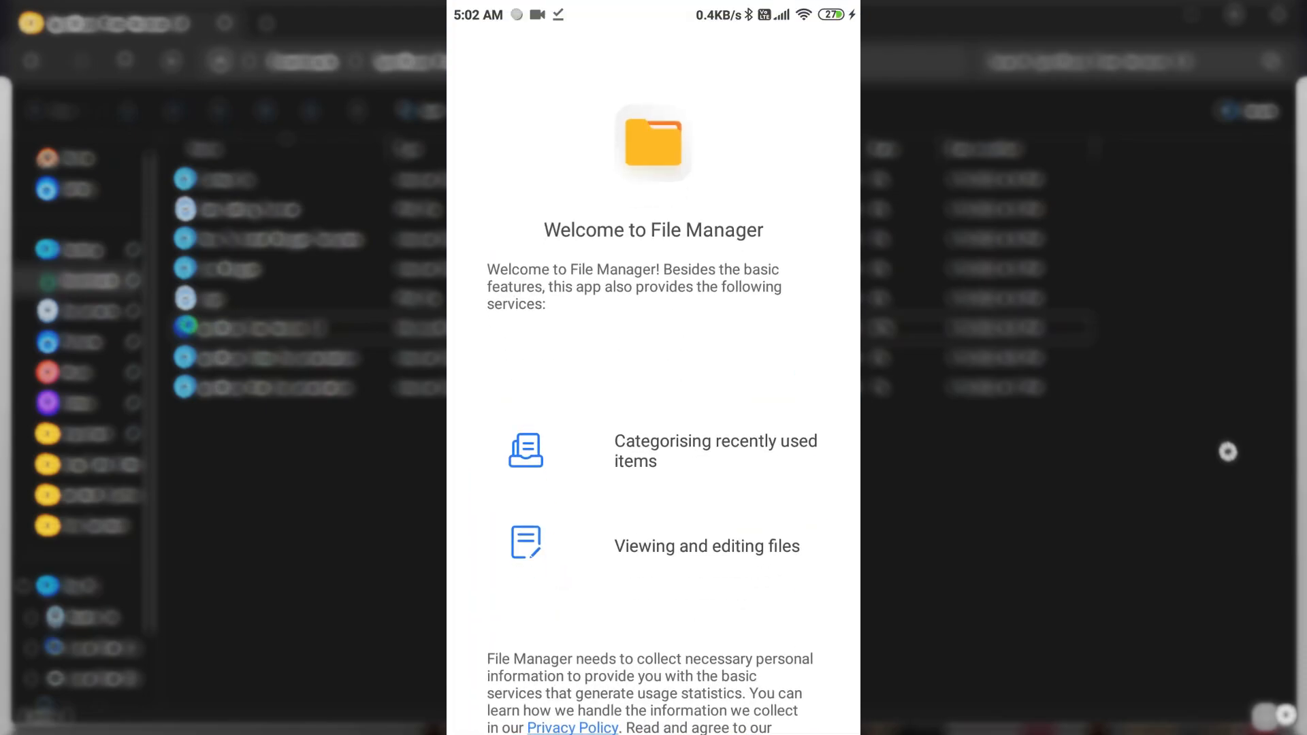
scroll(654, 368, down, 5)
click(654, 642)
click(760, 449)
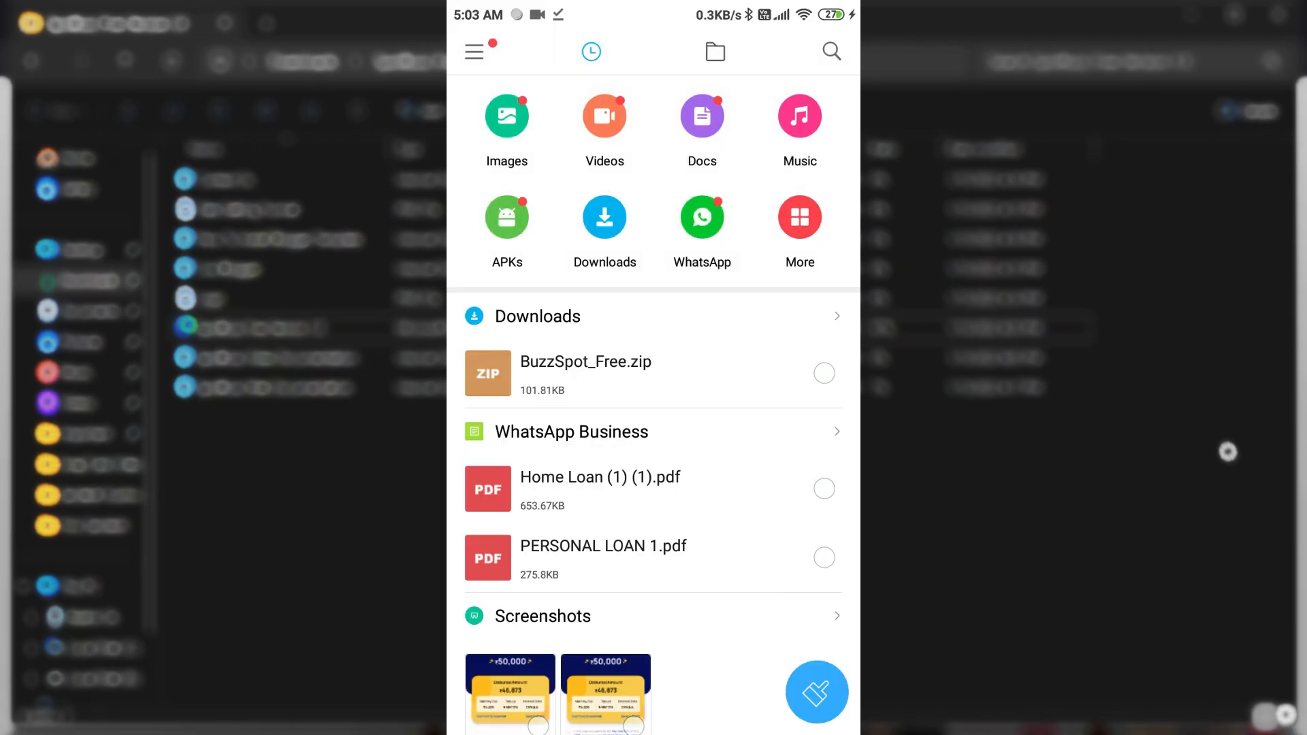
Extract BuzzSpot_Free.zip from the phone's Downloads into the root of Internal storage
click(605, 216)
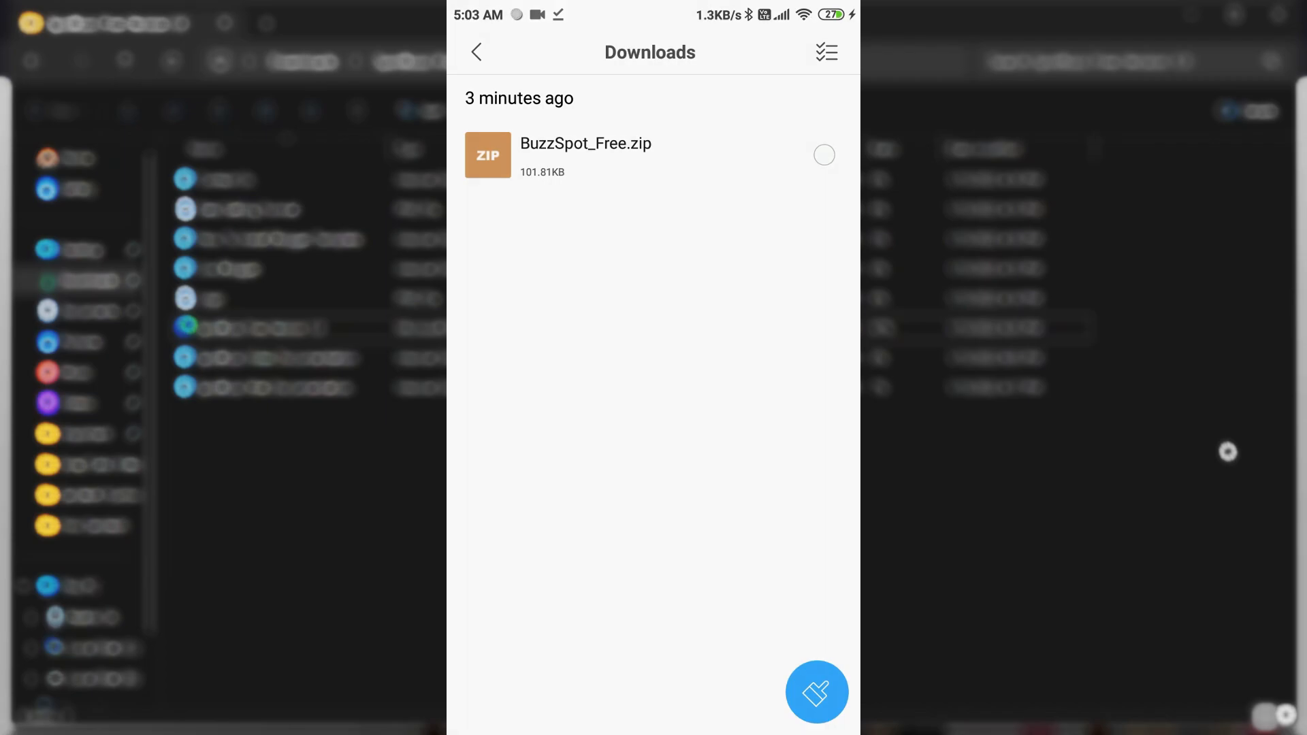
click(585, 155)
click(542, 619)
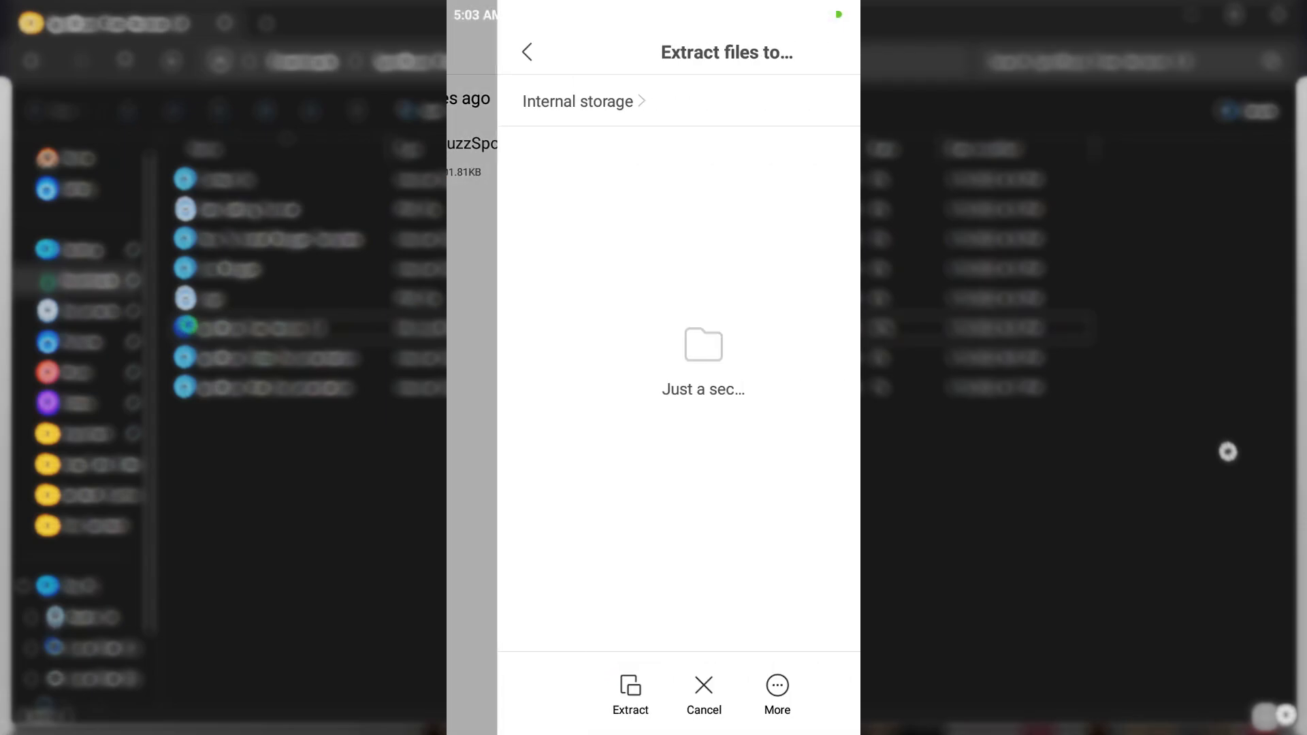
scroll(653, 388, down, 3)
scroll(654, 388, up, 3)
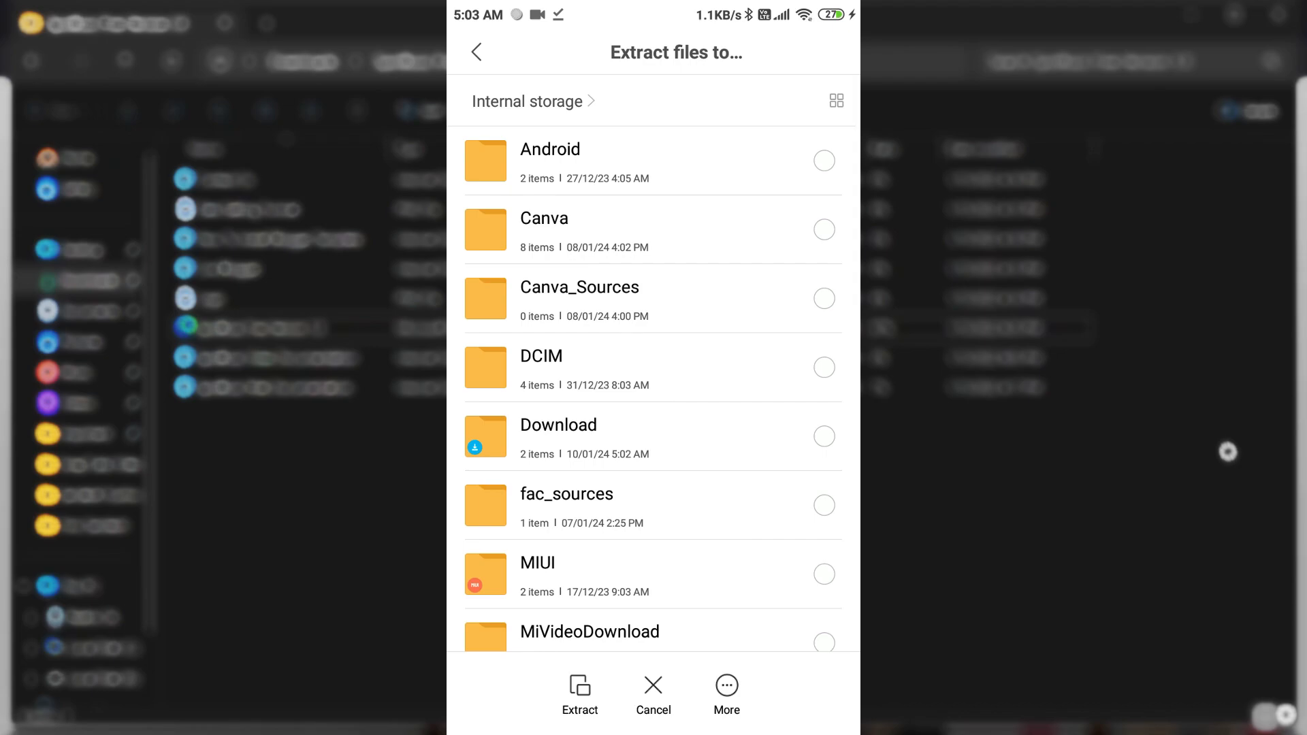
scroll(653, 388, down, 10)
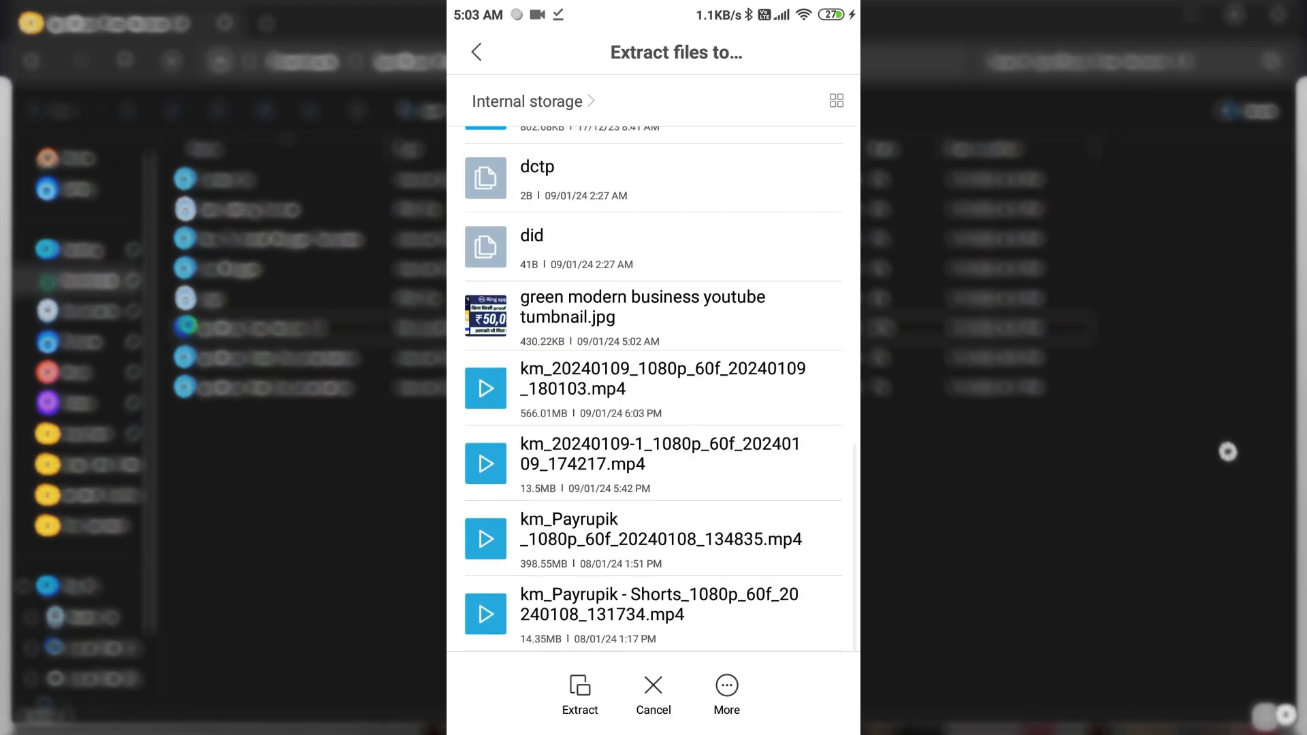
scroll(654, 388, up, 10)
click(580, 694)
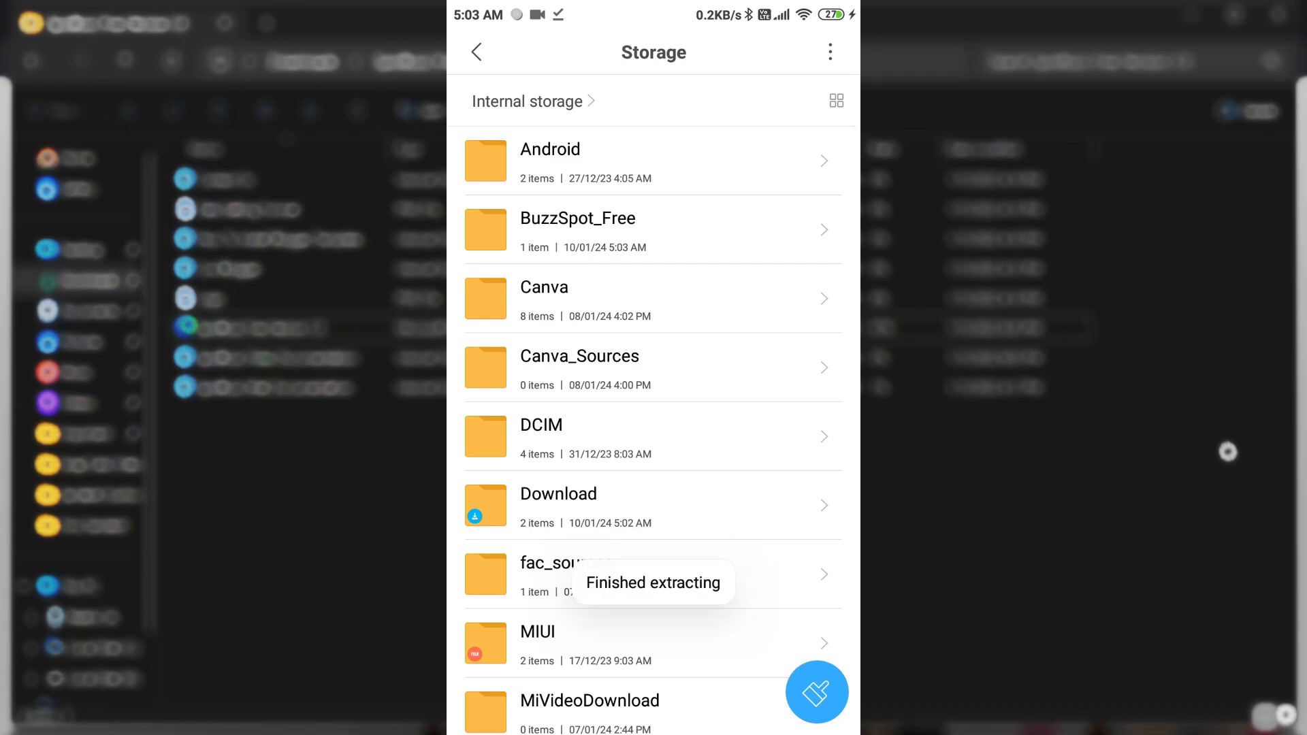
Open the Template subfolder inside the extracted BuzzSpot_Free folder and locate the BuzzSpot-Free-XML.xml file
scroll(654, 429, down, 1)
scroll(654, 429, up, 1)
click(654, 230)
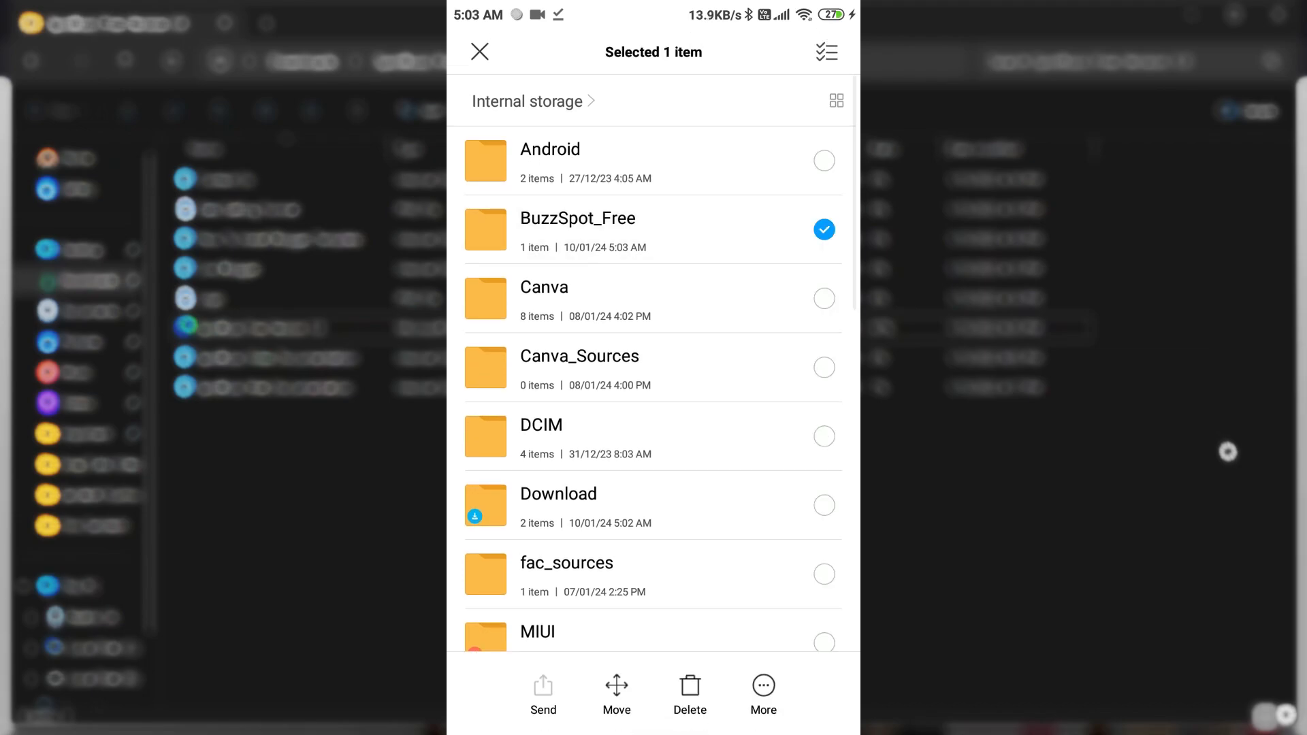
click(480, 52)
click(653, 229)
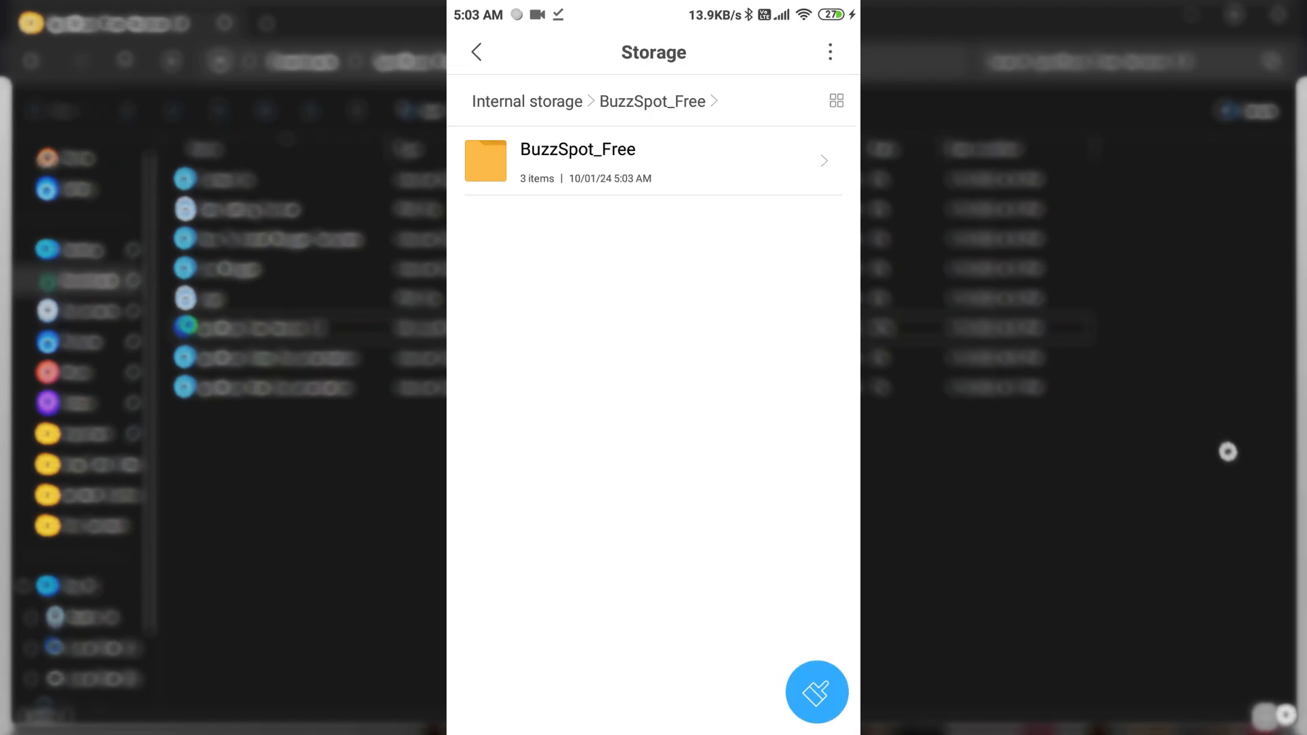
click(579, 160)
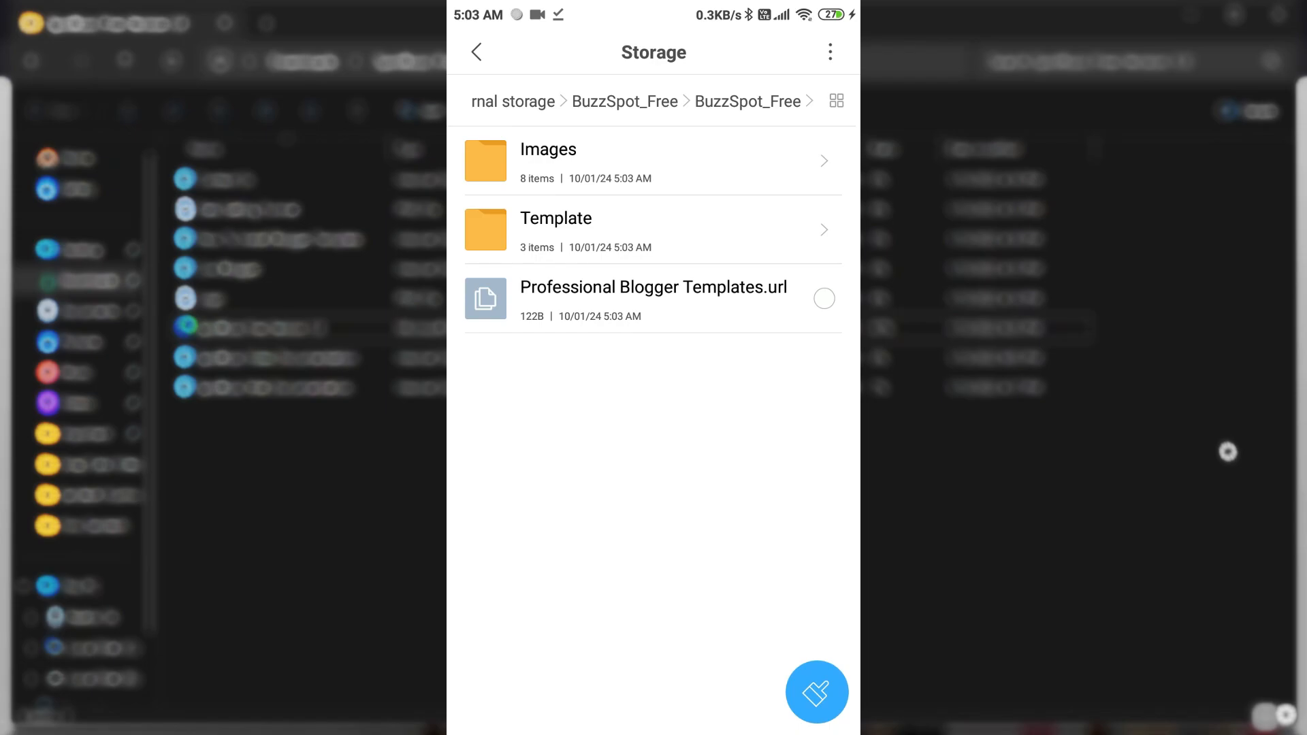
click(578, 230)
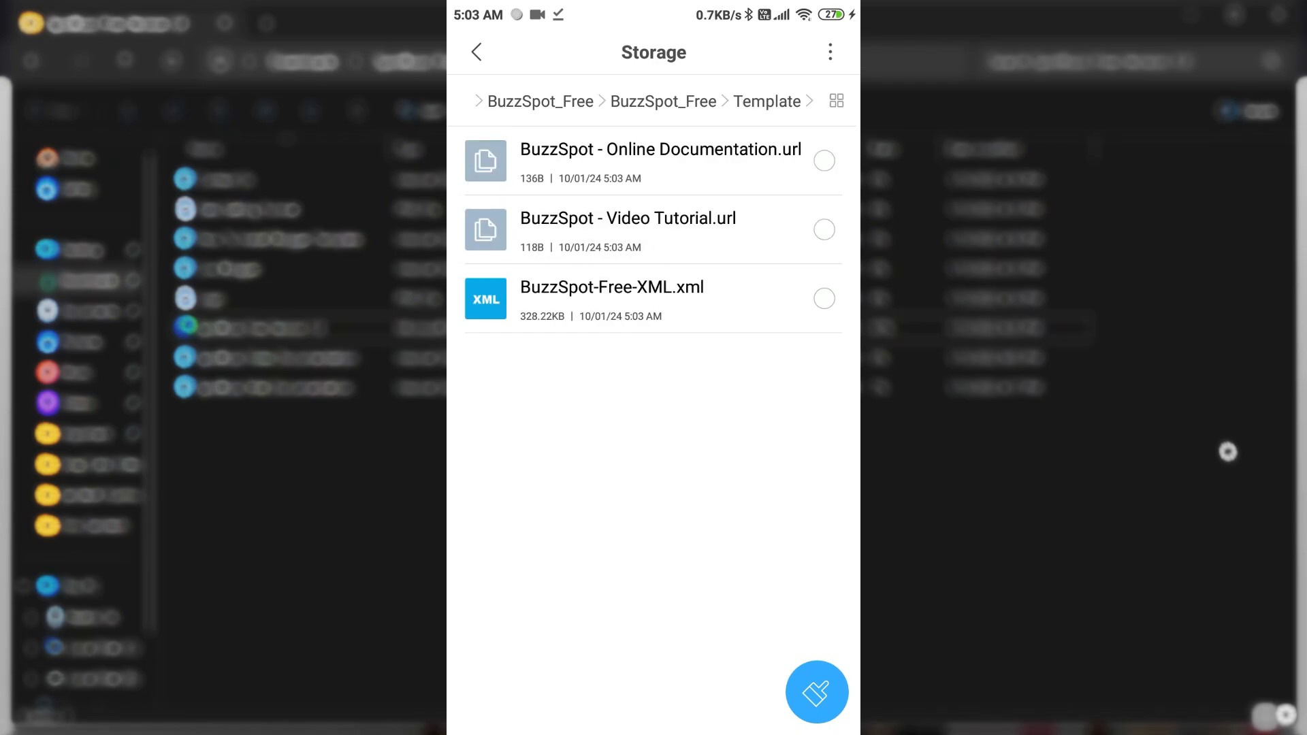
click(824, 298)
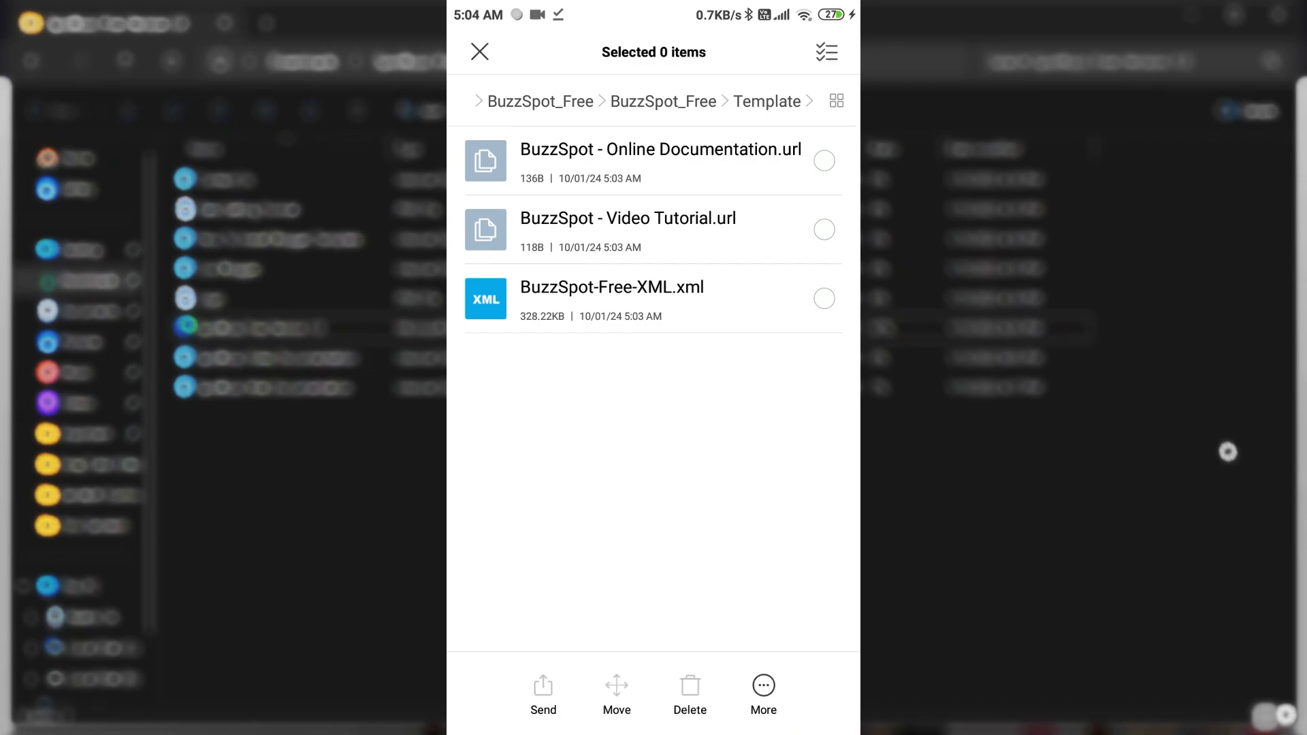
click(825, 298)
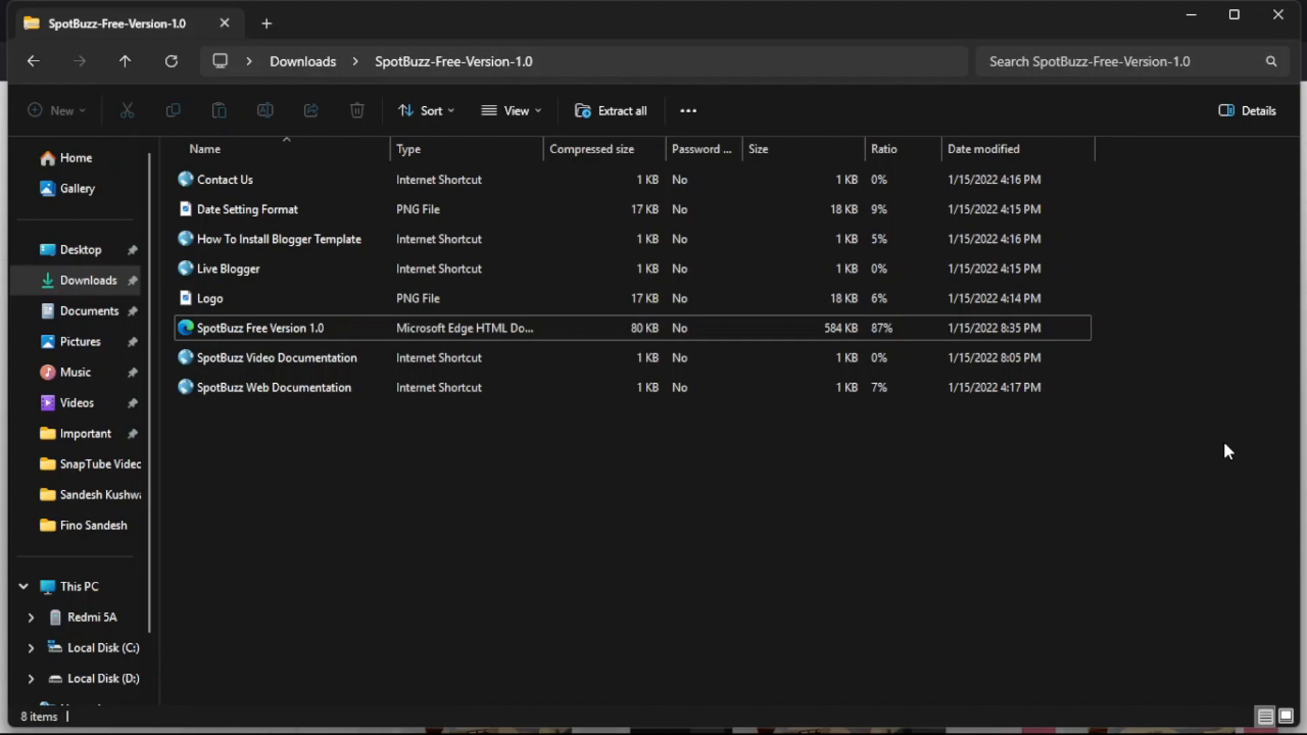
On the PC, switch to the Theme page of the Fino-Sandesh blog in Blogger and start restoring a theme by file upload
click(1188, 15)
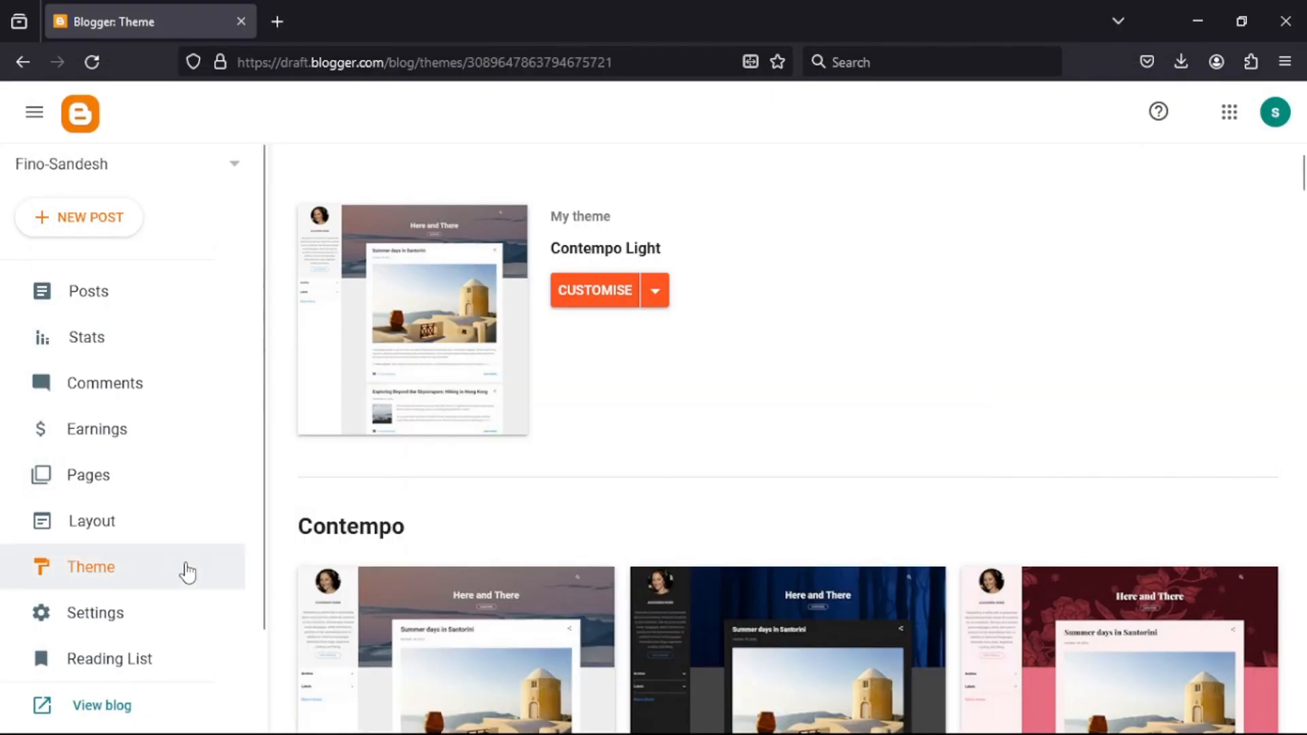
click(138, 566)
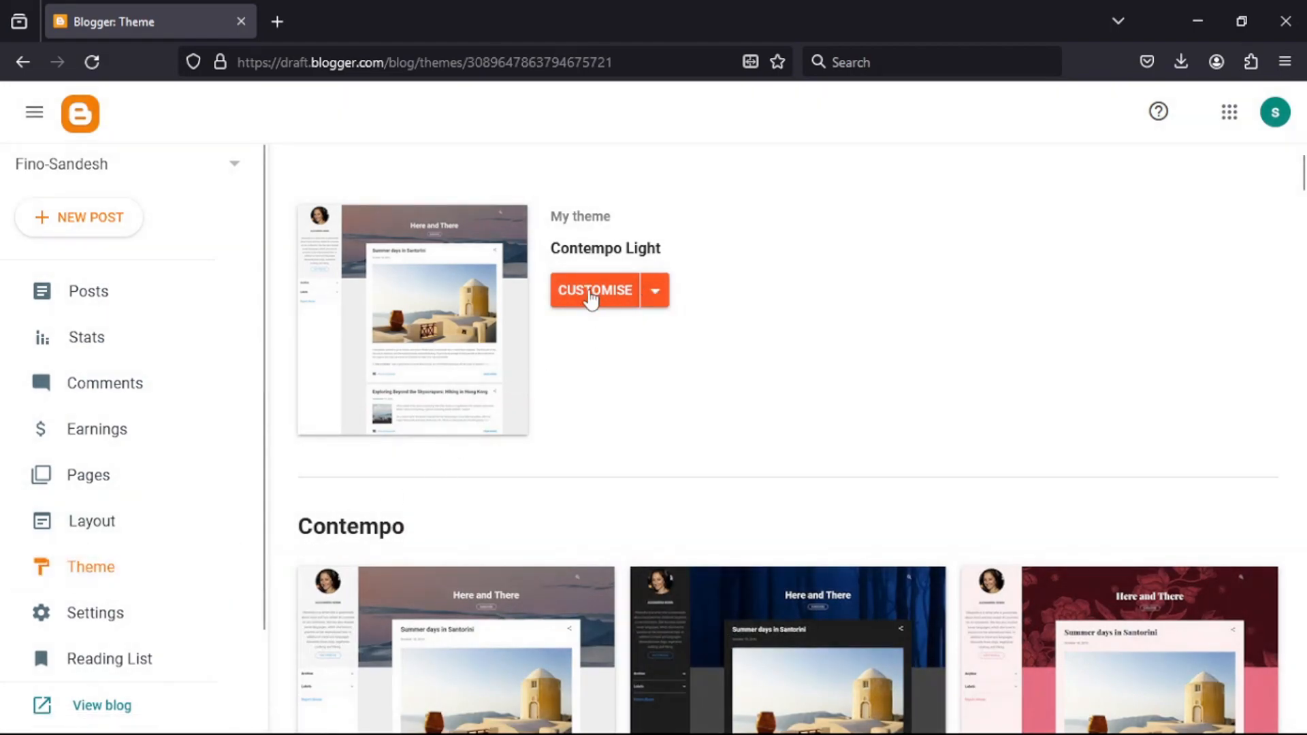
click(655, 297)
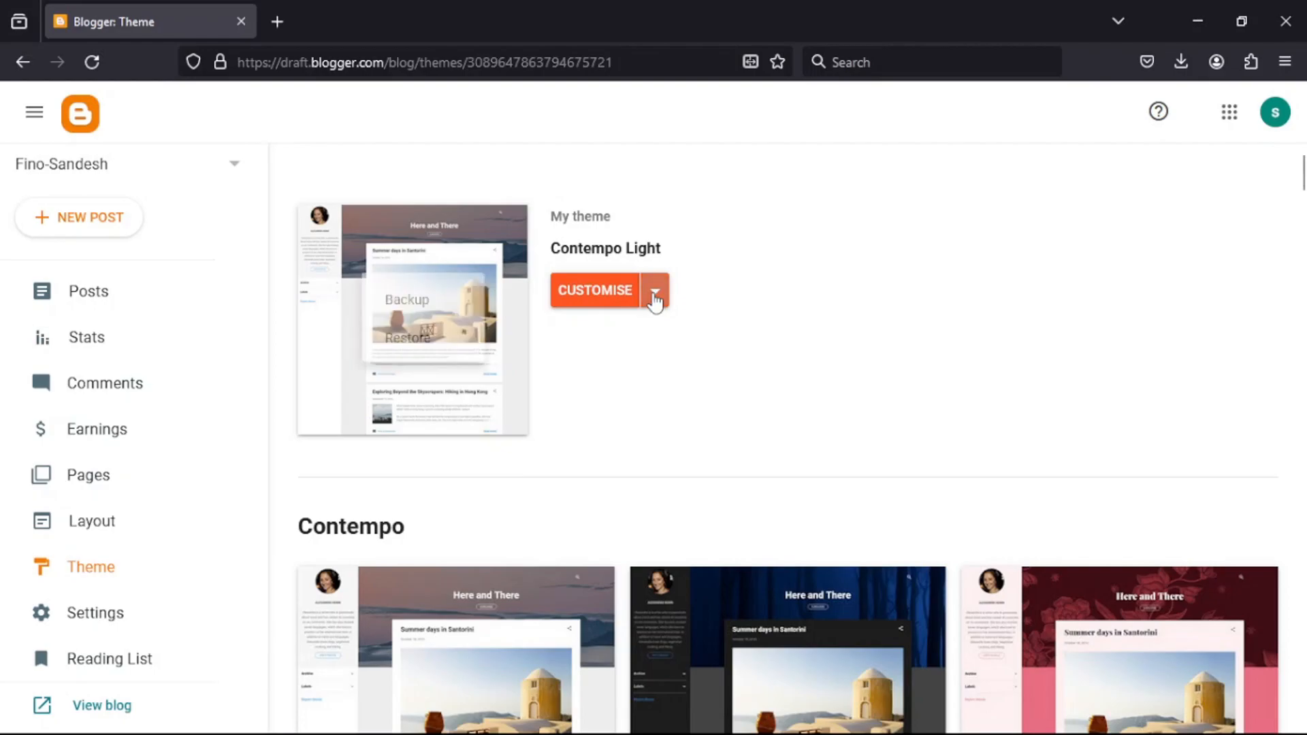
click(467, 338)
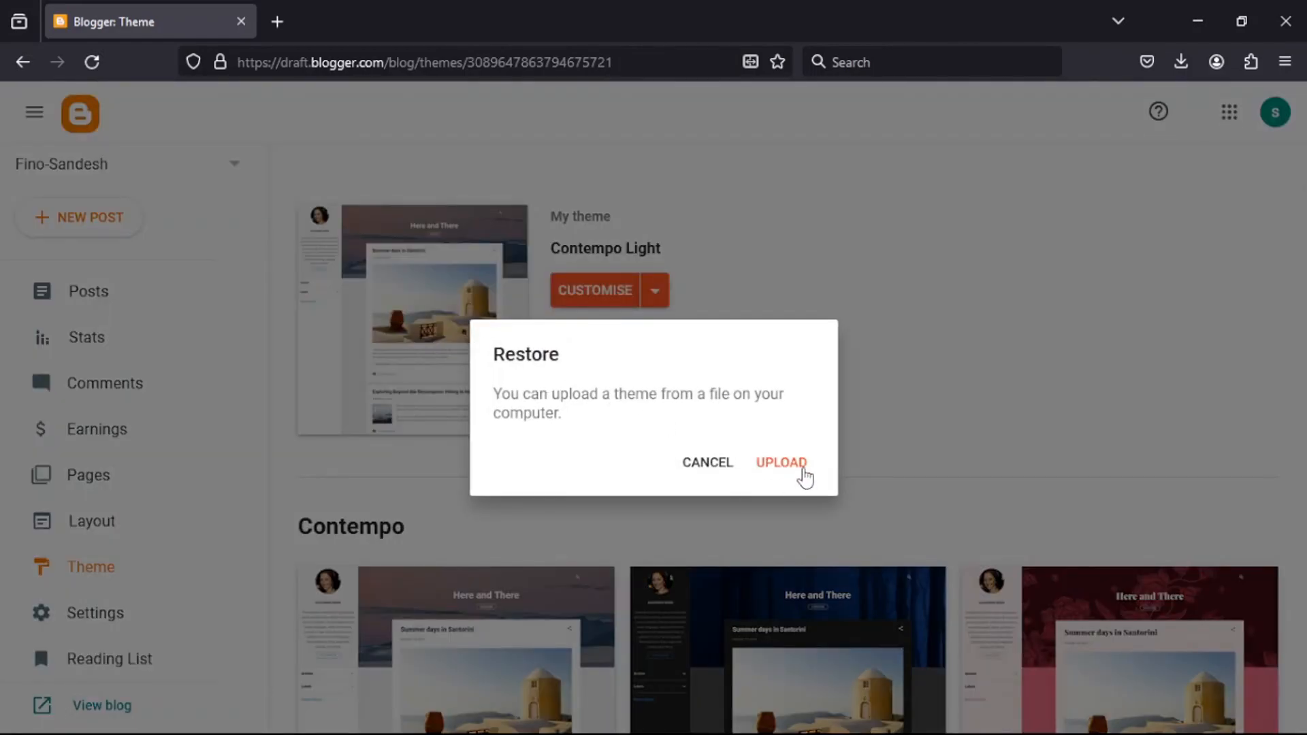
click(781, 462)
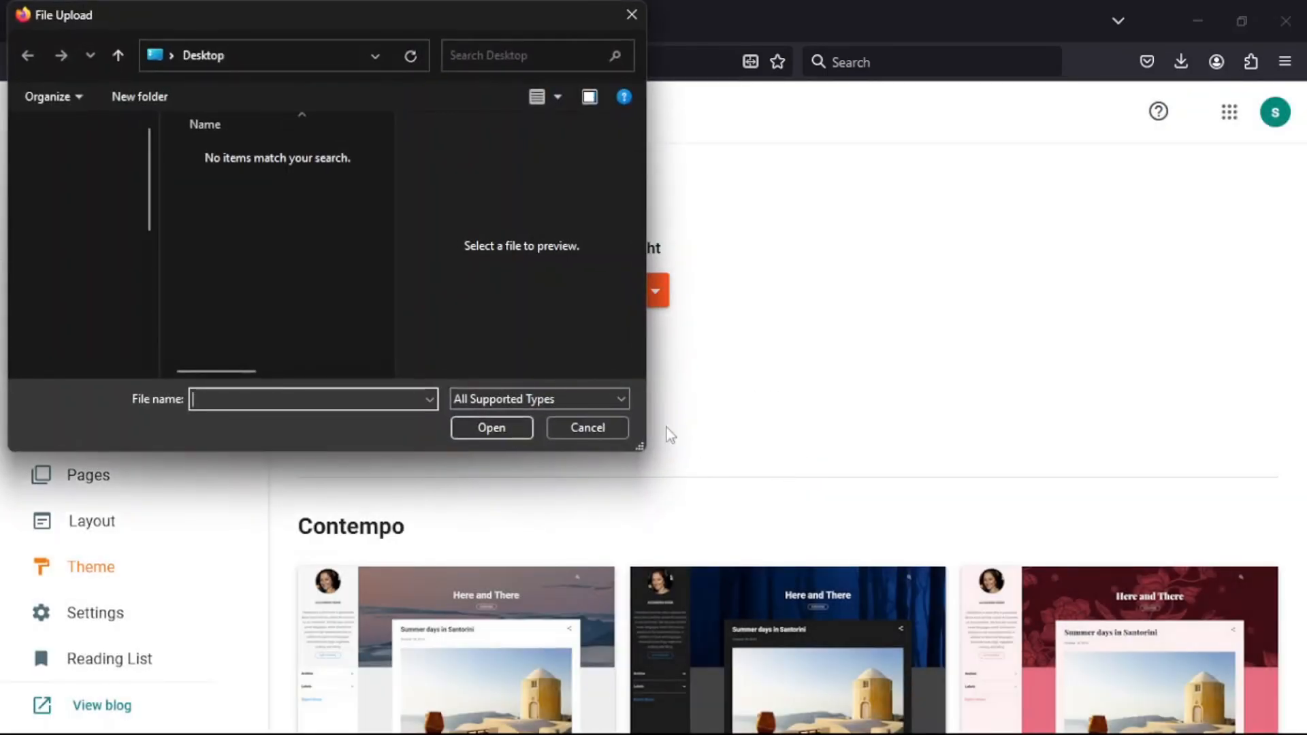
Show all file types in Downloads, open the SpotBuzz-Free-Version-1.0 archive and upload its SpotBuzz Free Version 1.0 HTML file as the theme
click(22, 223)
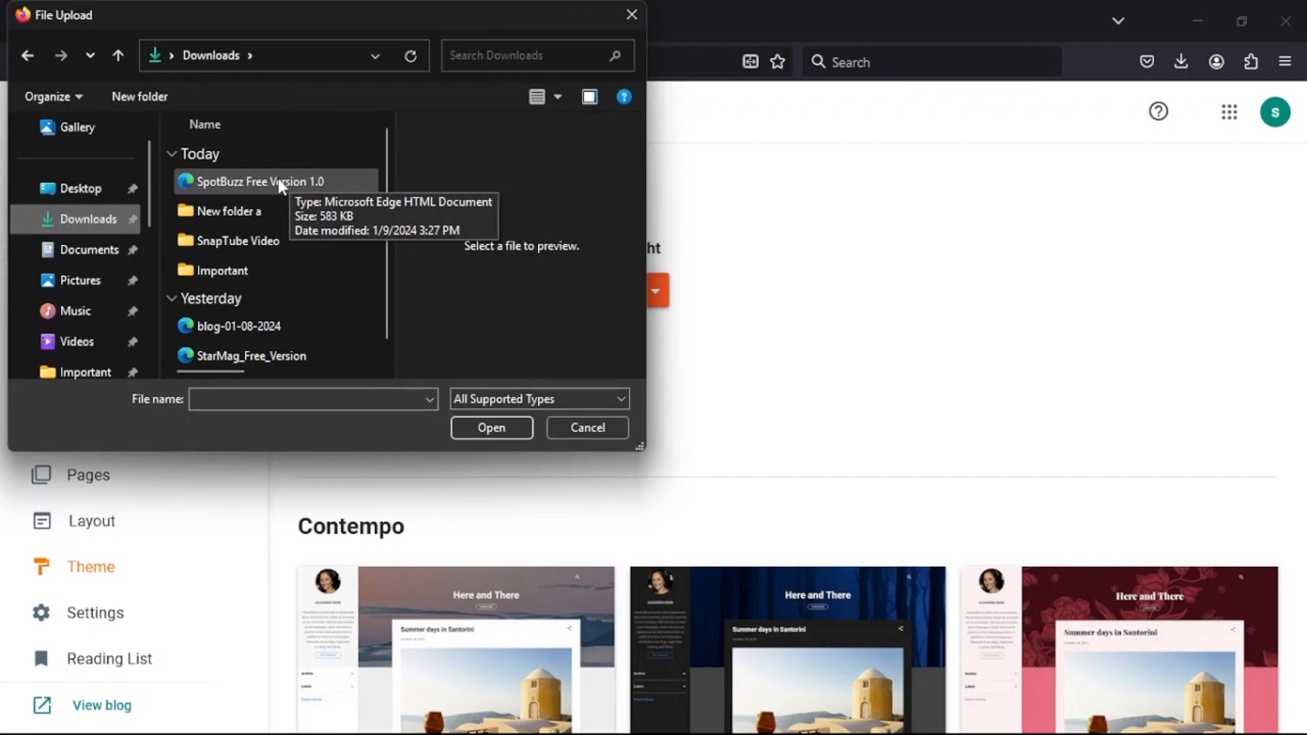
click(523, 397)
click(508, 418)
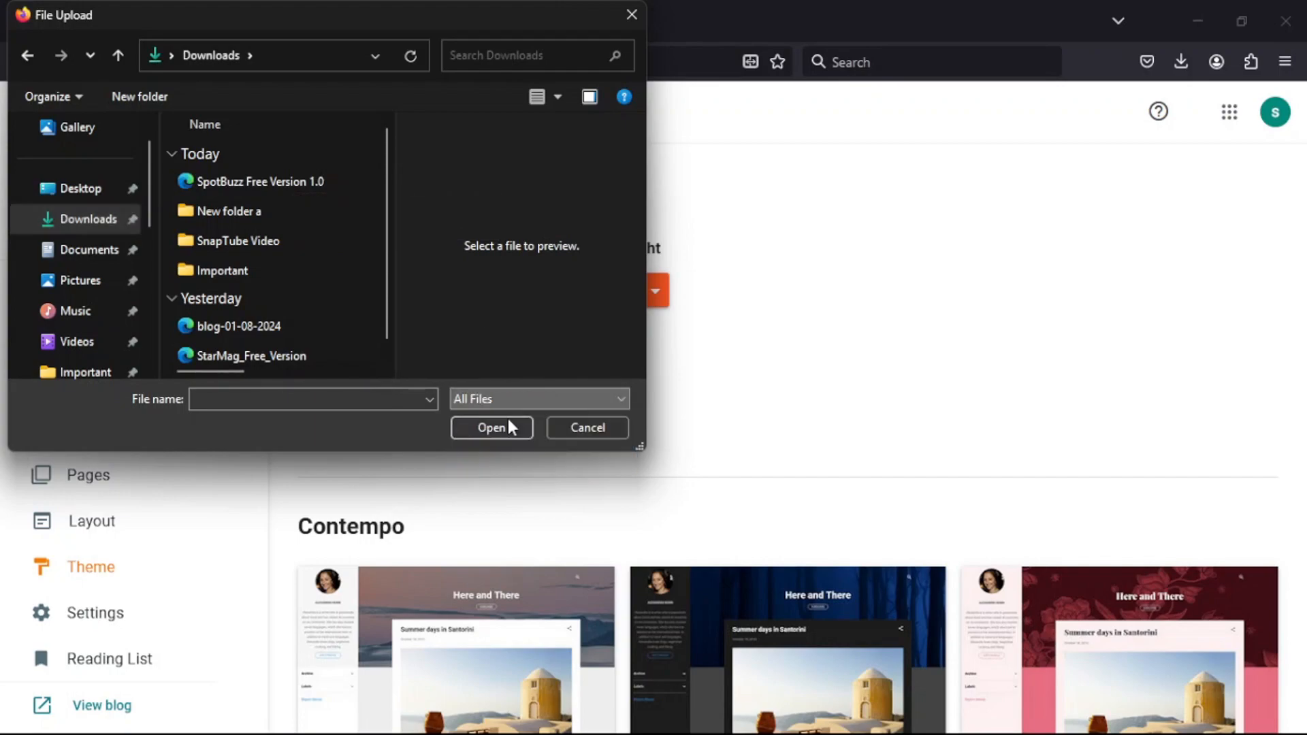
drag(638, 443, 809, 530)
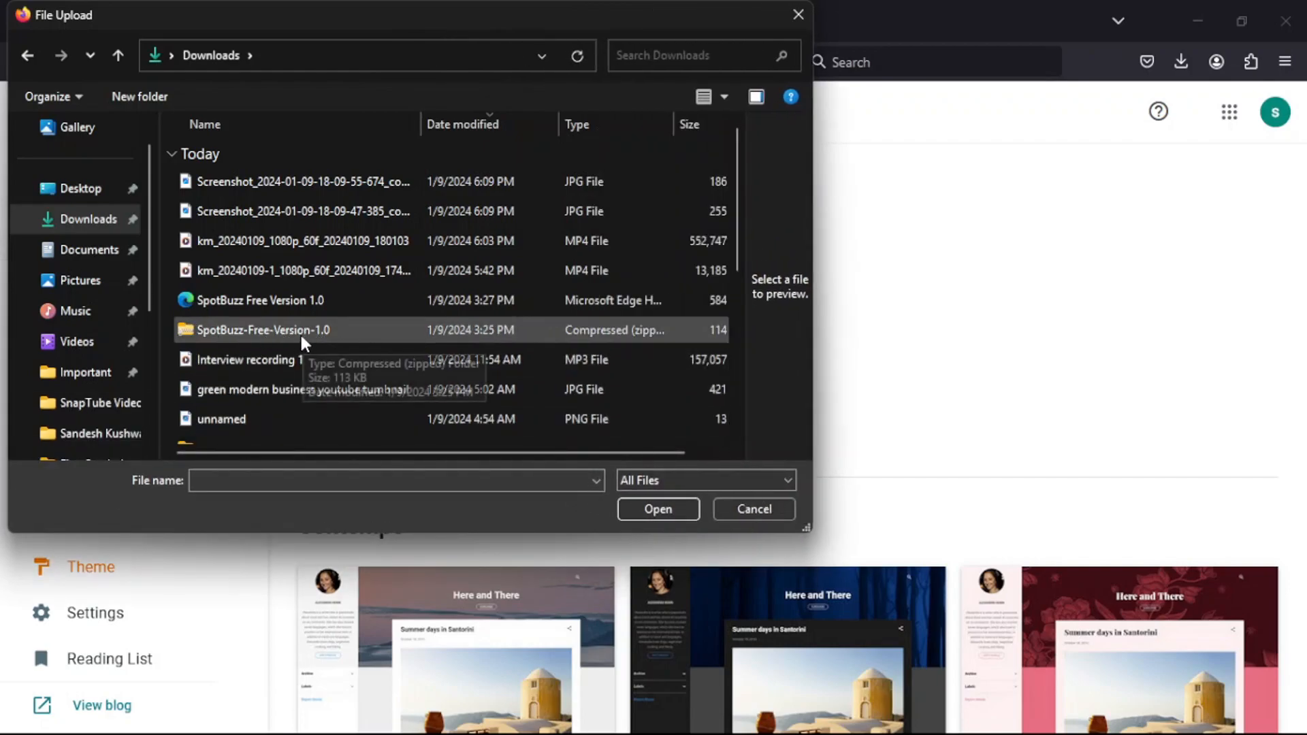
click(256, 329)
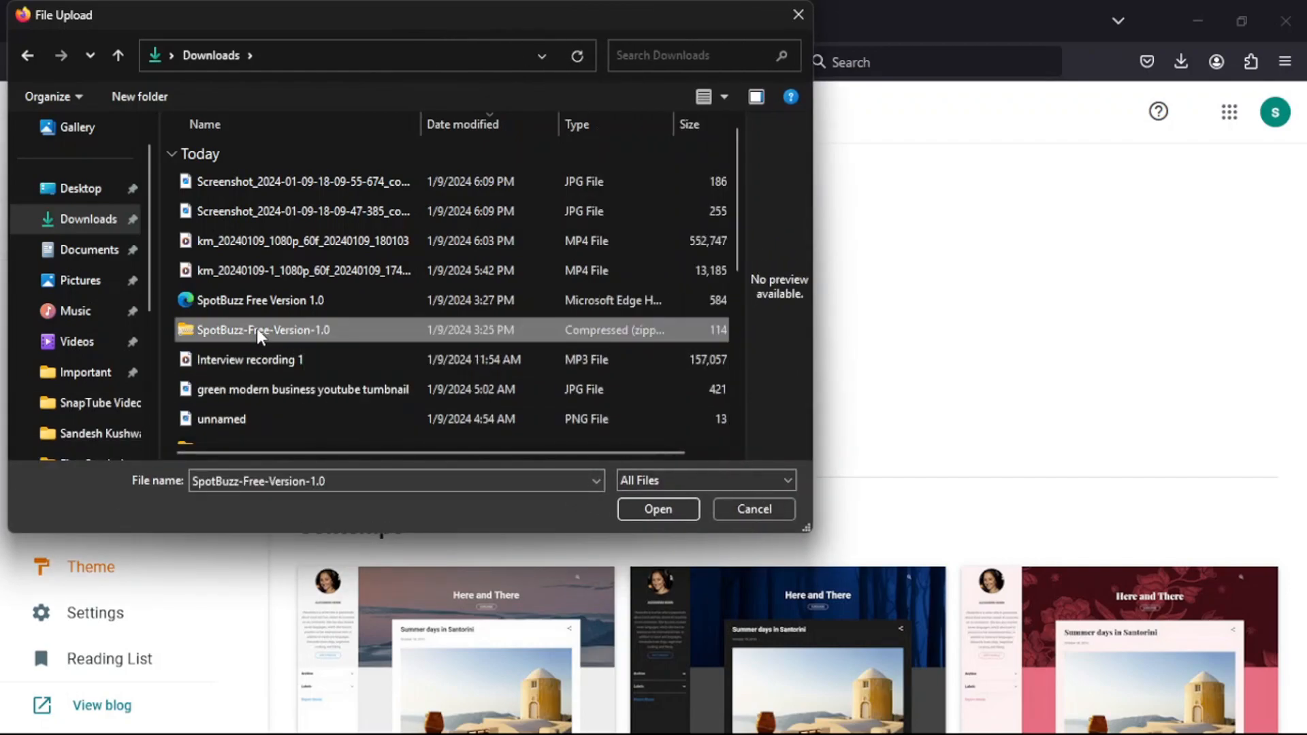
right_click(256, 330)
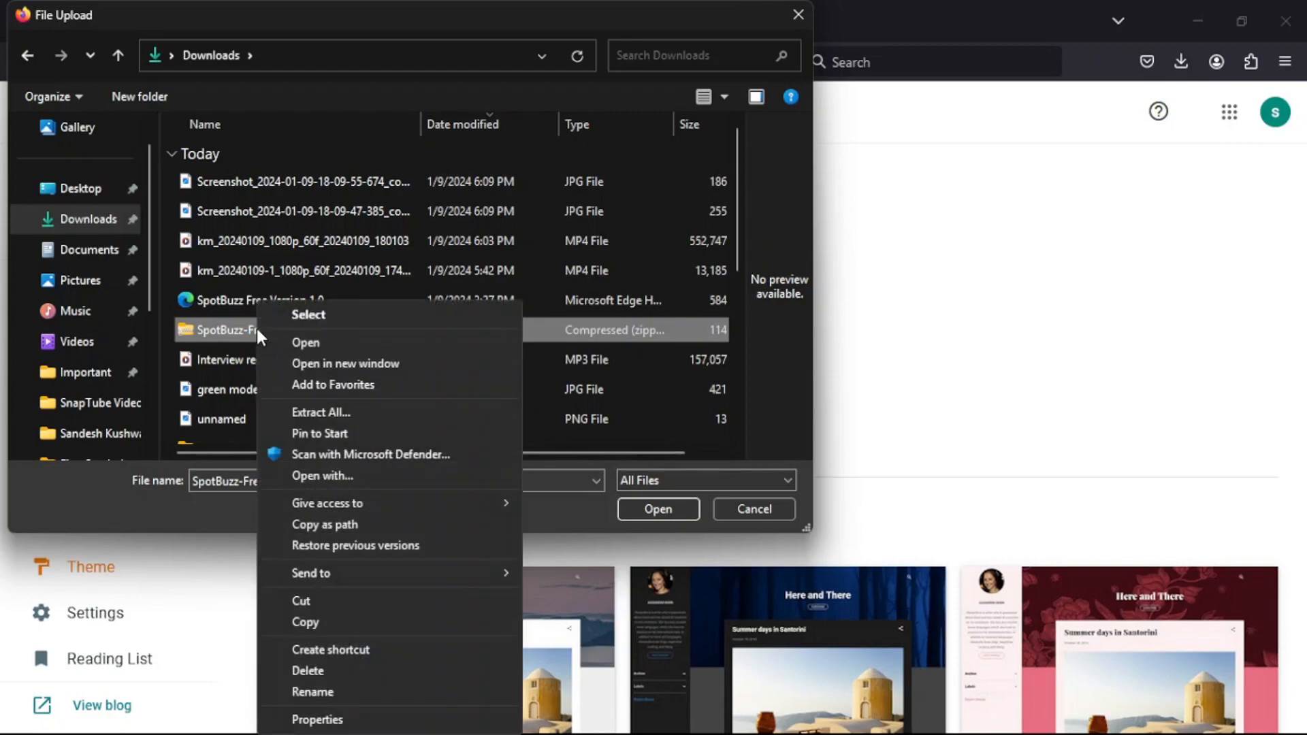
click(287, 337)
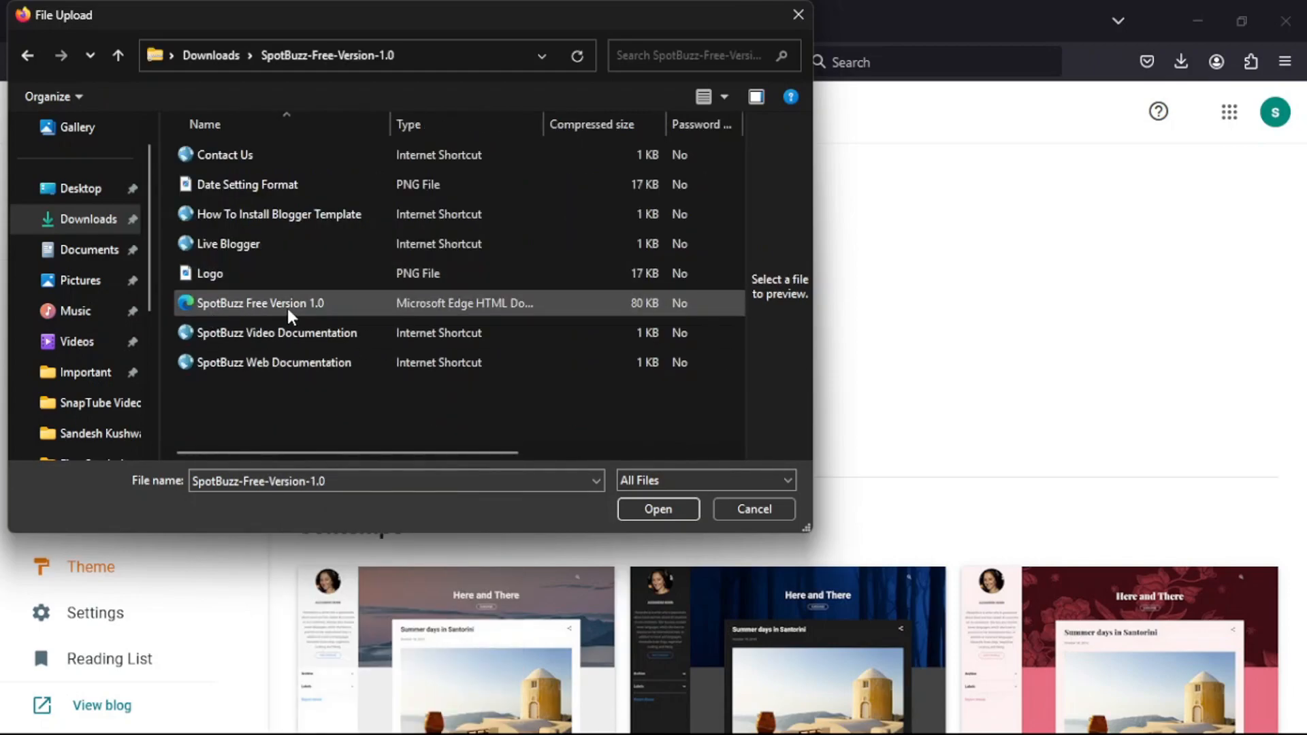
click(328, 300)
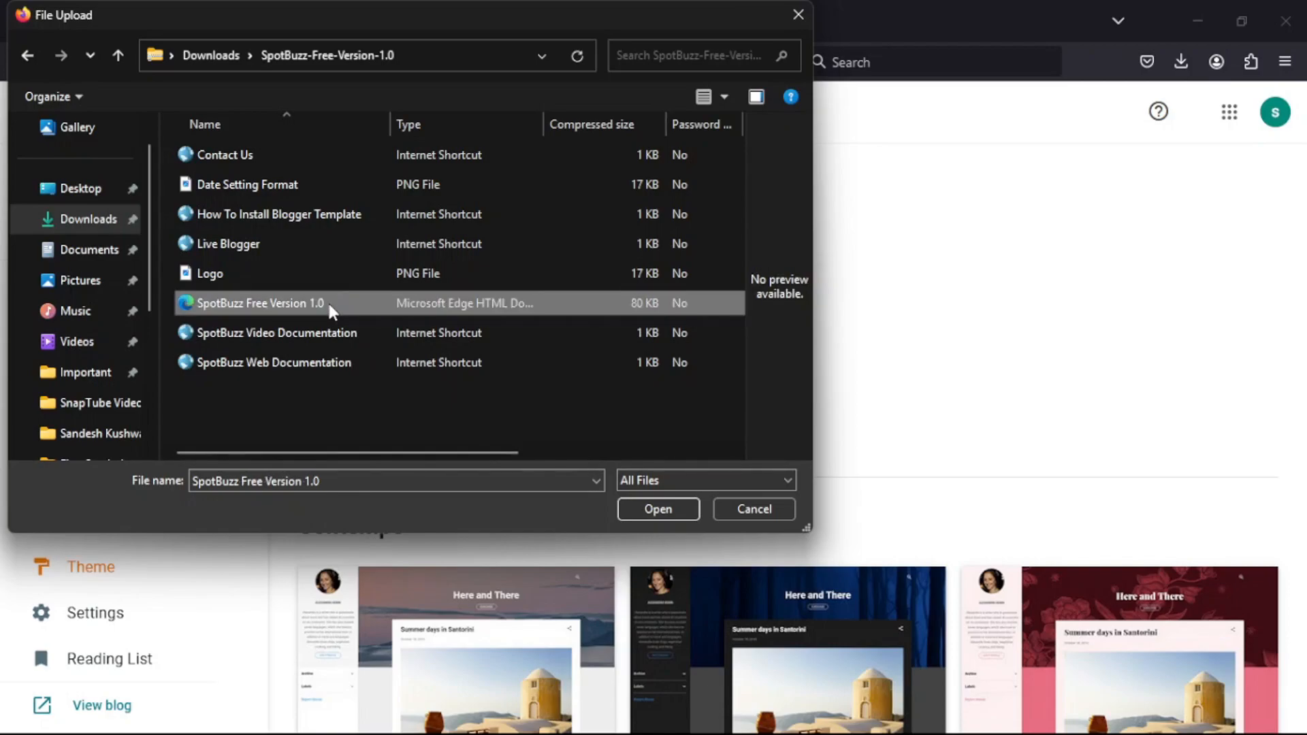
click(658, 509)
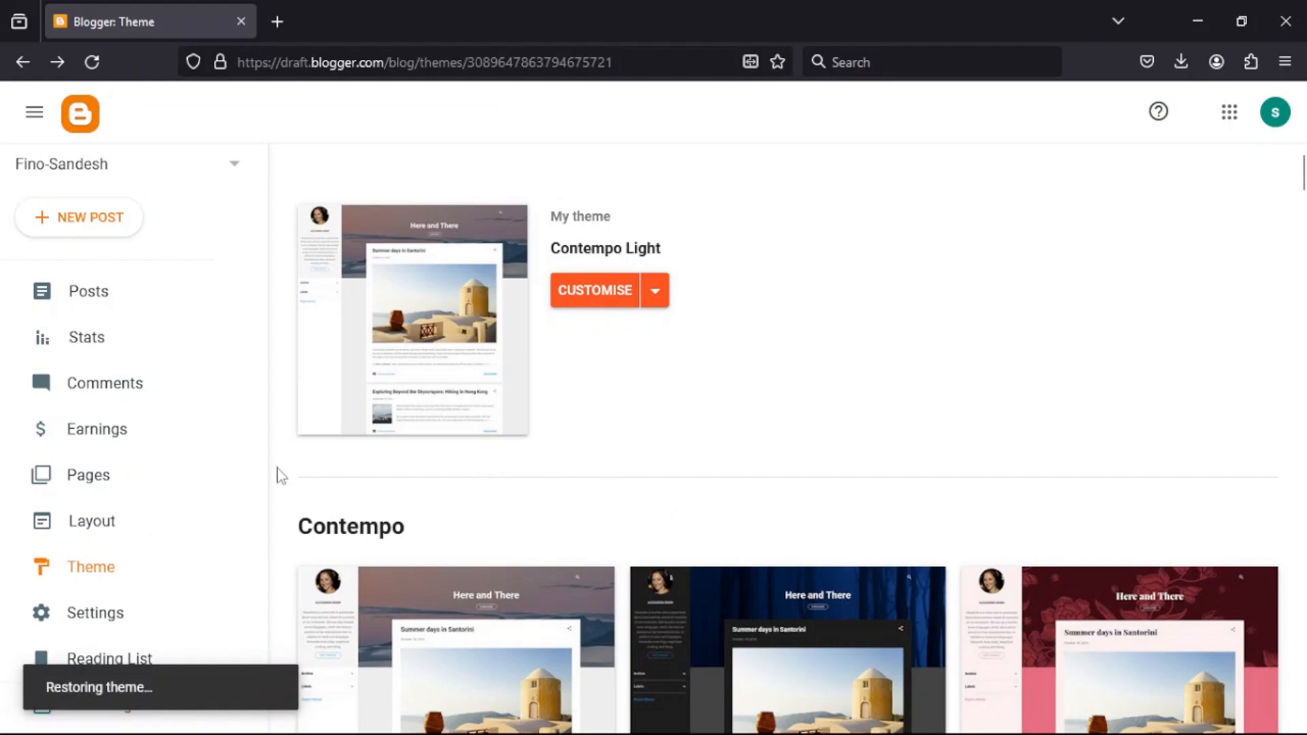
drag(165, 690, 36, 695)
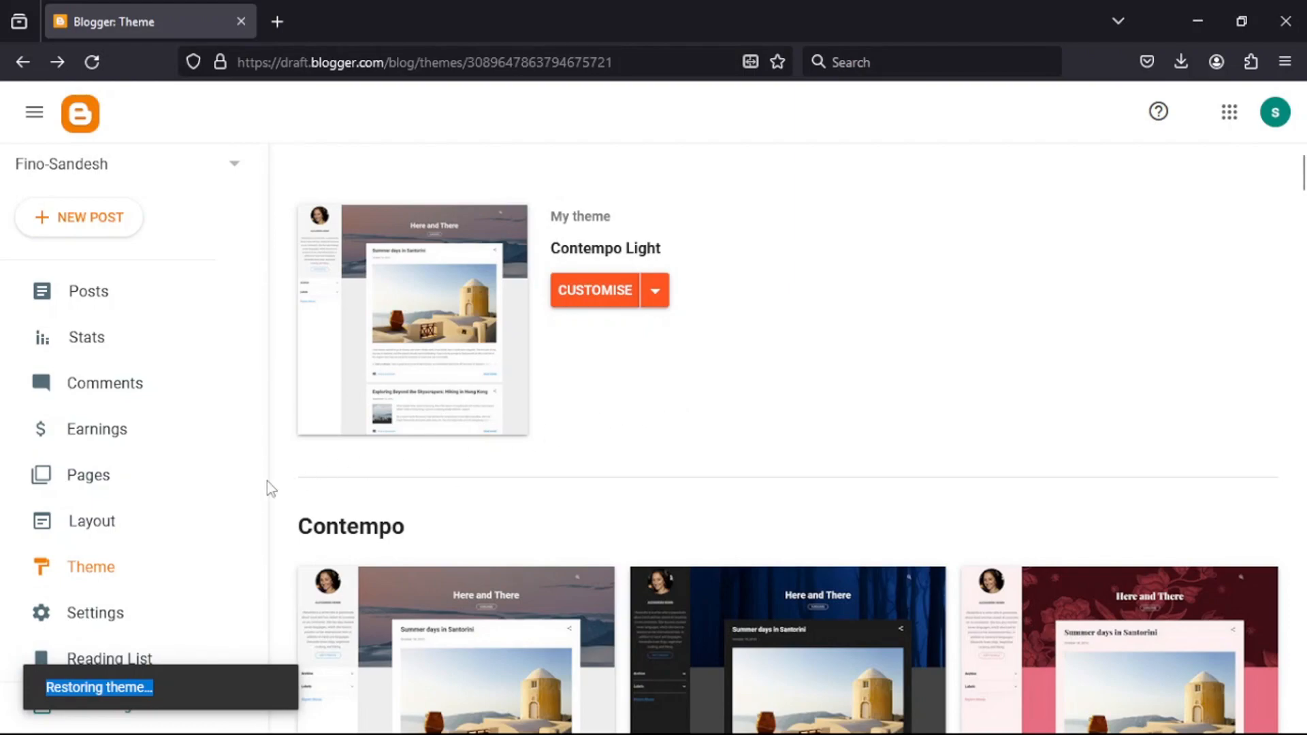
click(580, 477)
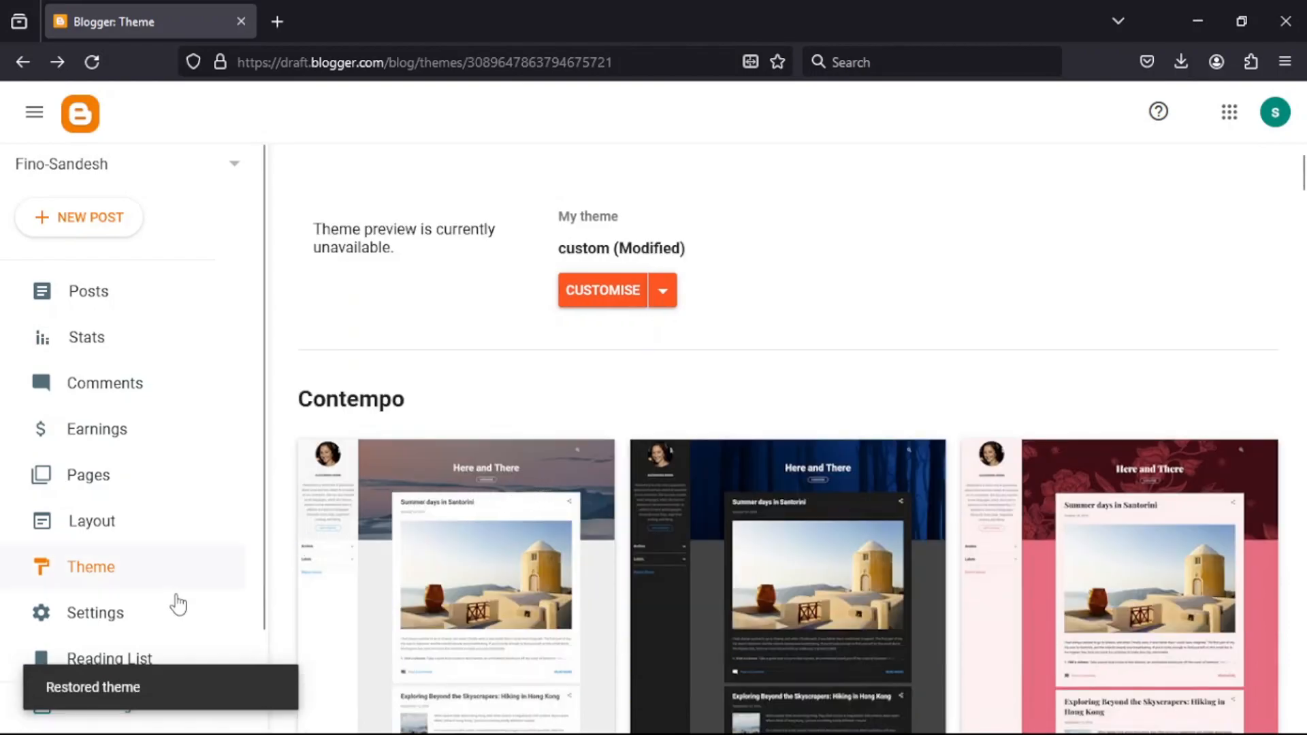
key(ctrl+a)
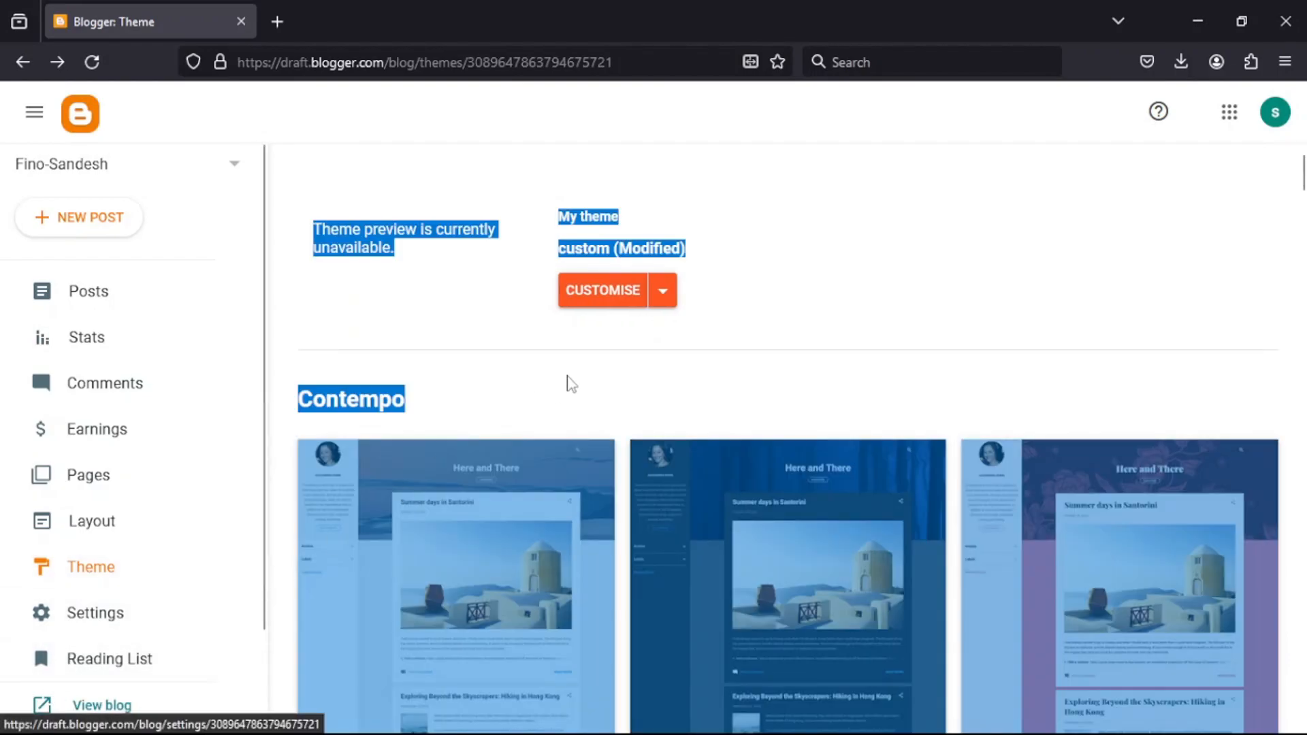
click(790, 276)
View the live Fino-Sandesh blog and look over its homepage in the SpotBuzz and BuzzSpot themes
scroll(161, 490, down, 2)
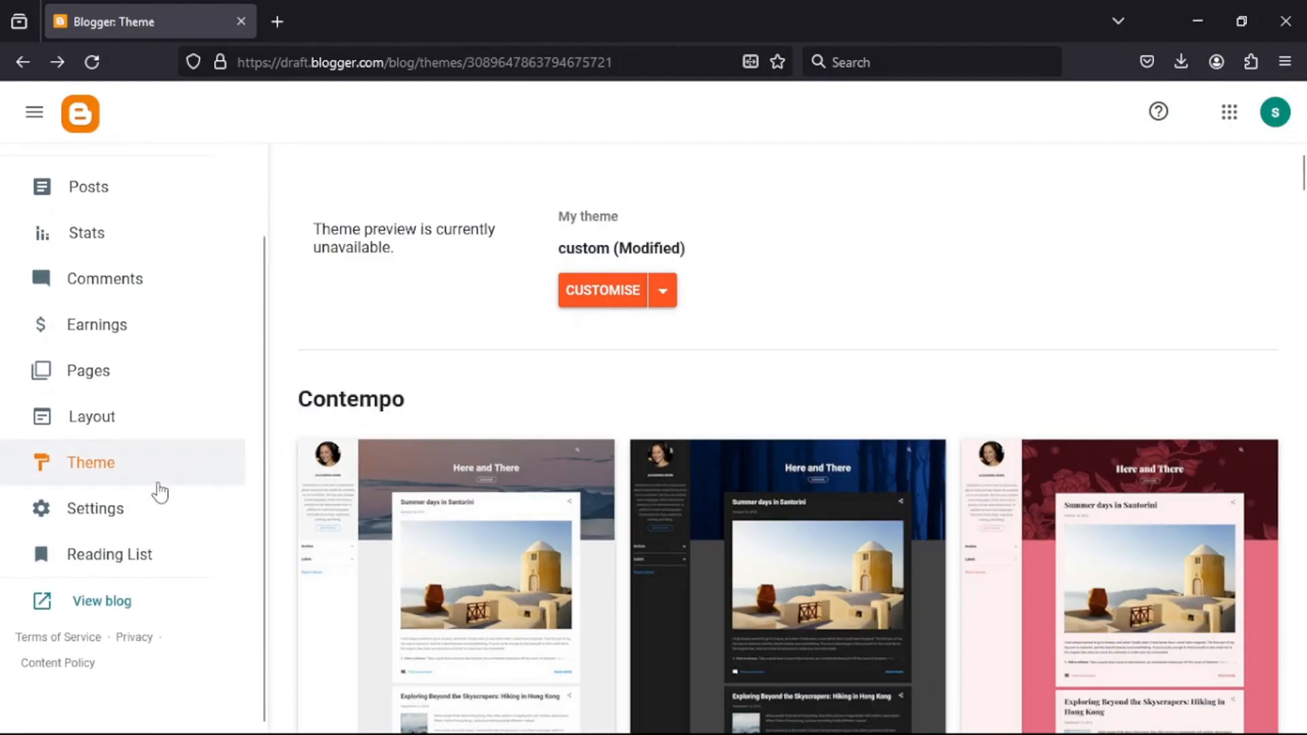
click(94, 612)
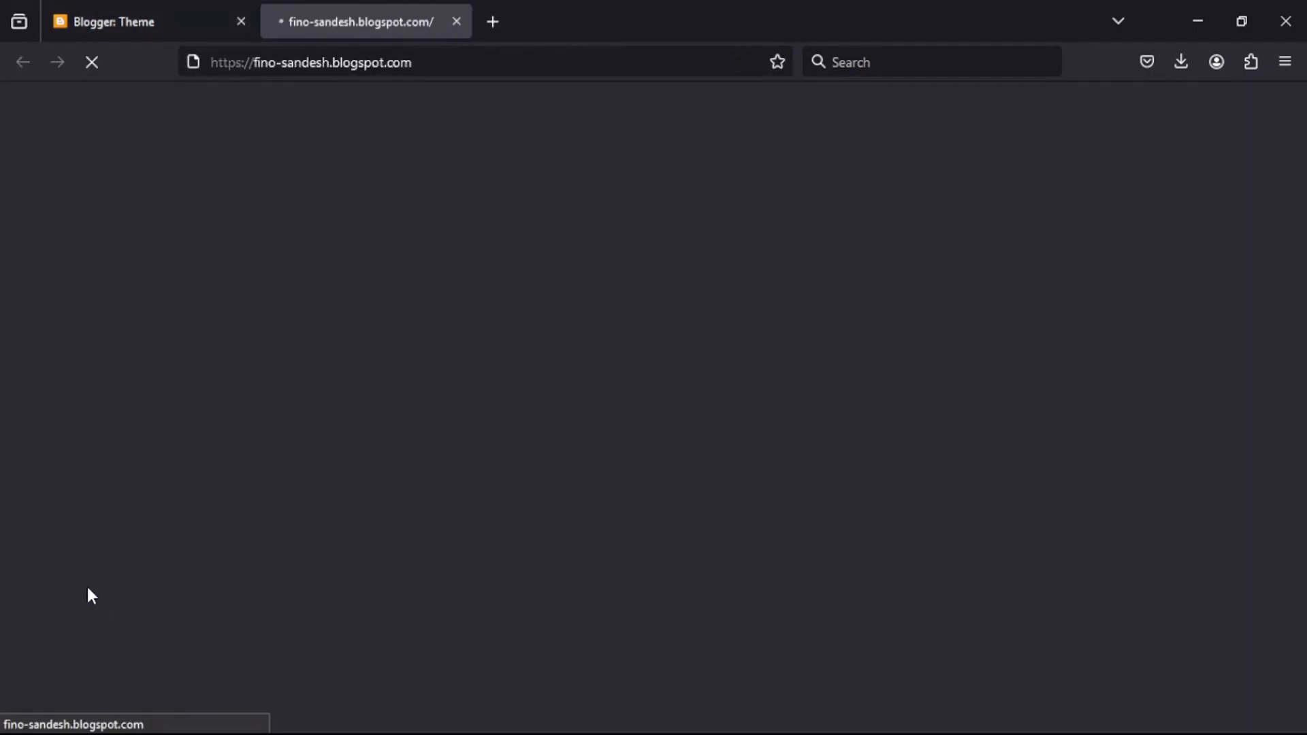
mouse_move(778, 720)
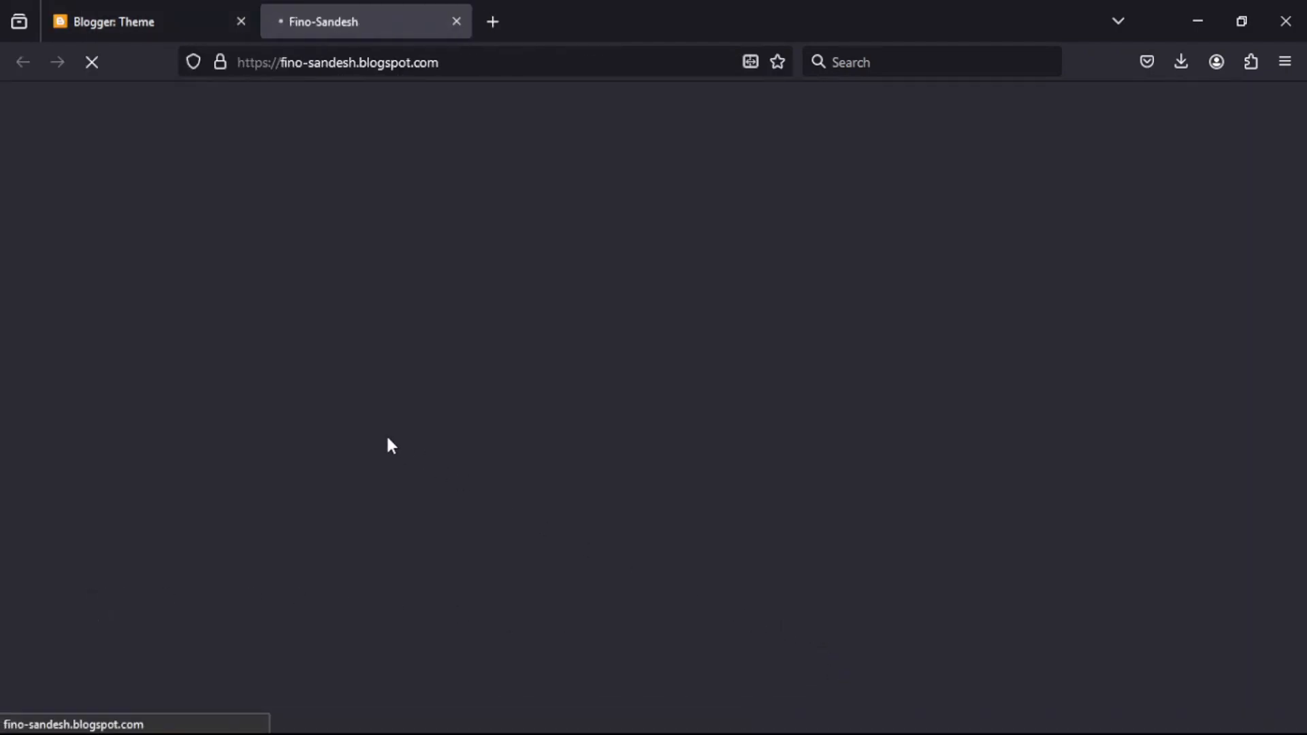
scroll(826, 225, down, 3)
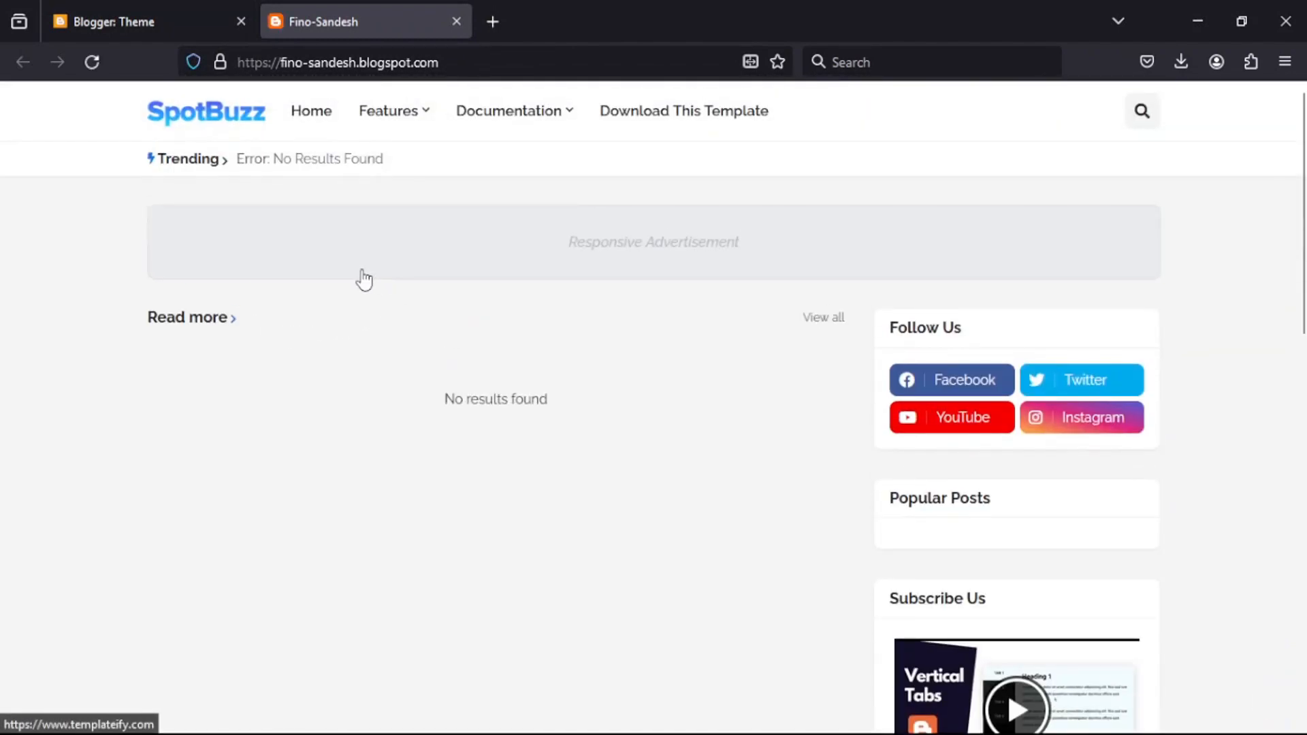
scroll(354, 278, down, 5)
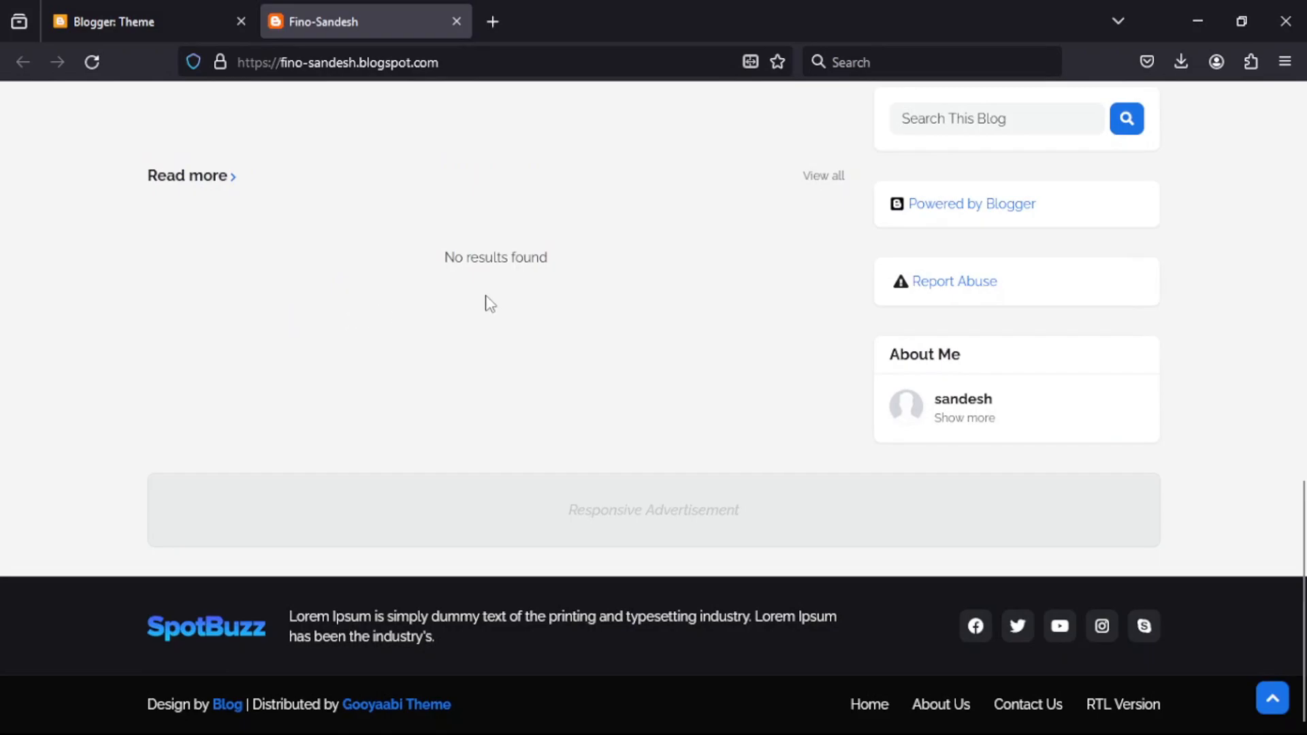
scroll(586, 279, up, 5)
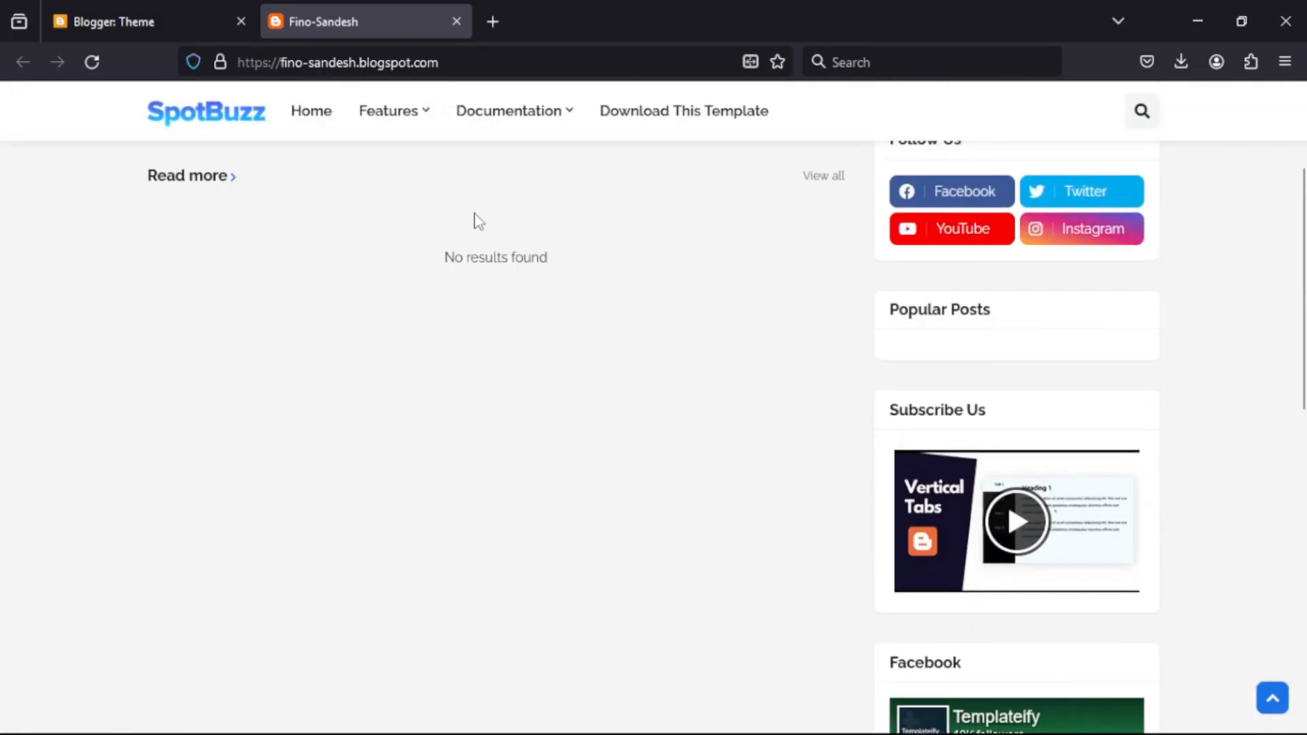
scroll(477, 222, up, 3)
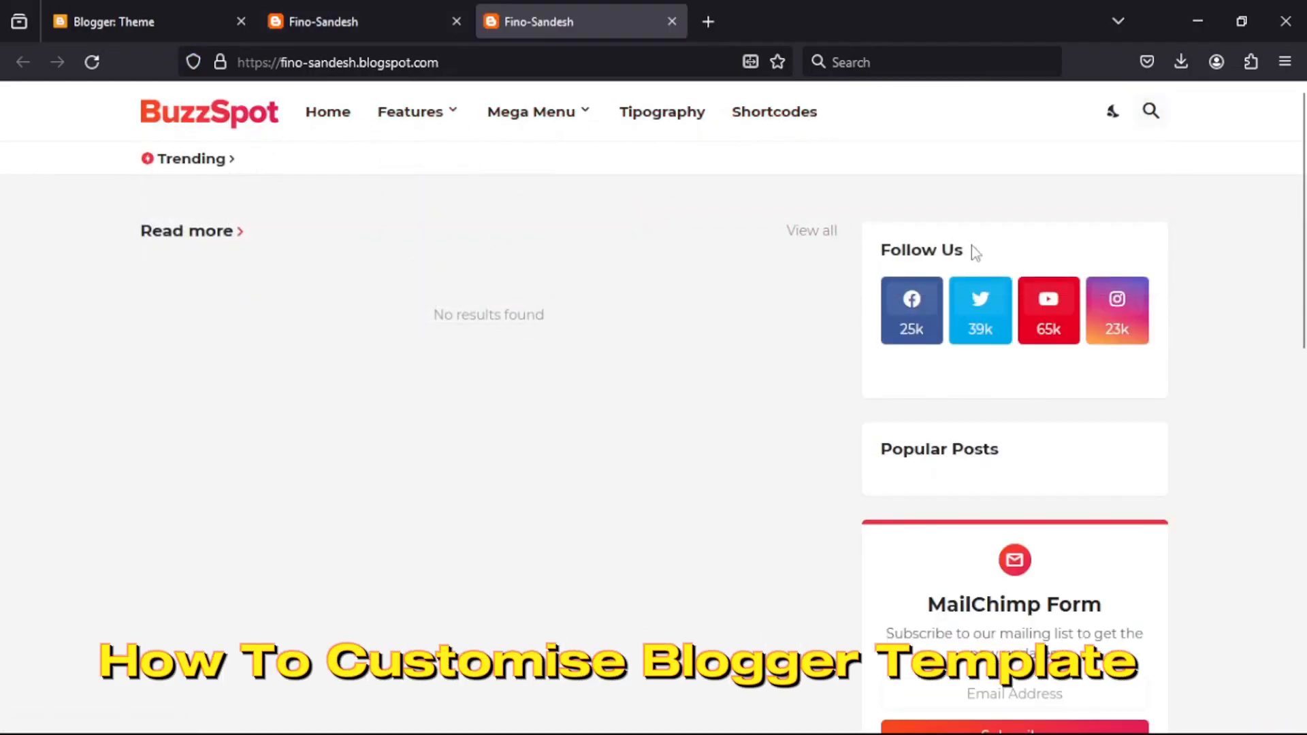
scroll(947, 438, down, 5)
scroll(946, 439, up, 5)
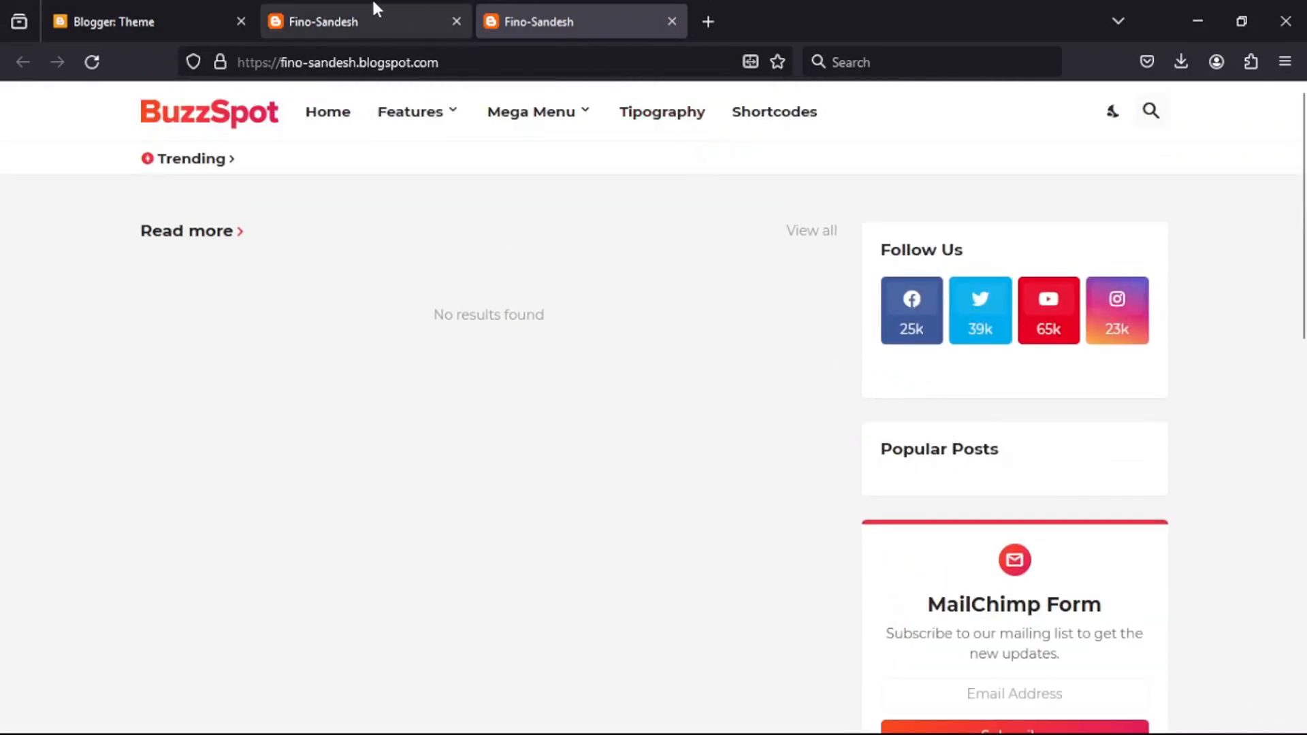
Open the Default Thumbnail gadget in the Fino-Sandesh blog layout and set its image source to upload from computer
click(186, 9)
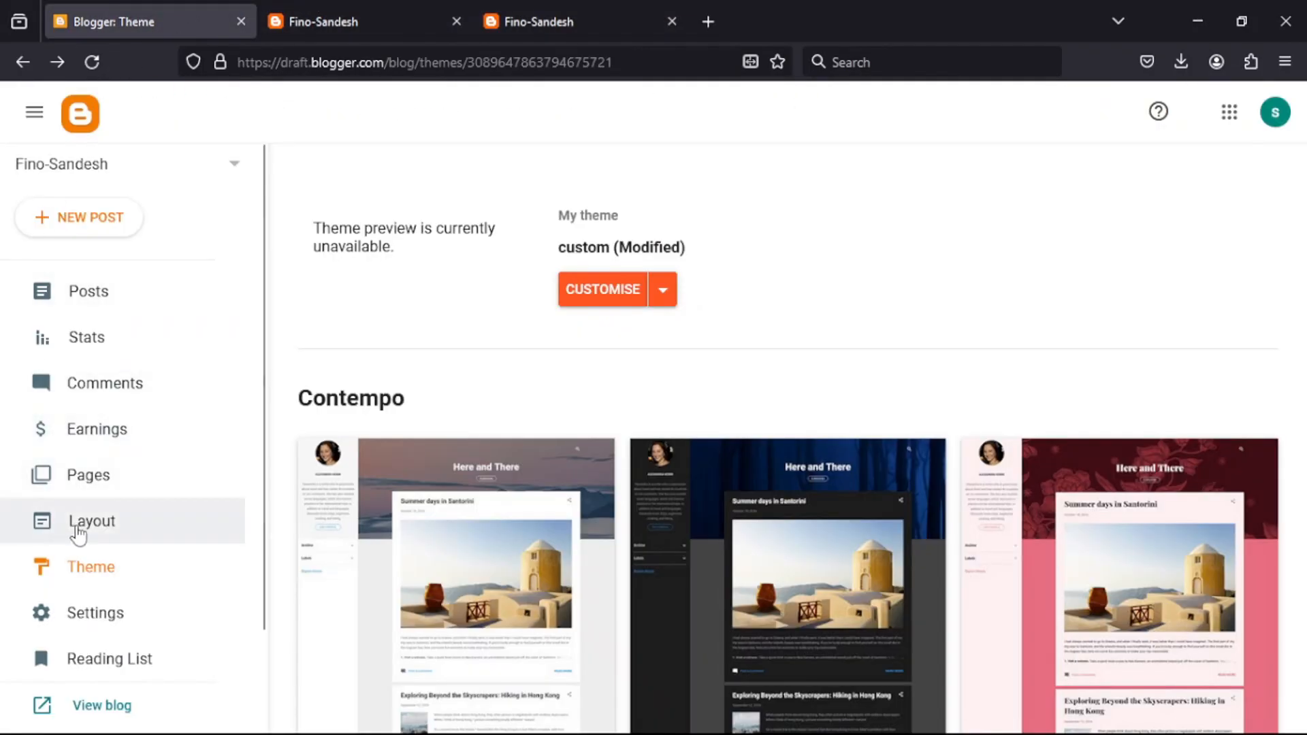
click(104, 526)
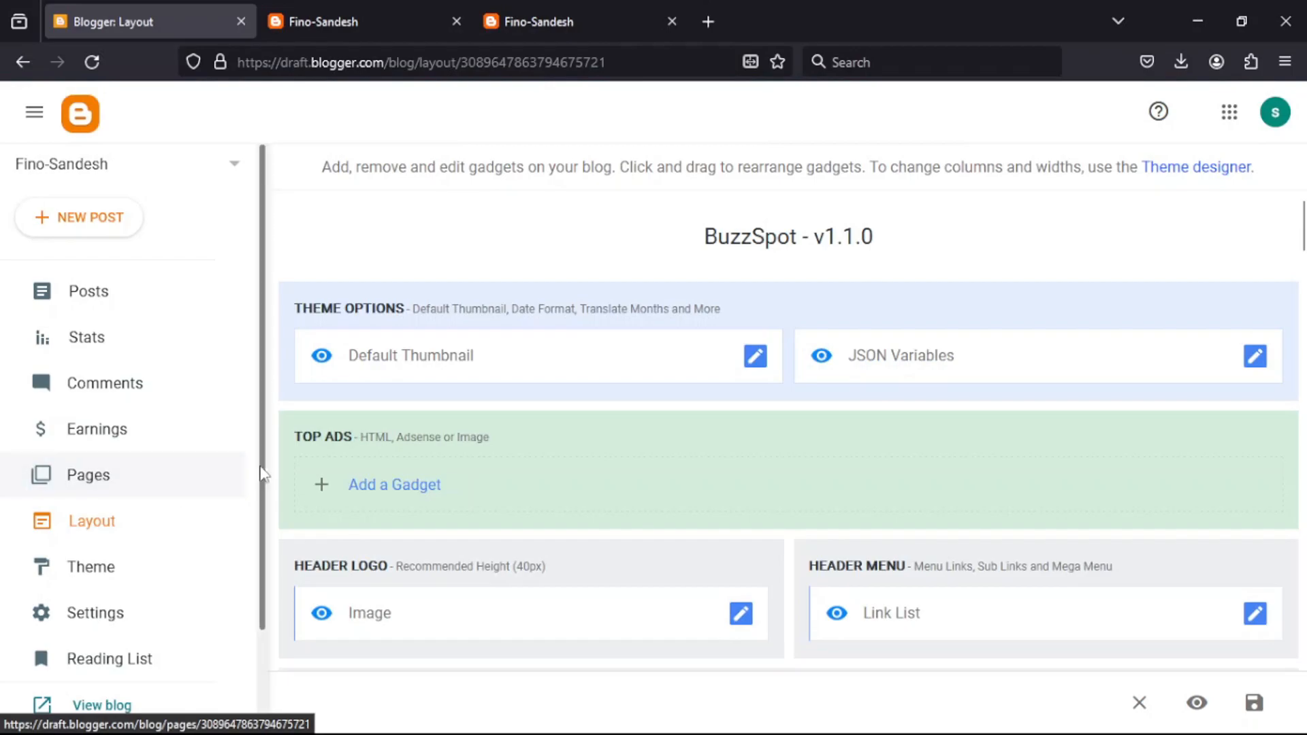
click(764, 363)
scroll(538, 357, down, 4)
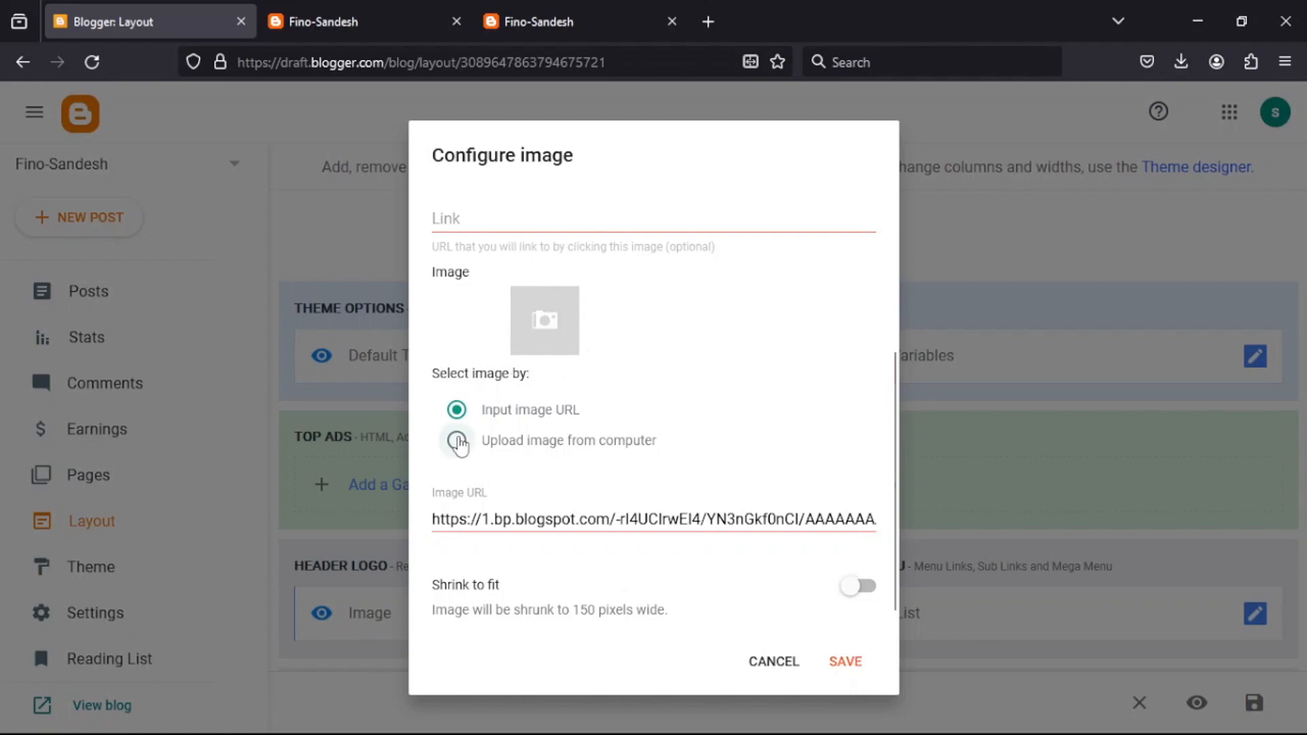
click(458, 442)
Upload the "green modern business youtube tumbnail" JPG from Downloads as the default thumbnail image and save the gadget
click(460, 550)
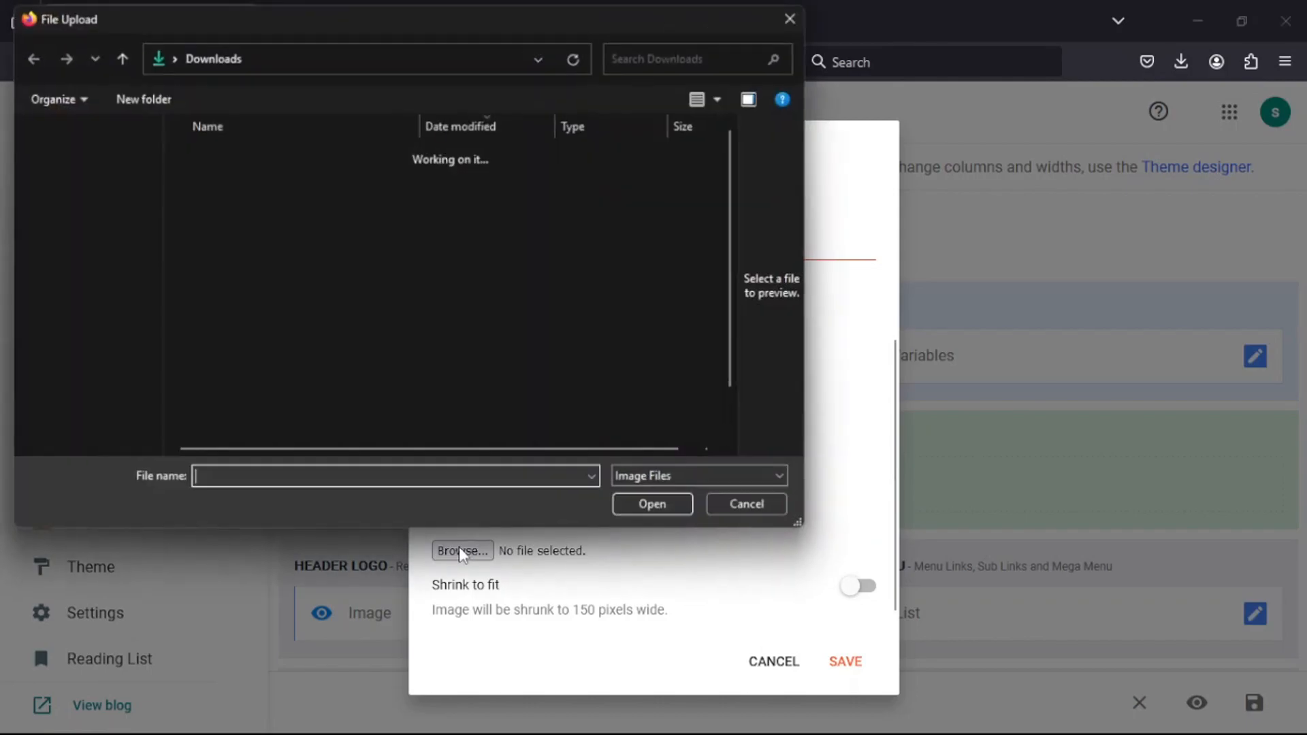
scroll(194, 308, down, 1)
click(262, 400)
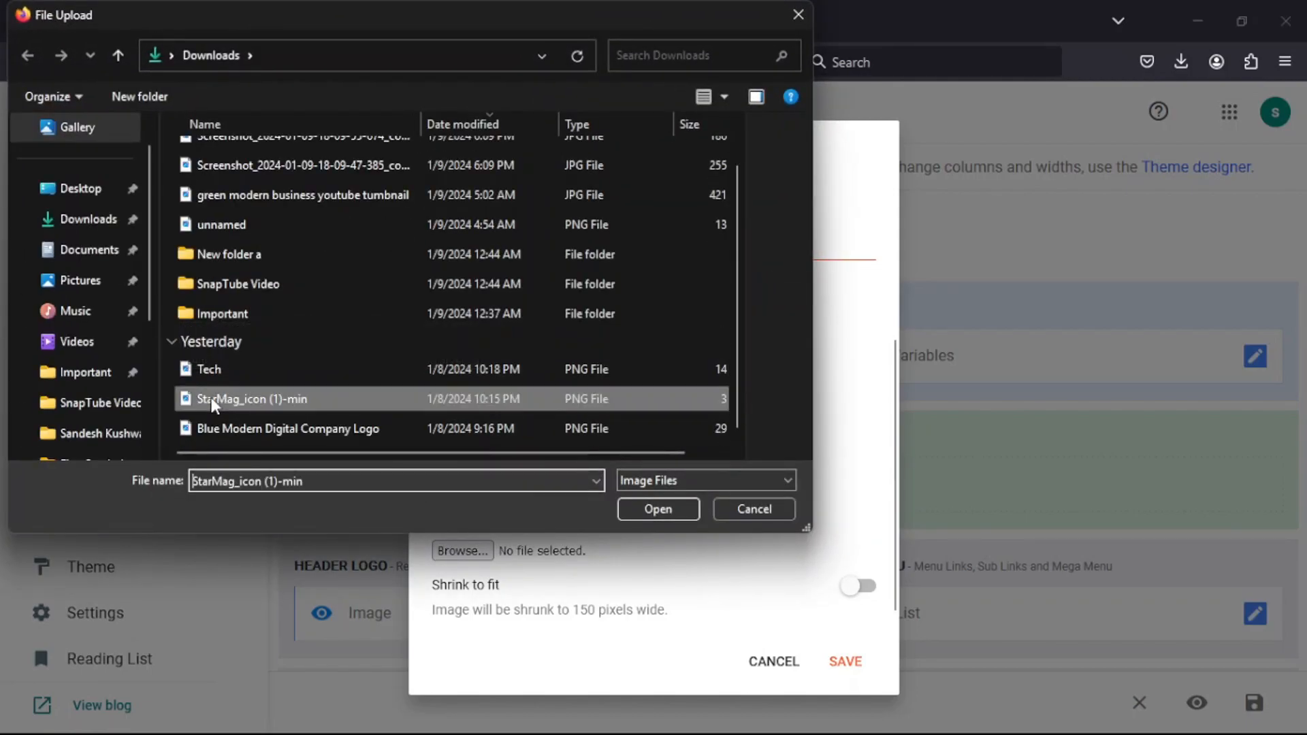
click(248, 374)
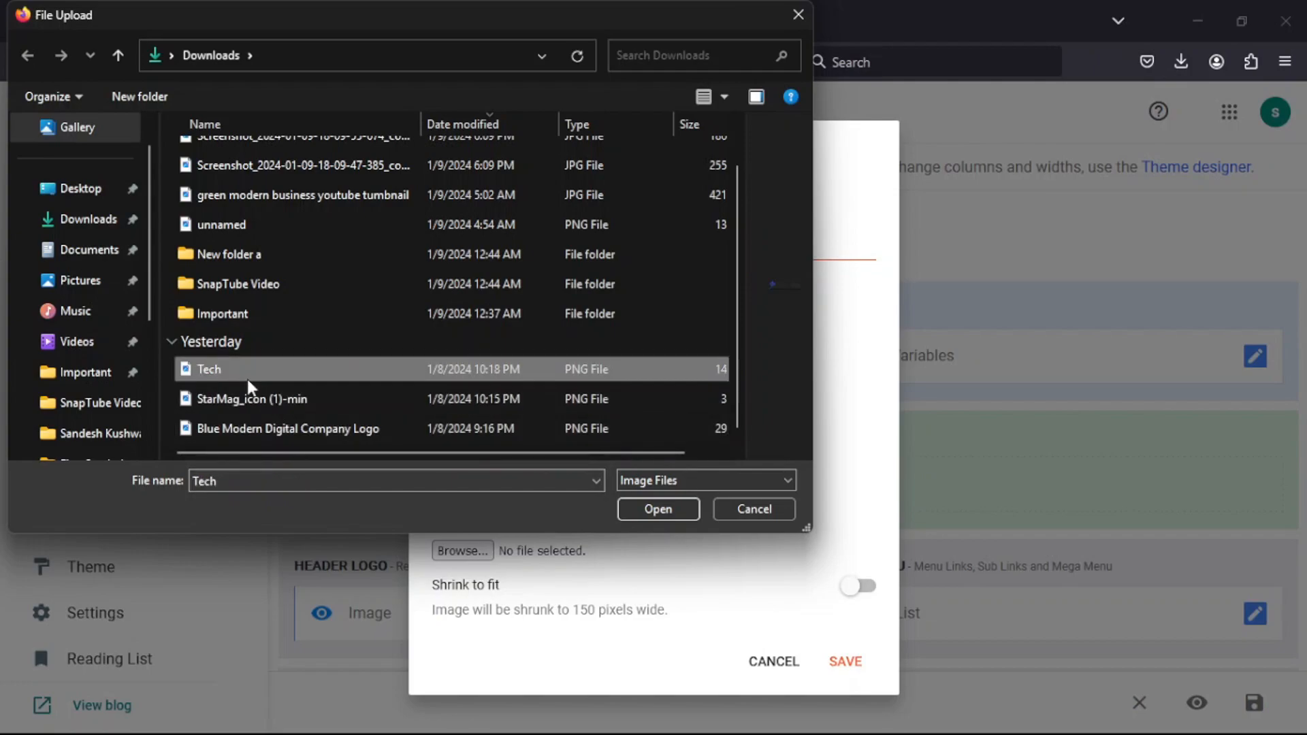
scroll(225, 307, up, 1)
click(175, 212)
click(235, 243)
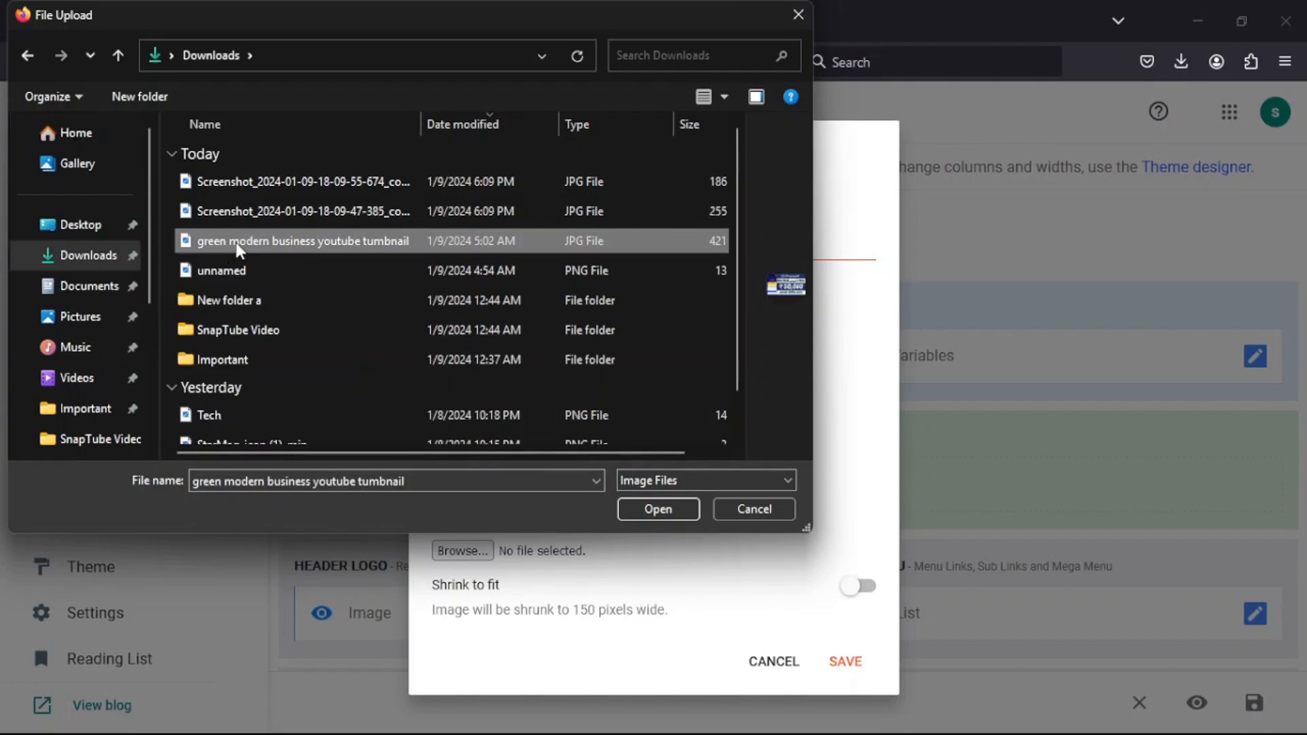
click(671, 512)
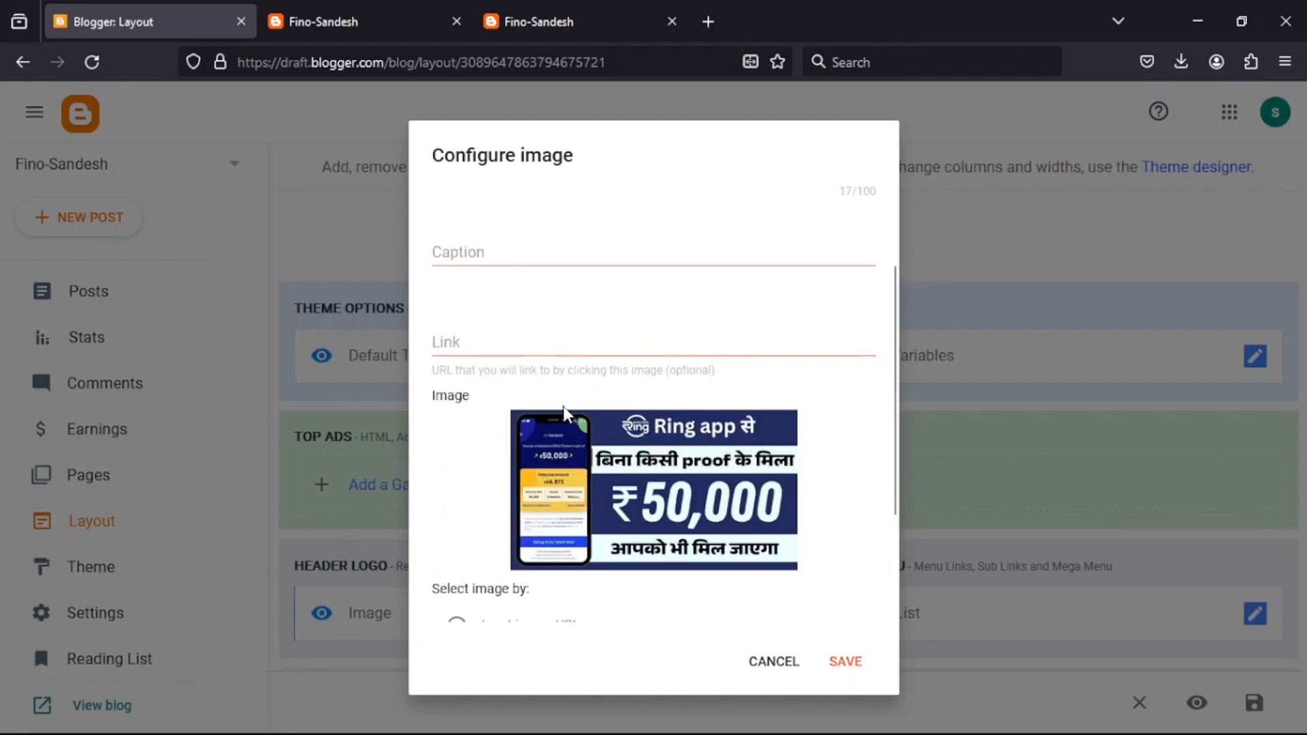
scroll(564, 412, down, 3)
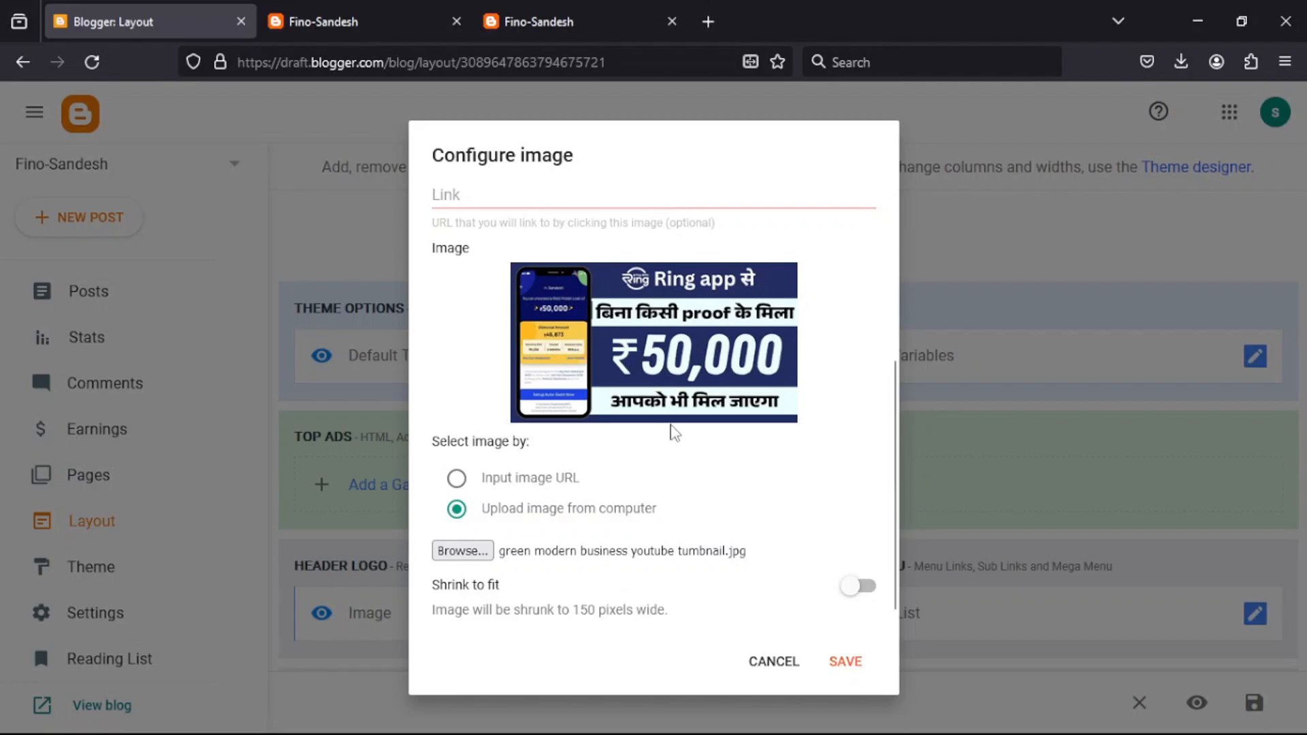
click(851, 659)
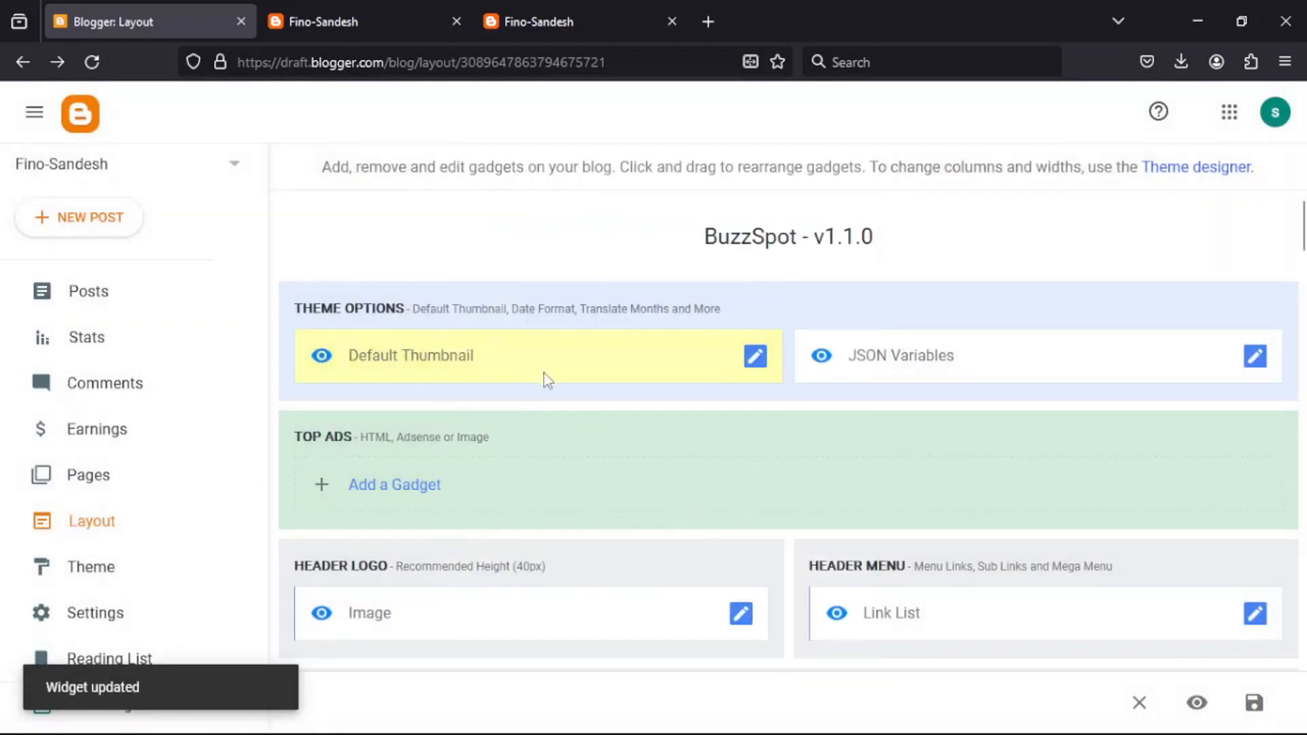
Create a new blog post titled "demo 1" and publish it
click(66, 216)
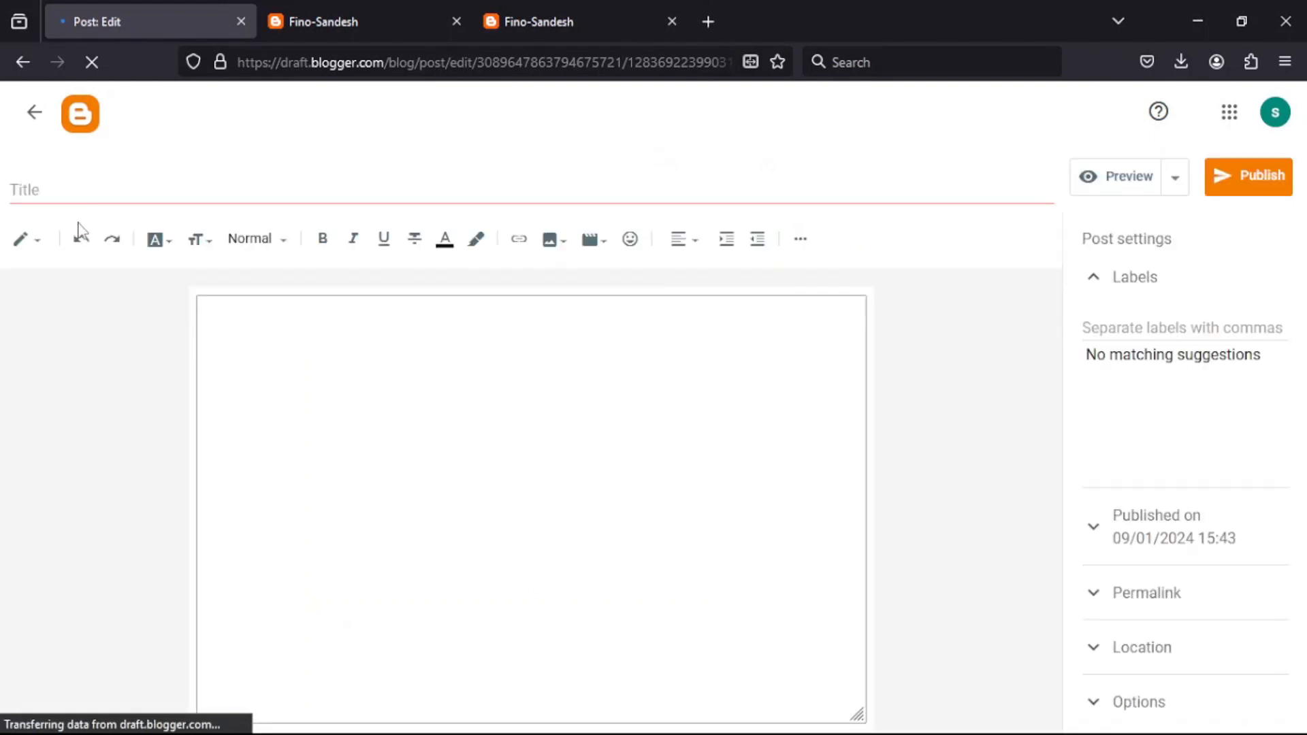
click(93, 197)
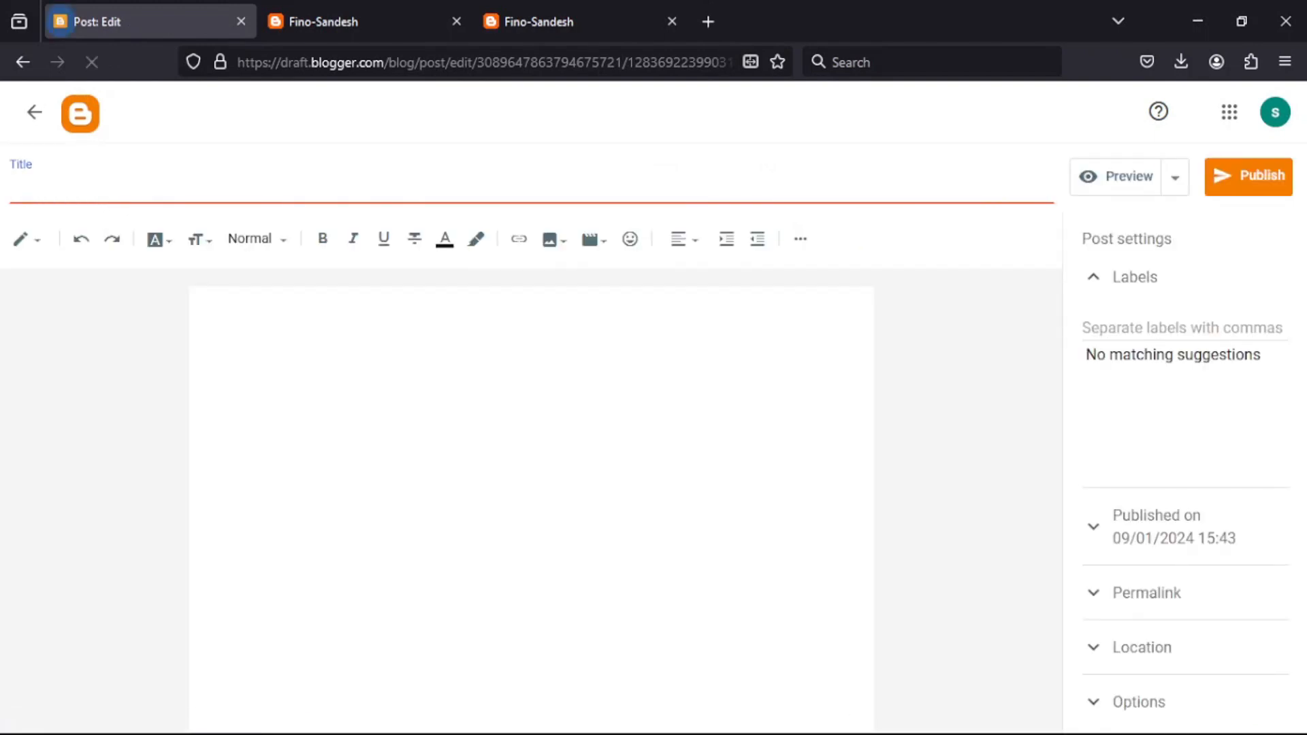
text(demo 1)
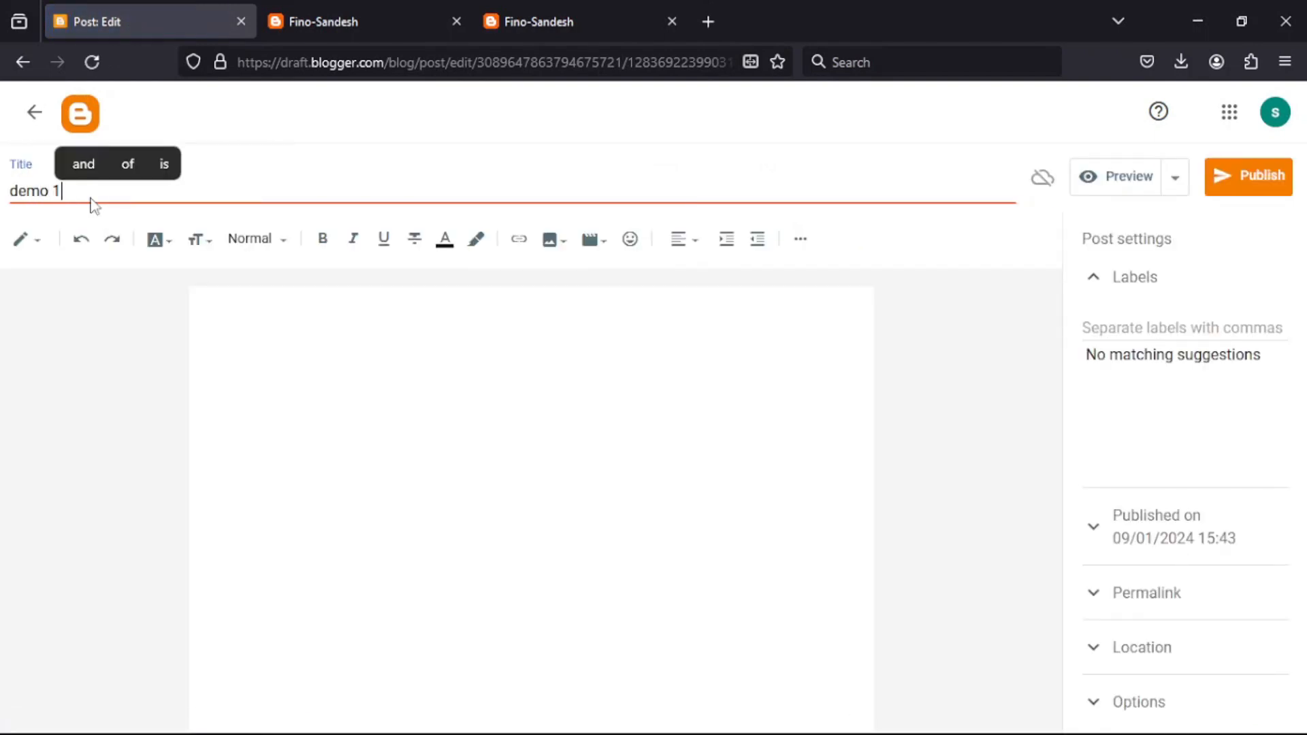
click(1228, 194)
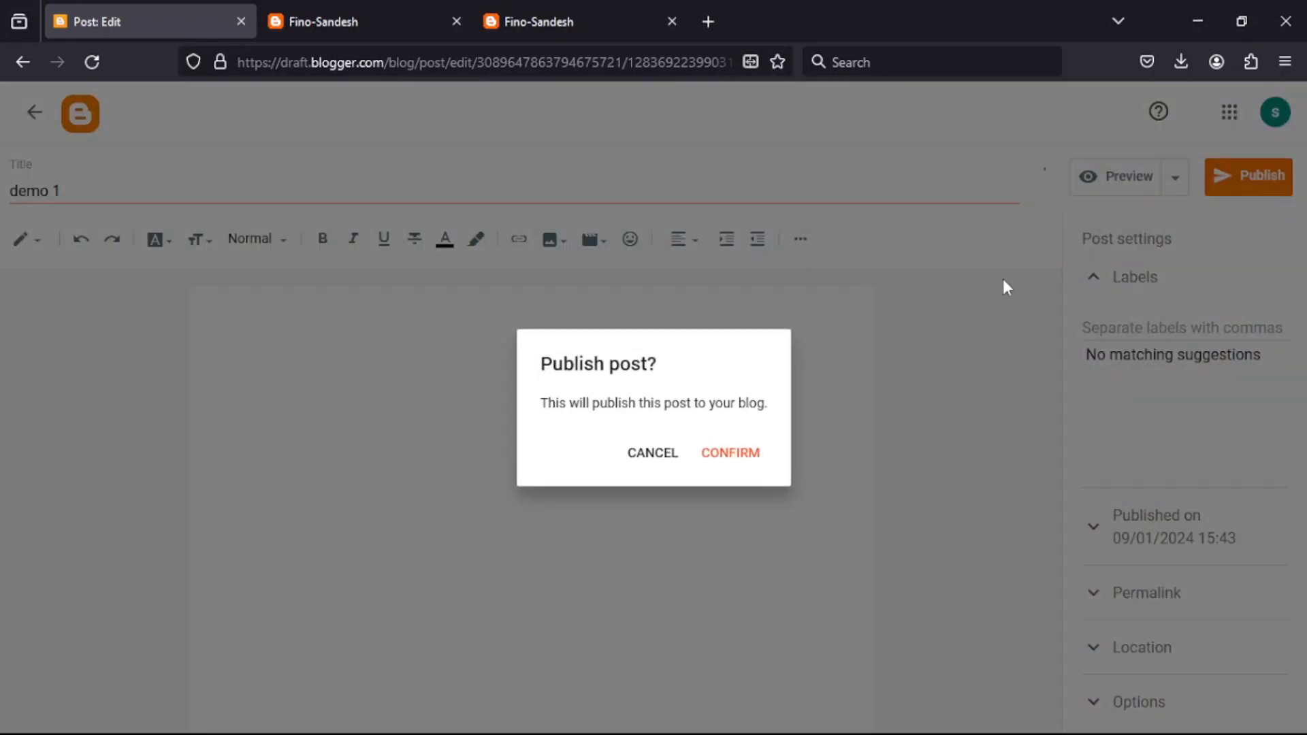
click(716, 456)
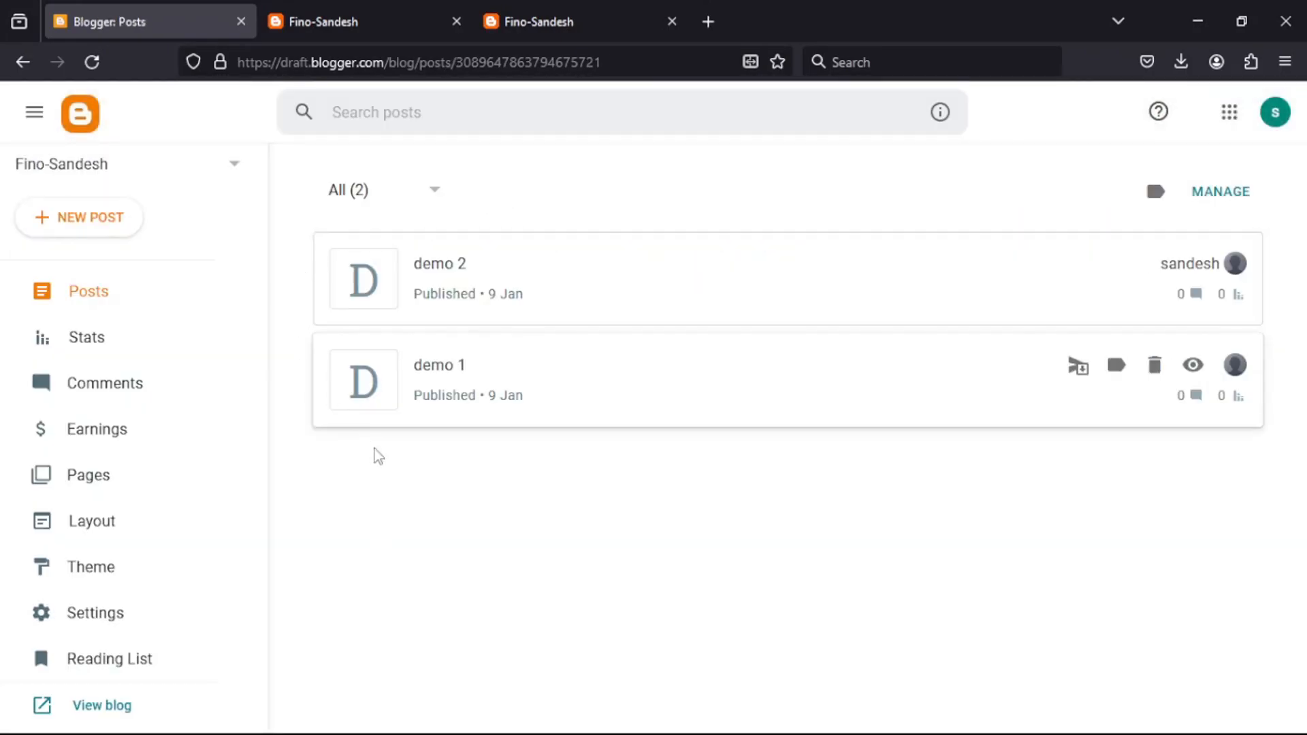
Reload the live Fino-Sandesh blog and check how the demo posts and their default thumbnails appear on the homepage
click(359, 19)
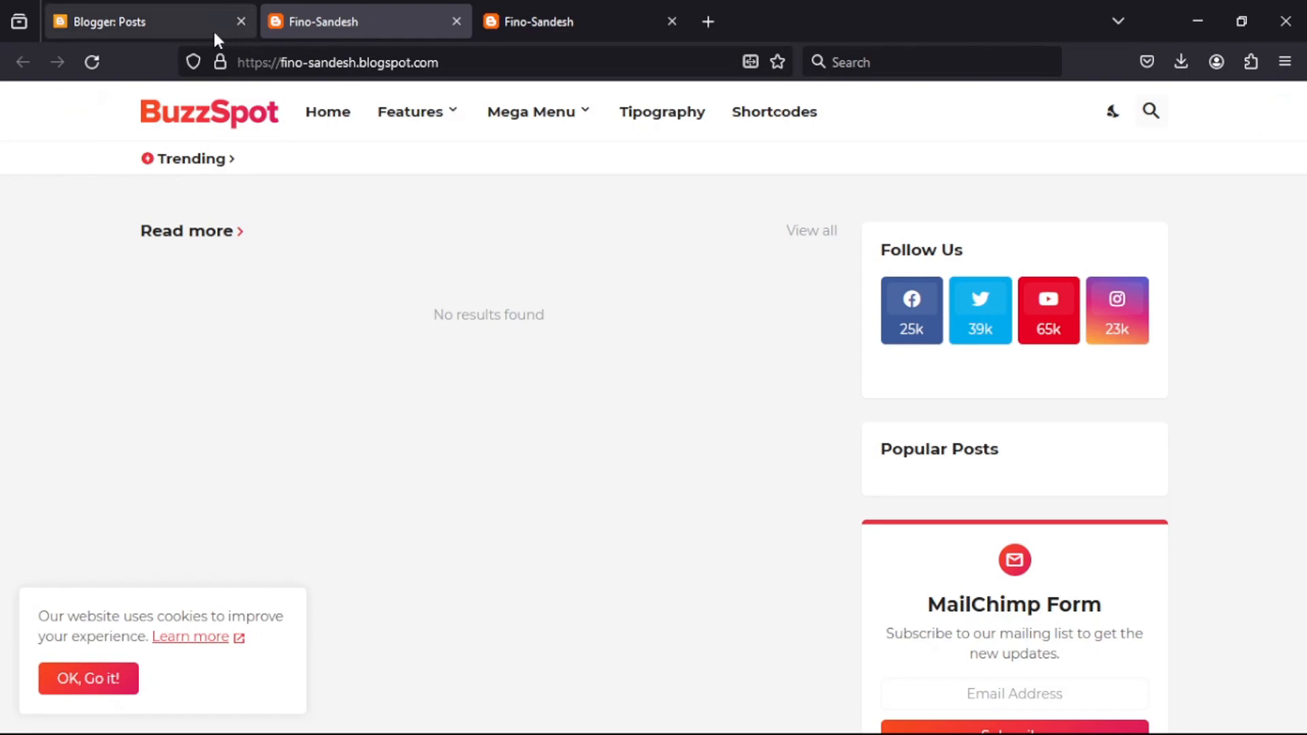
click(91, 60)
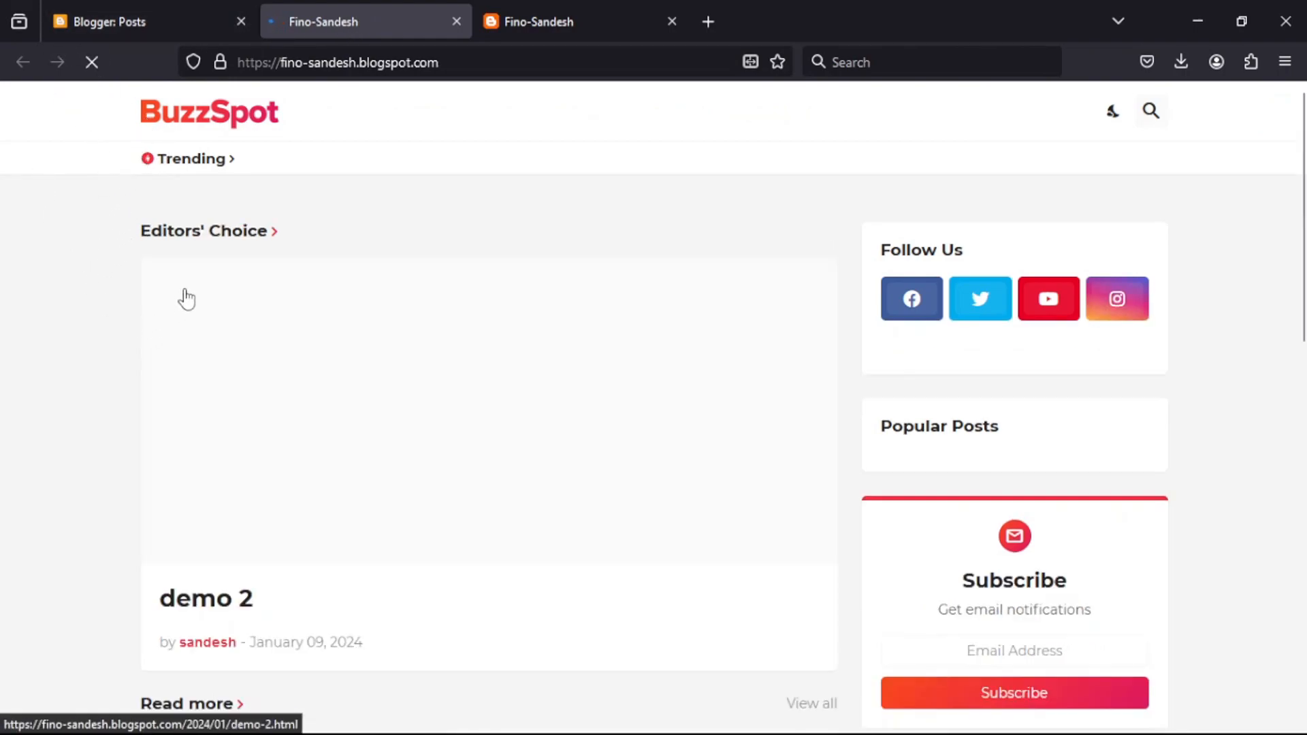
scroll(163, 326, down, 2)
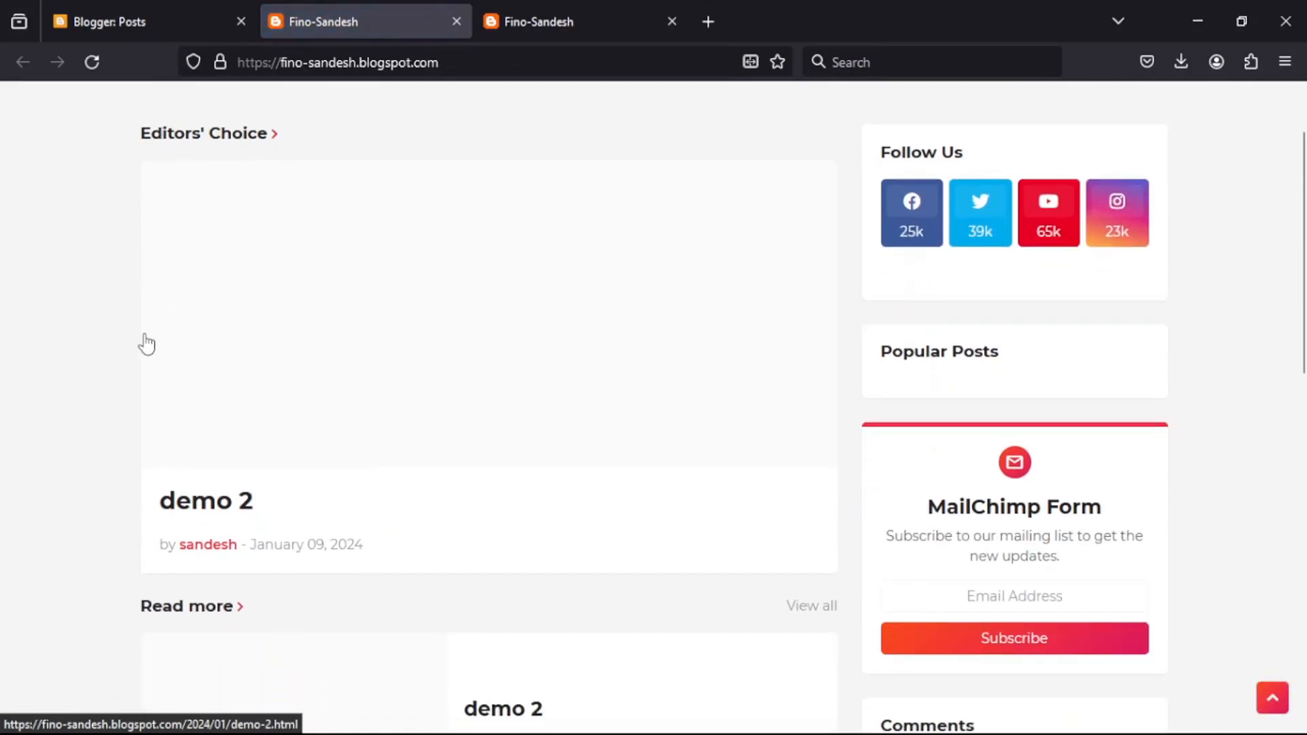
scroll(157, 347, down, 3)
scroll(398, 307, up, 5)
scroll(397, 302, down, 6)
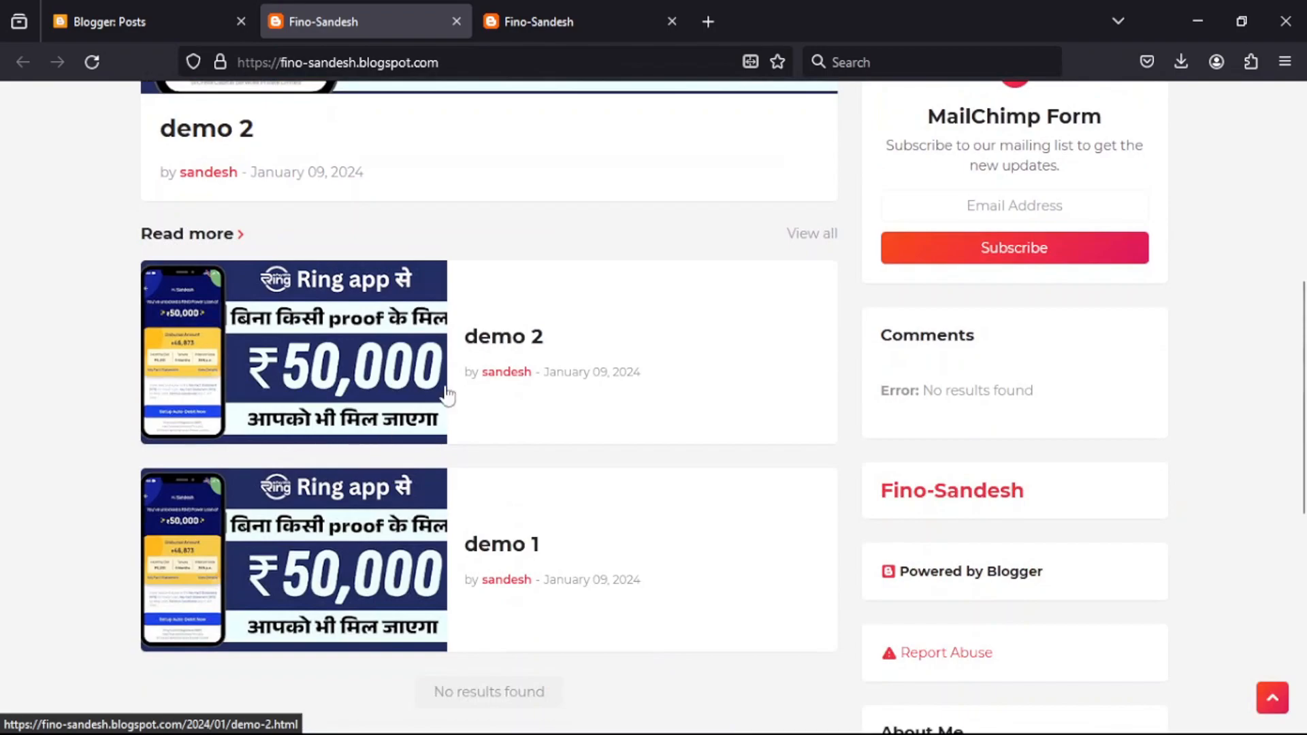
Return to the blog layout, turn off showing the JSON Variables widget and save it
click(121, 9)
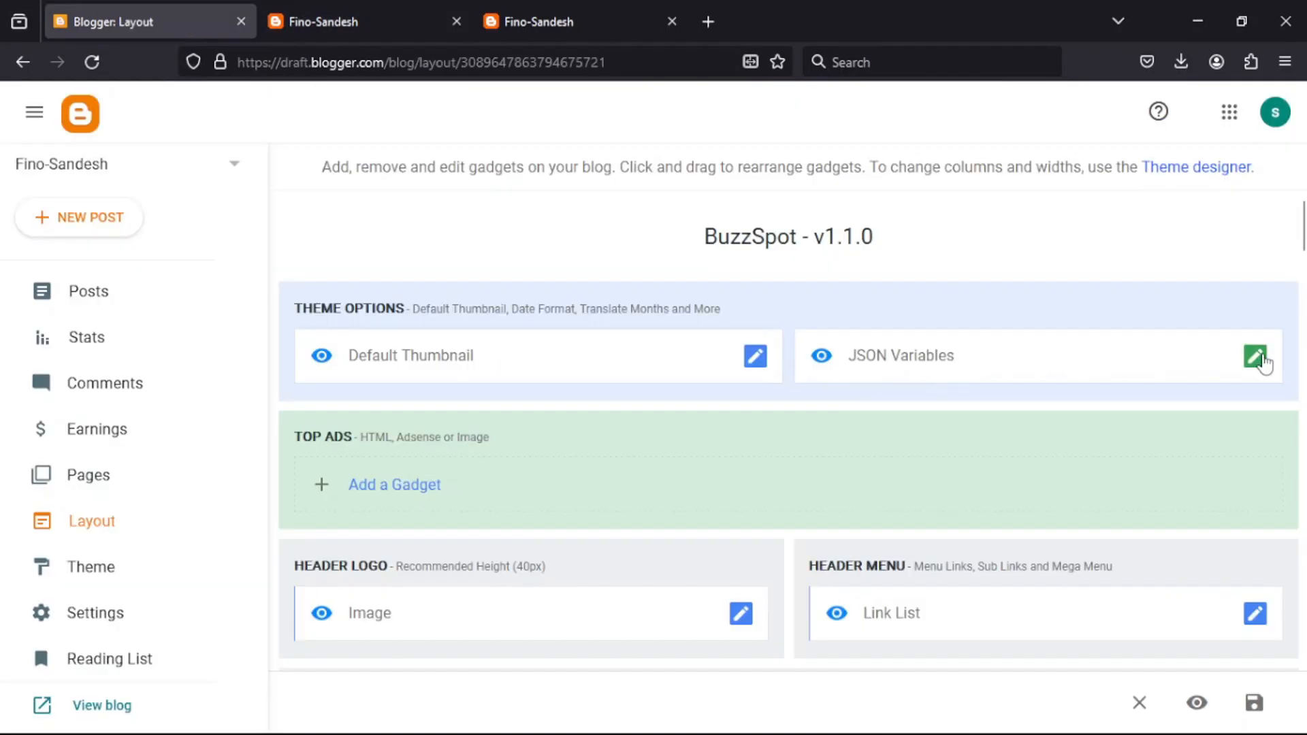
click(1261, 361)
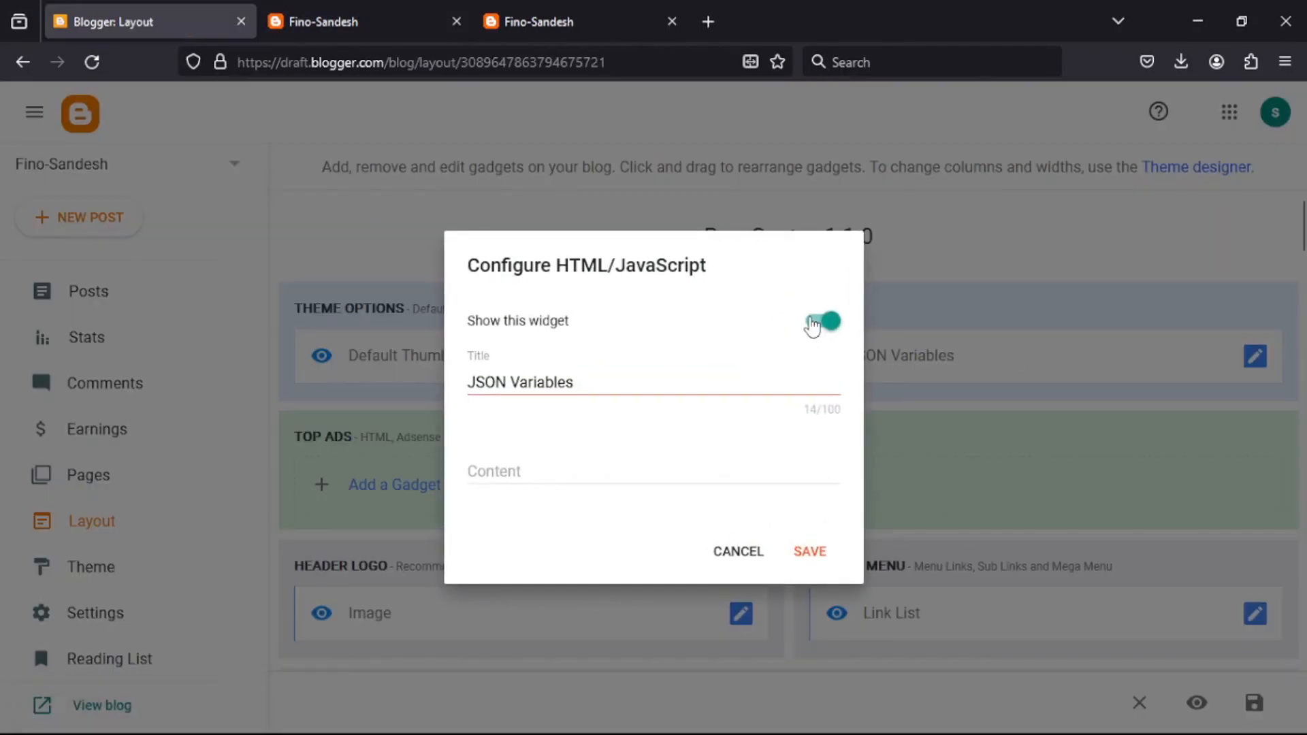
click(812, 325)
click(810, 548)
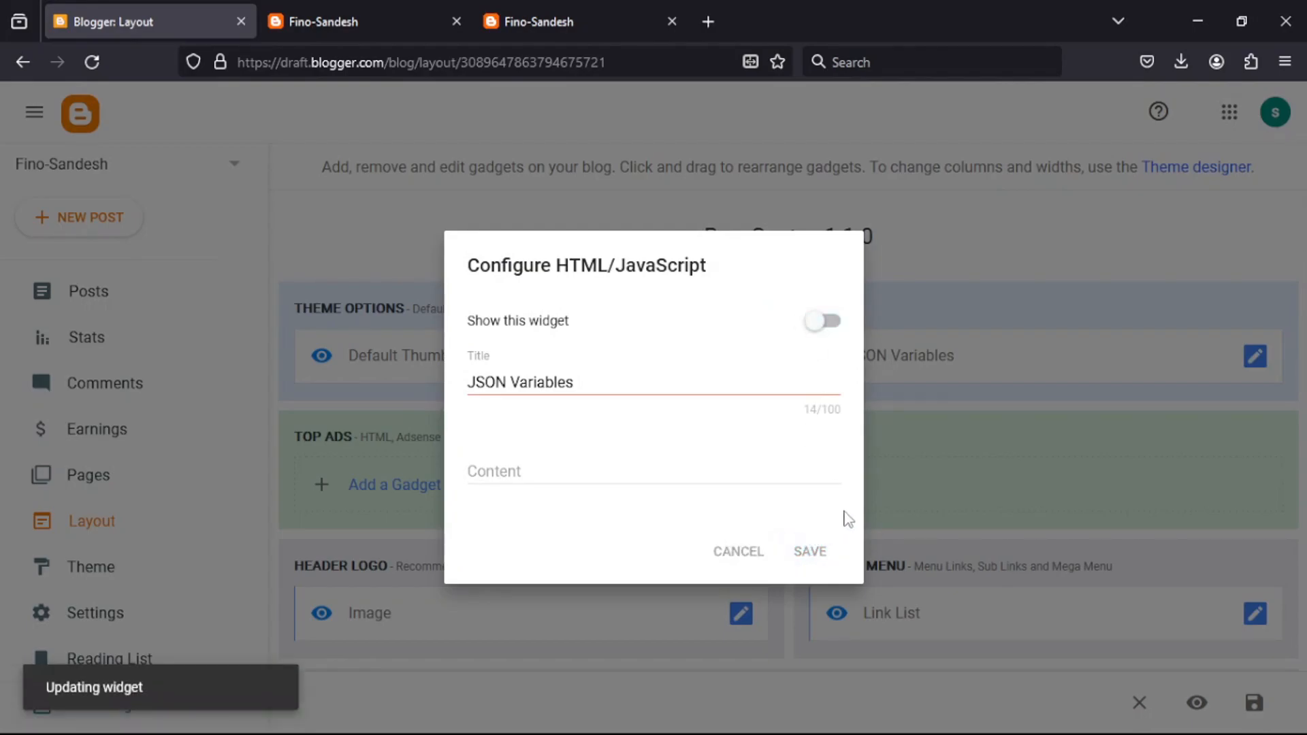
Open the Header Logo image gadget and set its image source to upload from computer
scroll(566, 498, down, 2)
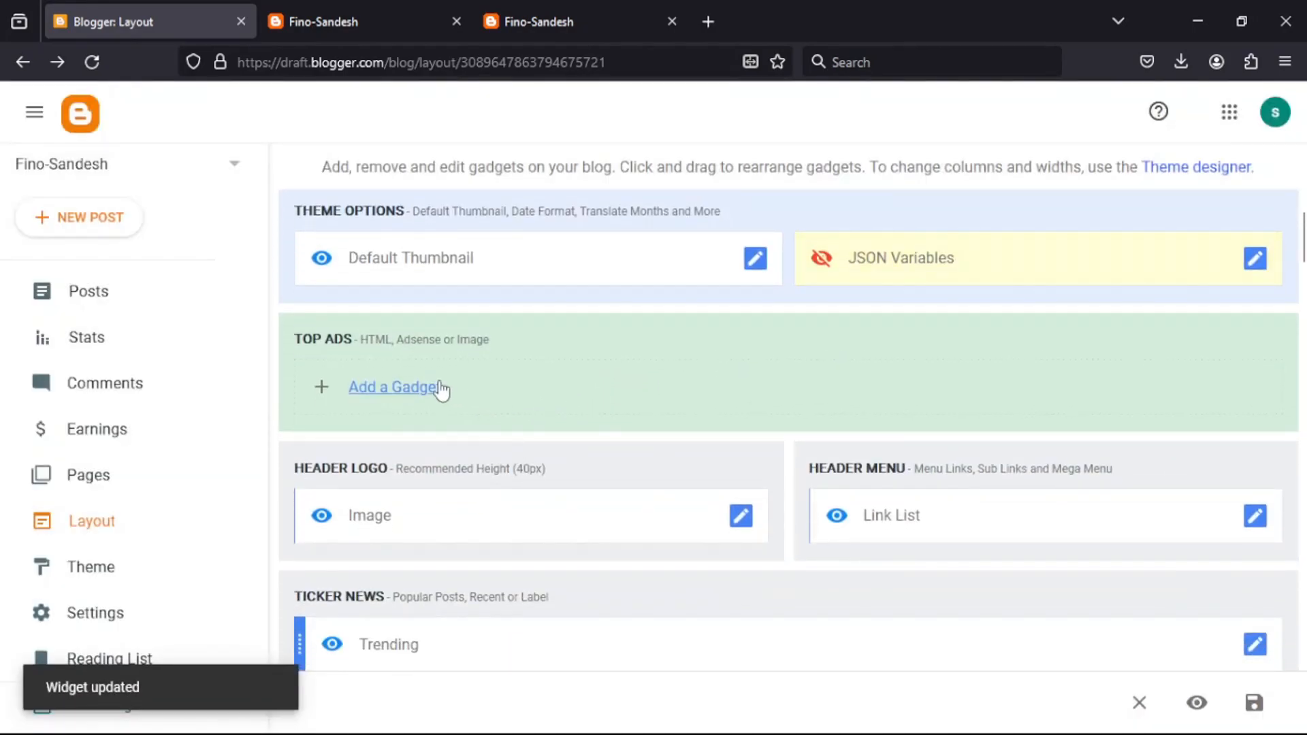
scroll(432, 394, down, 2)
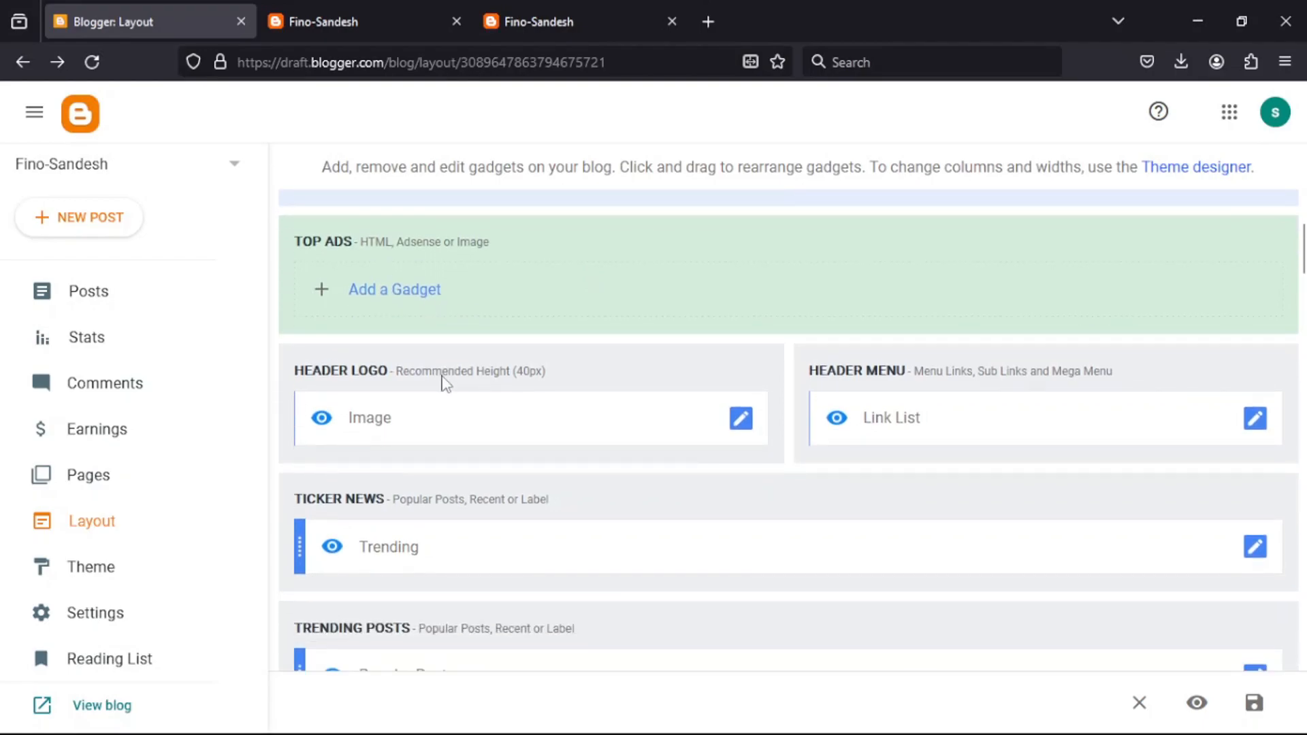
click(740, 425)
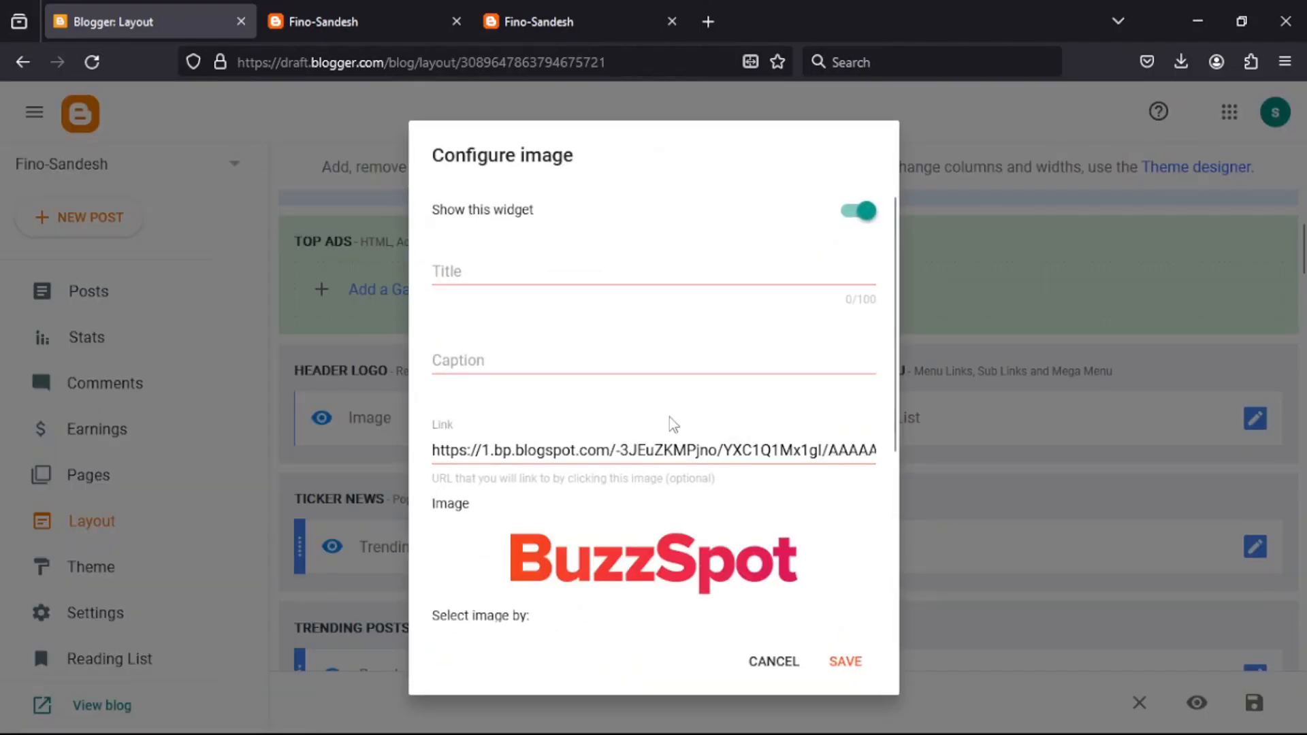
scroll(674, 422, down, 4)
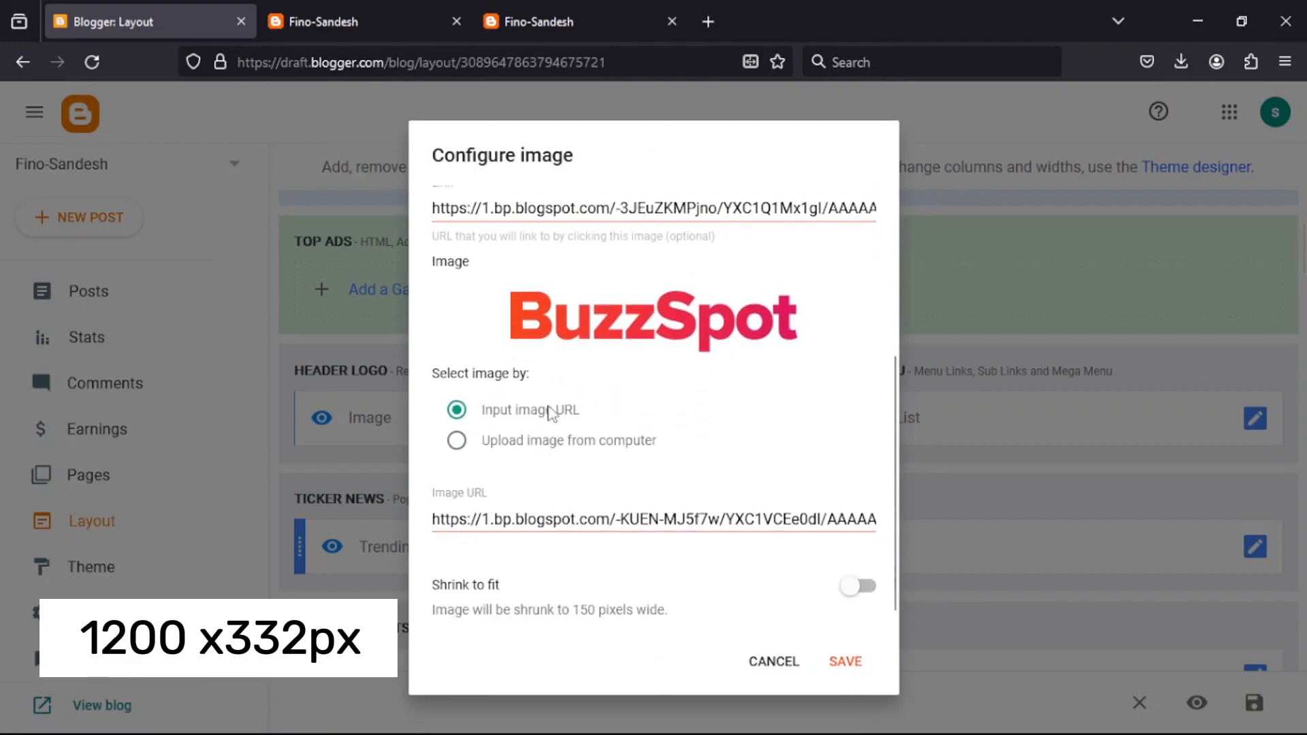
scroll(538, 412, up, 2)
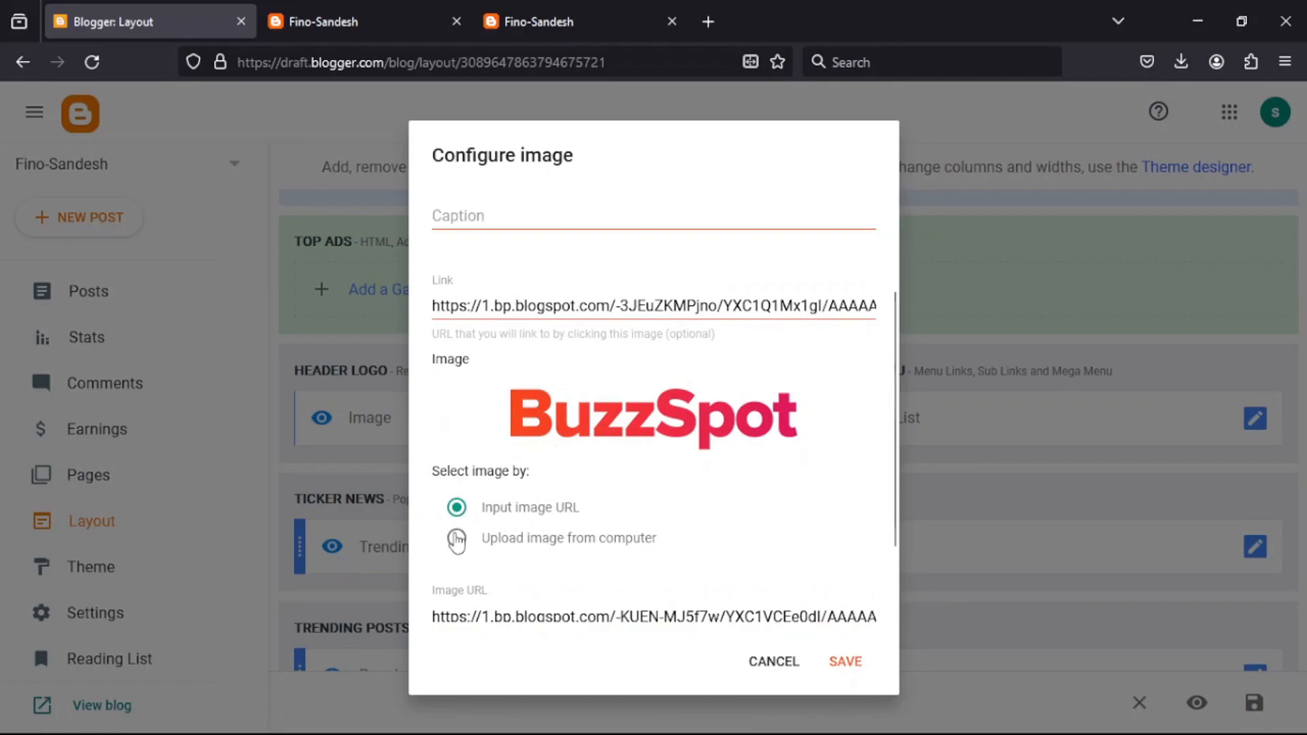
click(457, 539)
scroll(454, 545, down, 1)
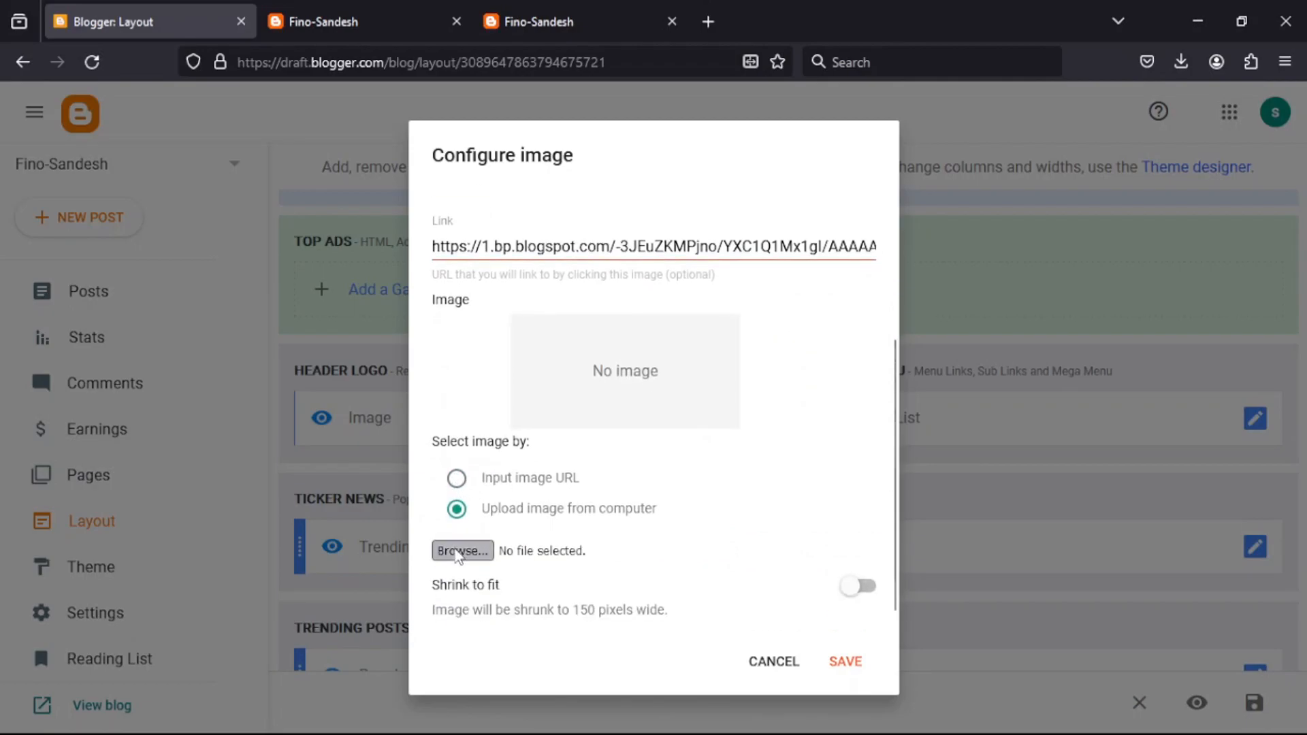
Upload the "green modern business youtube tumbnail" JPG as the header logo and save the gadget
click(460, 550)
click(284, 270)
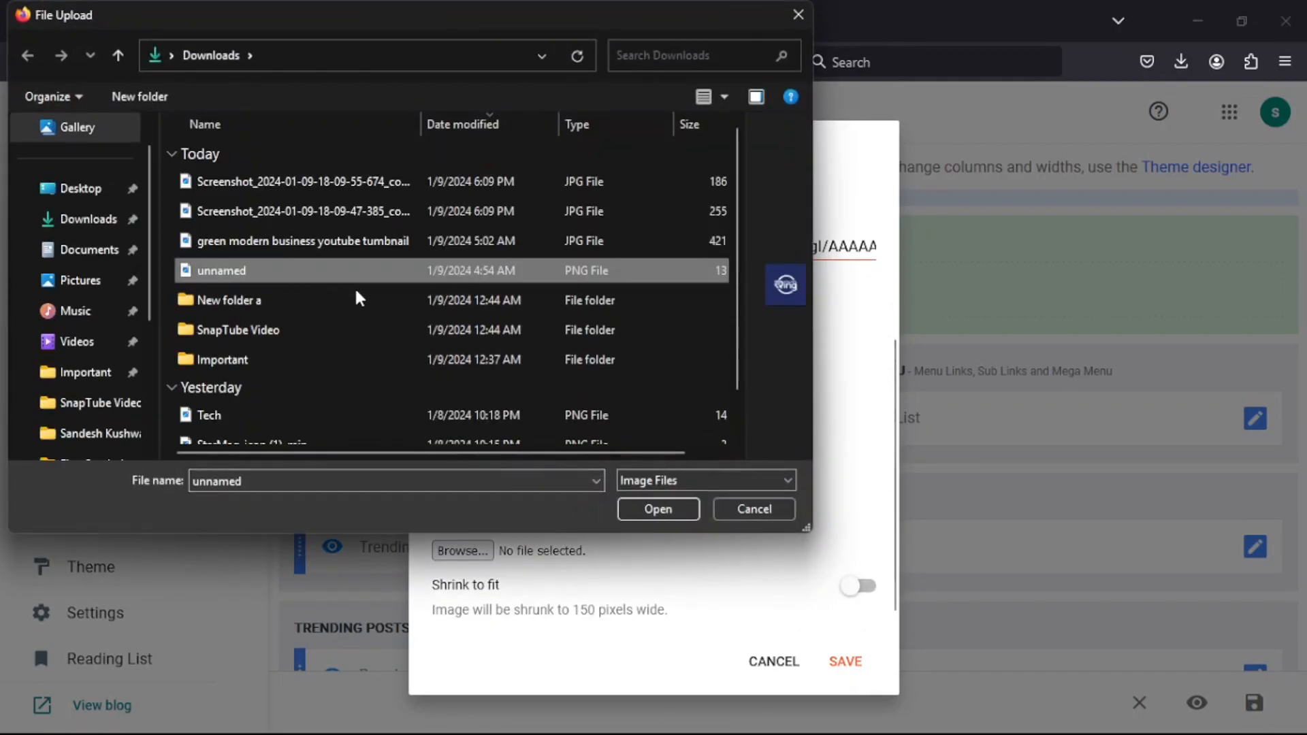
click(408, 240)
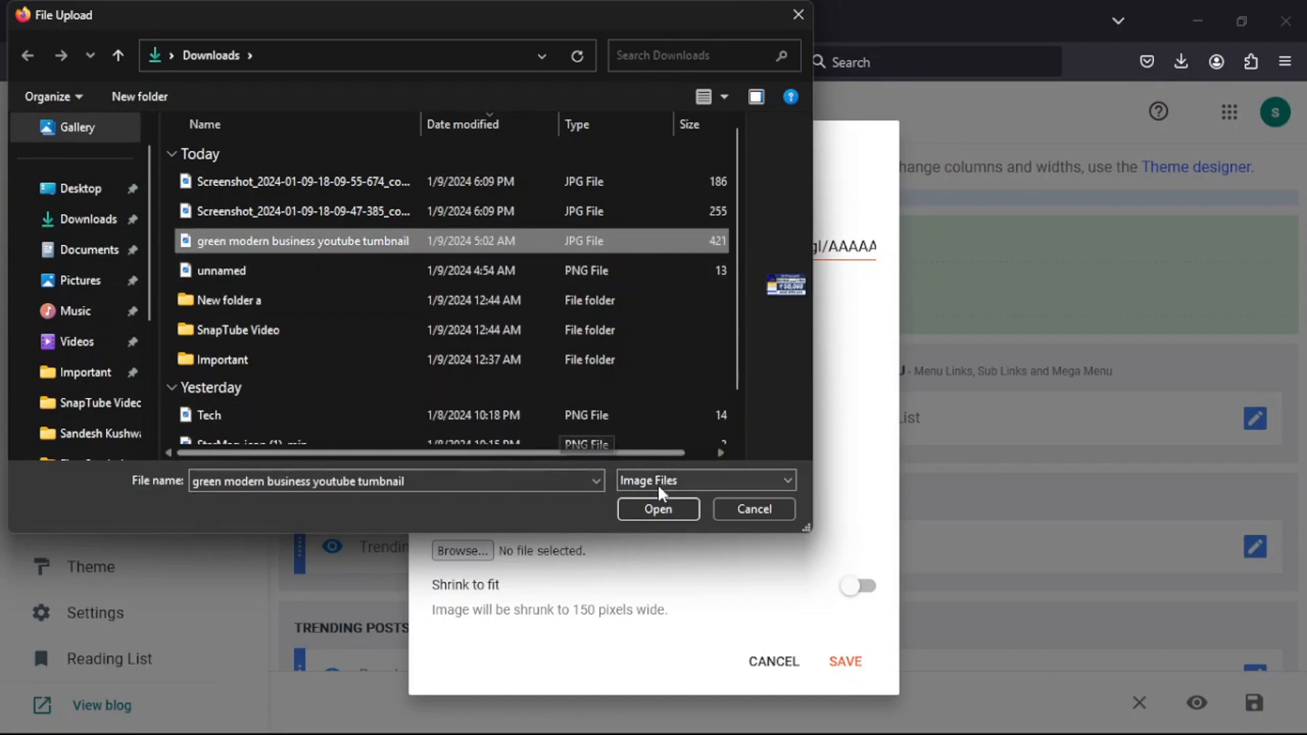
click(659, 507)
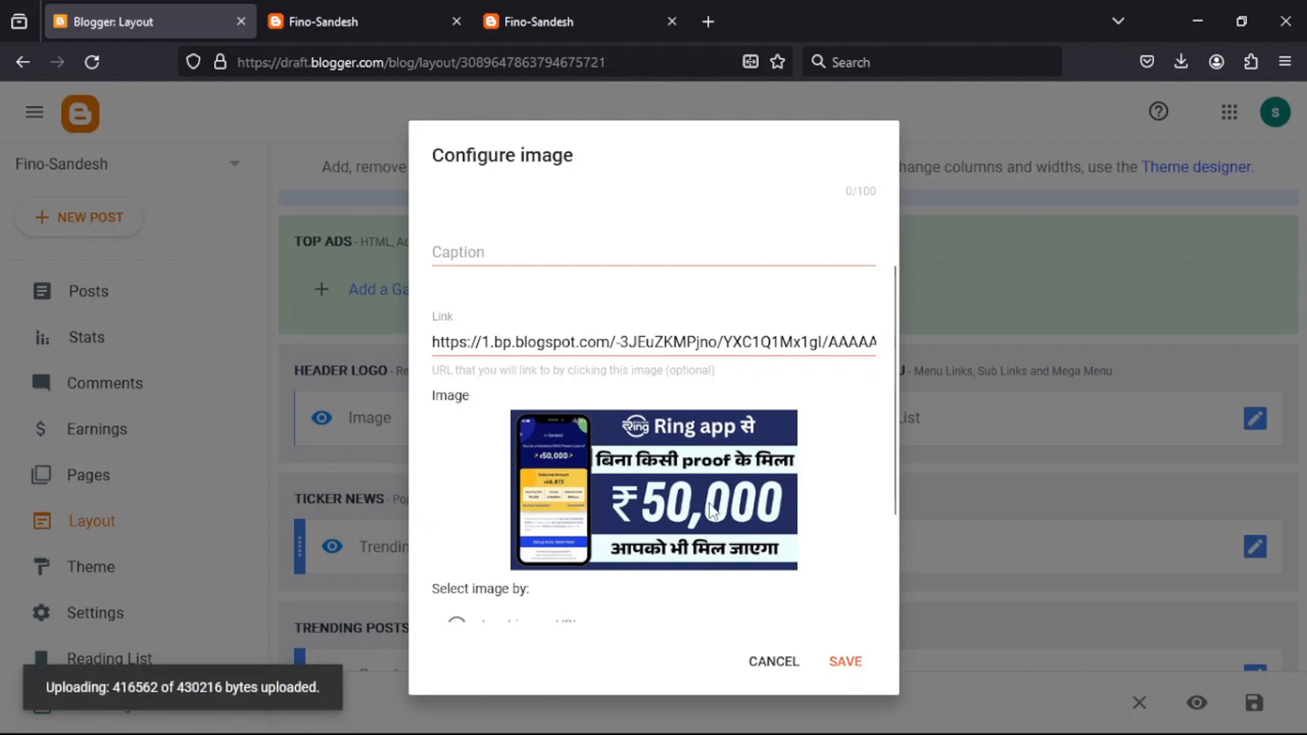
click(839, 666)
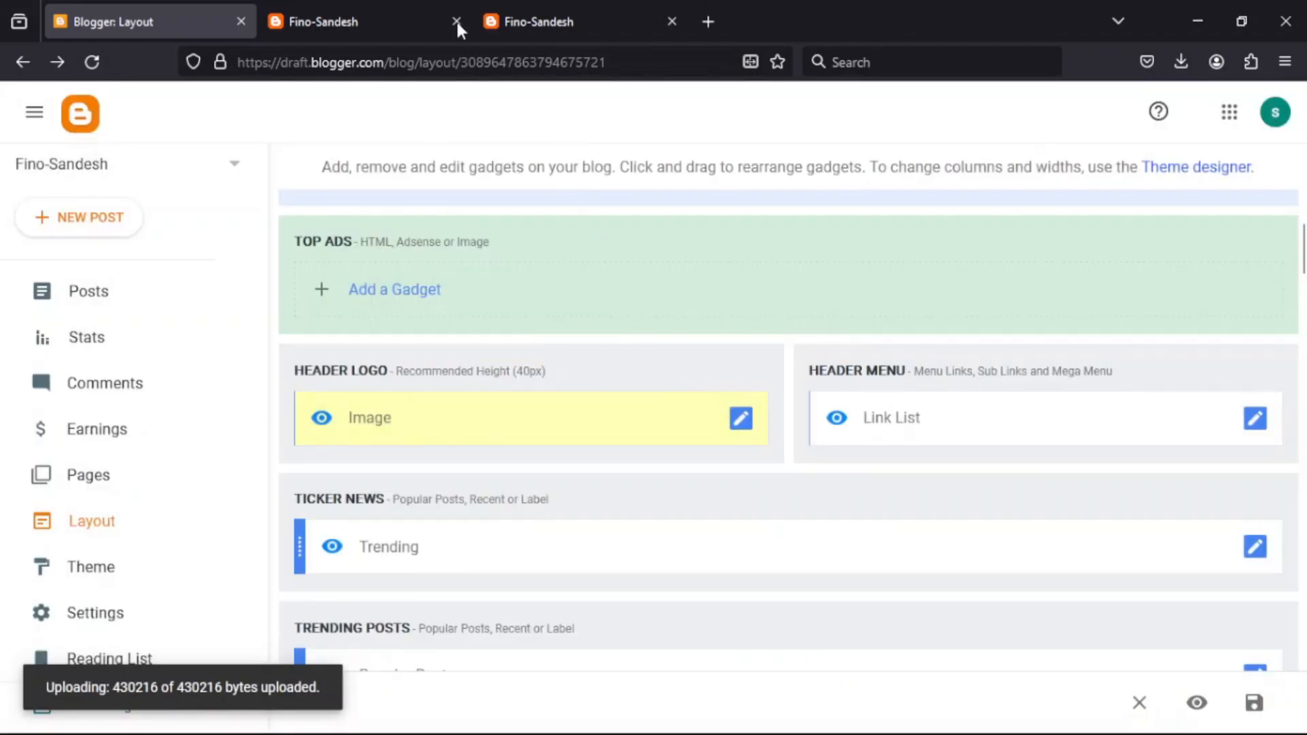
Reload the live Fino-Sandesh blog to check the header logo, and return to the Blogger layout
click(392, 15)
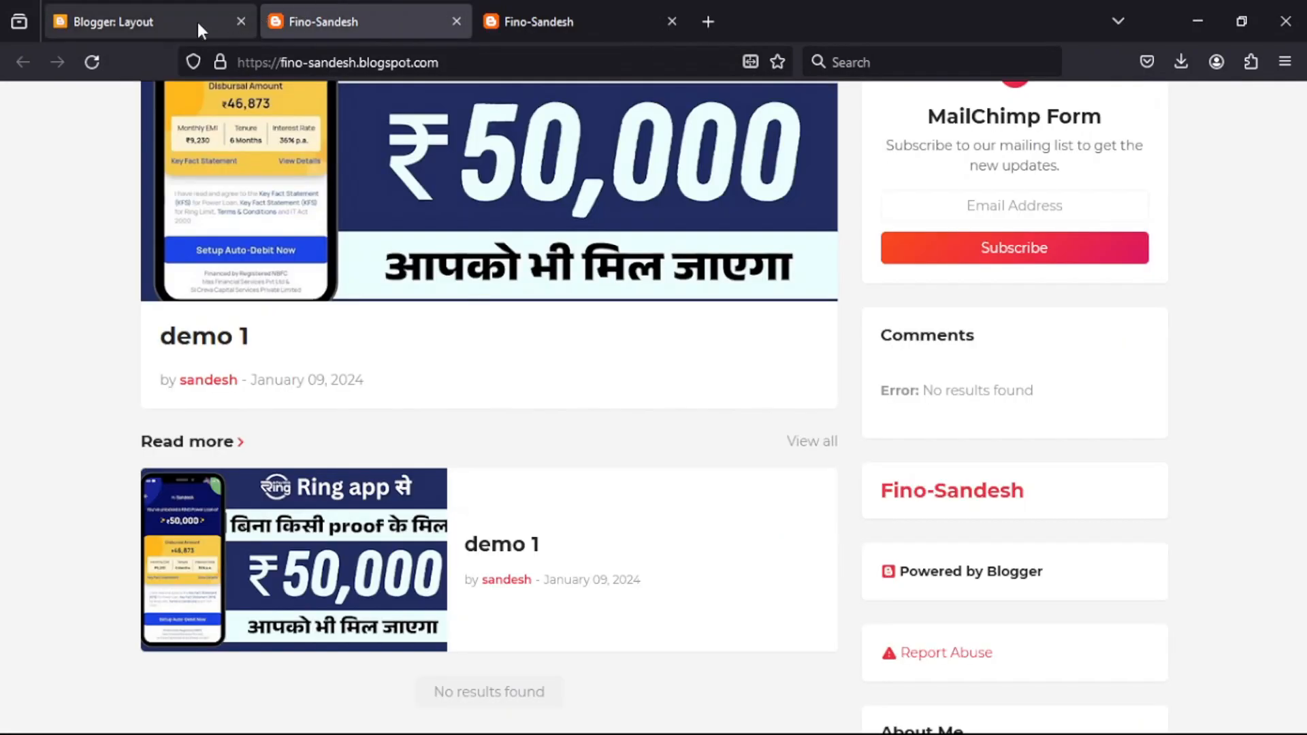
click(93, 60)
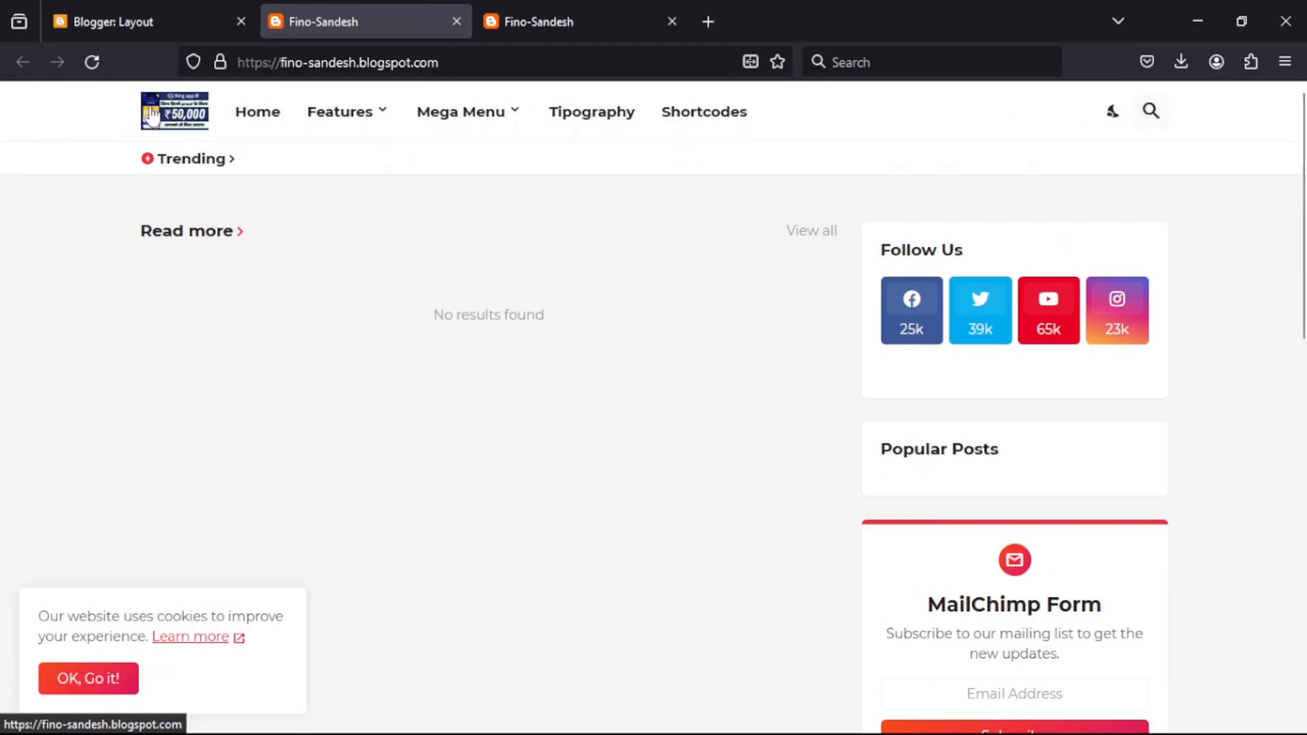
click(95, 9)
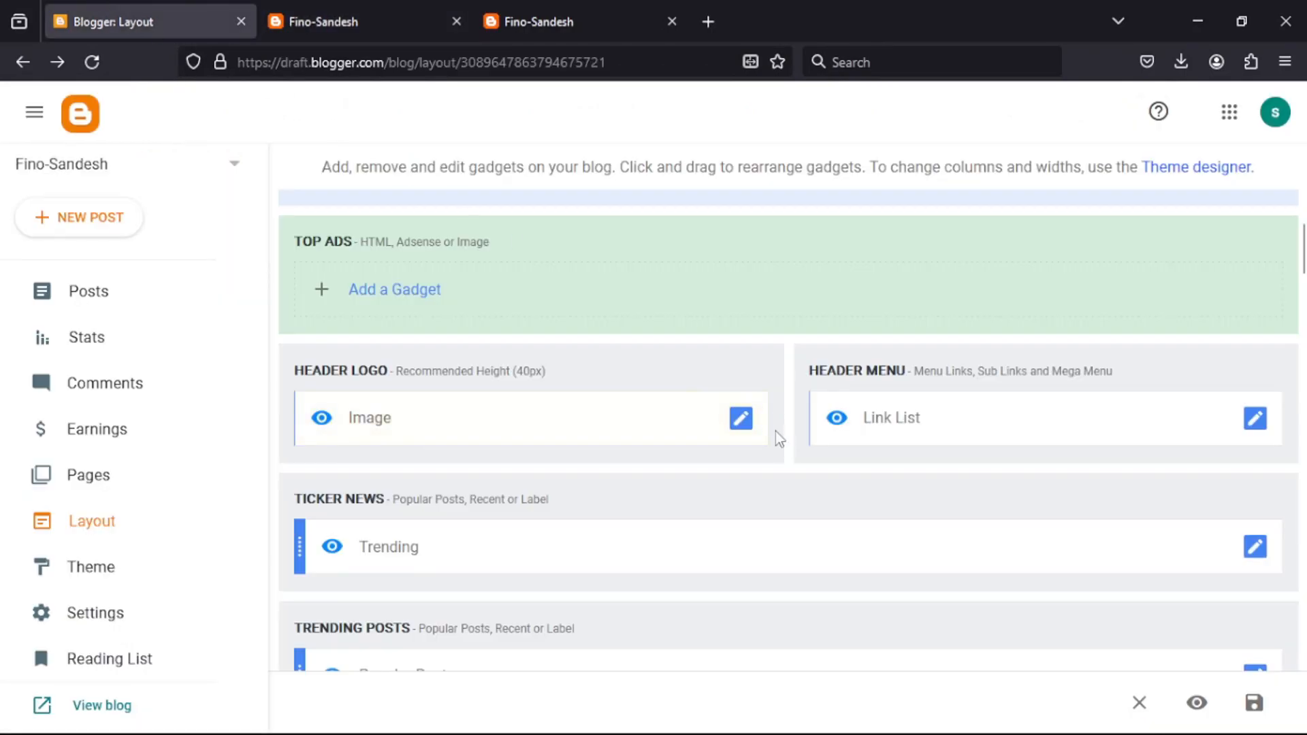
Turn off showing the Header Logo image widget and save the gadget
click(740, 425)
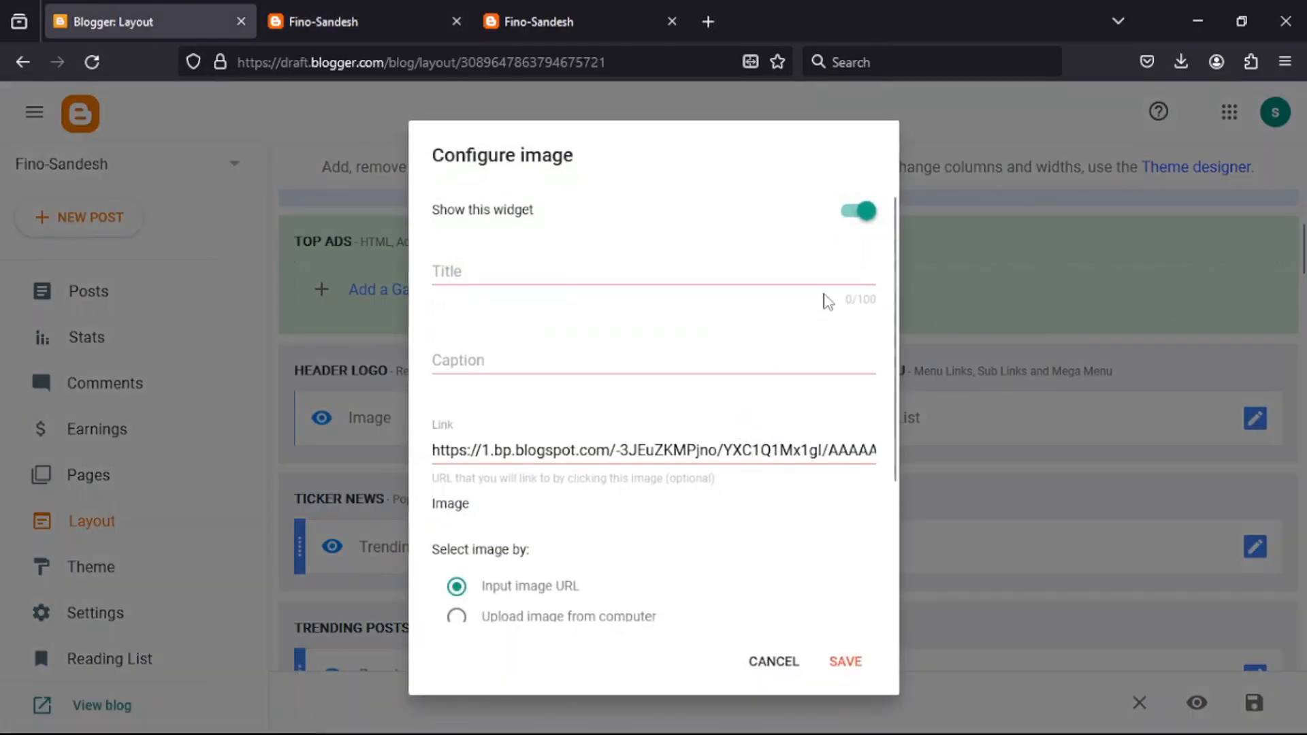
click(856, 216)
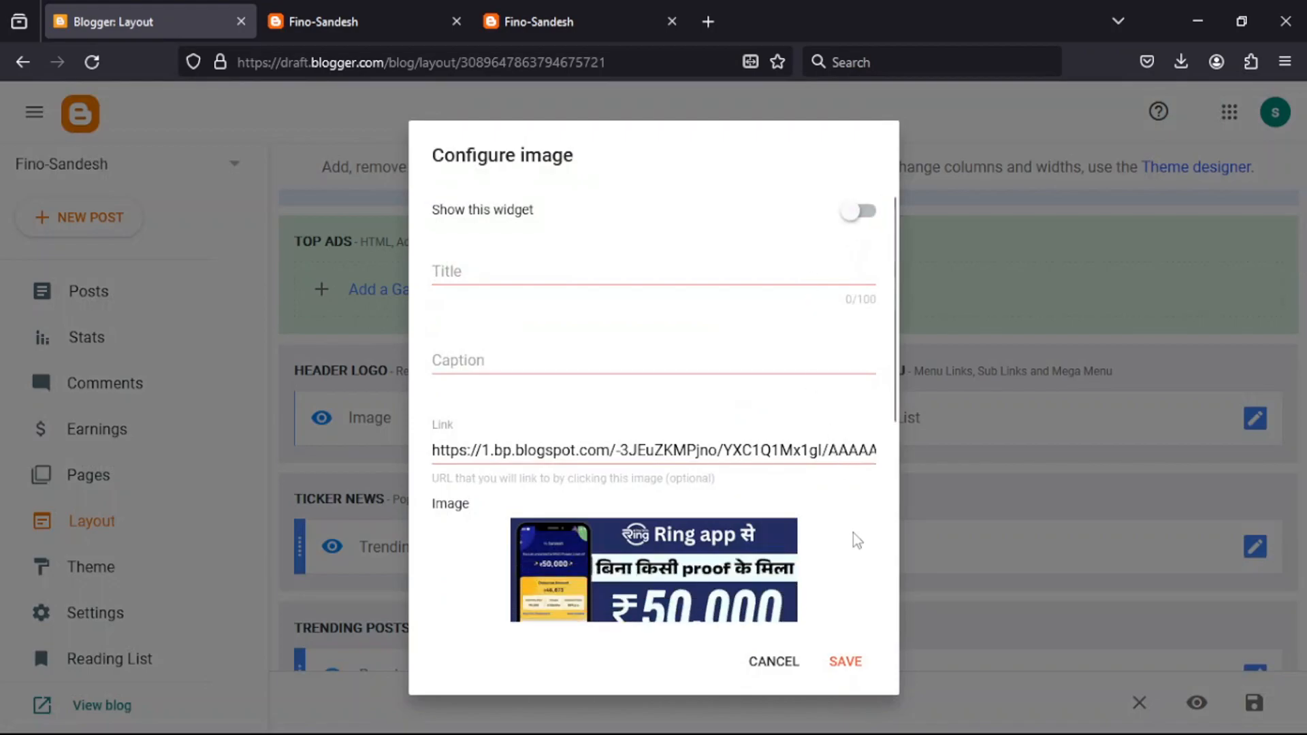
click(844, 662)
Reload the live Fino-Sandesh blog to check the header without the logo image, and return to Blogger
click(379, 17)
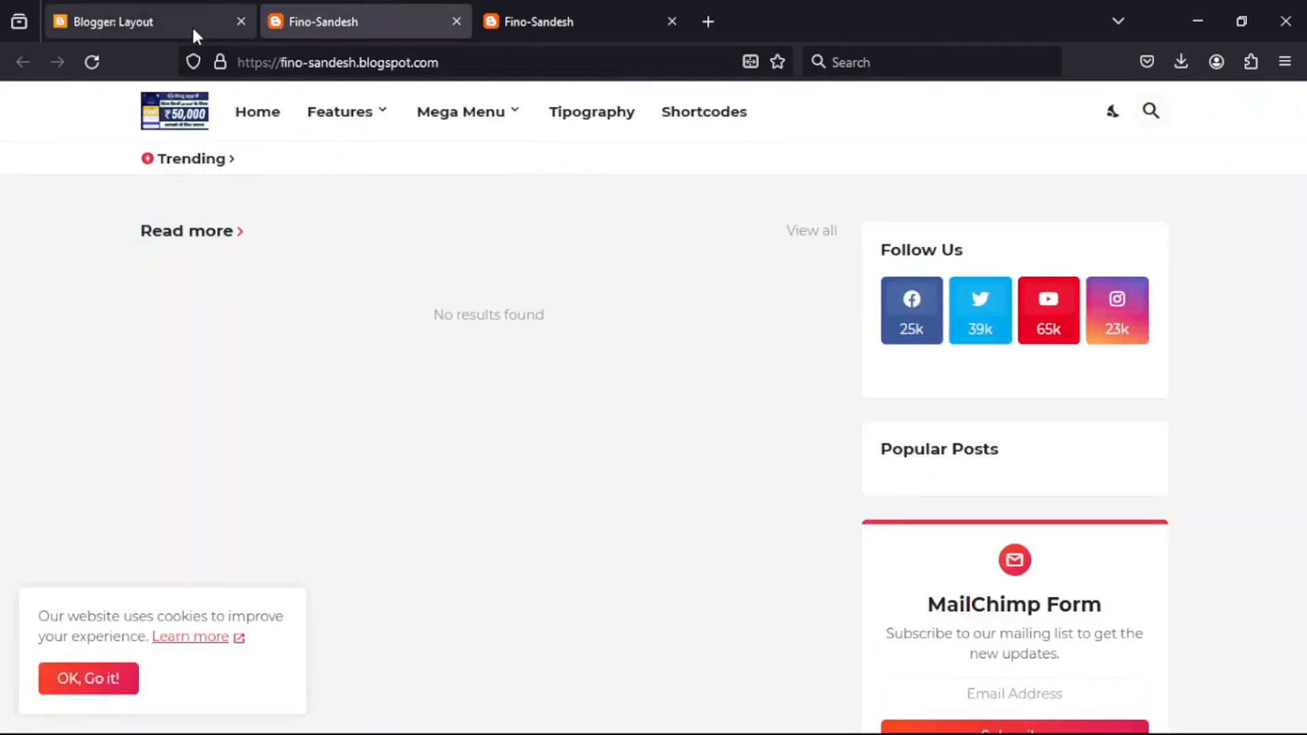
click(92, 62)
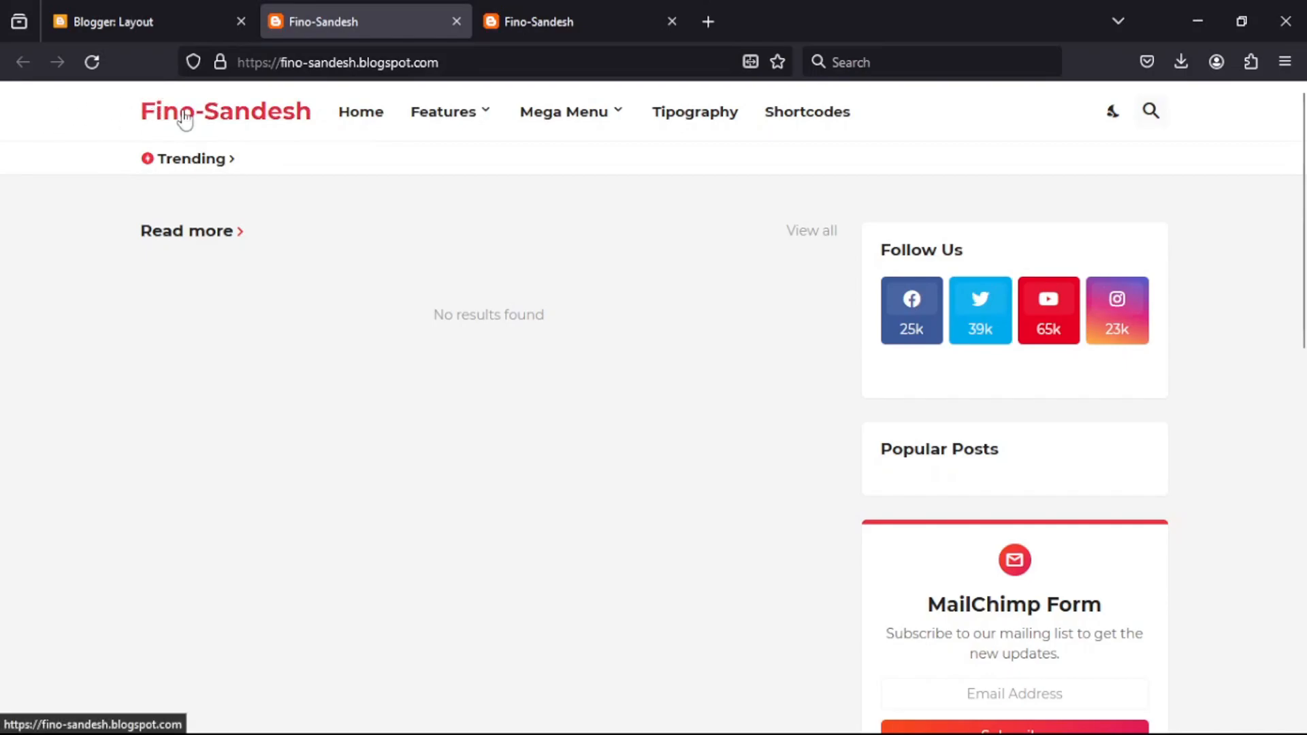
click(164, 22)
Open the blog title for editing in the blog settings, and return to the layout
click(93, 611)
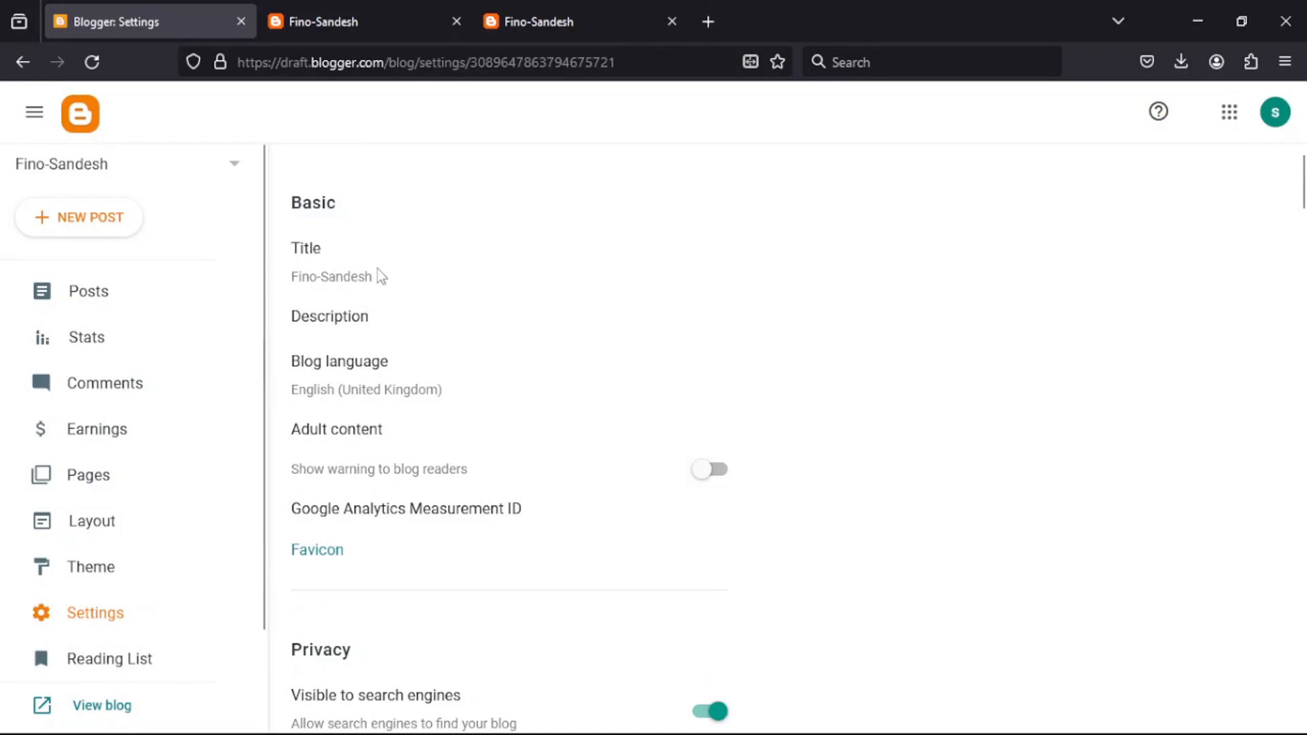
click(378, 274)
click(517, 355)
key(BackSpace)
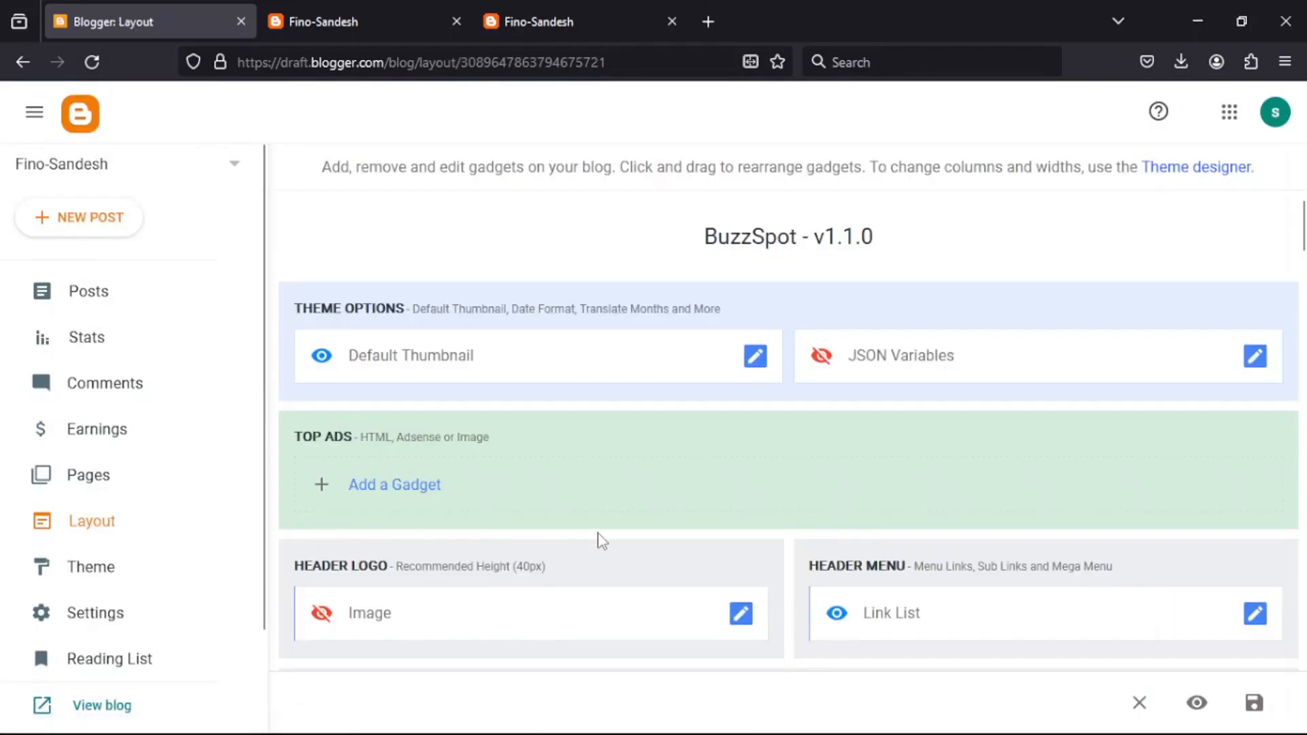
Open the Header Menu link list gadget and compare it with the menu shown on the live blog
scroll(597, 540, down, 3)
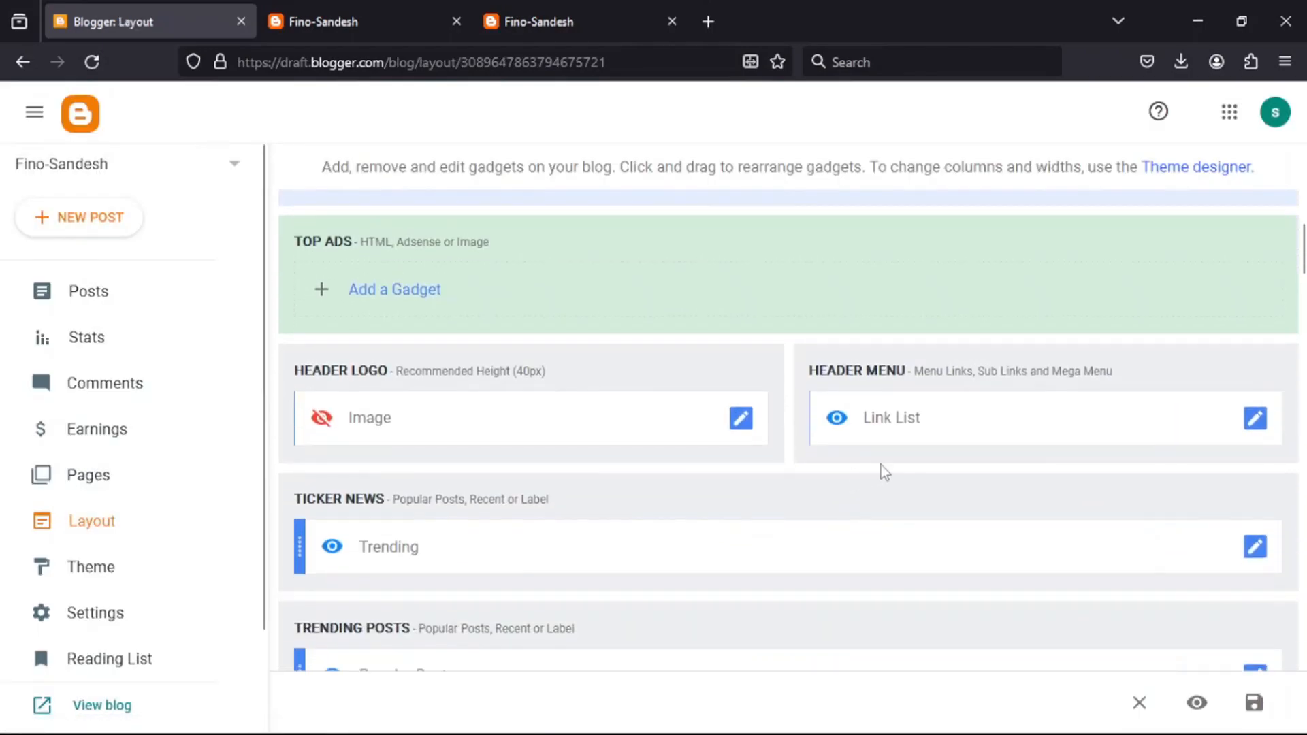
click(1257, 421)
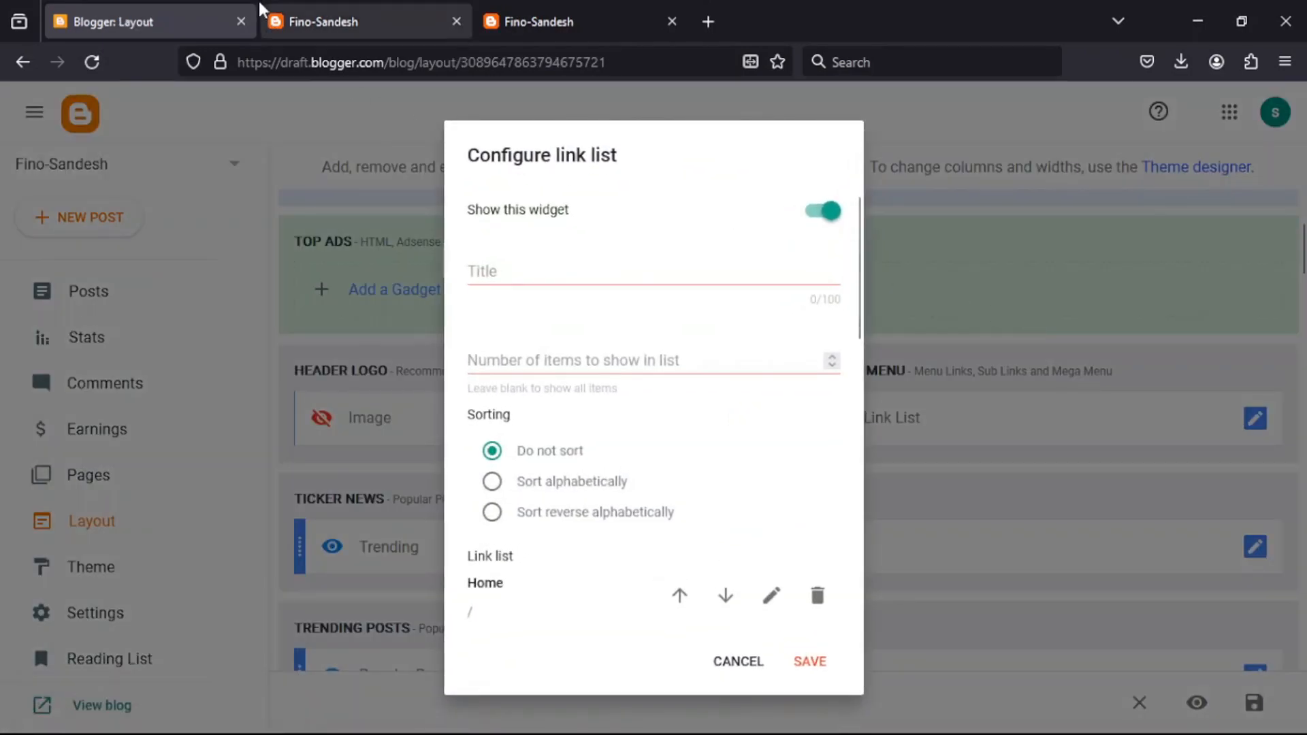
click(314, 15)
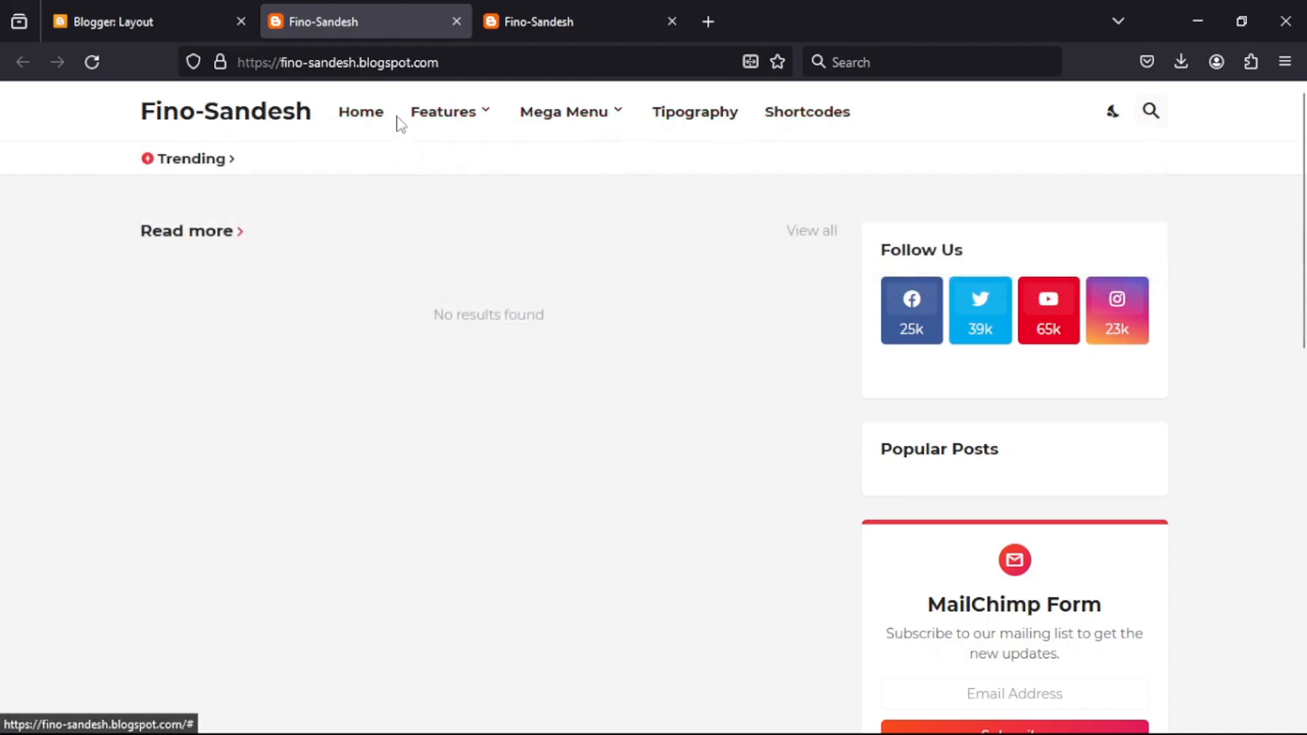
mouse_move(456, 123)
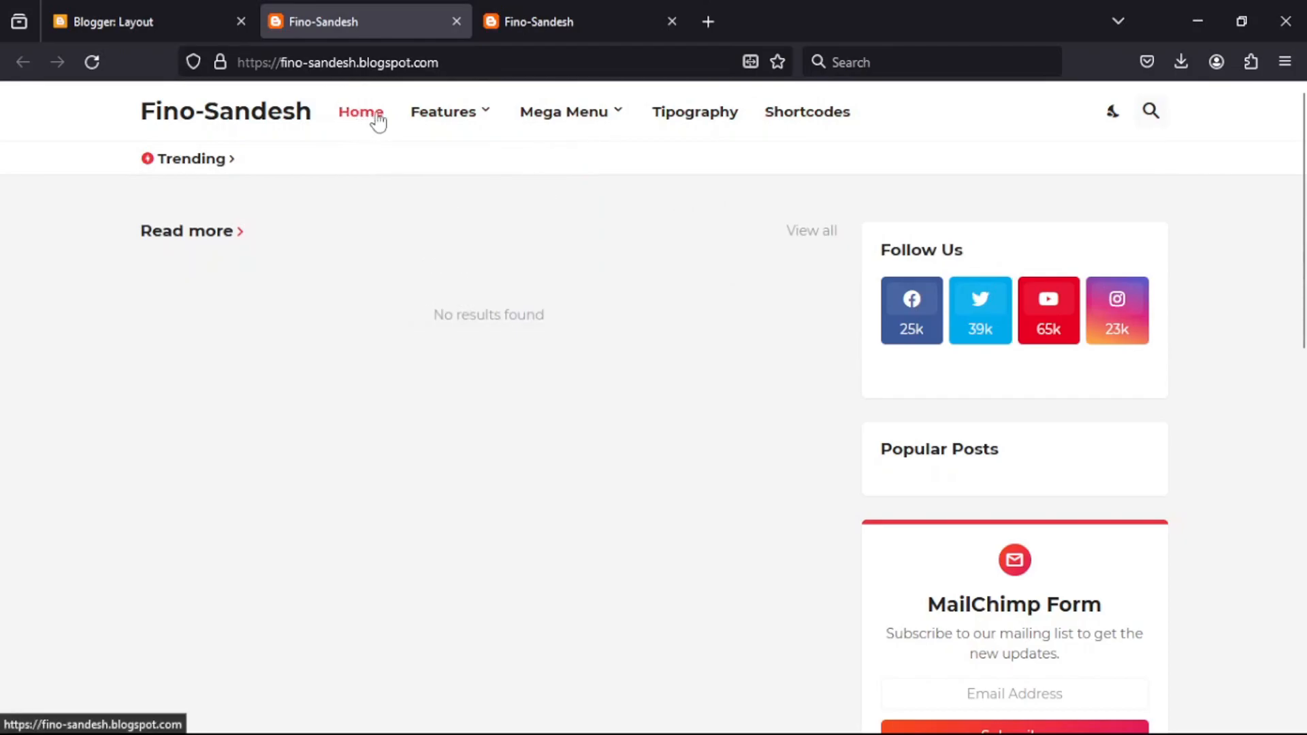
click(171, 10)
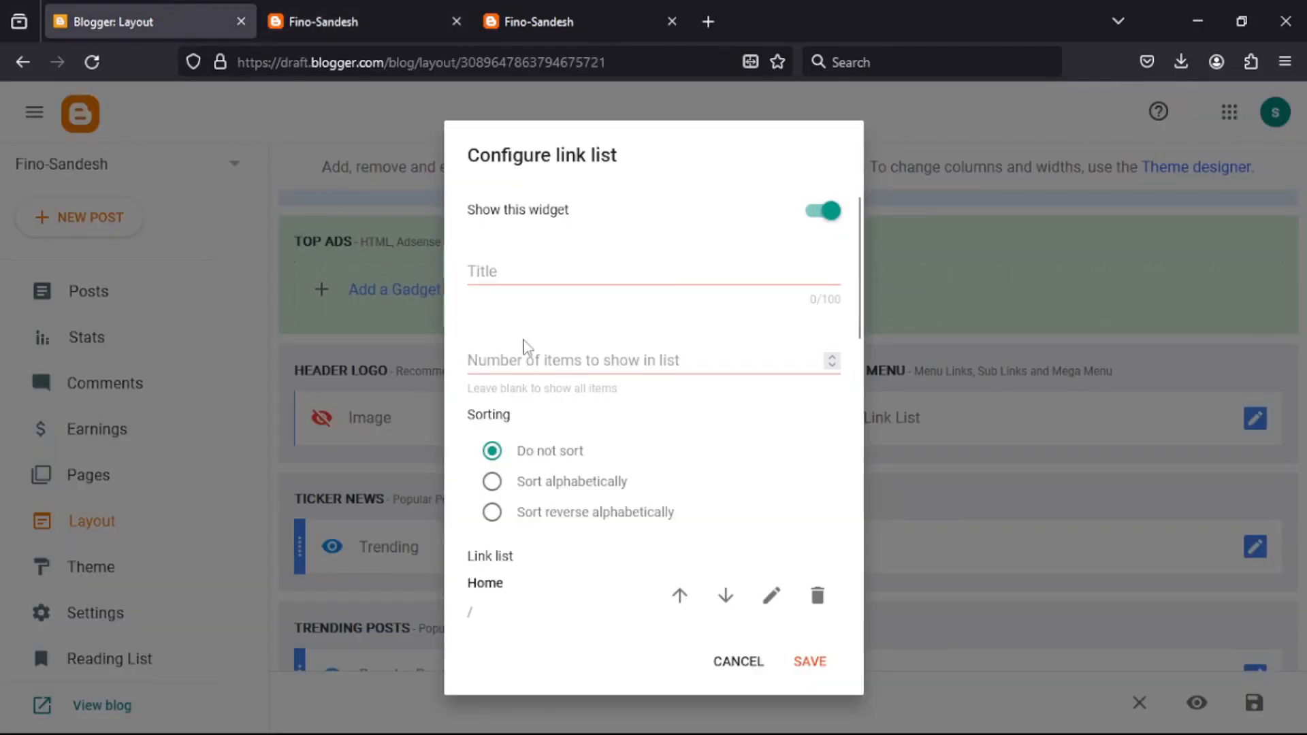
Delete all existing items from the Header Menu link list
scroll(560, 350, down, 3)
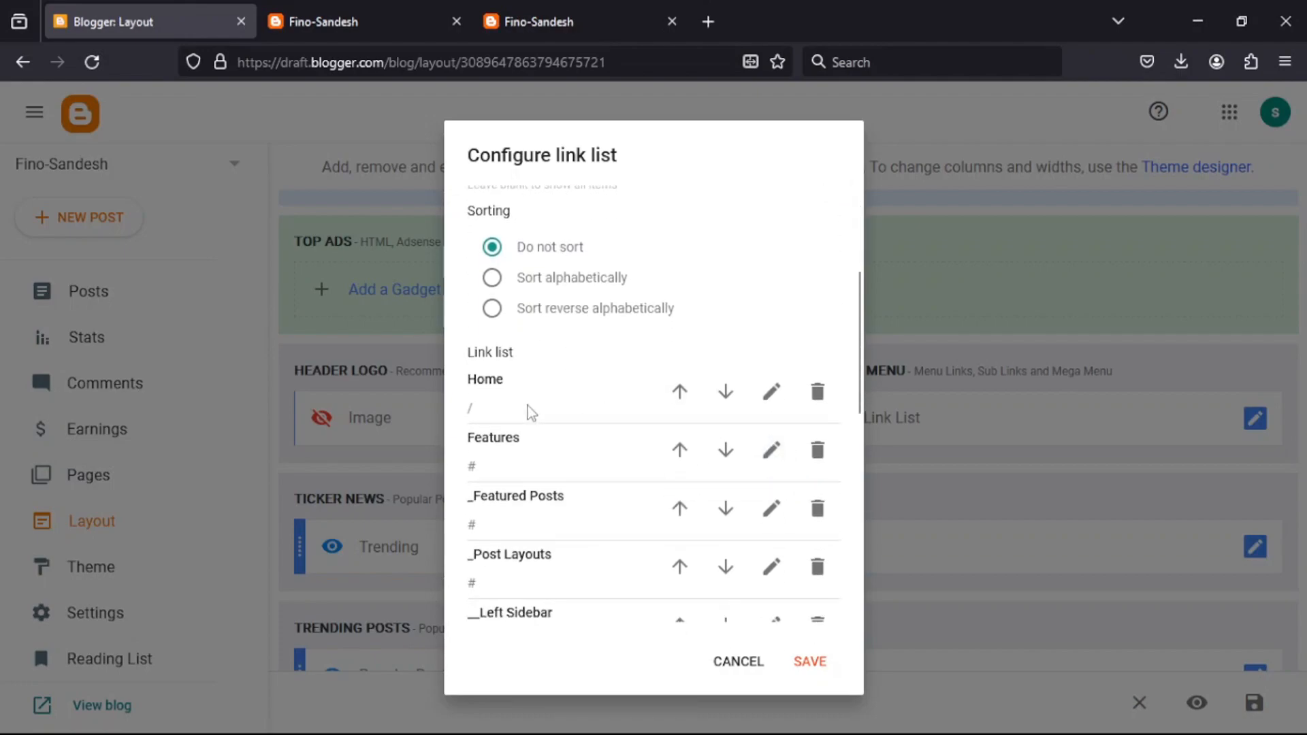
scroll(529, 408, down, 2)
click(815, 364)
click(815, 364)
click(810, 371)
click(810, 371)
click(810, 371)
click(810, 371)
click(810, 371)
click(810, 371)
click(810, 371)
click(810, 371)
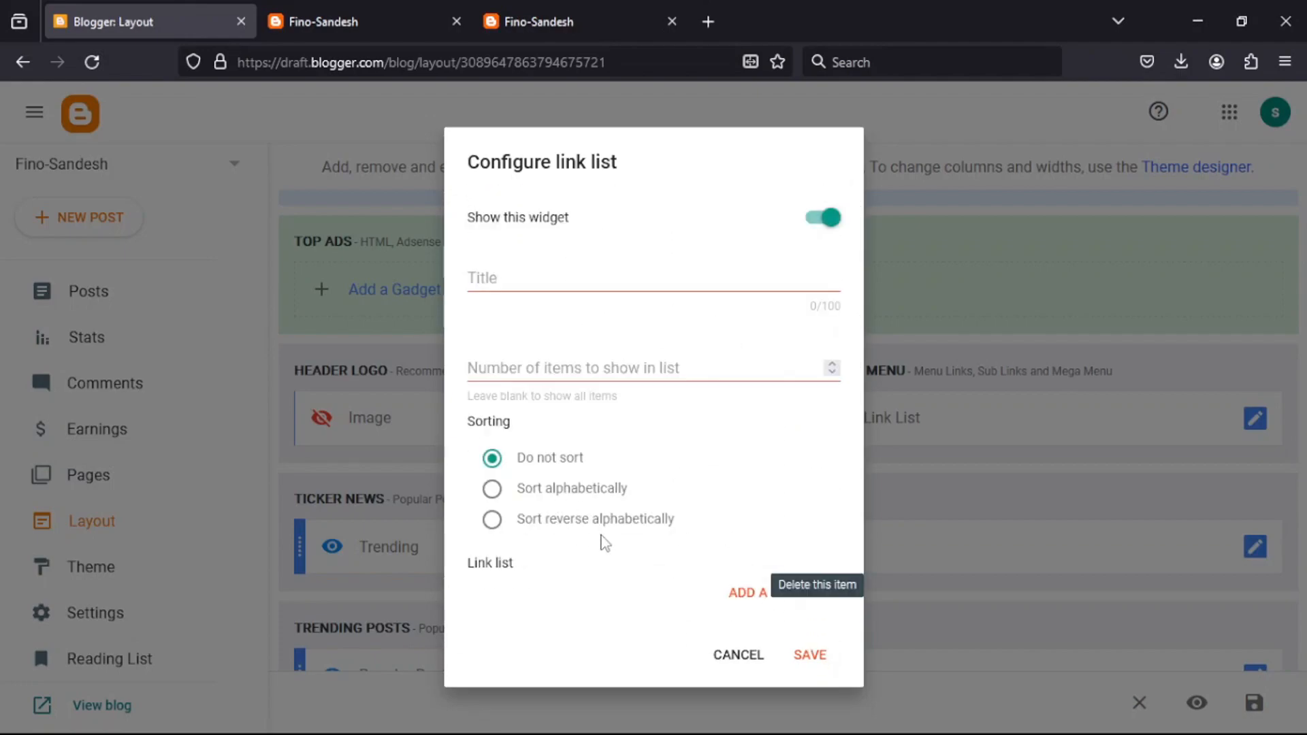
click(745, 592)
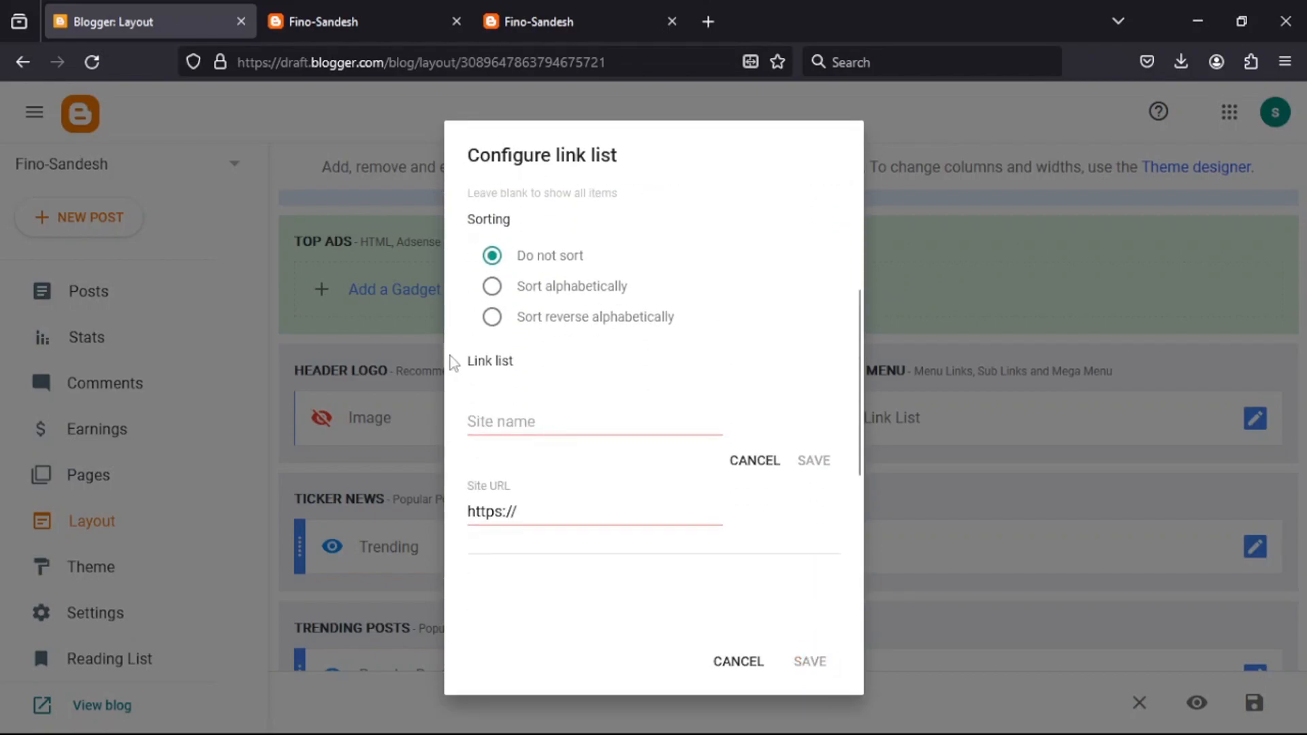
click(478, 422)
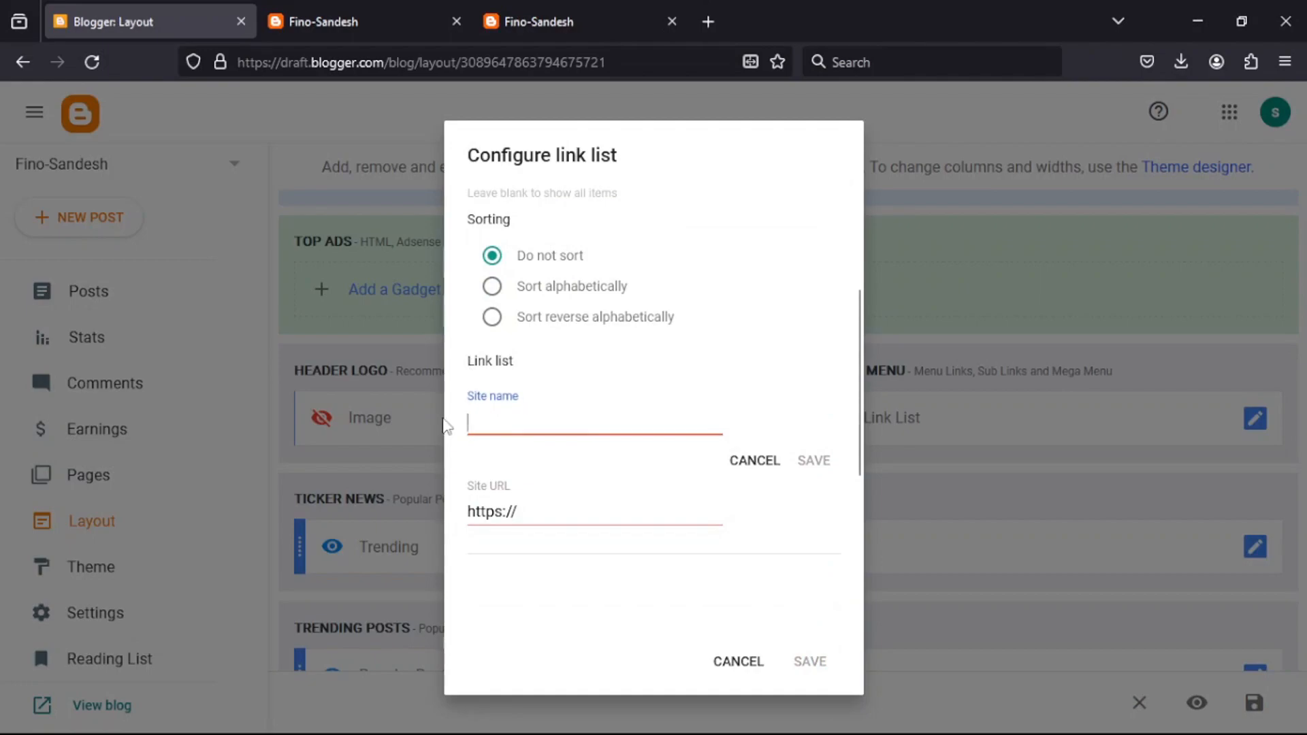
text(Home)
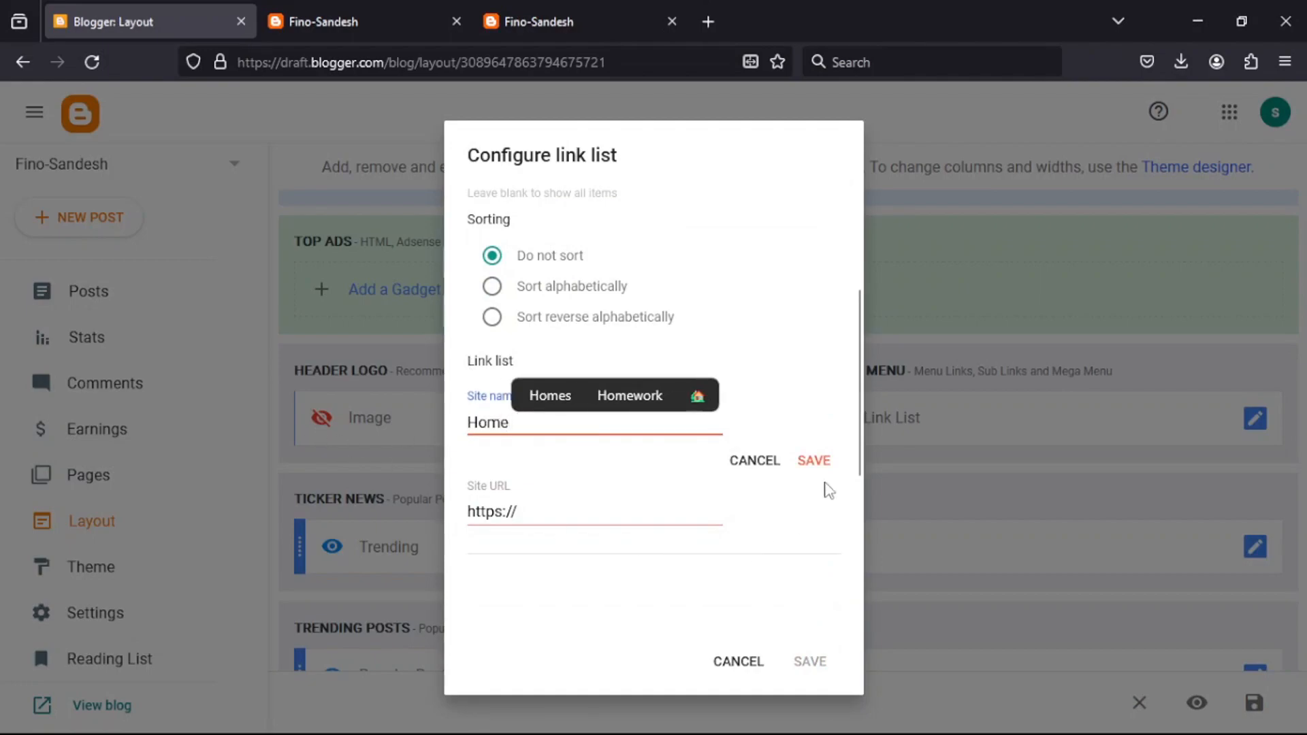
click(815, 463)
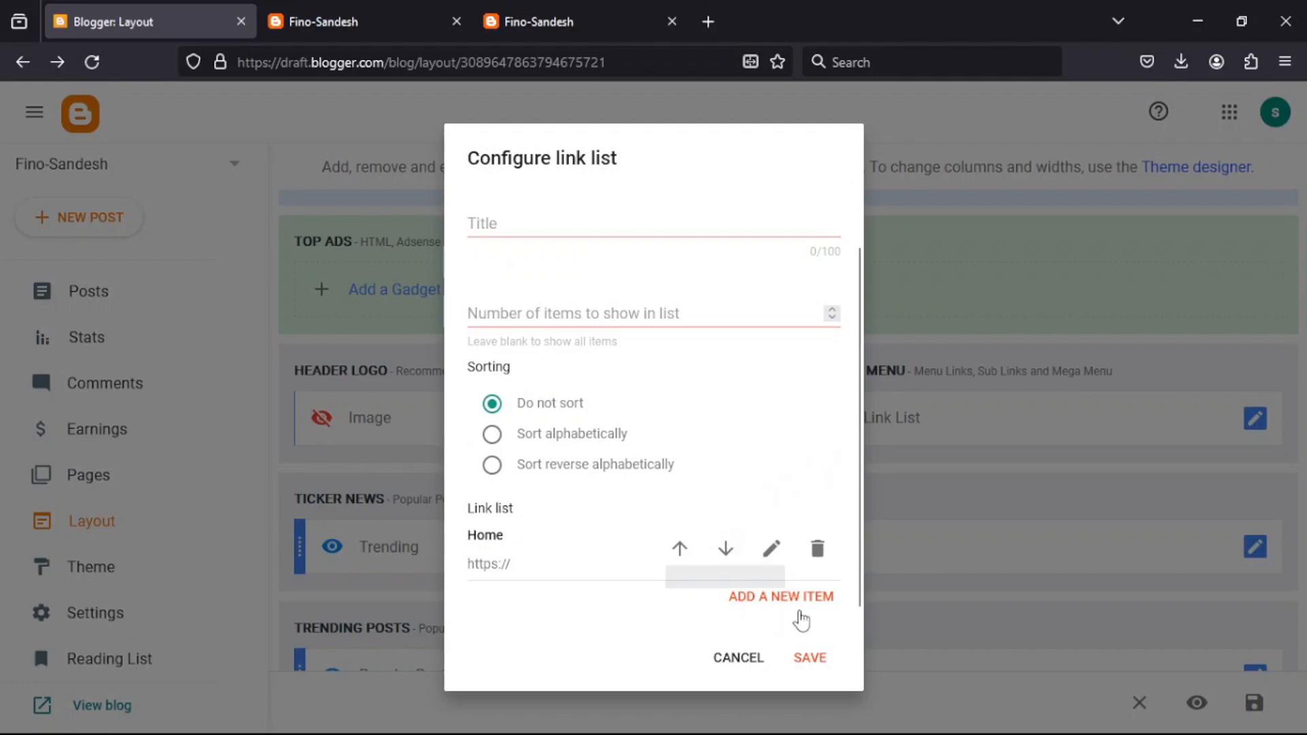
Add the items "Loan", "Credit Card" and "Saving A/C" to the Header Menu link list and save the gadget
click(789, 599)
scroll(612, 511, down, 3)
click(535, 431)
text(L)
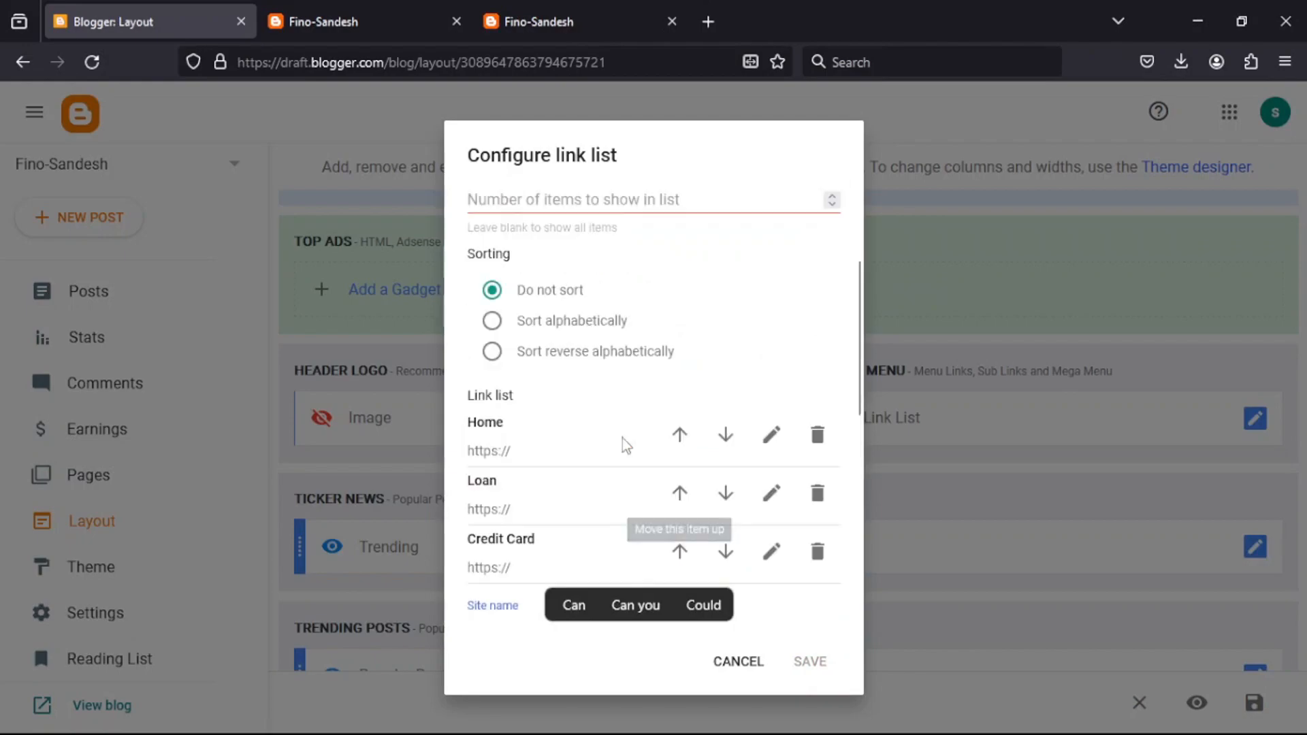
text(Saving A/C)
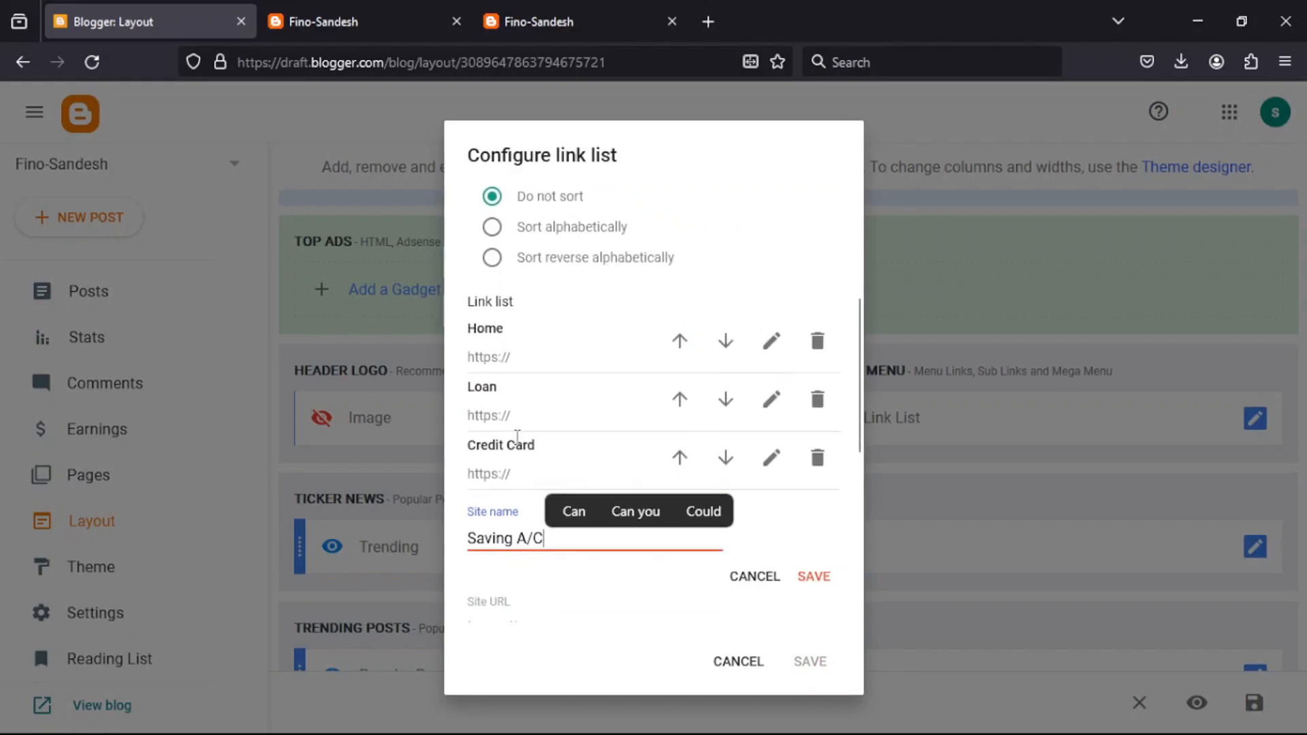
click(814, 575)
click(797, 664)
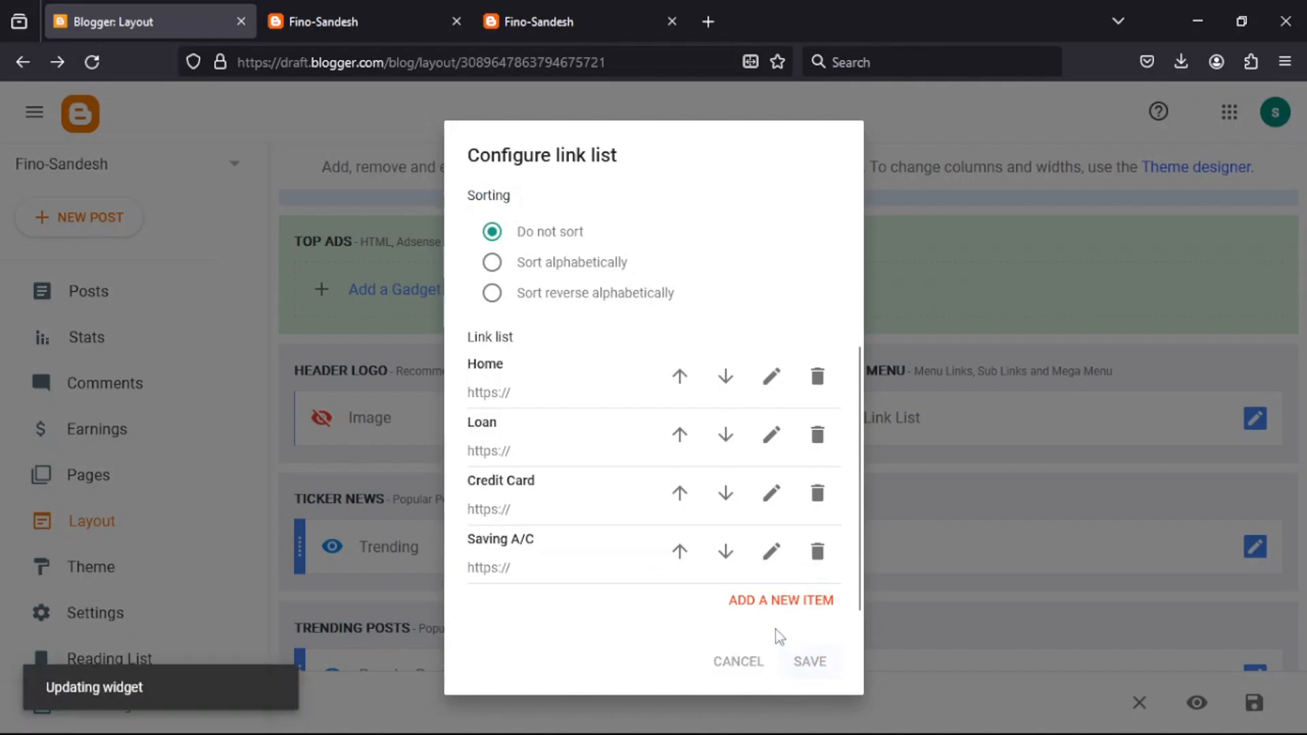
Reload the live Fino-Sandesh blog to check the edited header menu
click(350, 14)
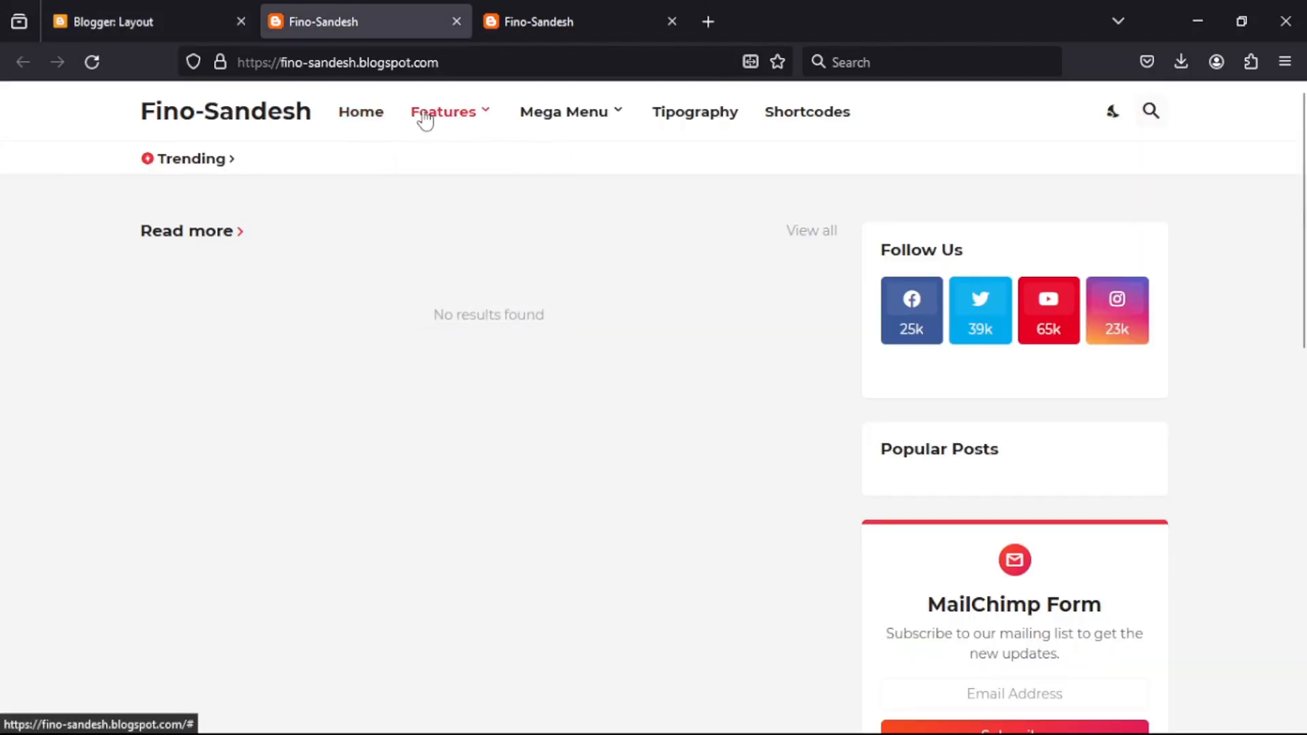
mouse_move(493, 125)
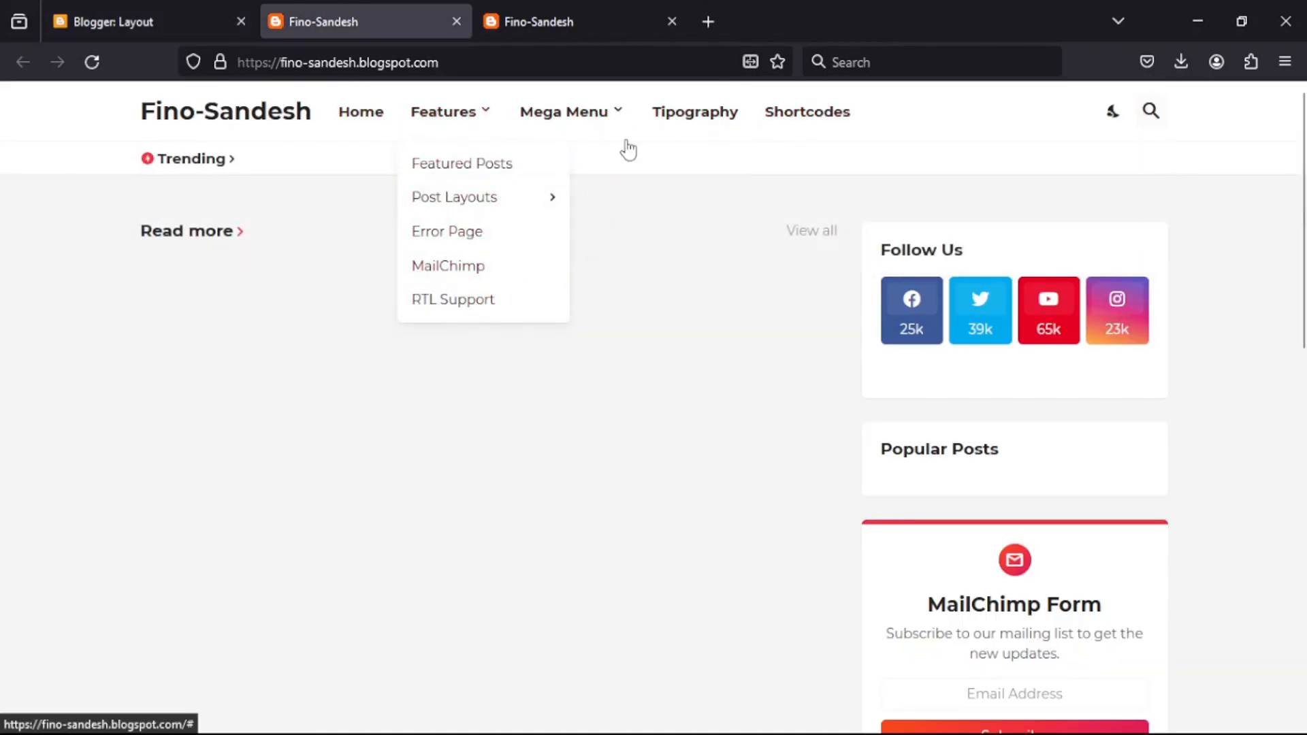
click(93, 64)
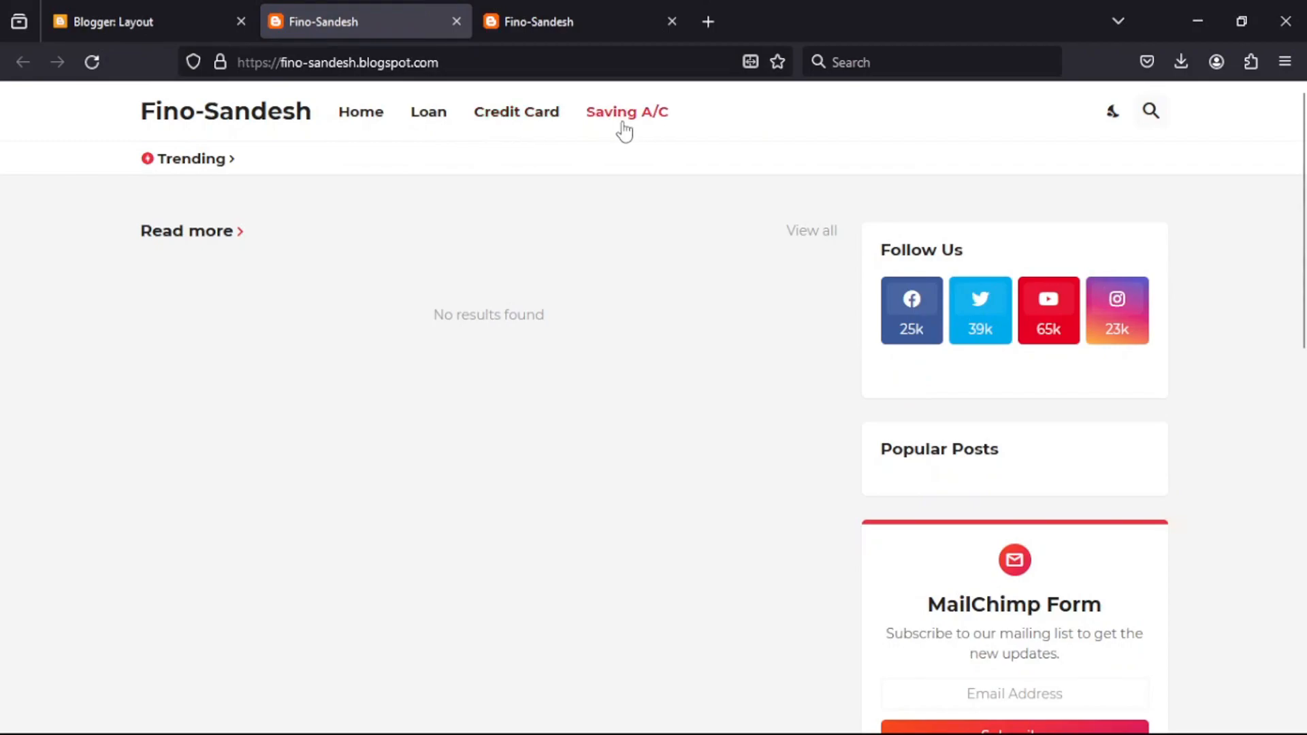
Examine the Features dropdown and its Post Layouts submenu in the unrefreshed BuzzSpot blog page, and return to the Blogger layout
click(519, 23)
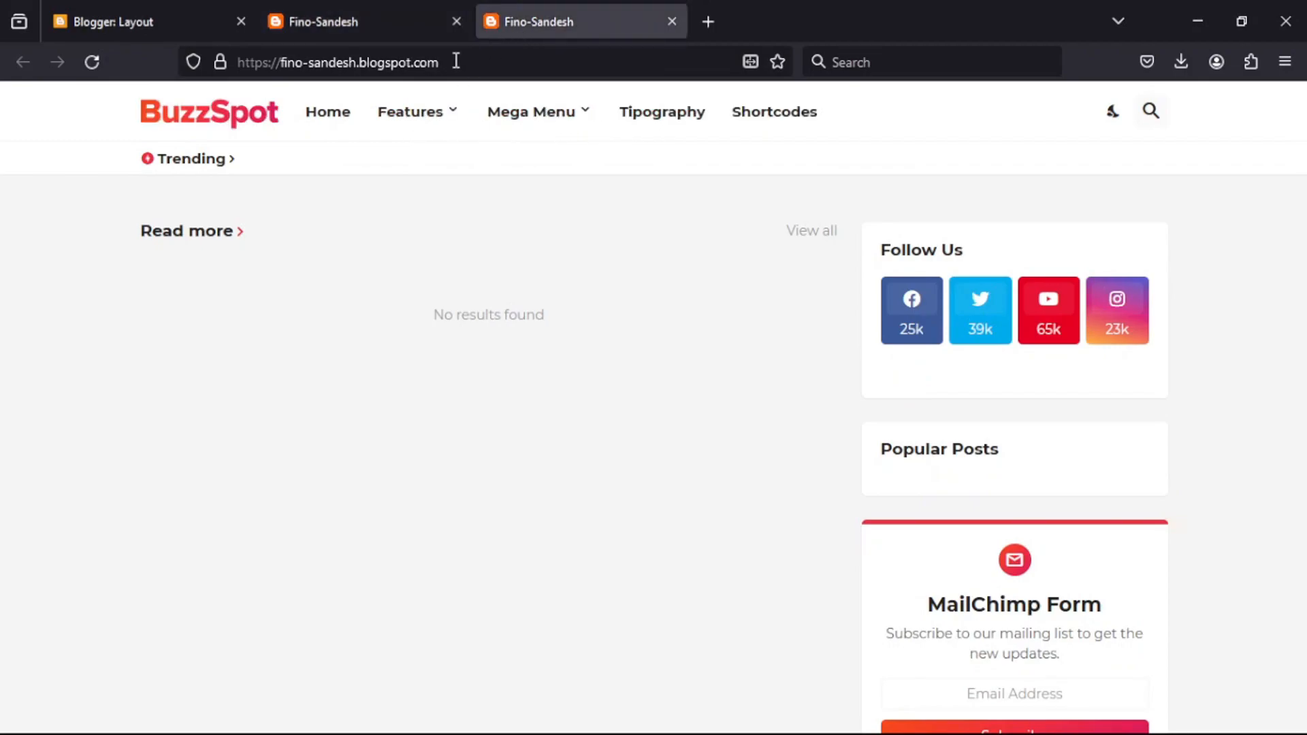
mouse_move(388, 116)
mouse_move(390, 213)
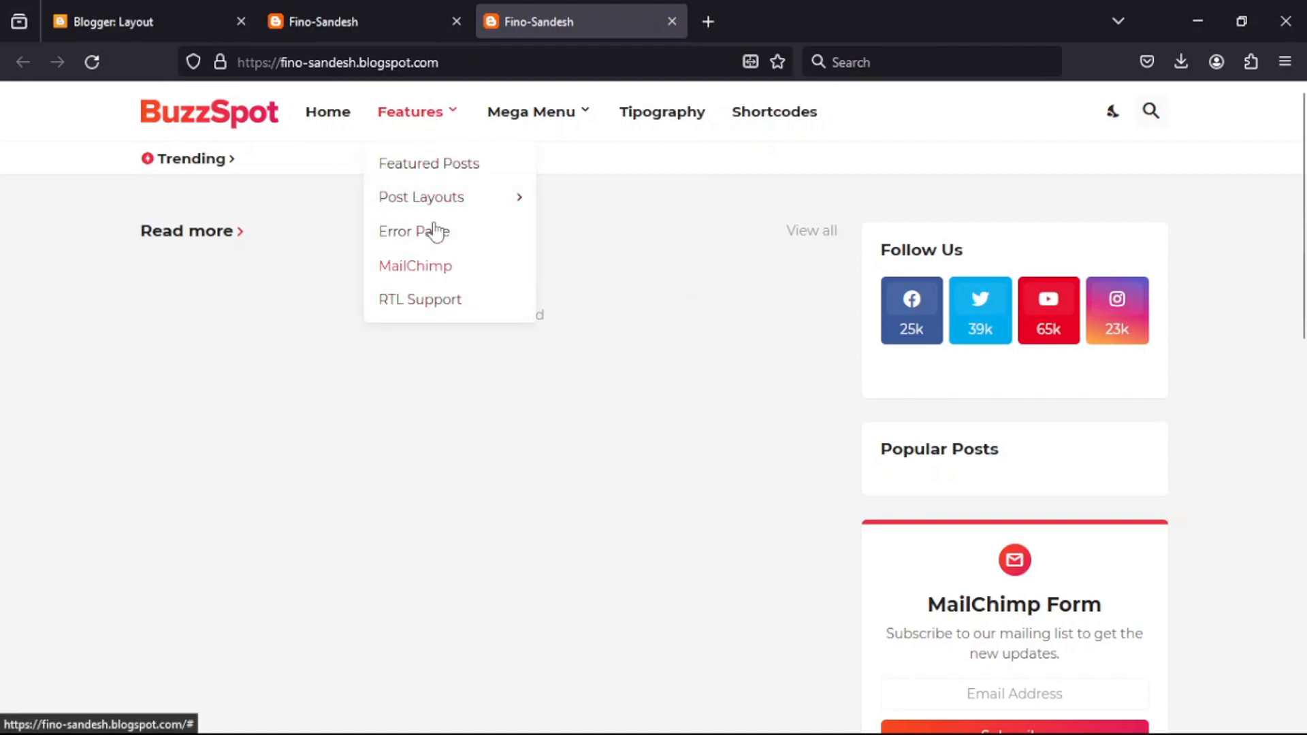
mouse_move(435, 193)
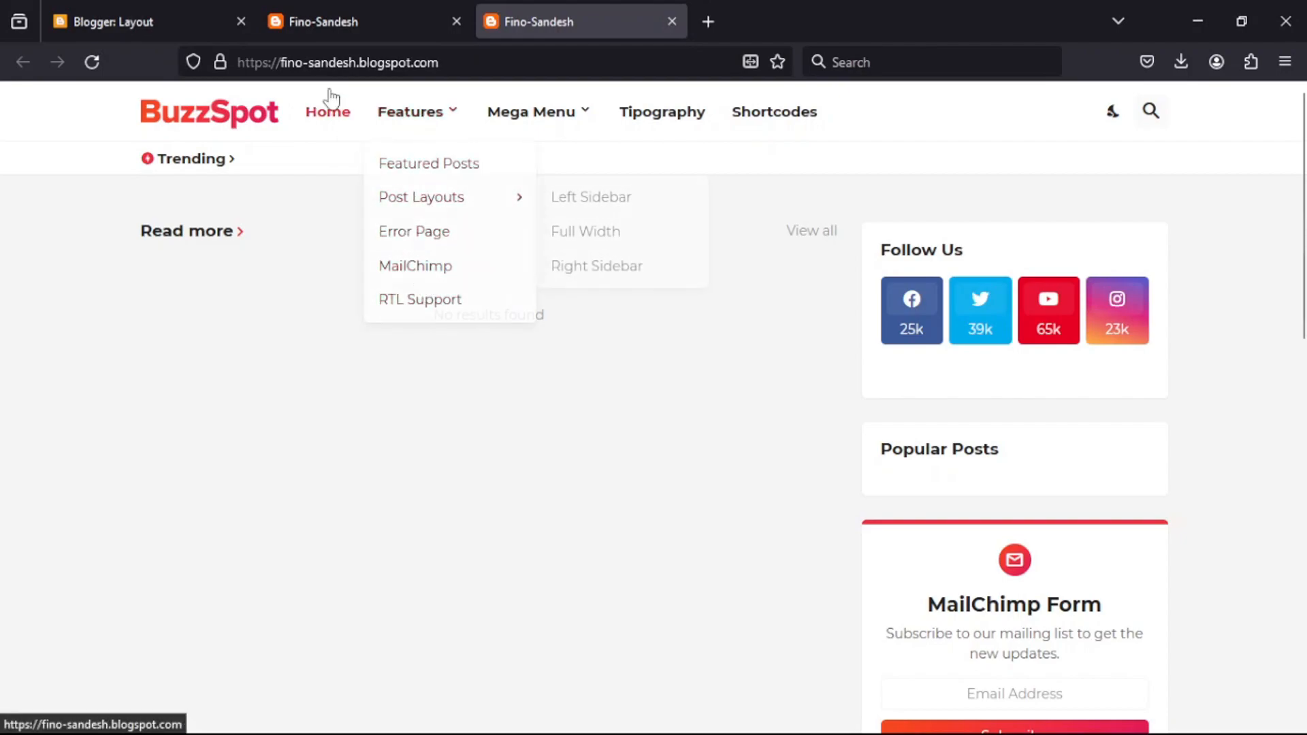
click(325, 20)
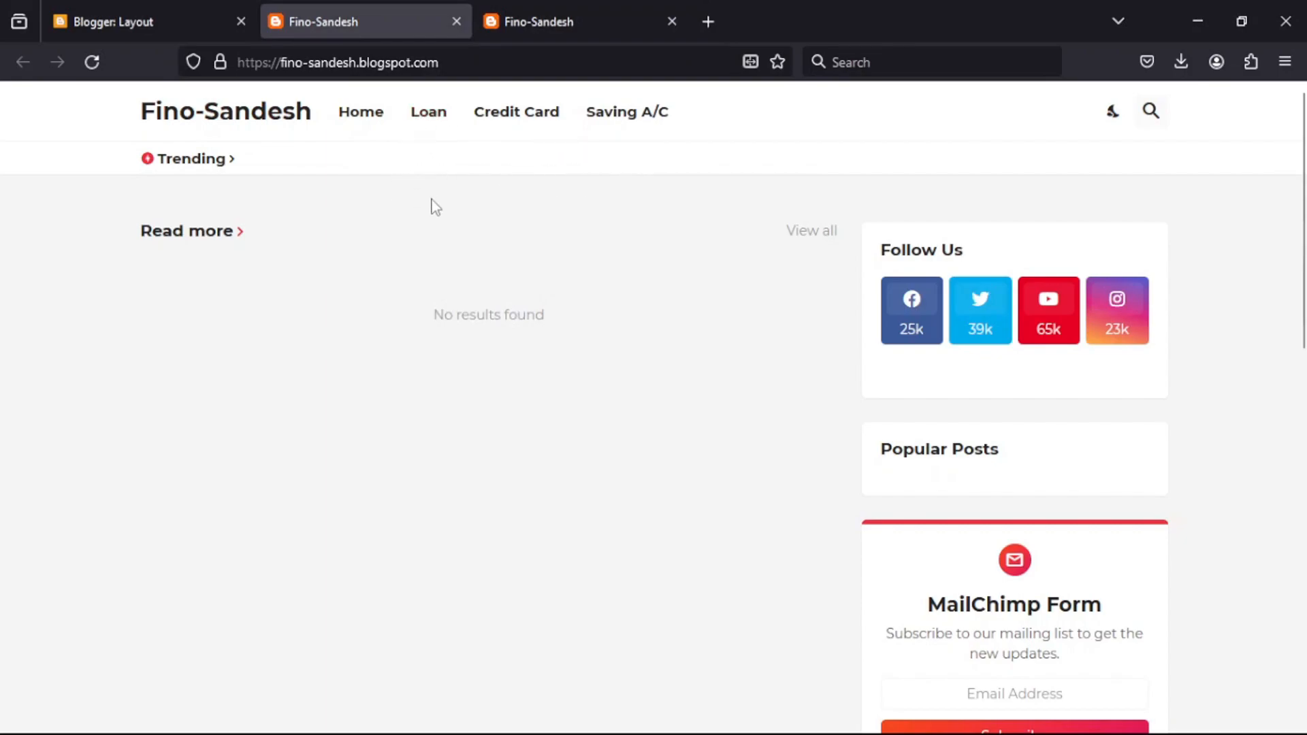
click(124, 8)
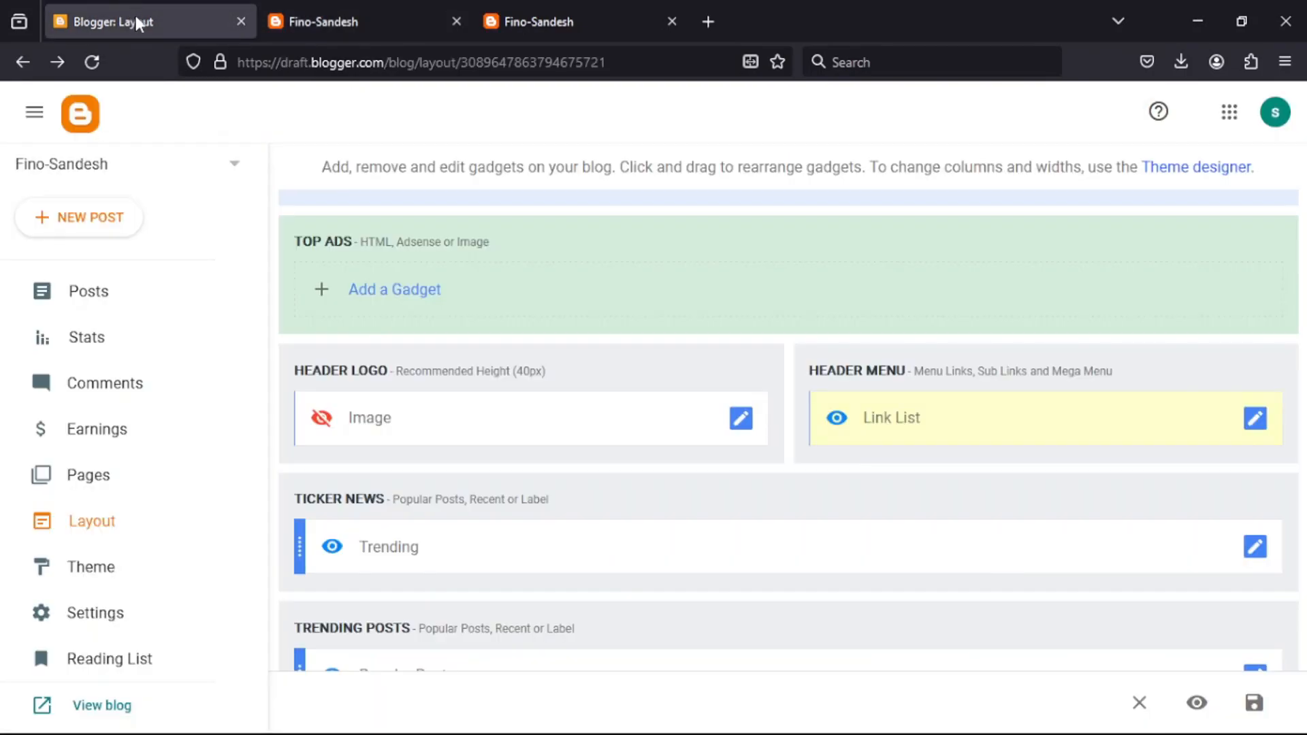
Reopen the Header Menu link list and delete the Credit Card and Saving A/C items
click(1251, 426)
scroll(765, 426, down, 3)
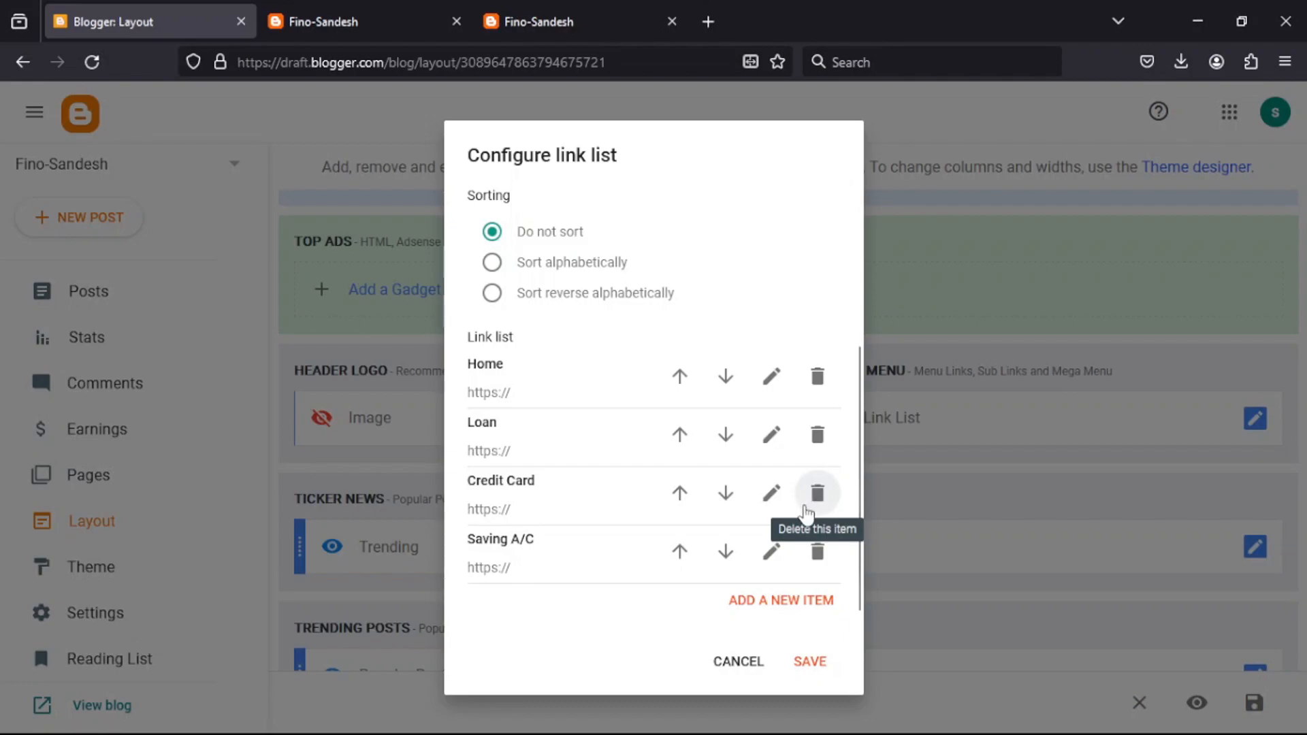
click(817, 501)
click(819, 551)
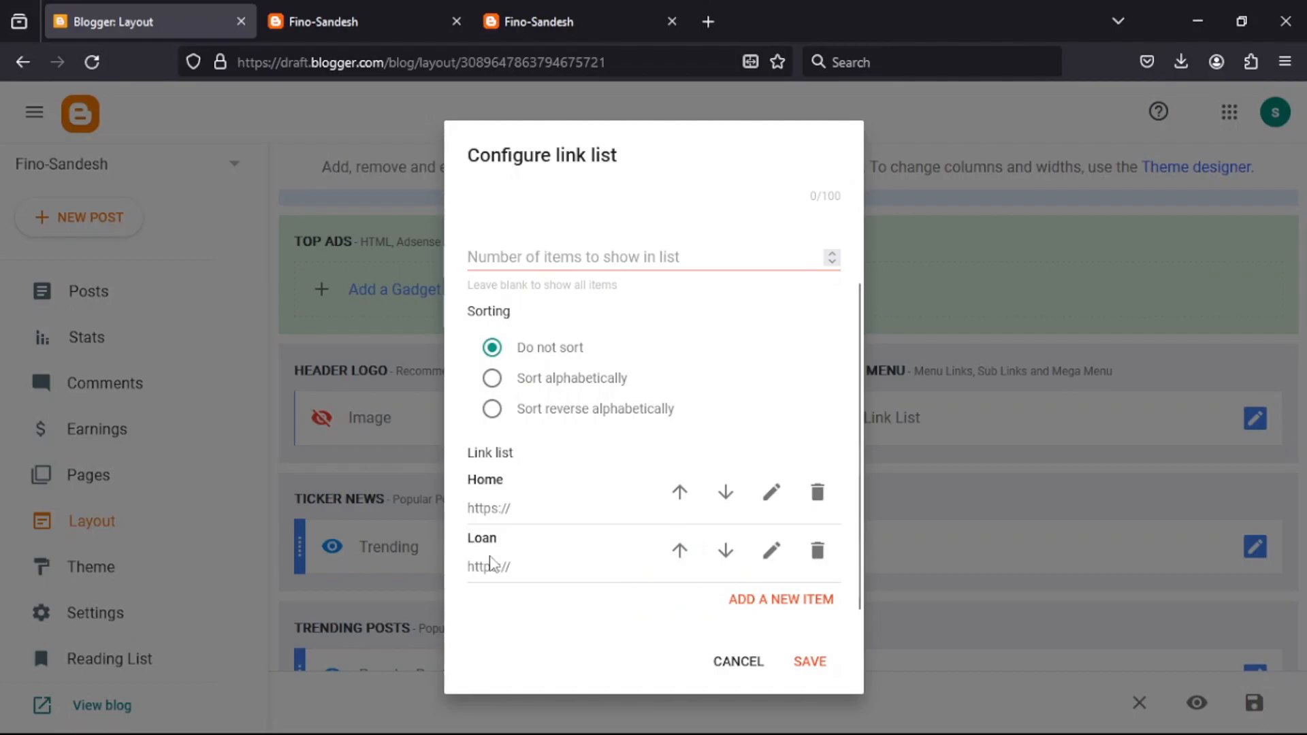
Add the submenu item "_Personal Loan" below Loan in the Header Menu link list
click(554, 13)
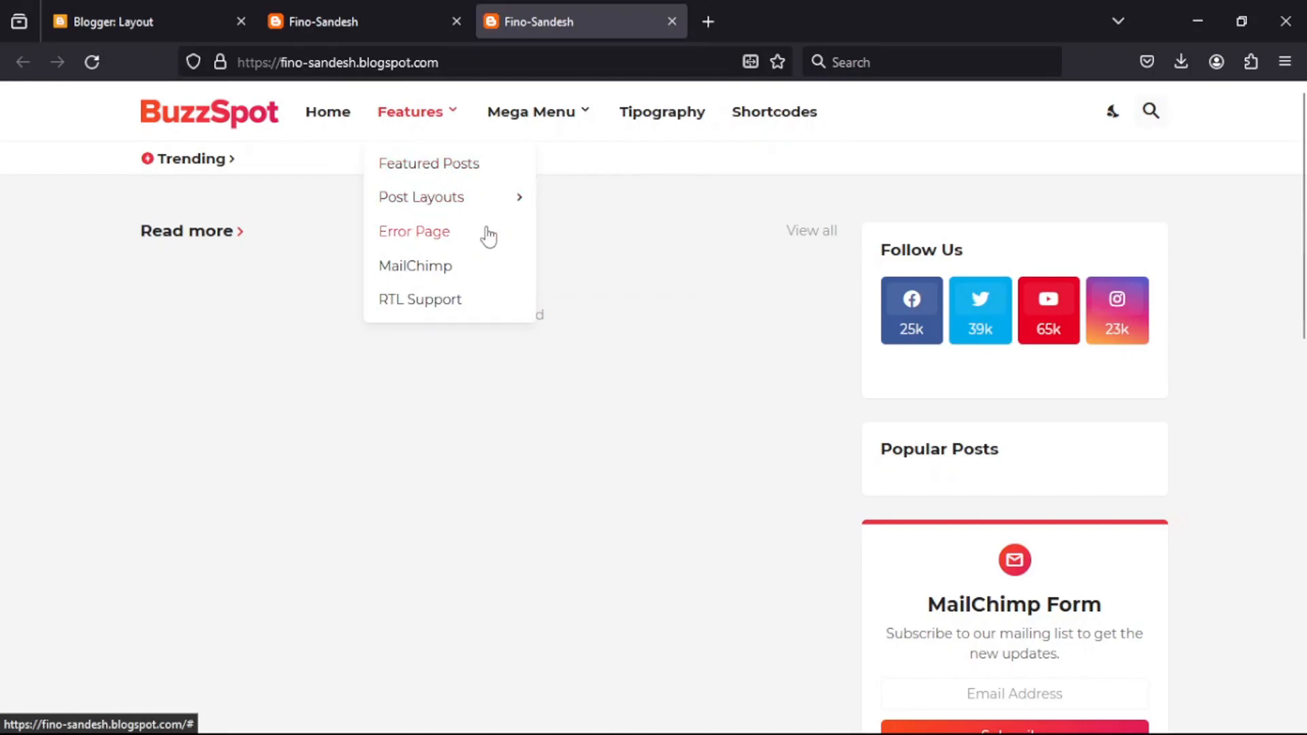
click(178, 19)
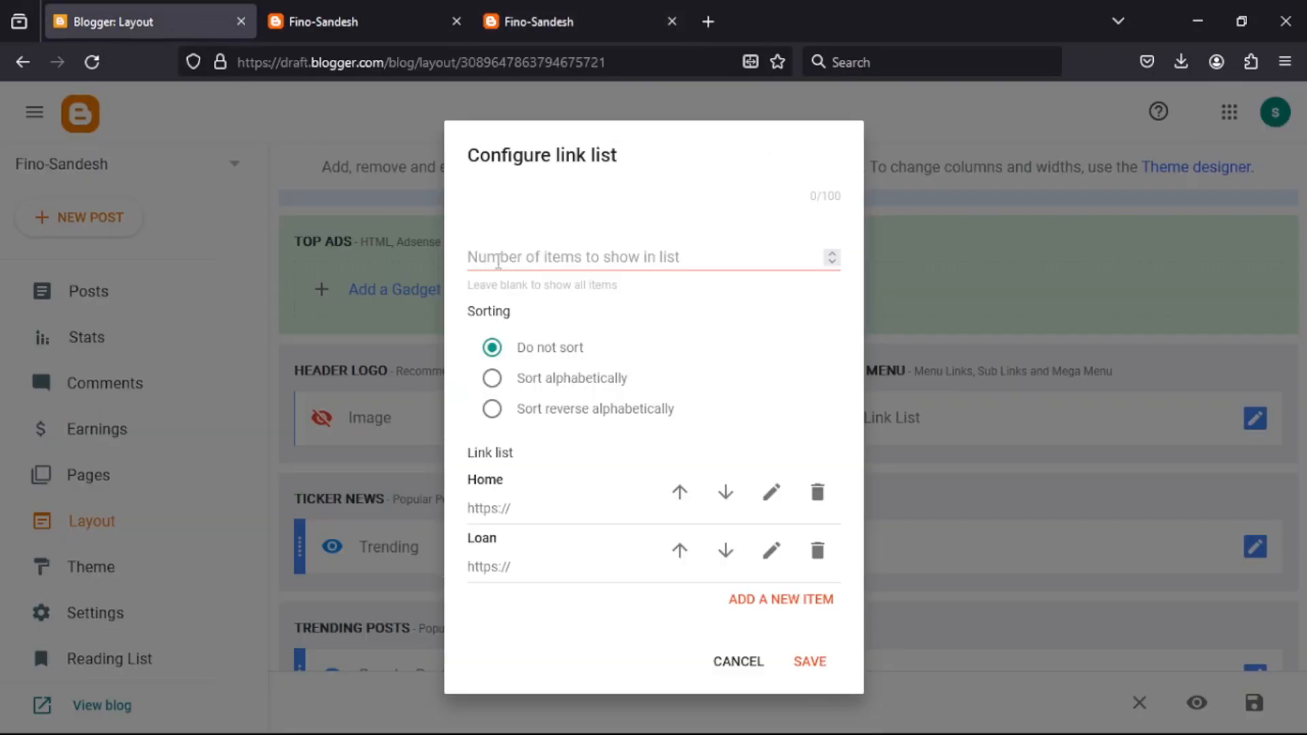
click(800, 602)
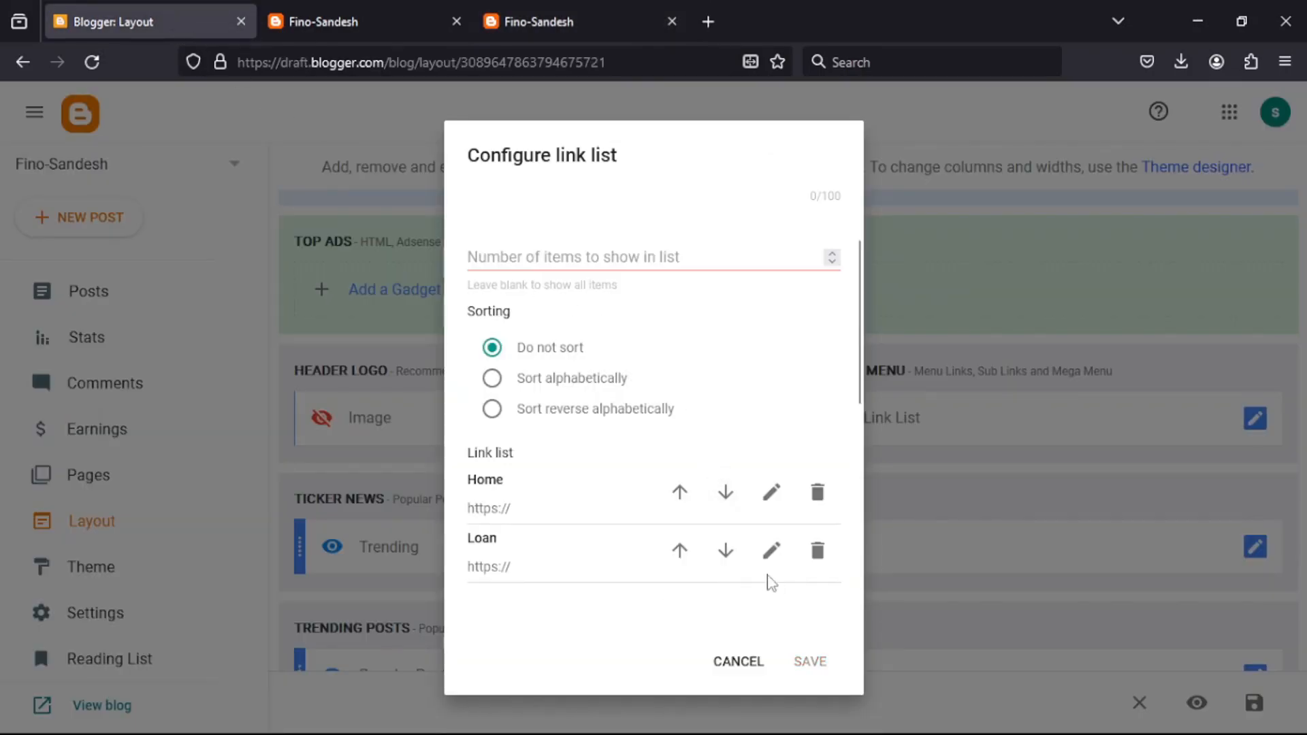
click(519, 529)
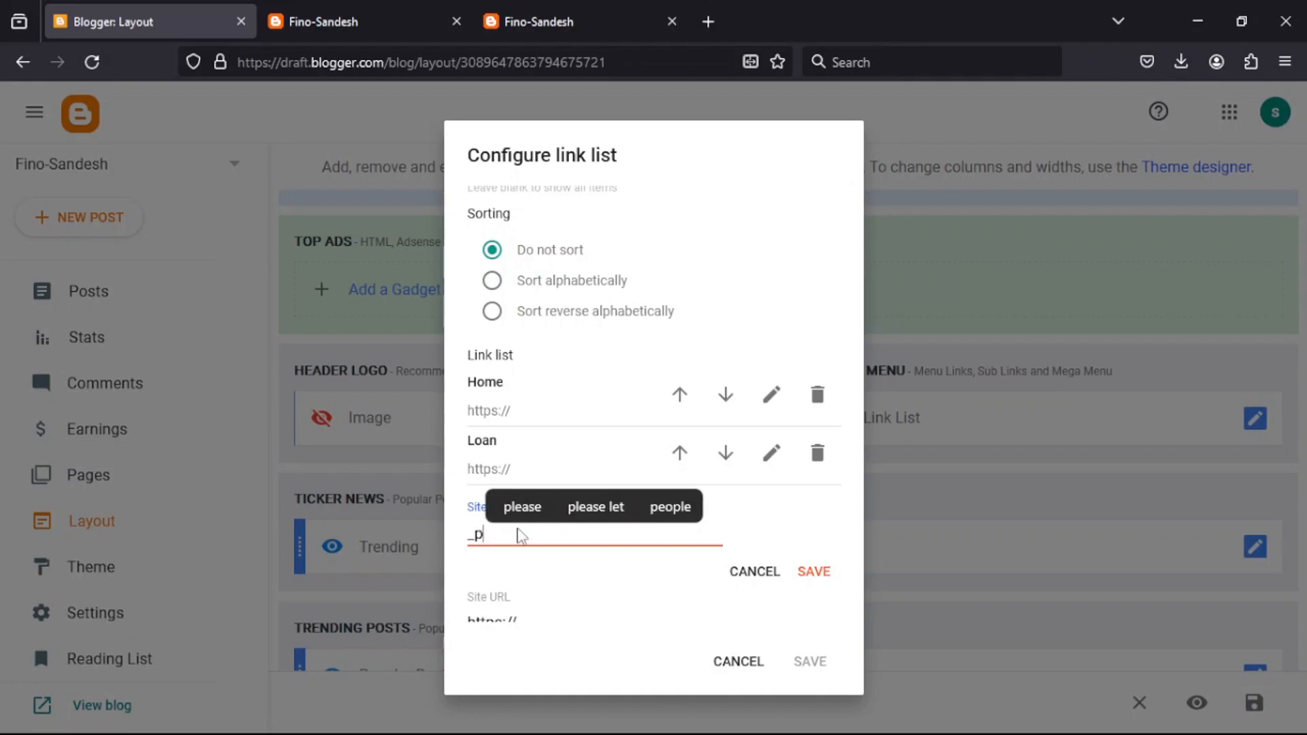
key(BackSpace)
text(Personal Loan)
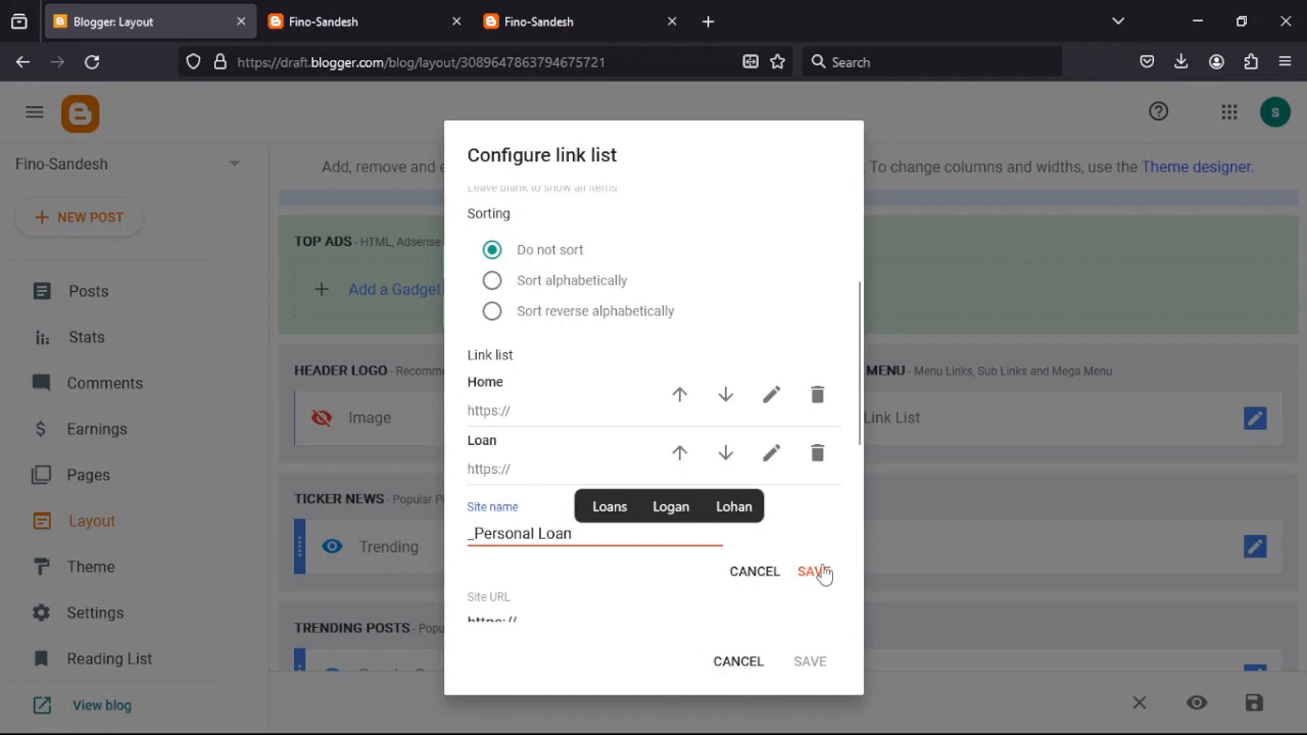
click(814, 572)
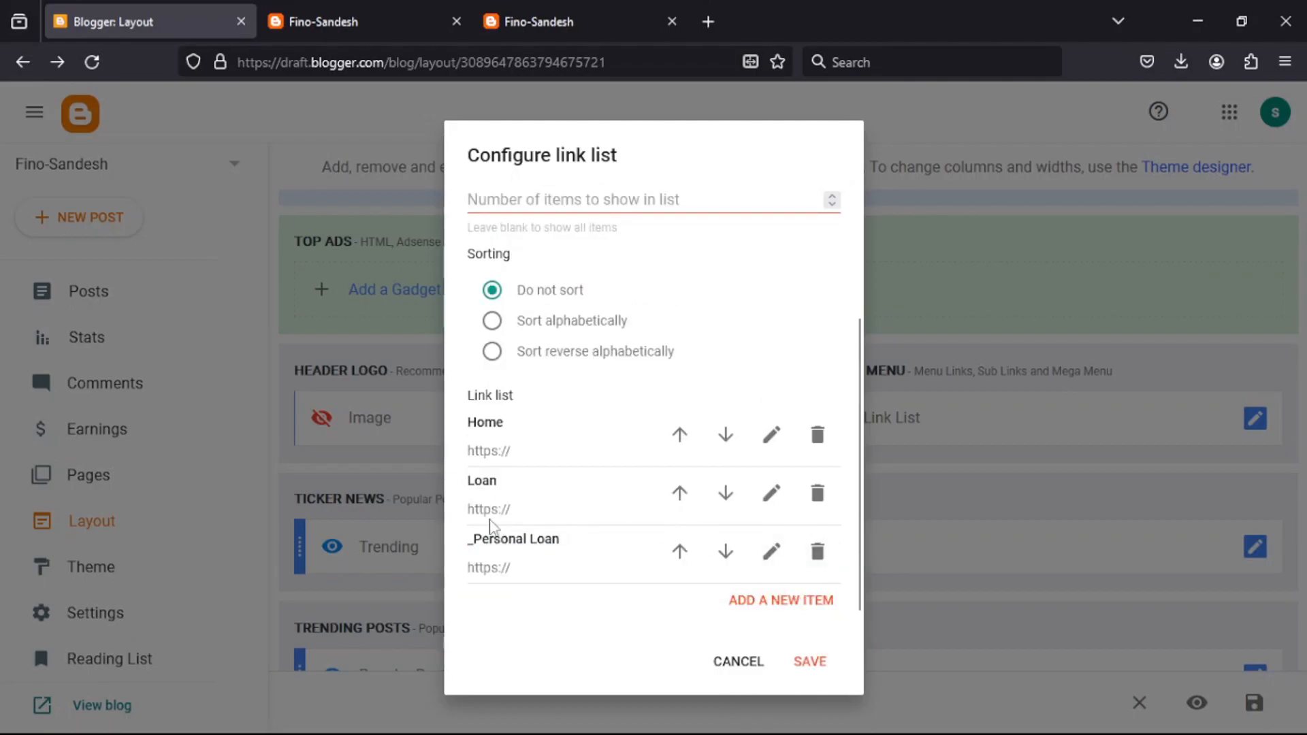
Compare with the Features dropdown on the unrefreshed blog page, and add the submenu items "_Business Loan", "_Home Loan" and "_ Vehicle Loan" to the link list
click(569, 17)
mouse_move(410, 112)
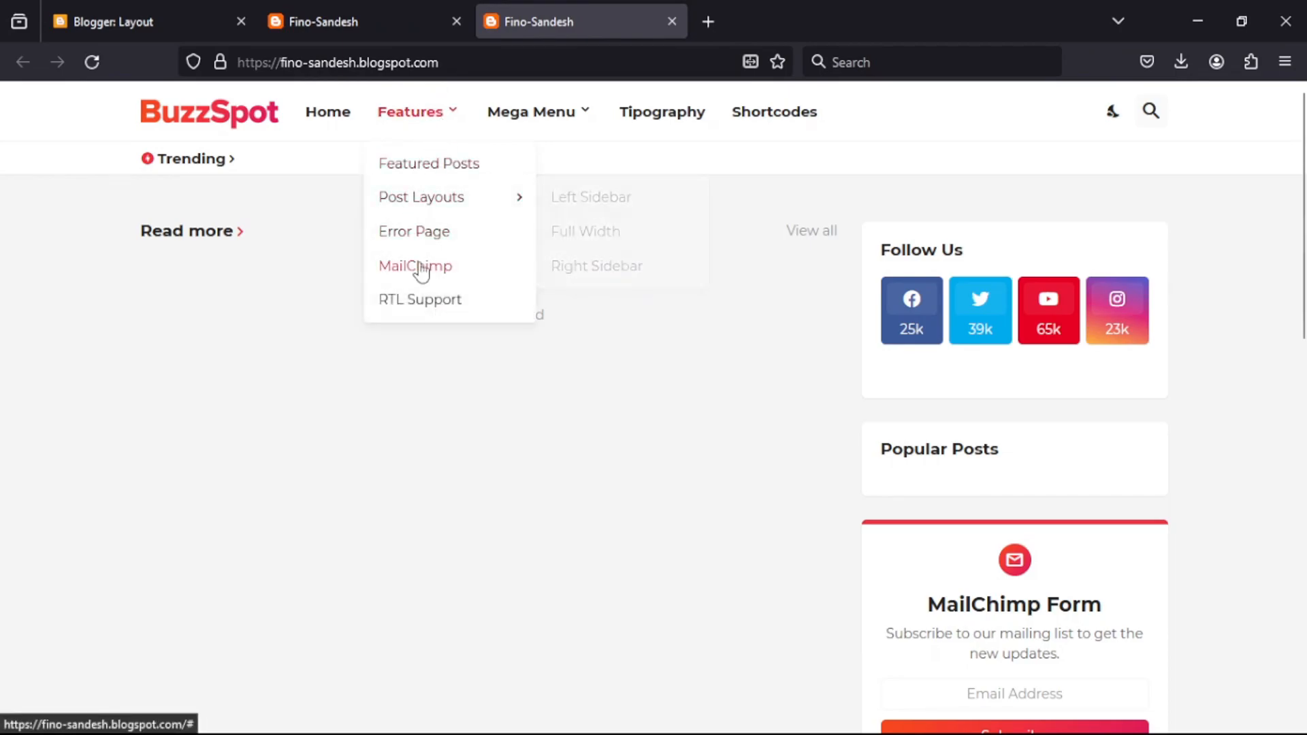
click(335, 12)
click(204, 13)
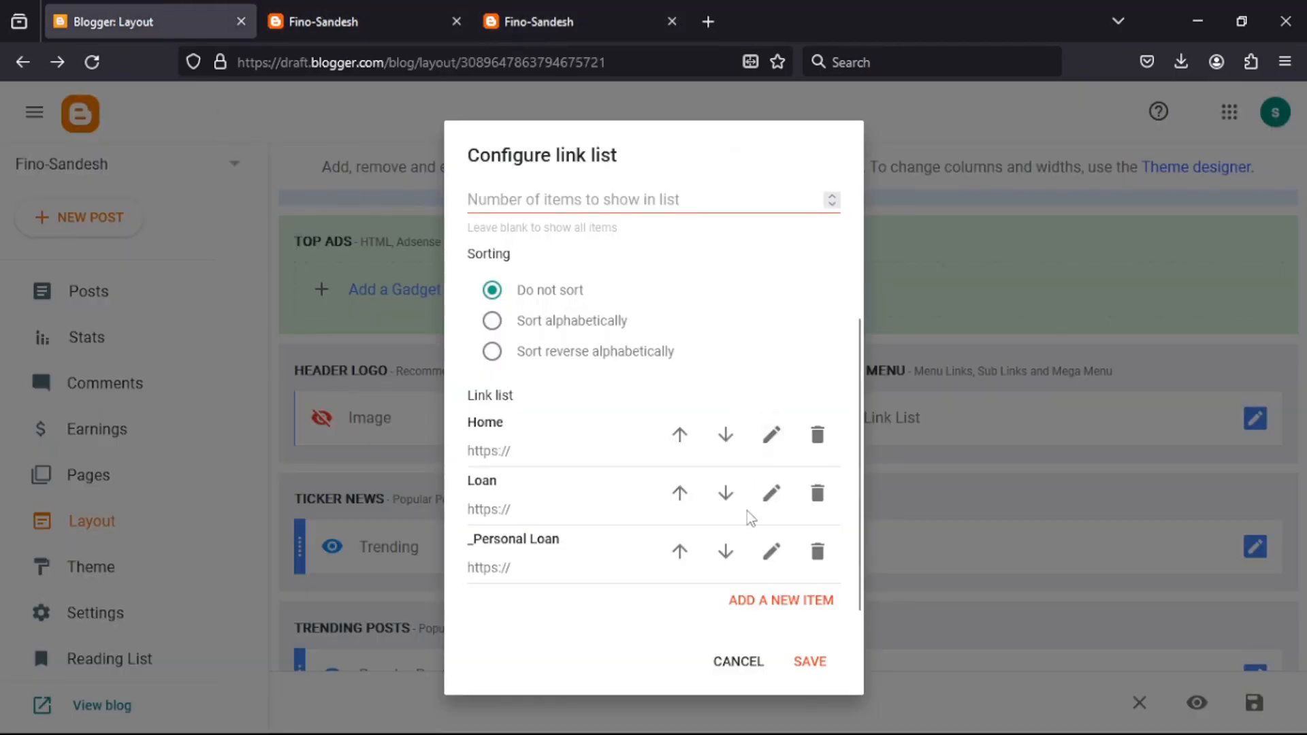
click(792, 597)
click(510, 436)
text(_)
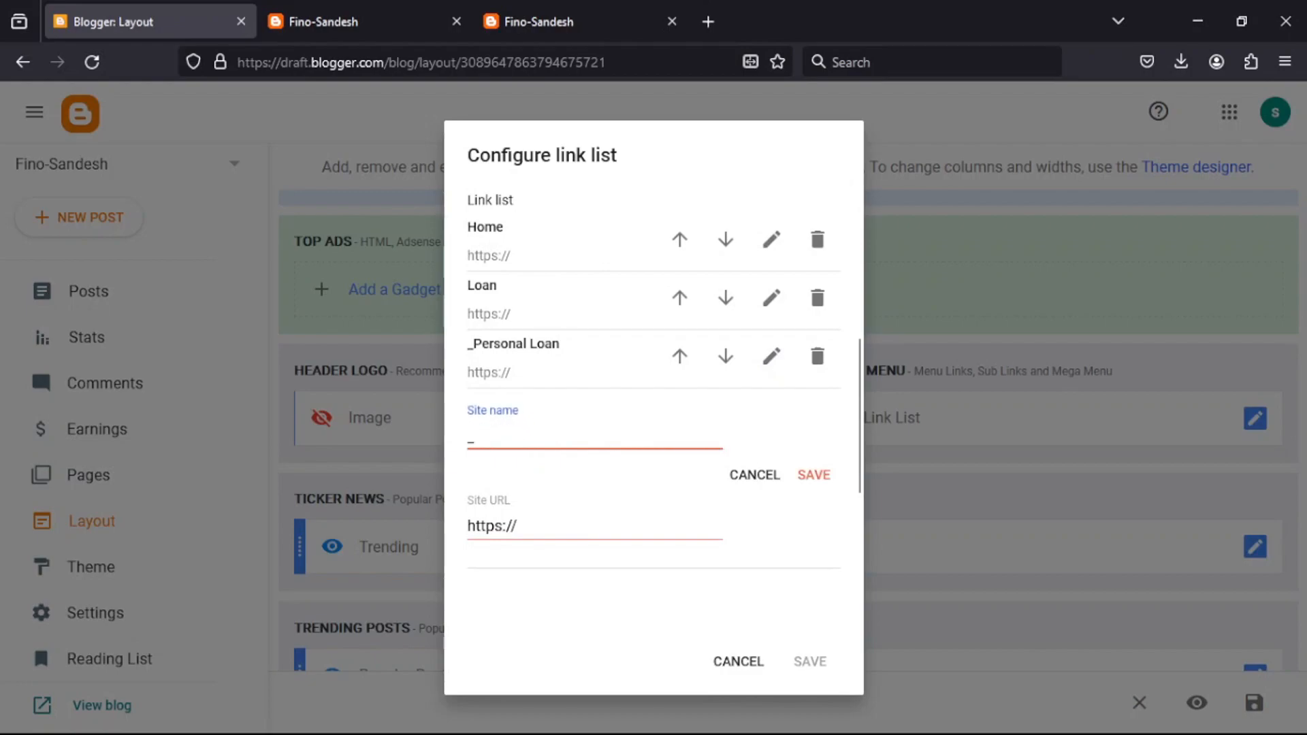
text(B)
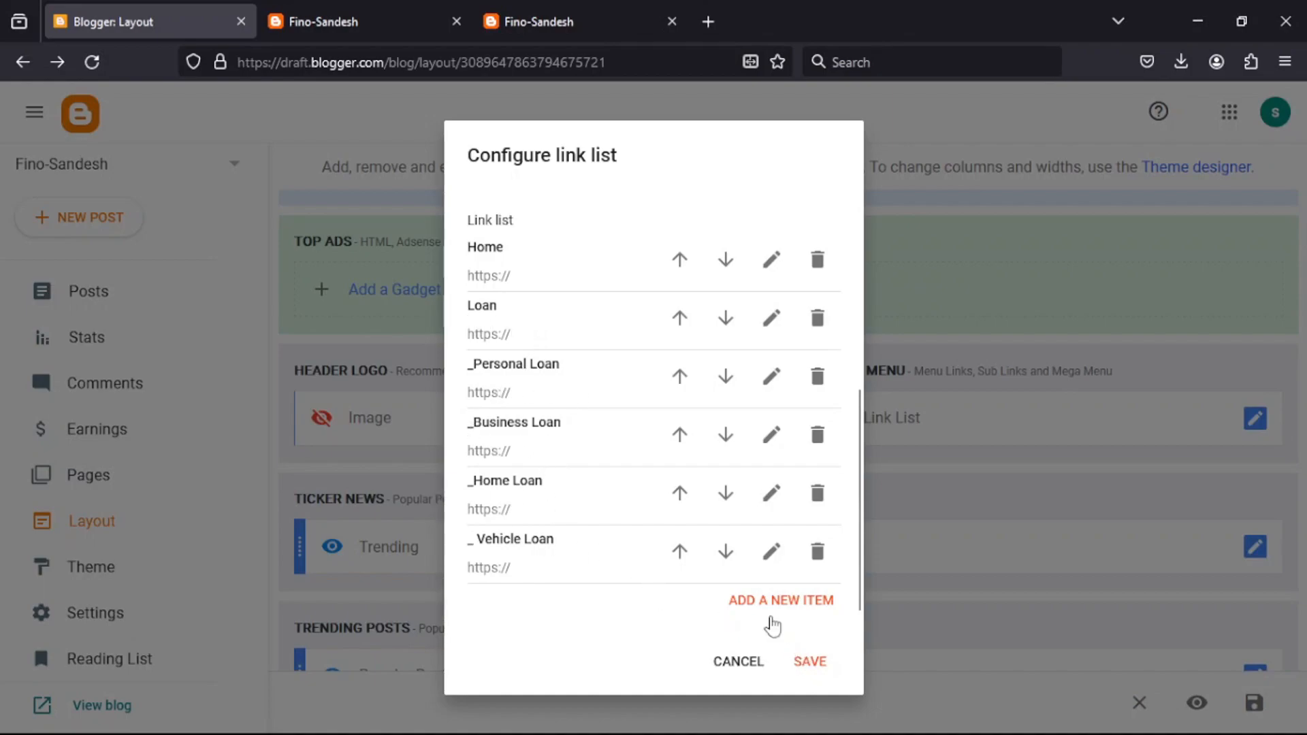
Add a top-level "Demat Account" item without a leading underscore to the link list and save the gadget
click(767, 602)
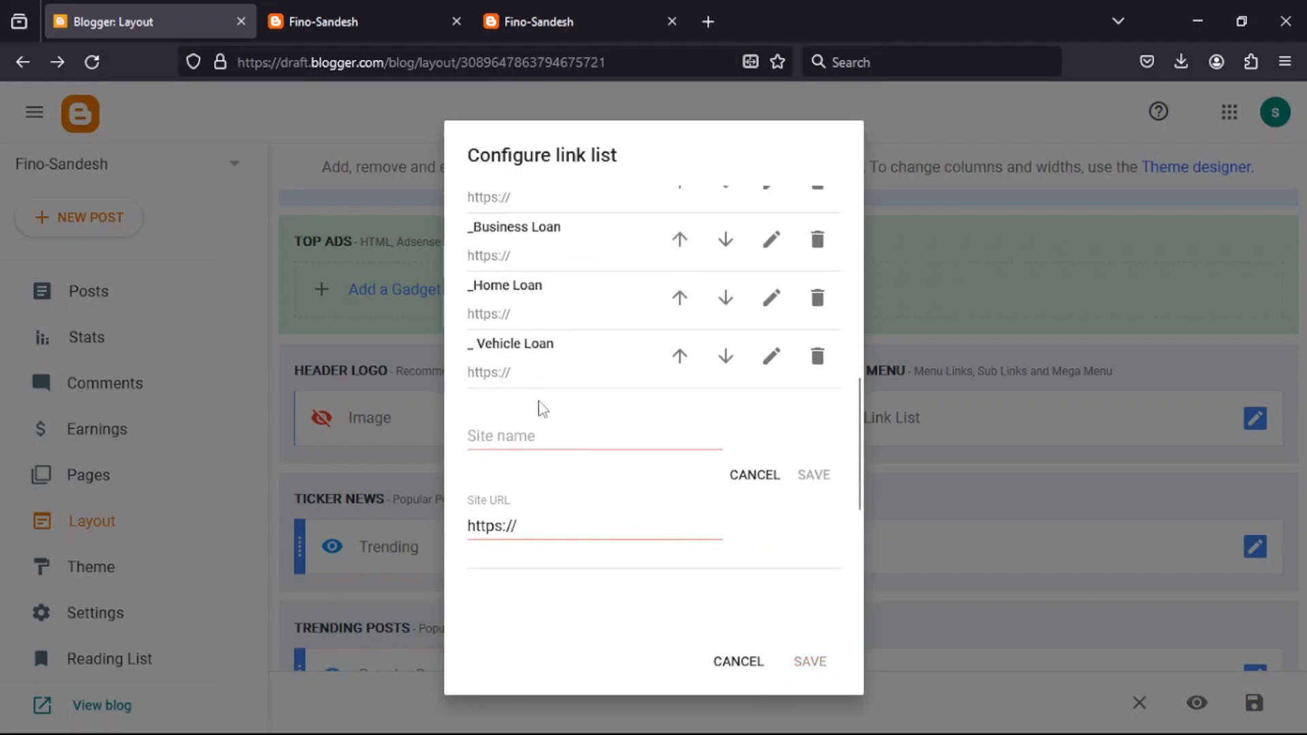
click(520, 436)
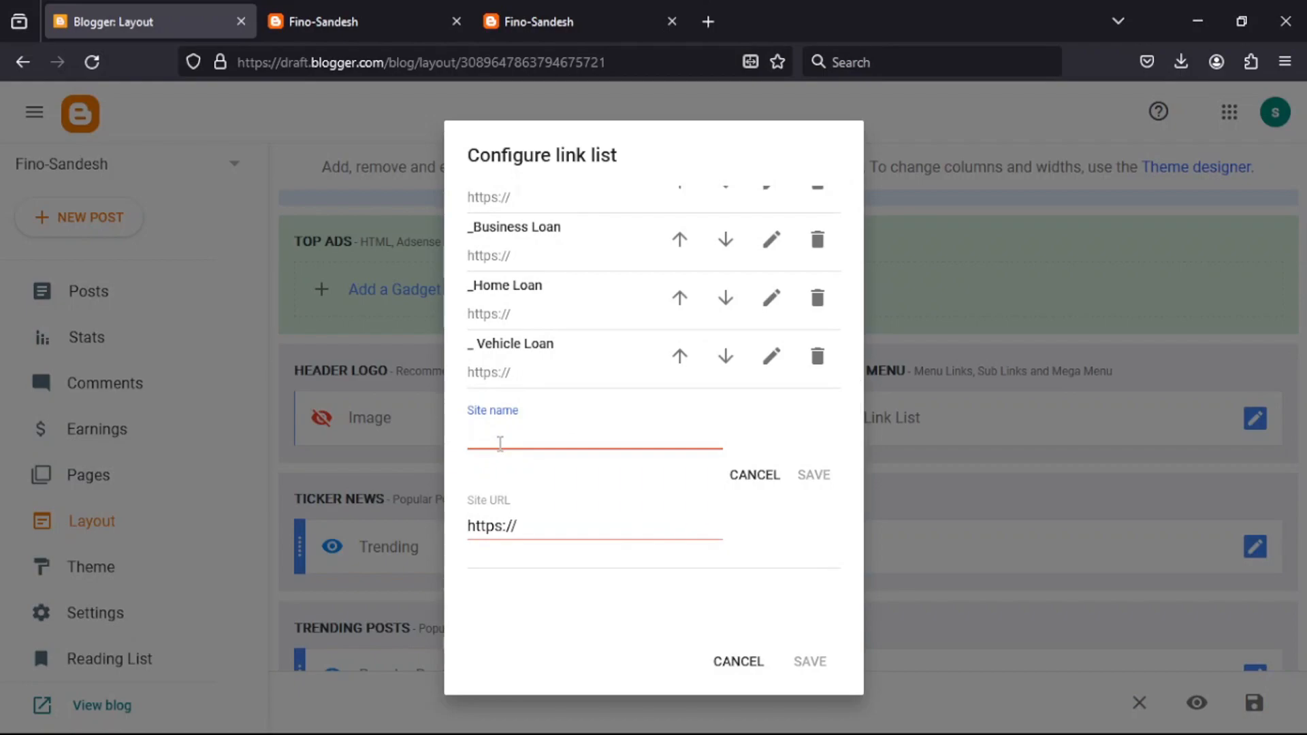
text(Demat Account)
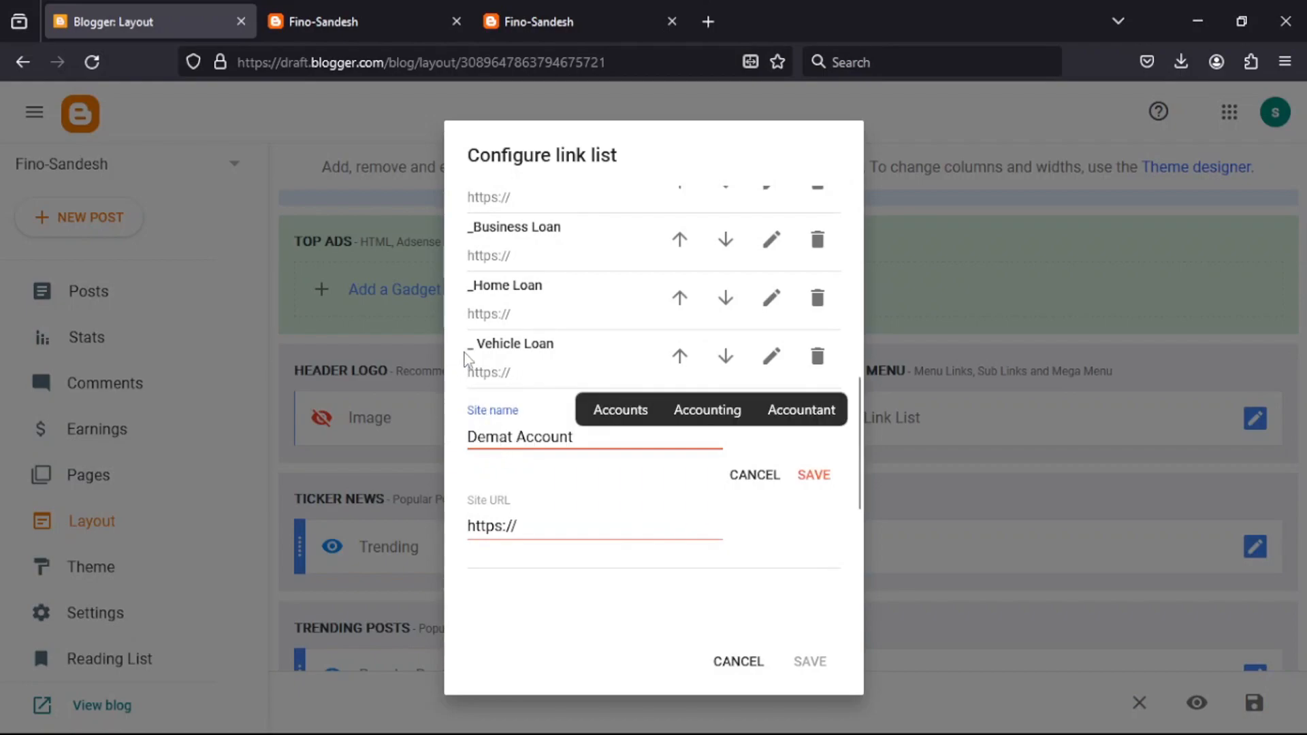
drag(467, 359, 477, 362)
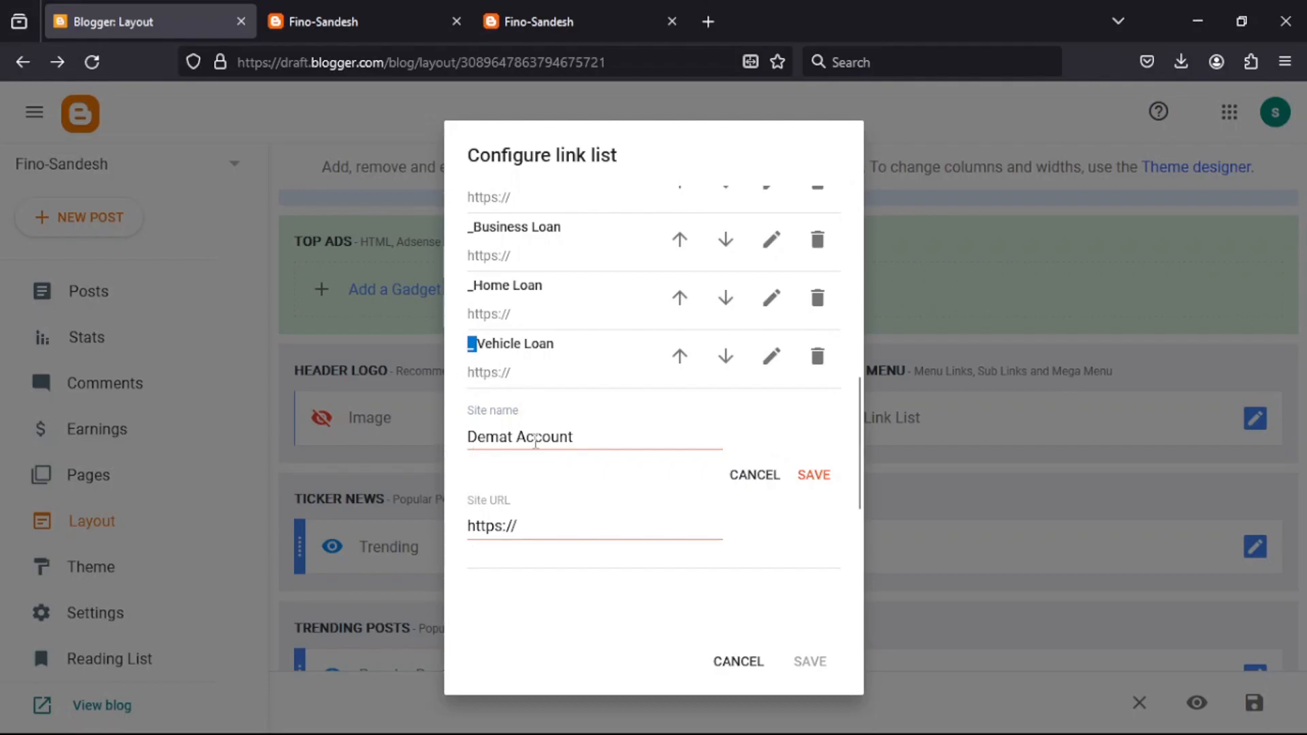
click(810, 475)
click(809, 662)
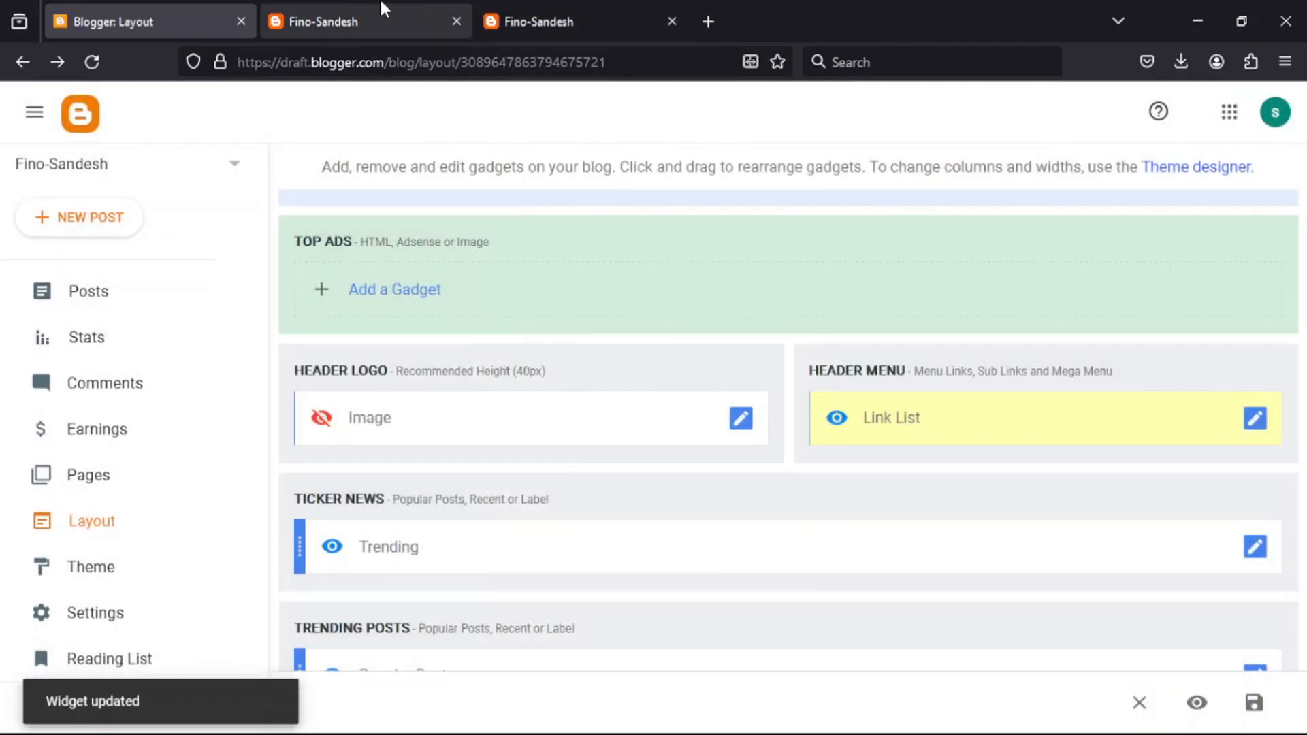
Reload the live Fino-Sandesh blog and open the Loan dropdown to check its submenu items
click(378, 17)
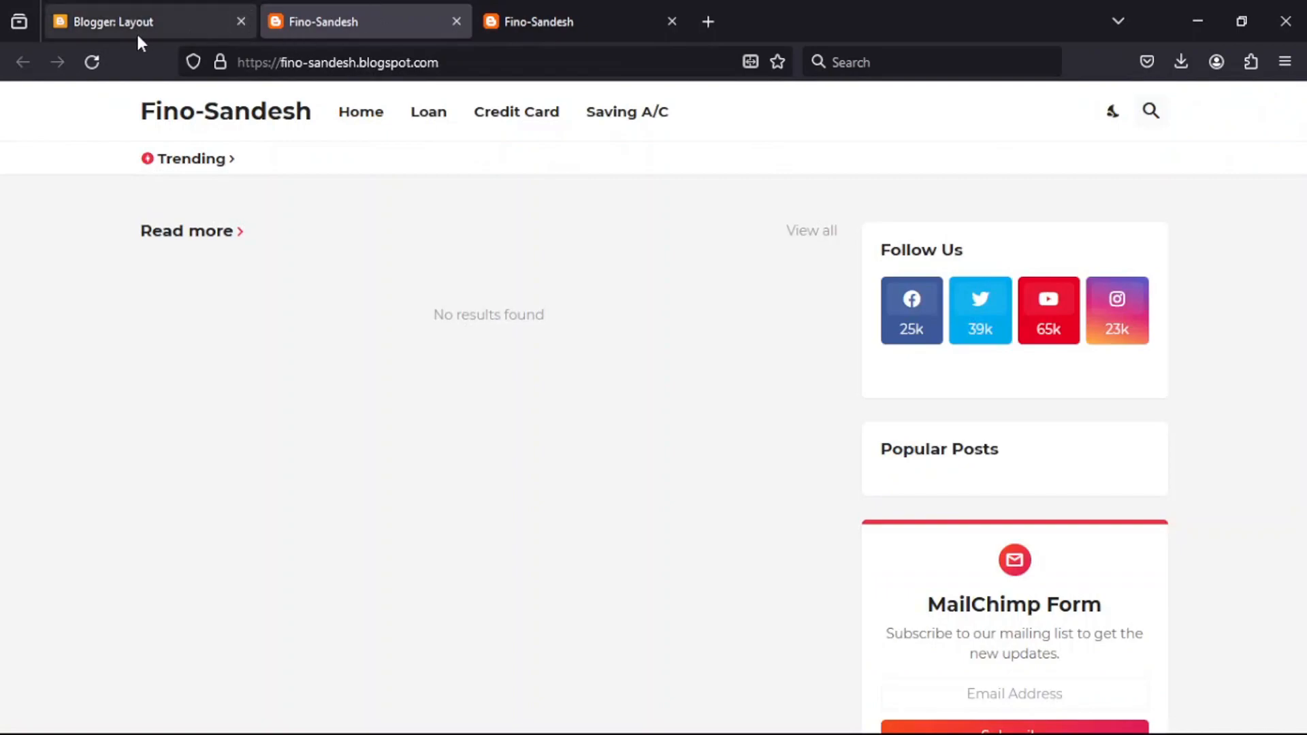
click(94, 68)
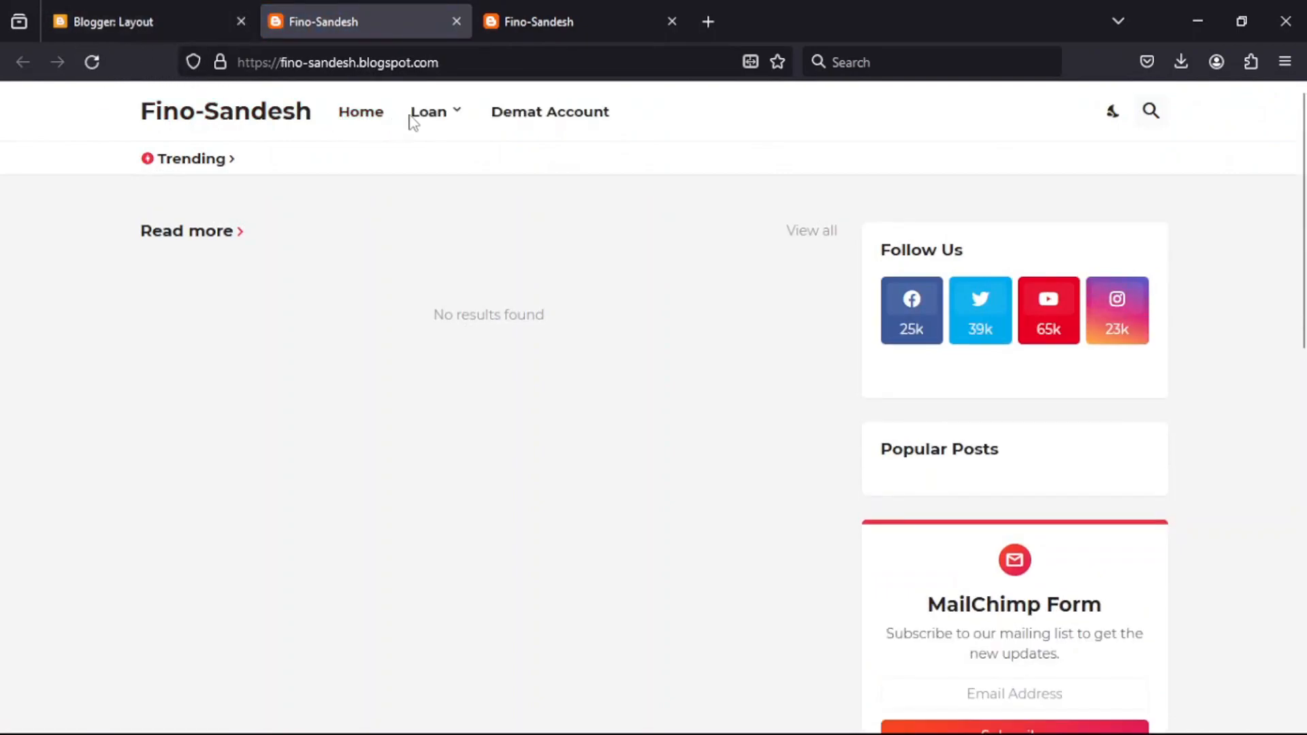
mouse_move(438, 121)
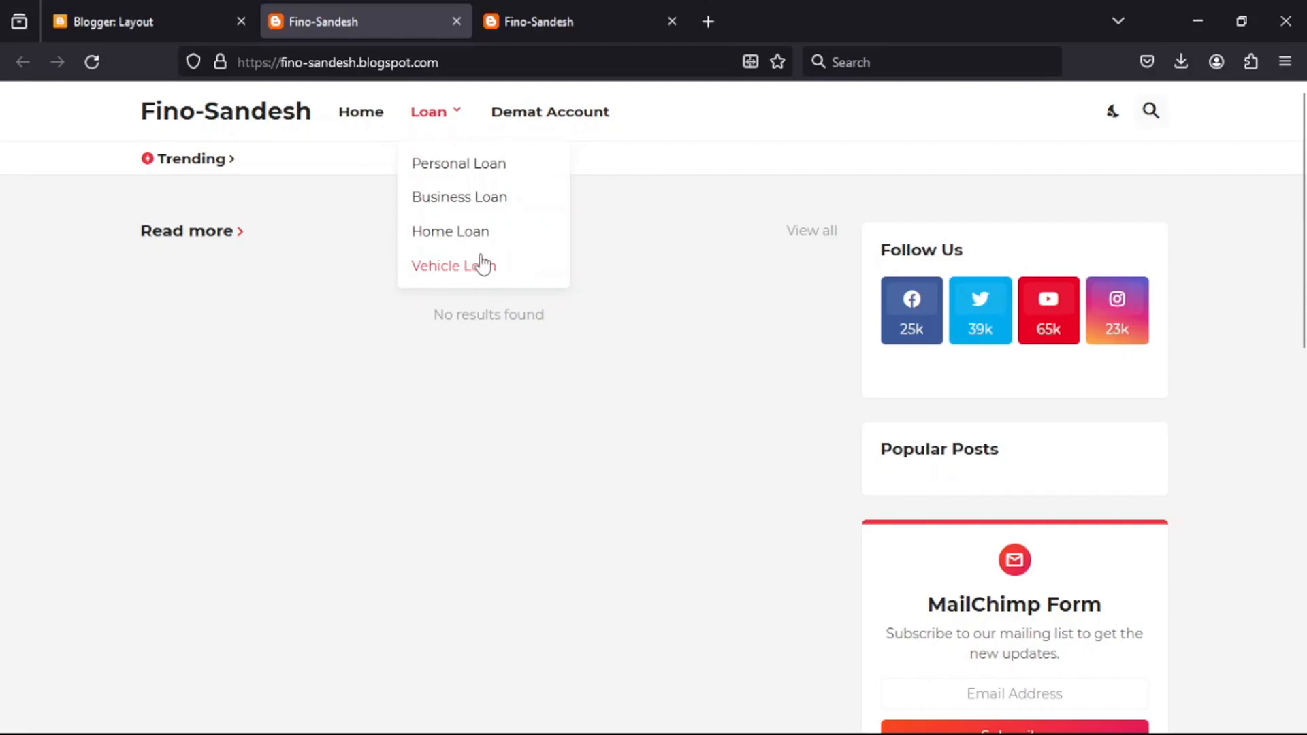
Reopen the Header Menu link list in the Blogger layout, rename the Demat Account item to "_Demat Account" and save the gadget
click(186, 10)
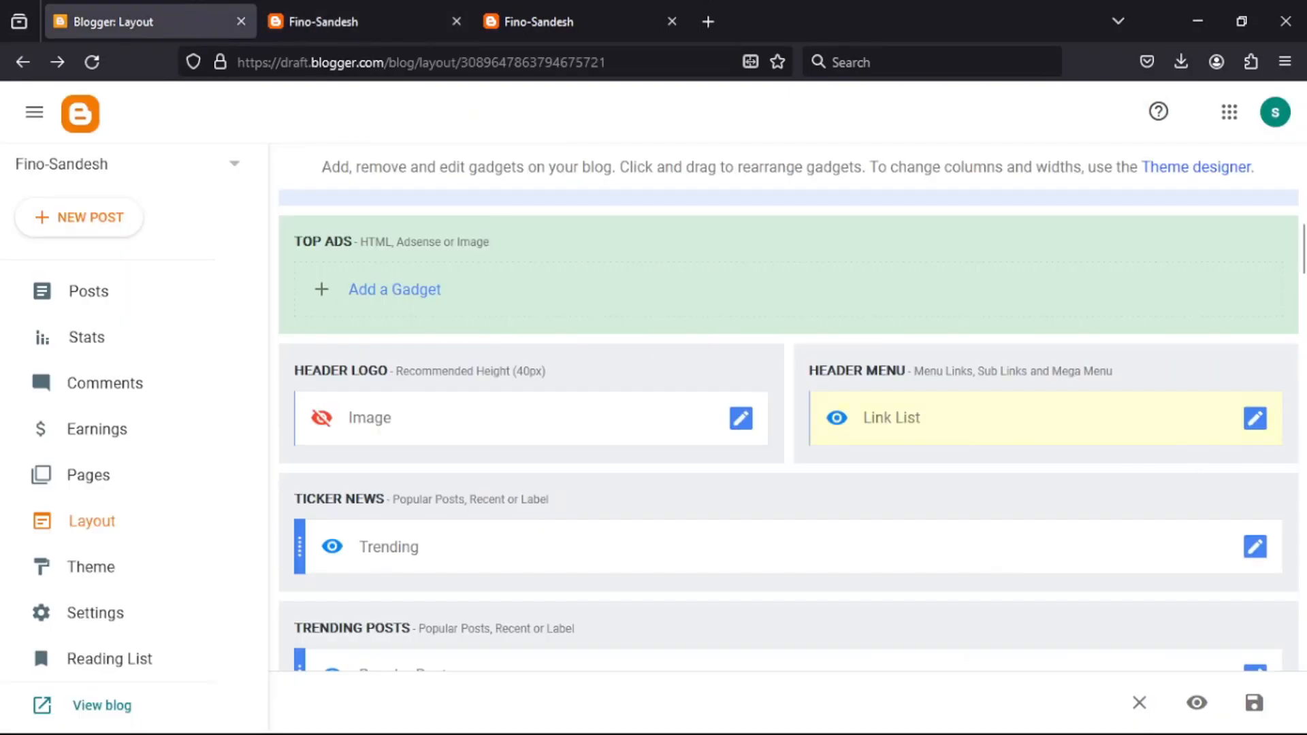
click(1256, 427)
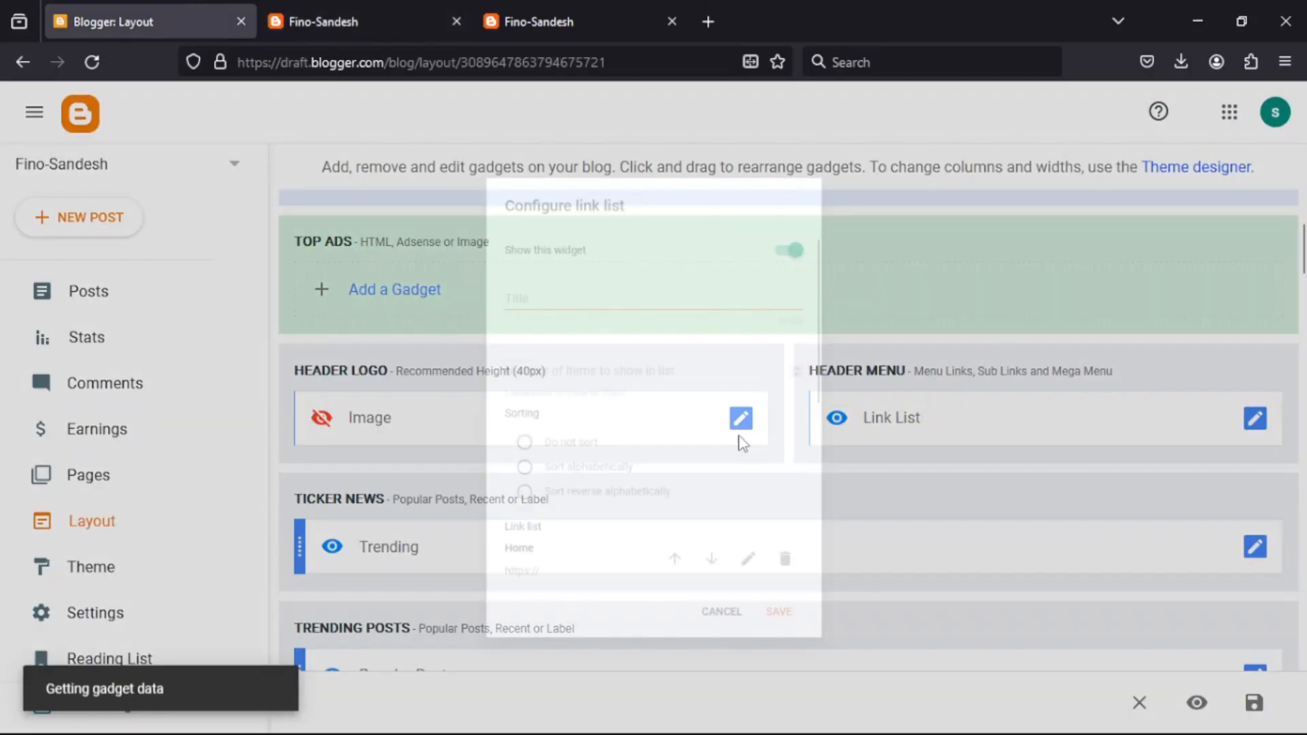
scroll(674, 477, down, 5)
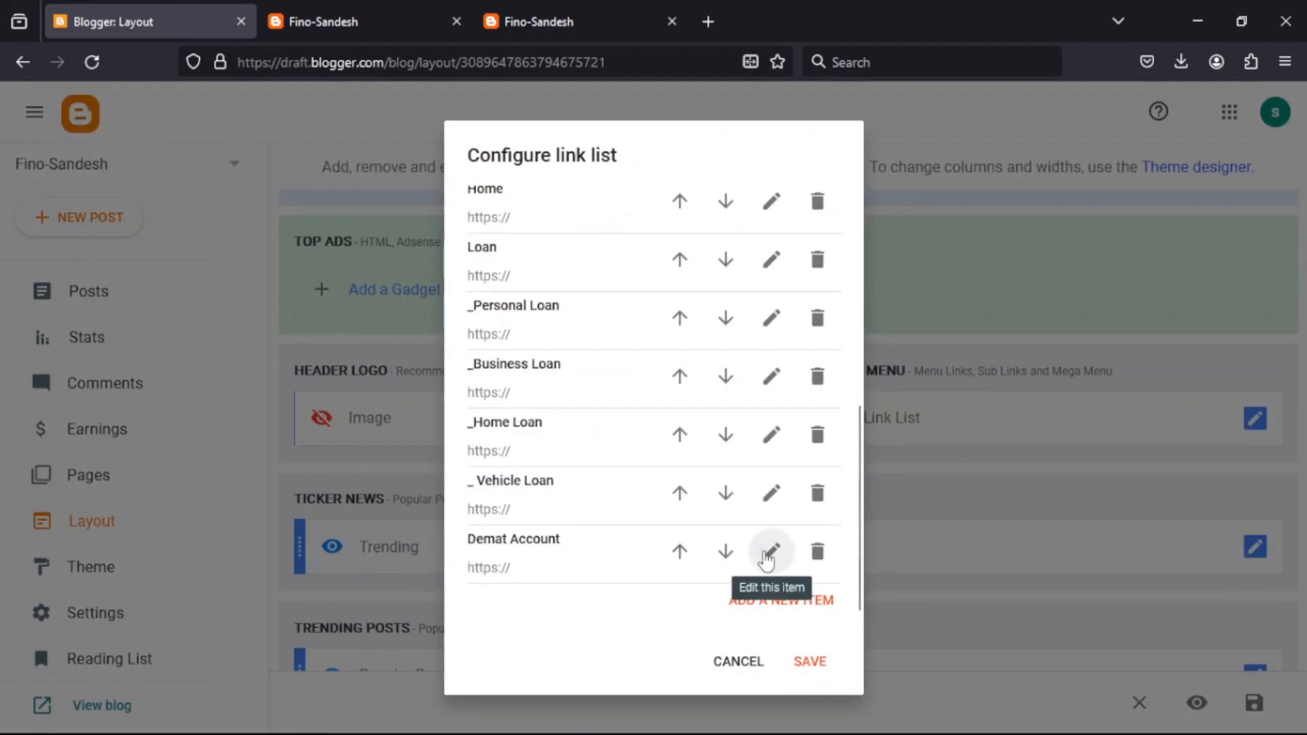
click(771, 551)
click(469, 379)
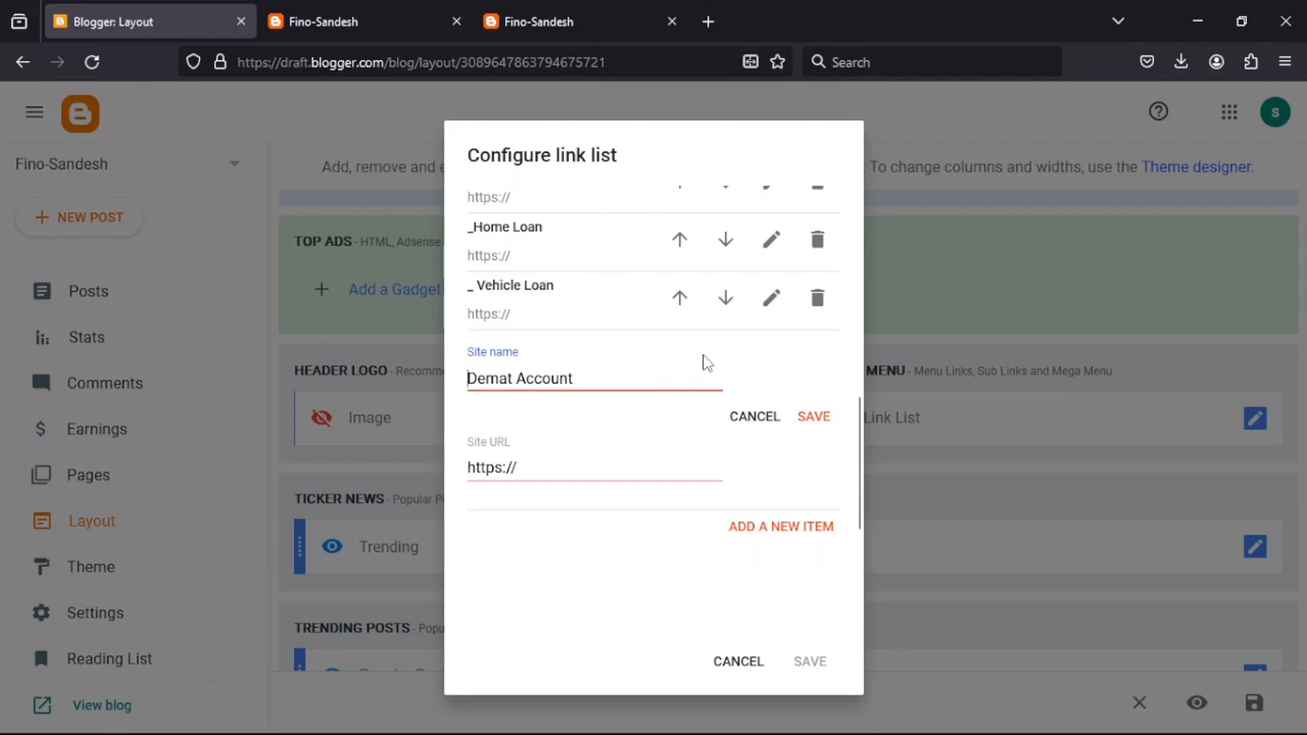
text(_)
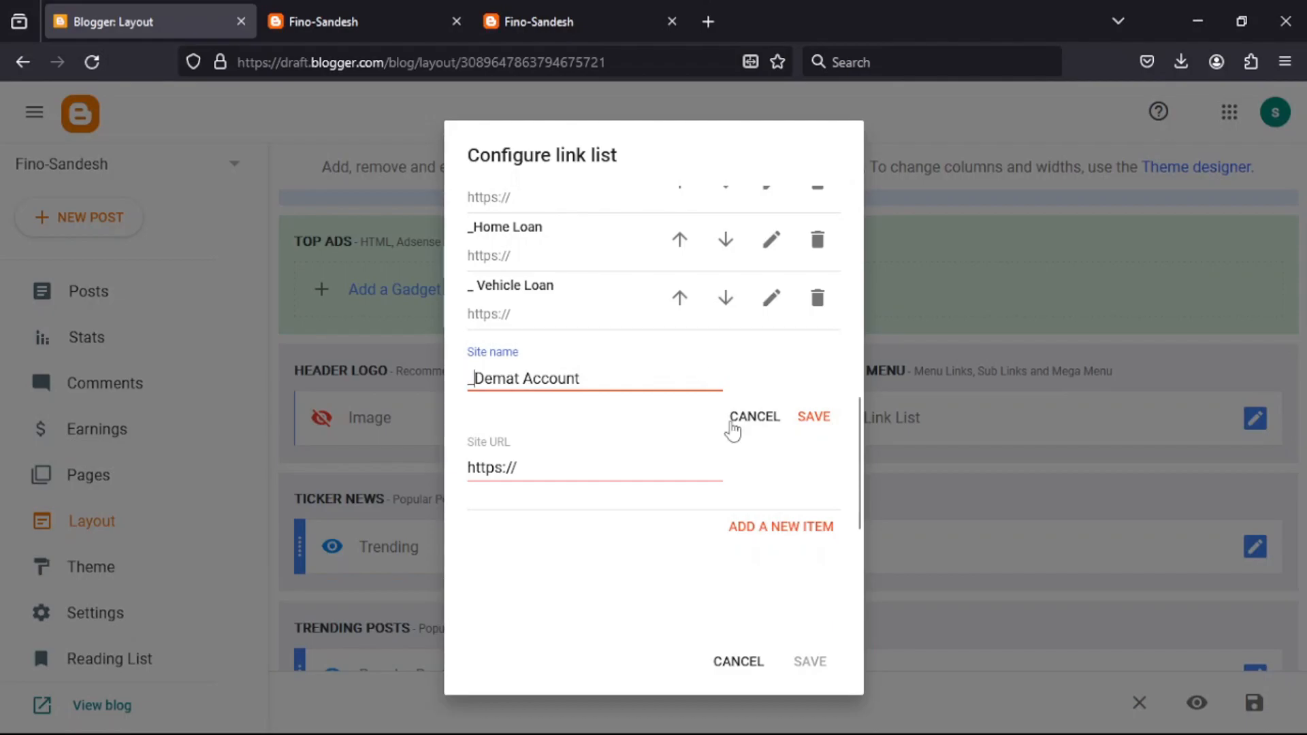
click(815, 416)
click(811, 662)
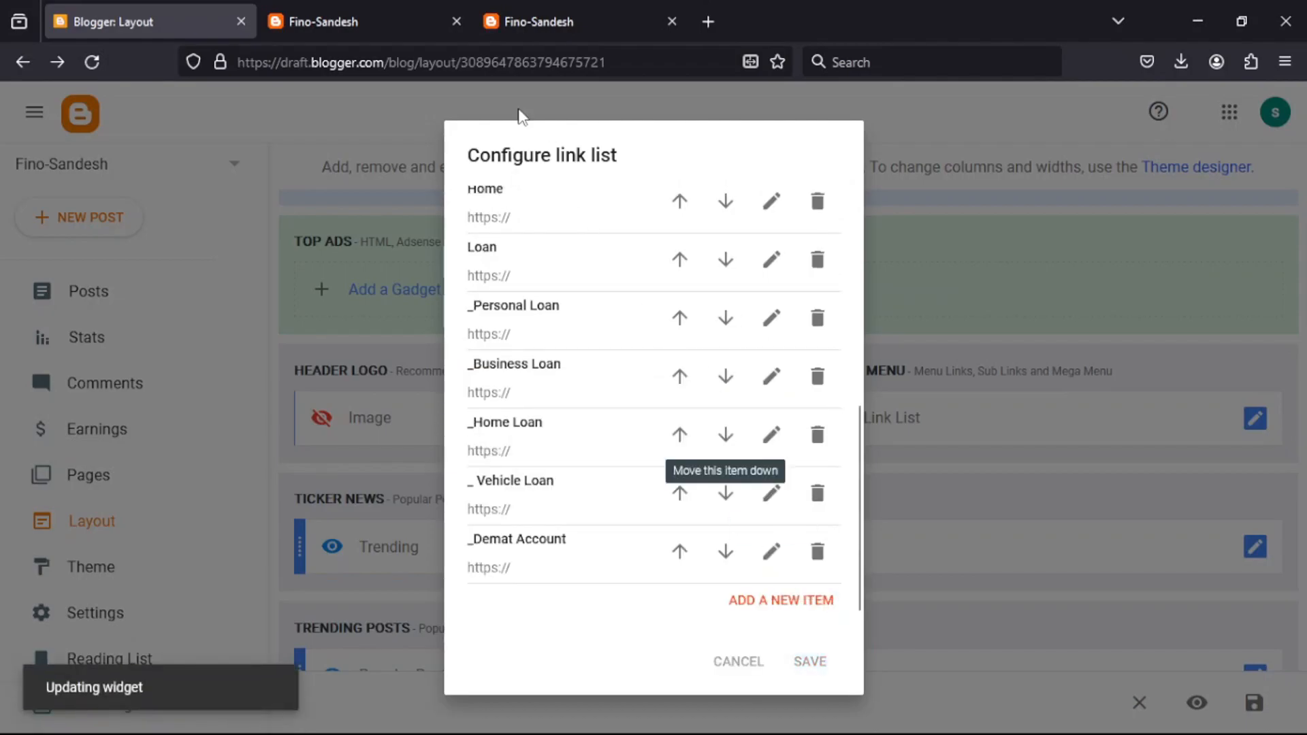
Reload the live blog to check where the Demat Account item sits in the header menu
click(408, 20)
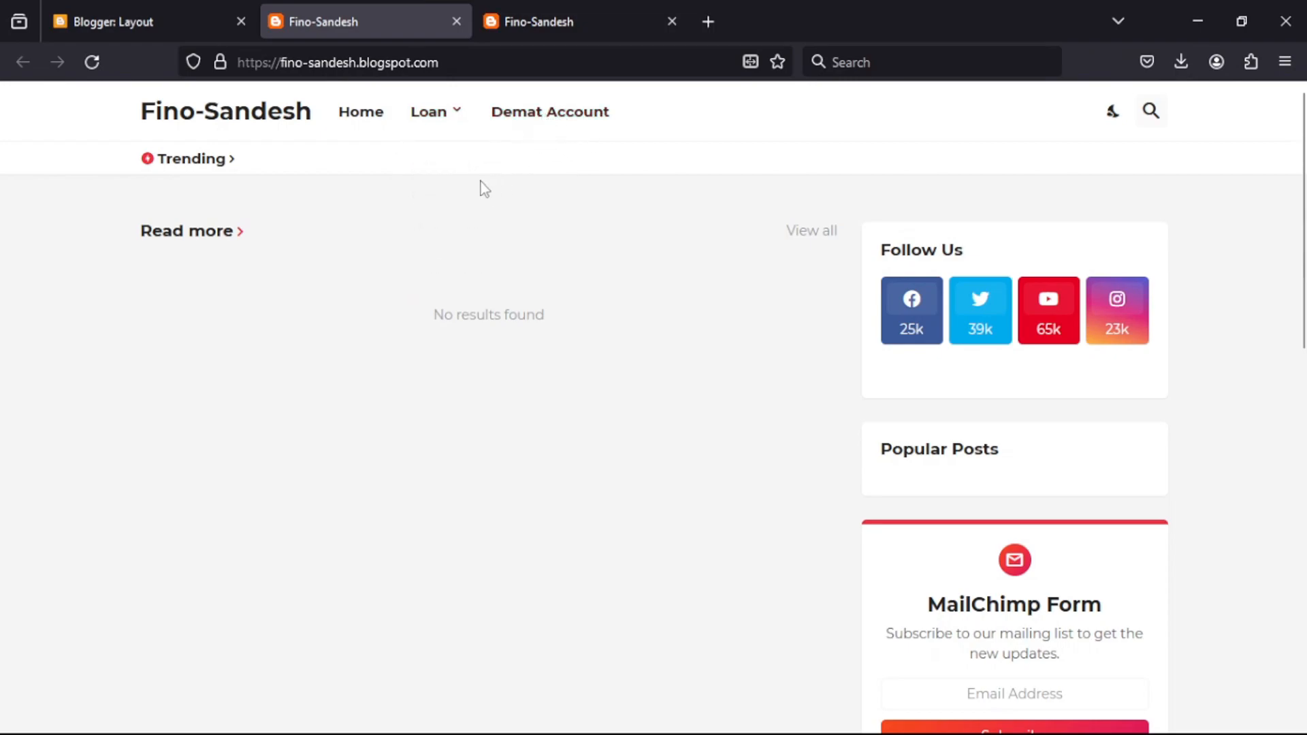
click(90, 58)
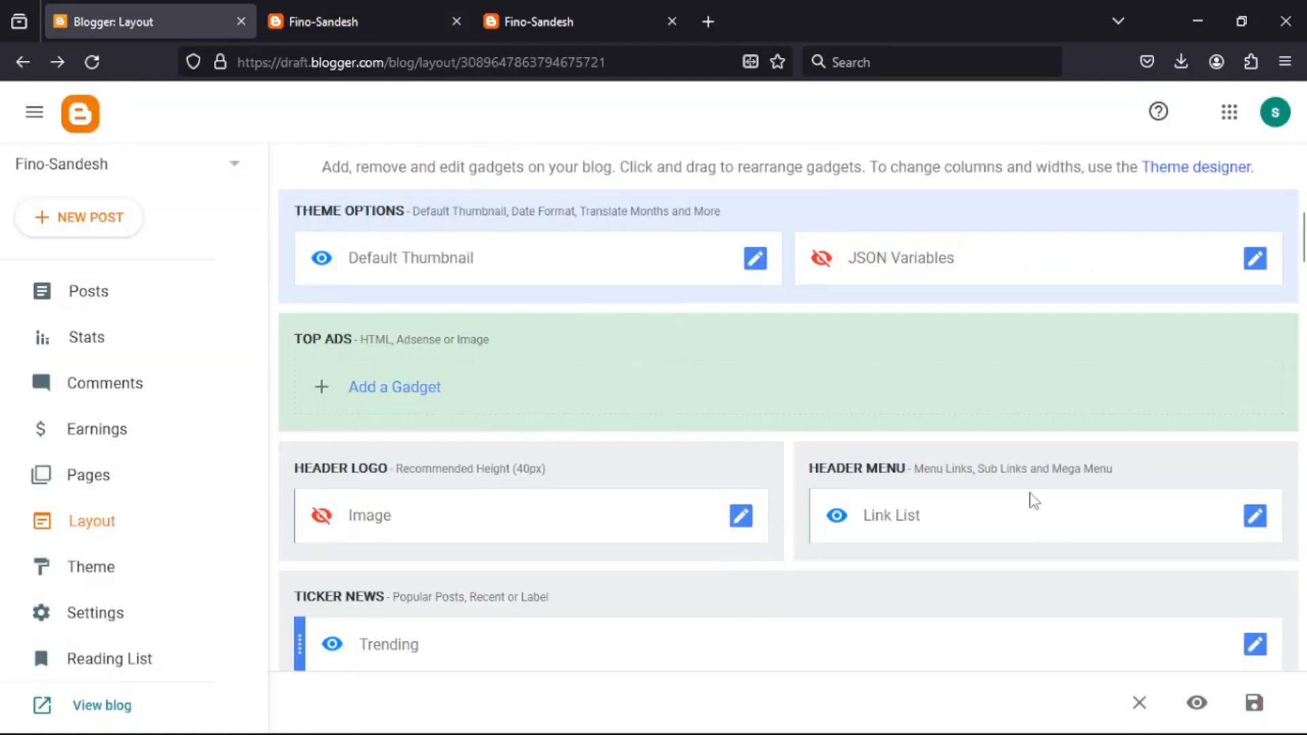
Rename the last Header Menu item to "__Demat Account" to nest it under Vehicle Loan, and save the gadget
click(1256, 518)
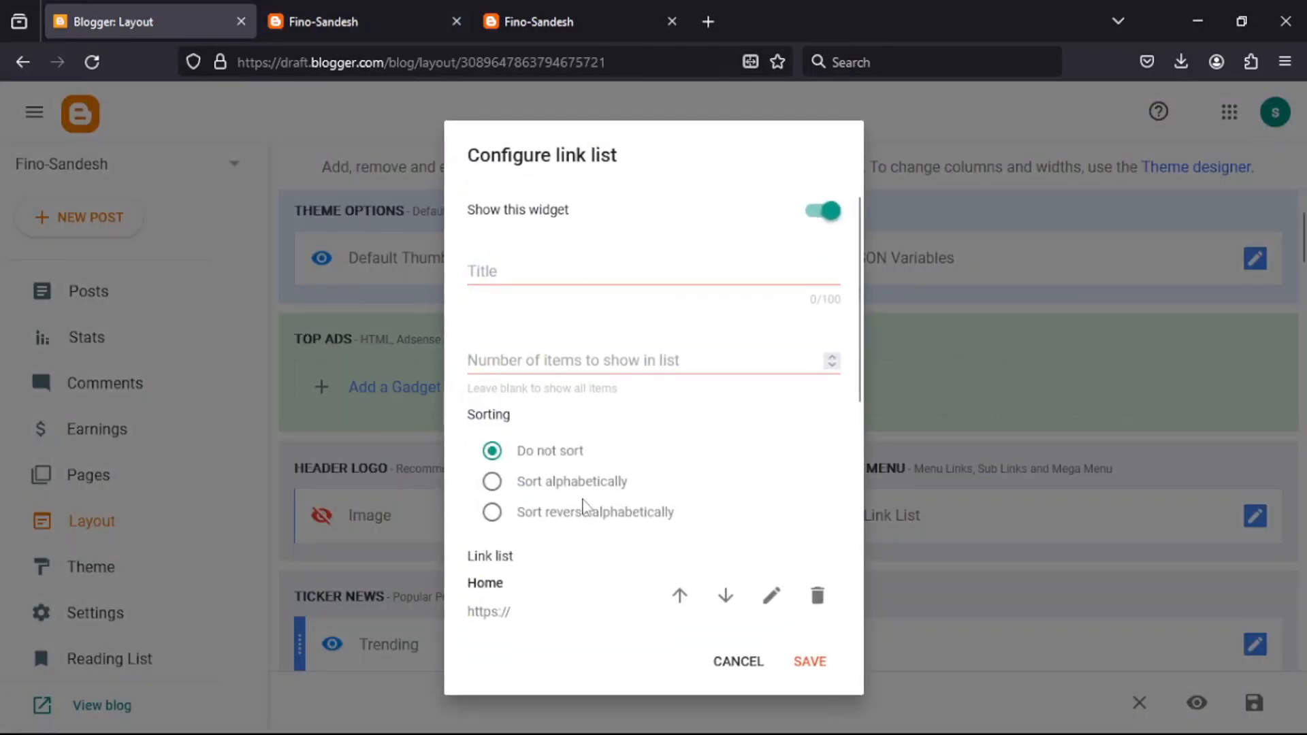
scroll(584, 516, down, 5)
click(771, 551)
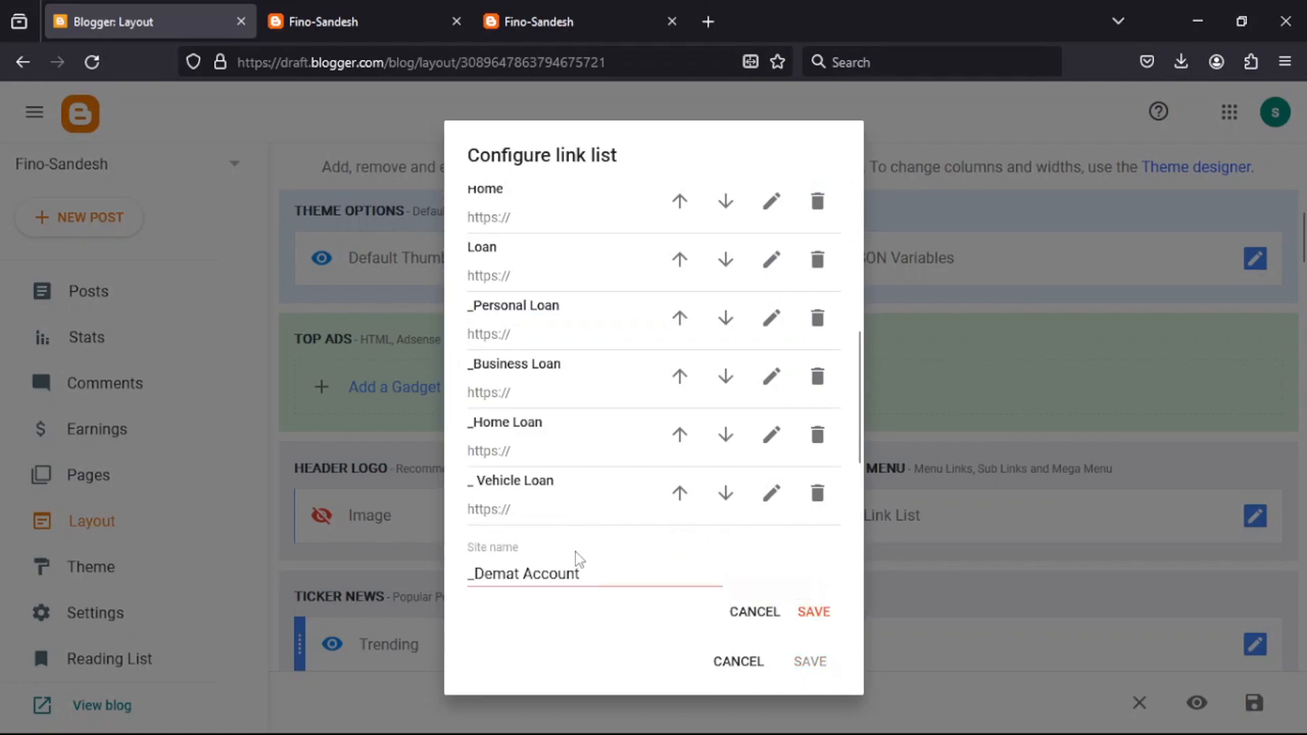
scroll(528, 538, down, 3)
click(470, 382)
text(_)
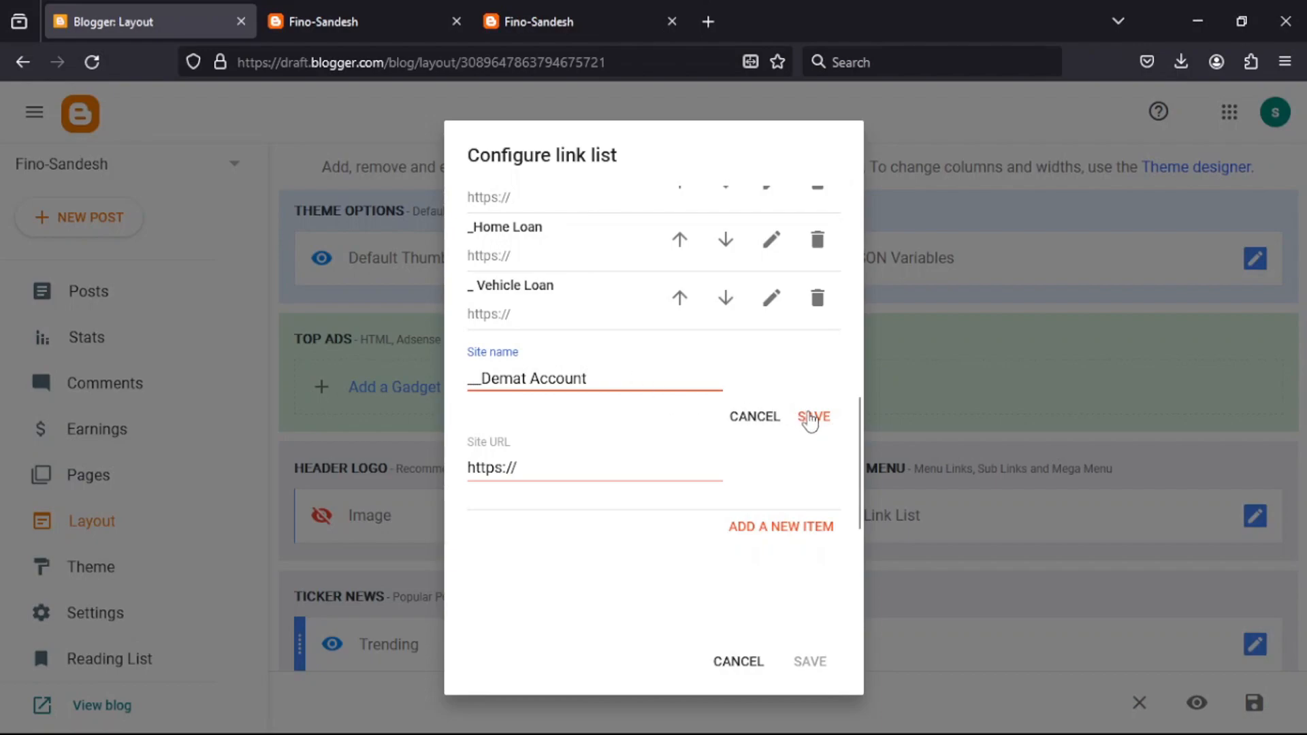
click(795, 415)
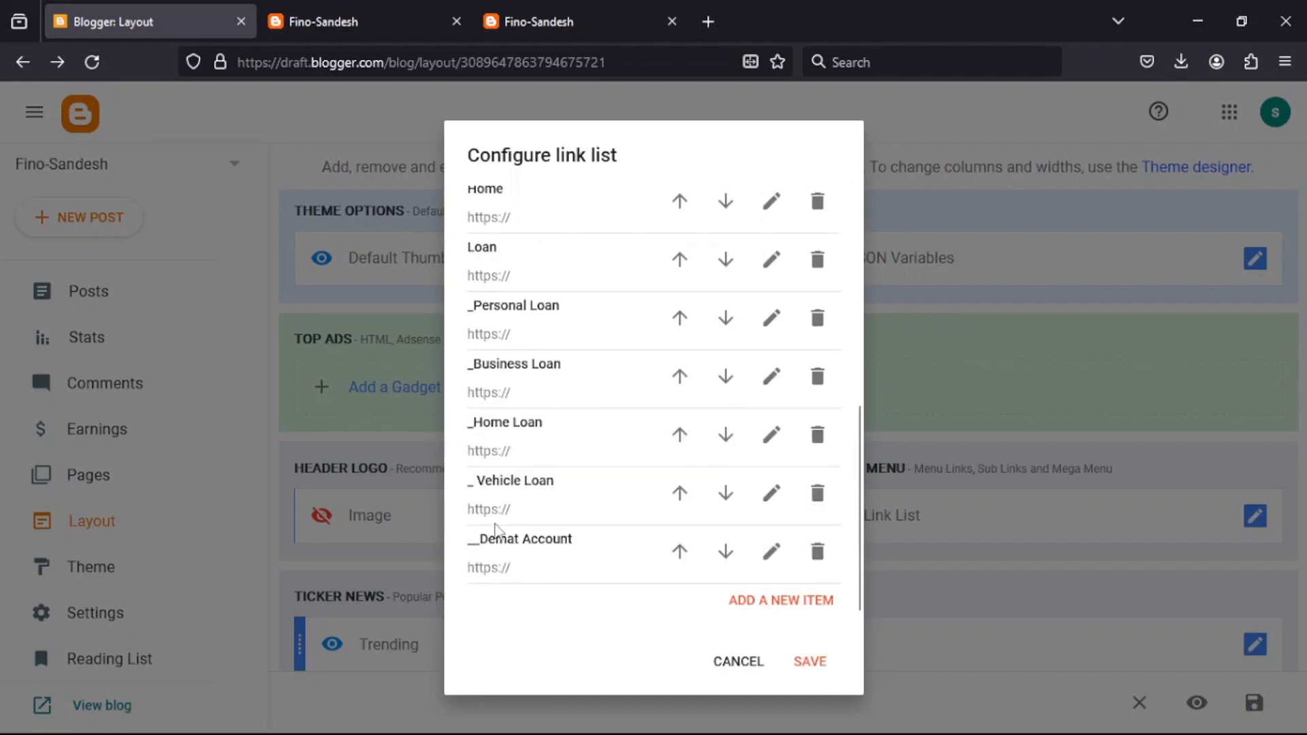
click(822, 666)
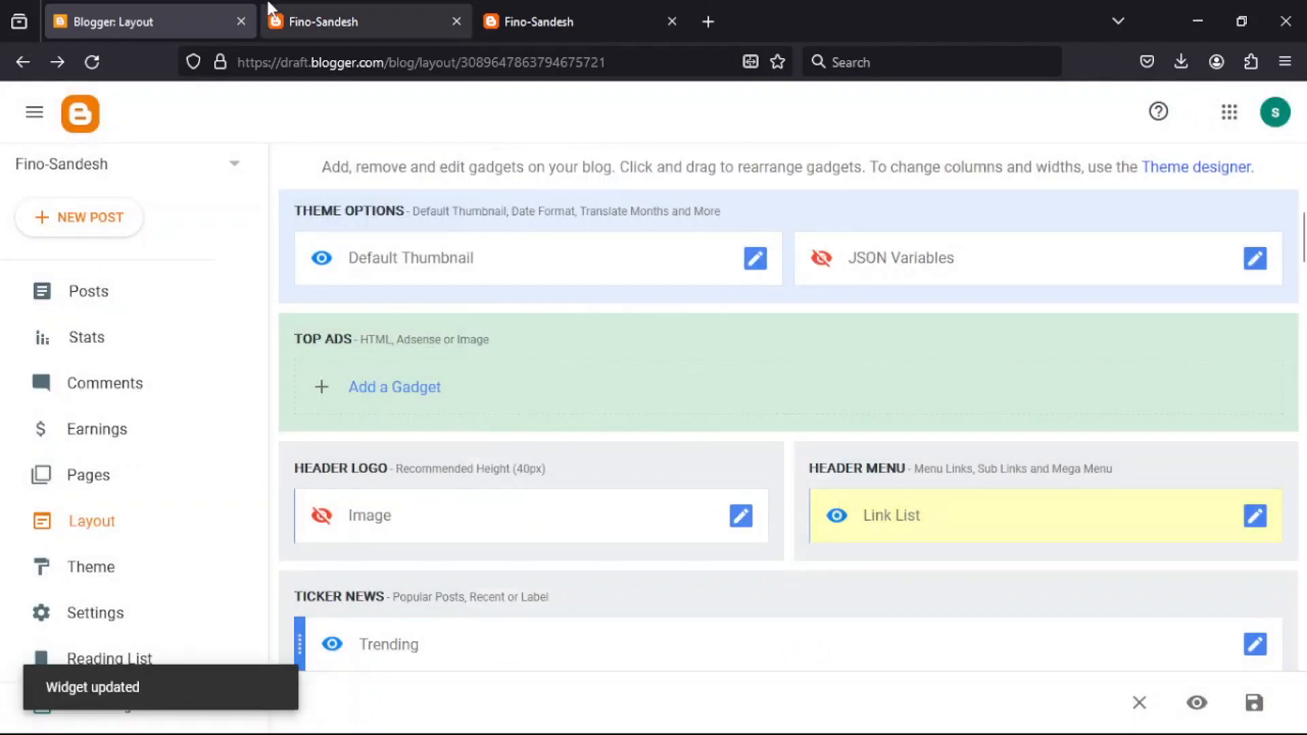
Reload the live blog, examine the Loan dropdown and its nested Vehicle Loan submenu, and return to the Blogger layout
click(269, 7)
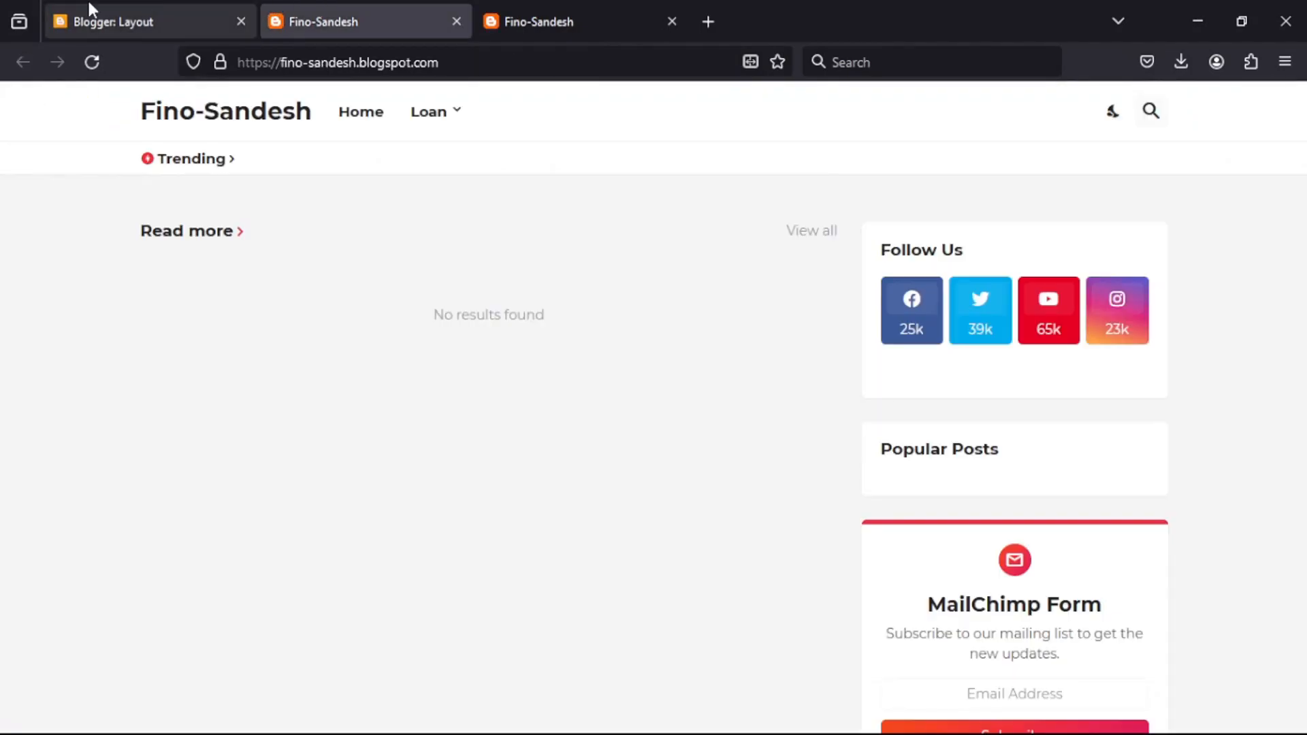
click(90, 61)
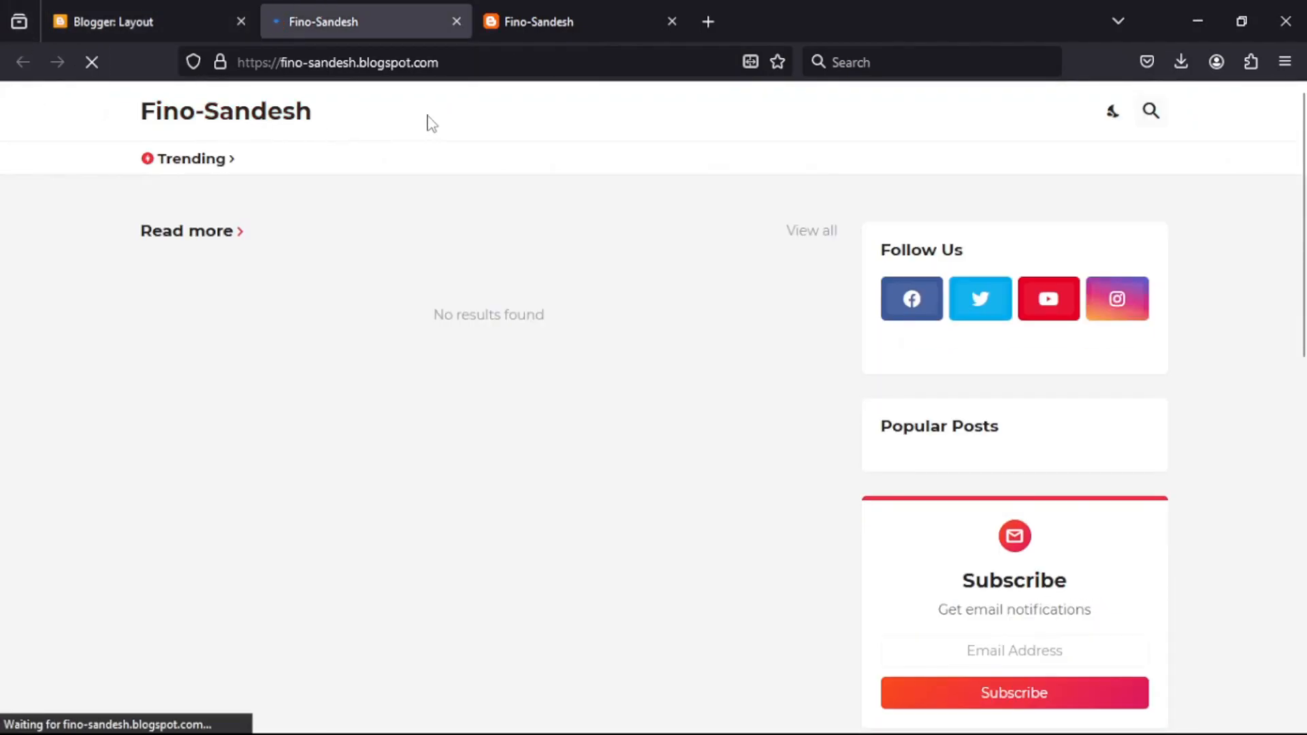
mouse_move(444, 123)
mouse_move(475, 264)
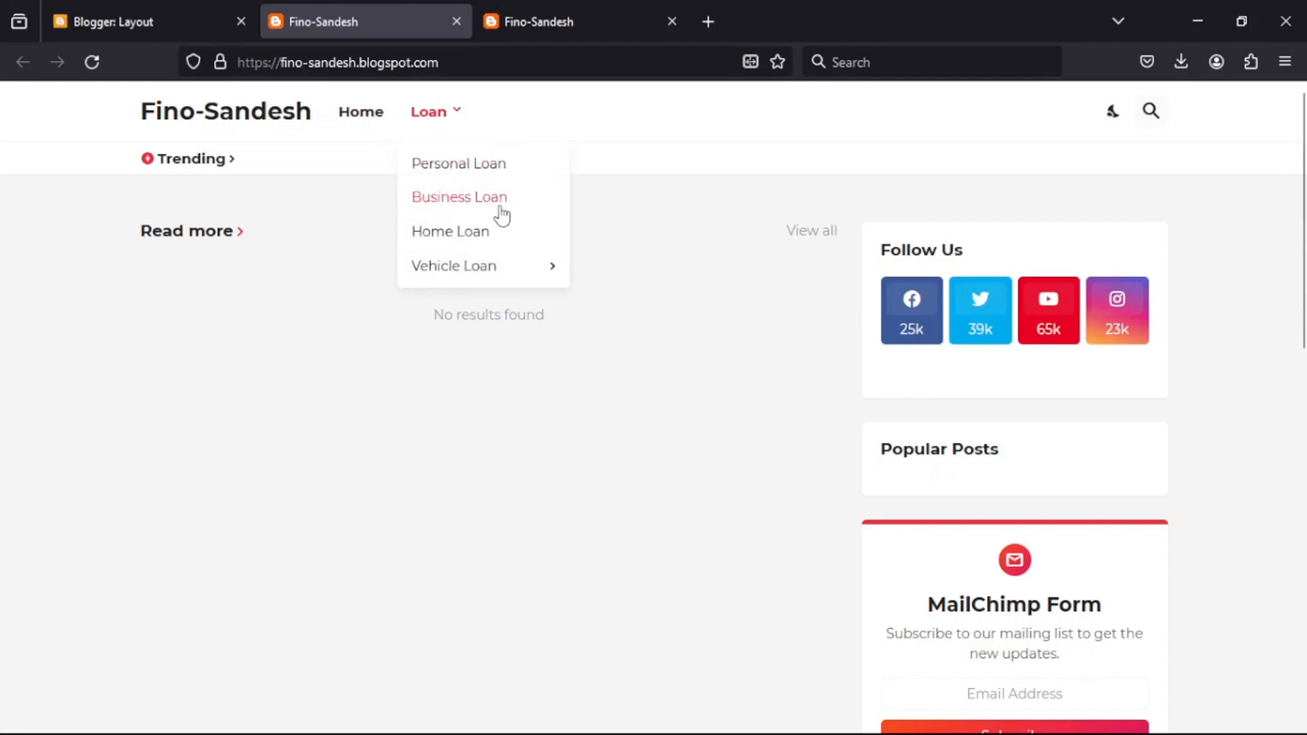
click(202, 19)
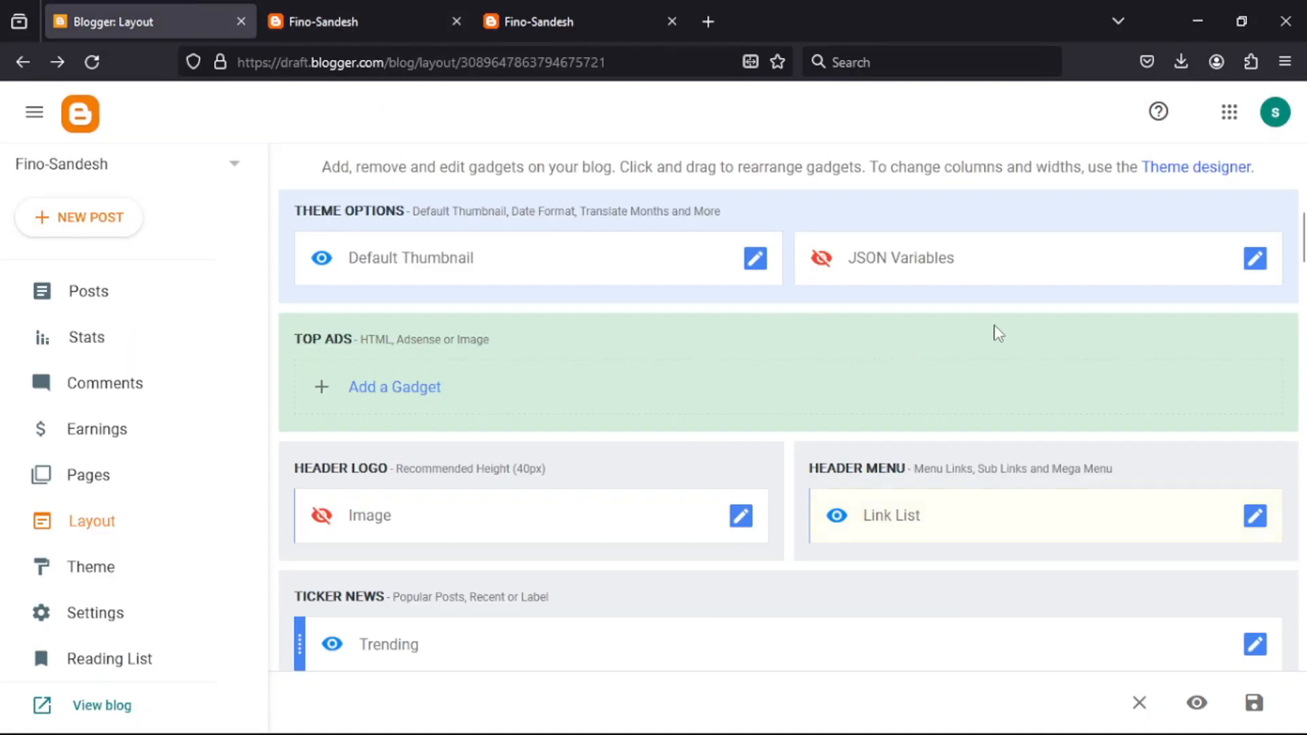
In the Header Menu link list, delete the "__Demat Account" item and add a "__Car Loan" item under Vehicle Loan
click(1256, 515)
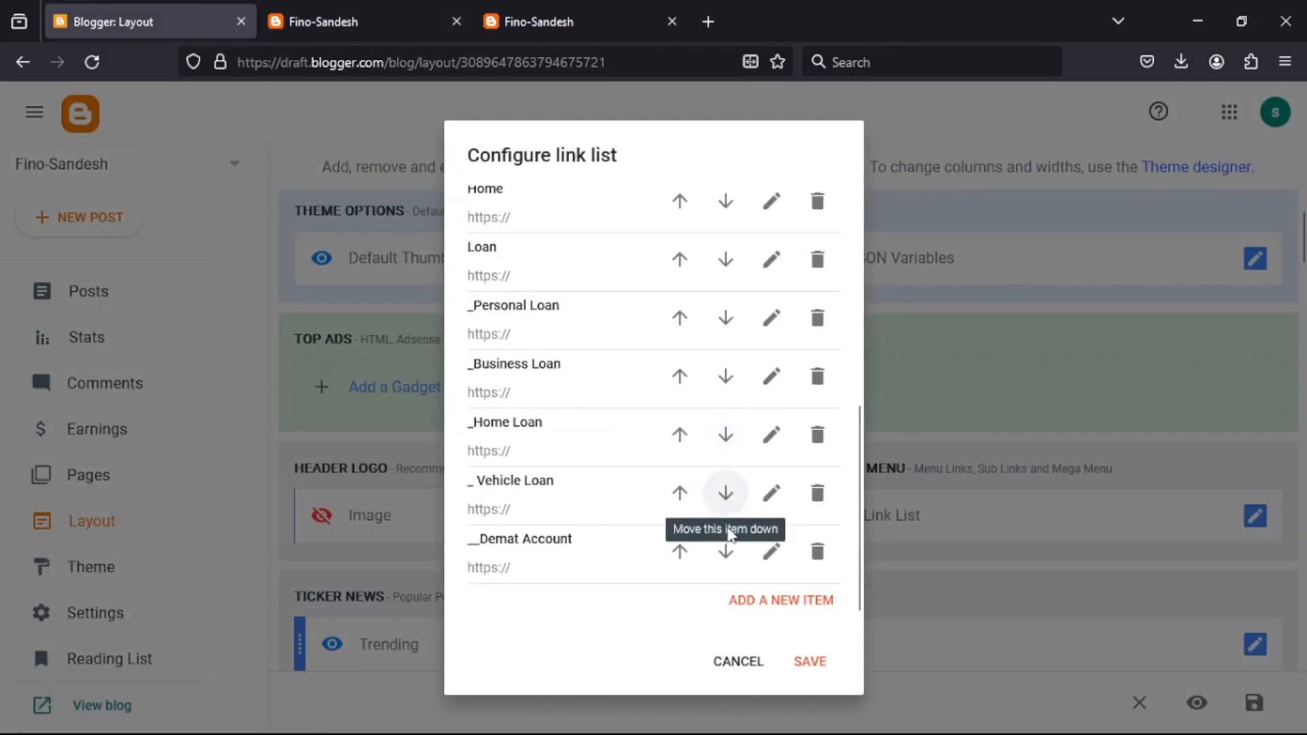
click(817, 552)
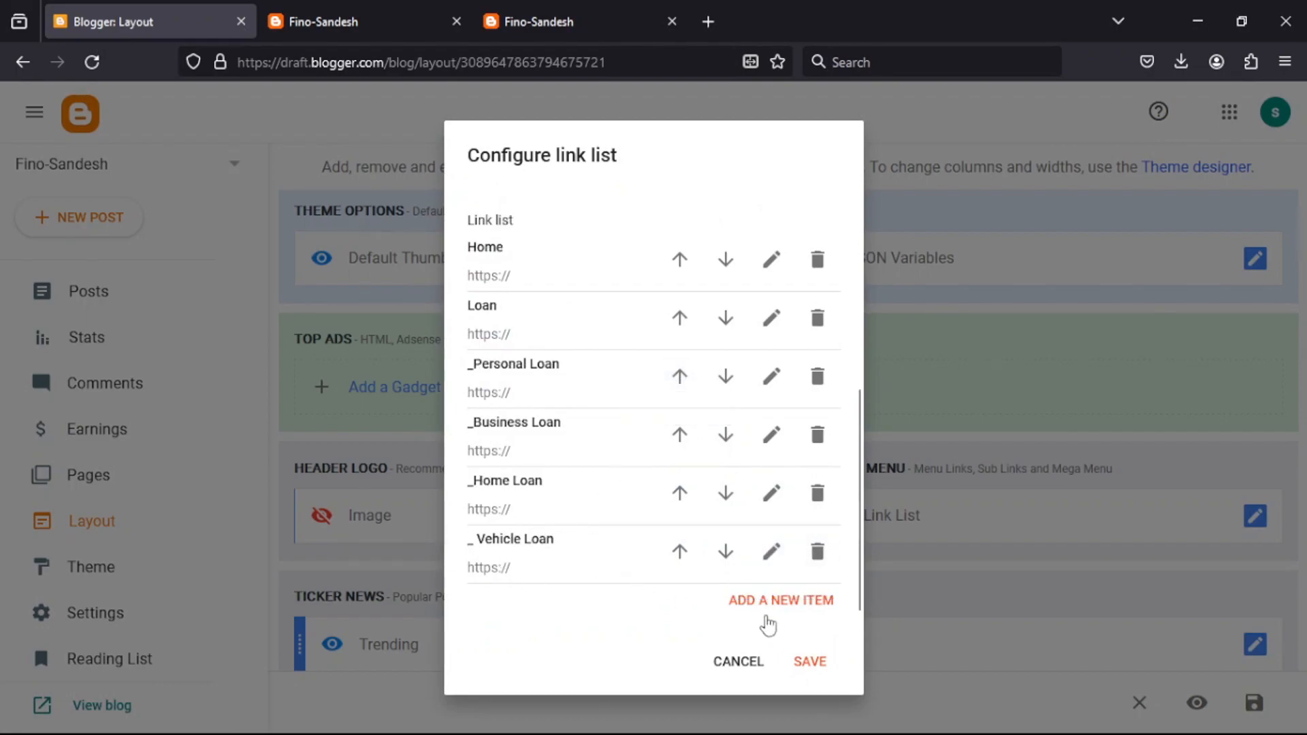
click(777, 603)
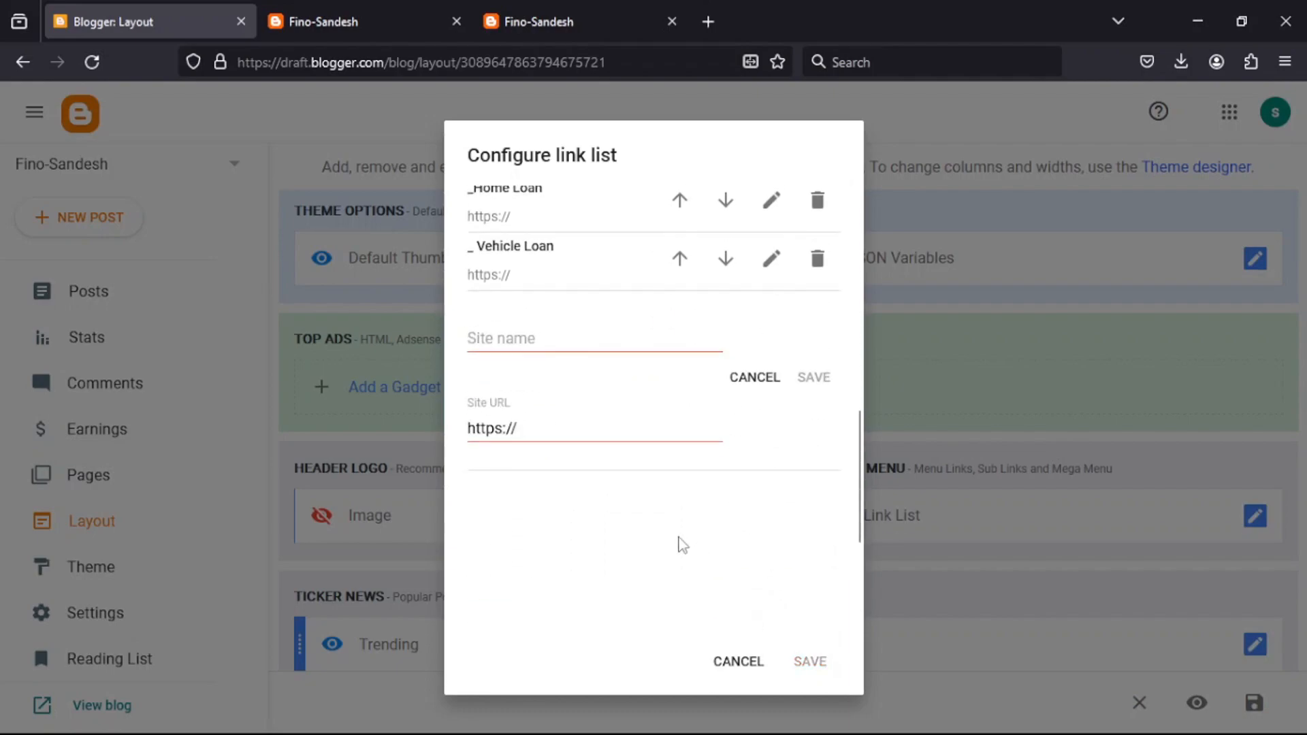
scroll(592, 457, up, 2)
click(498, 448)
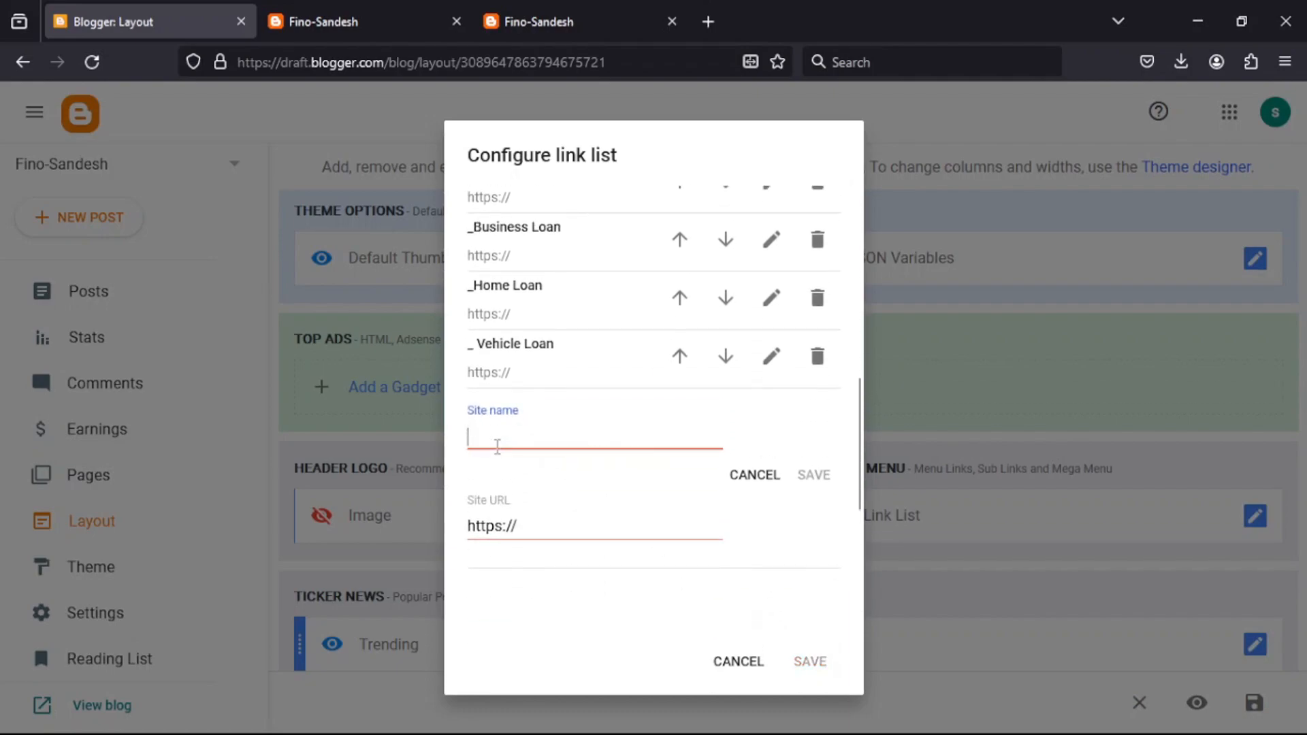
text(_)
text(_Car Loan)
key(Return)
Add a "__Bike Loan" item below "__Car Loan" and save the Header Menu gadget
text(__Bike Loan)
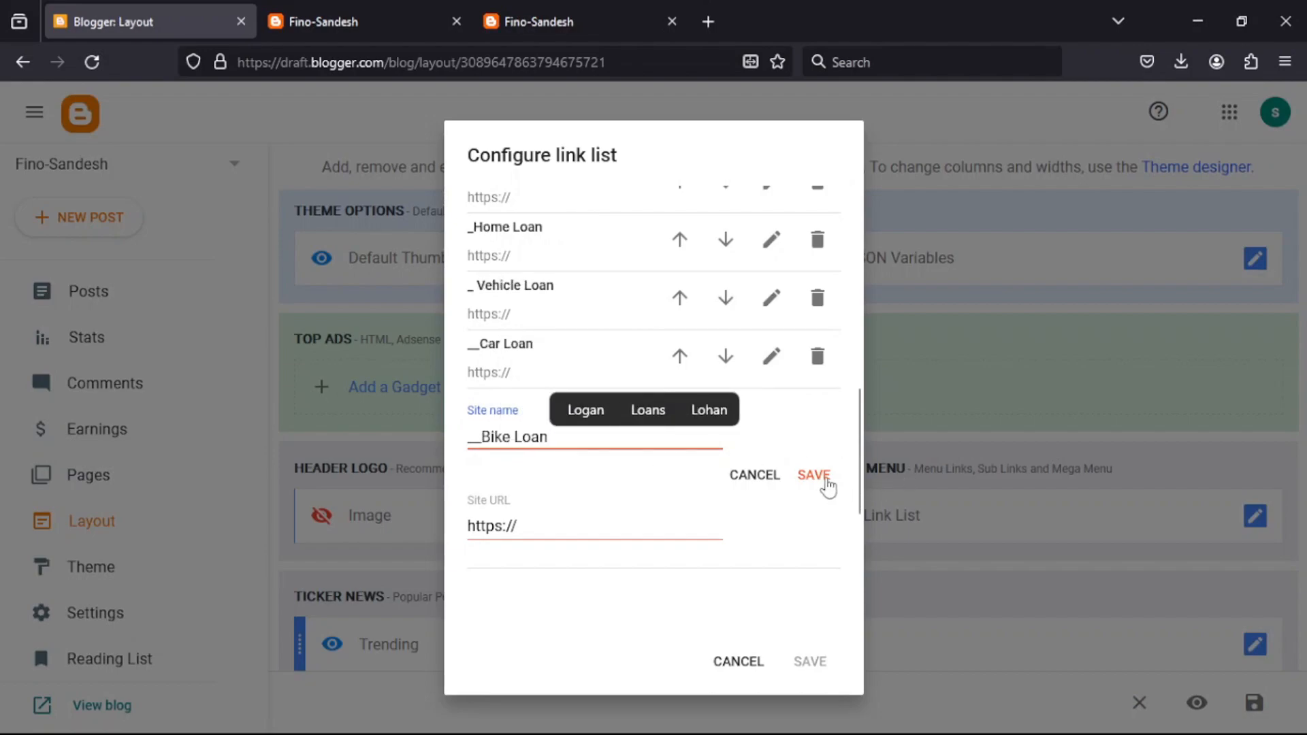
click(825, 479)
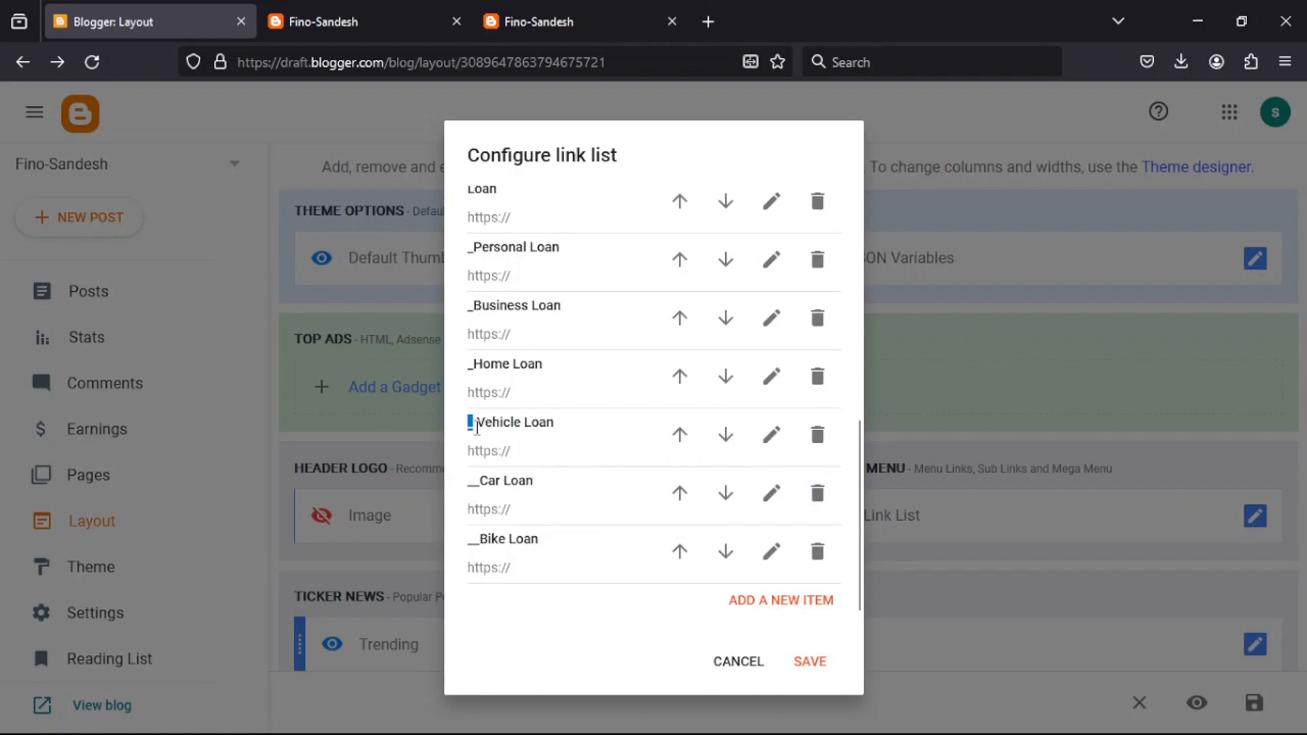
drag(560, 430, 469, 434)
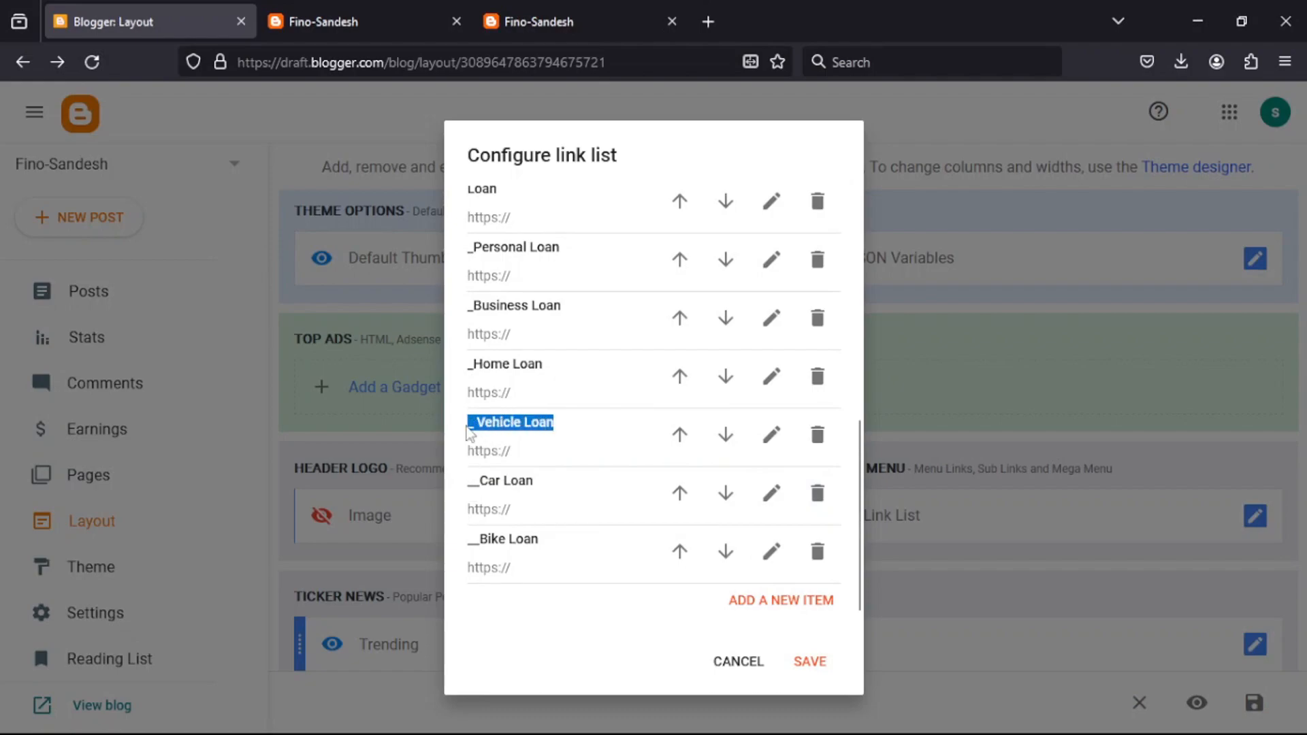
click(473, 486)
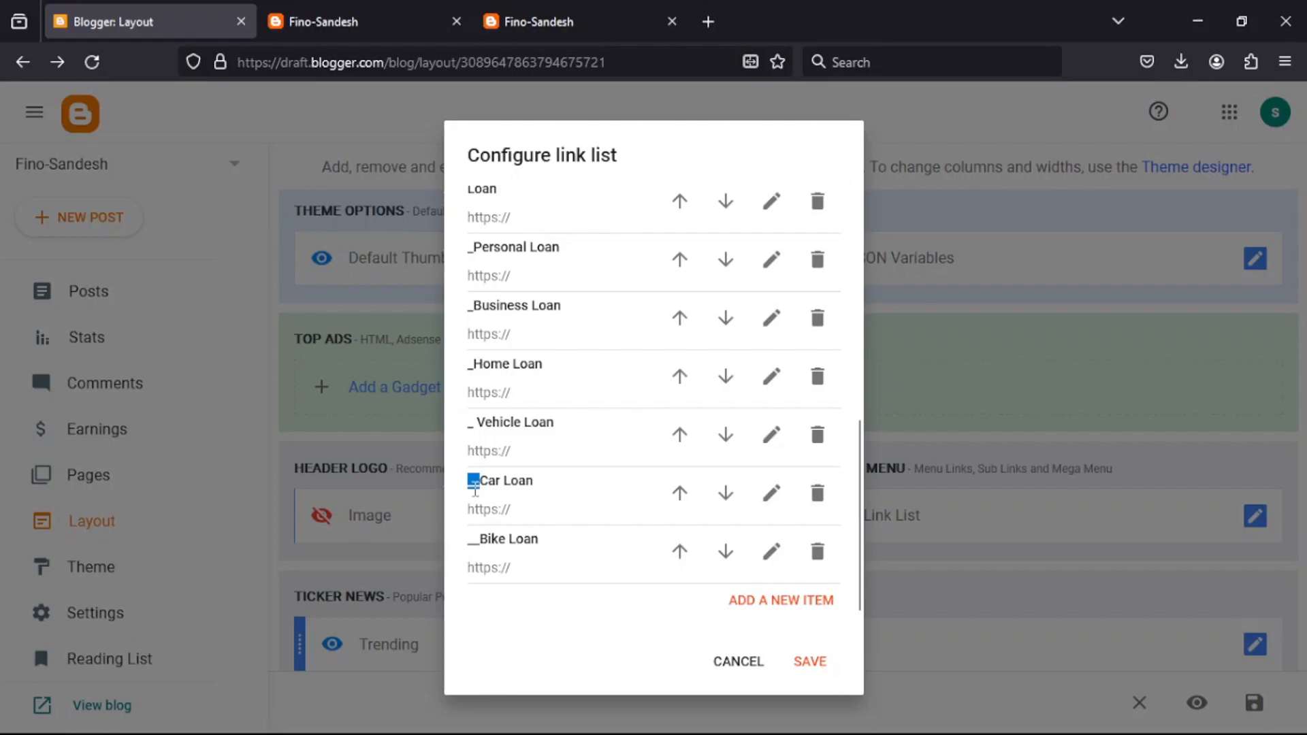
click(815, 665)
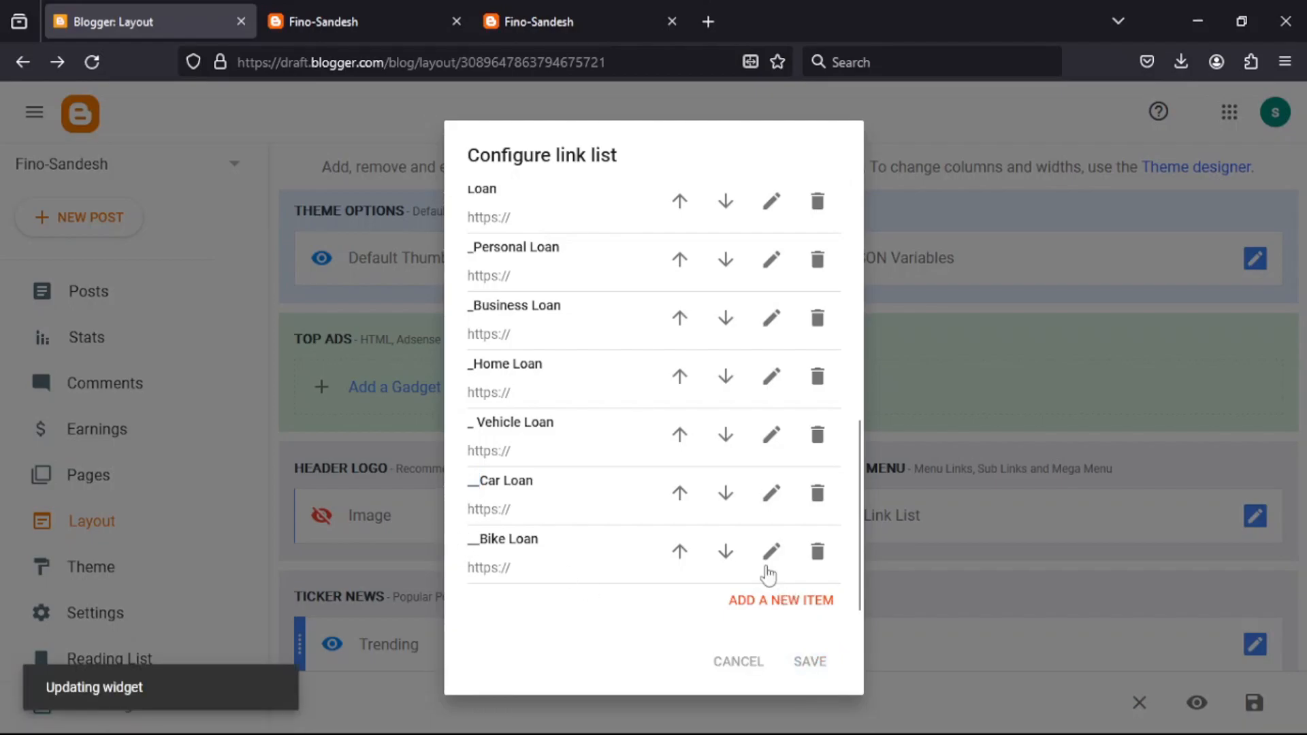
Reload the live blog and examine the Vehicle Loan submenu inside the Loan dropdown
click(275, 21)
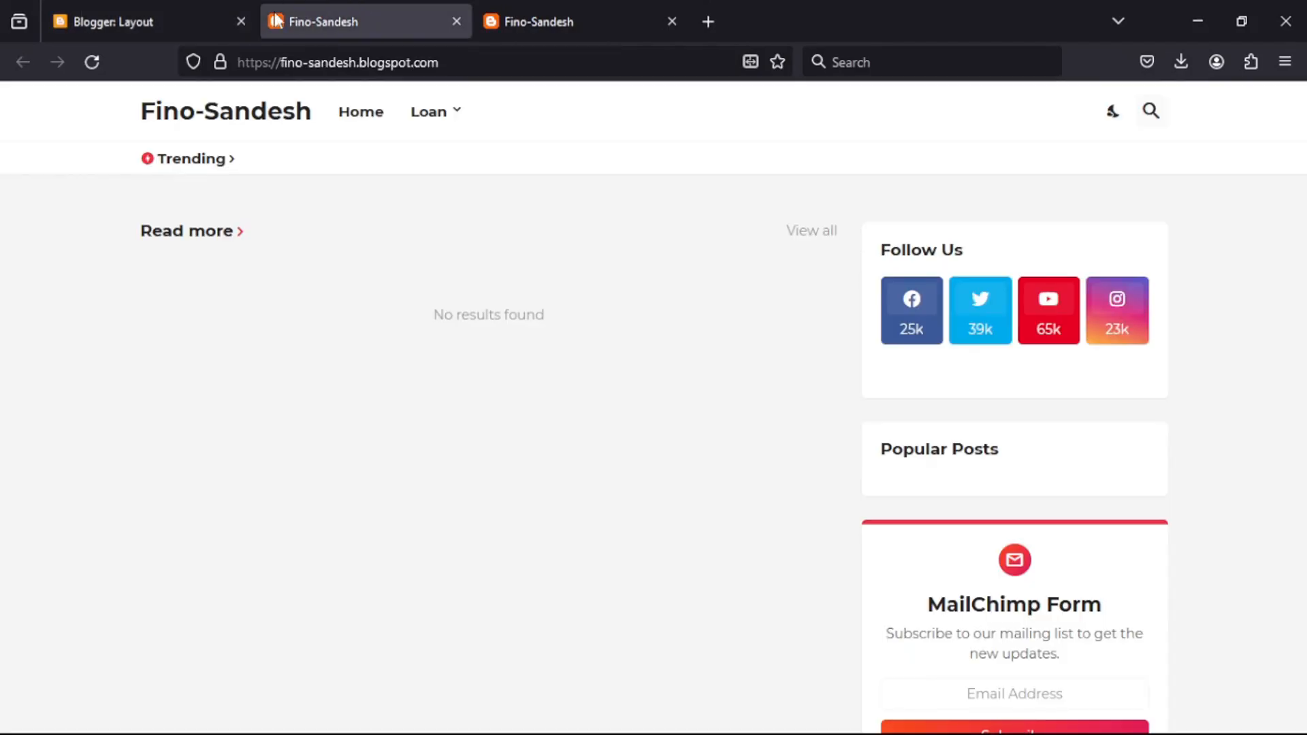
click(92, 62)
mouse_move(438, 122)
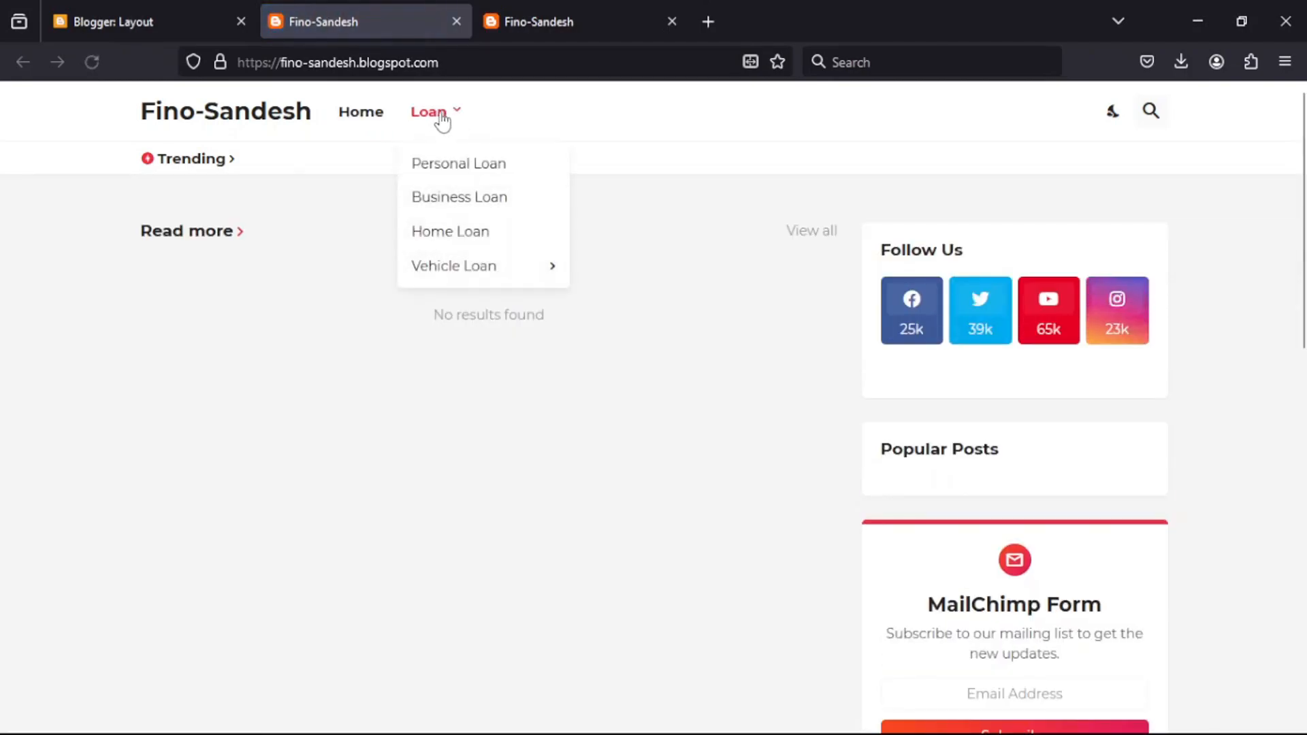
mouse_move(454, 269)
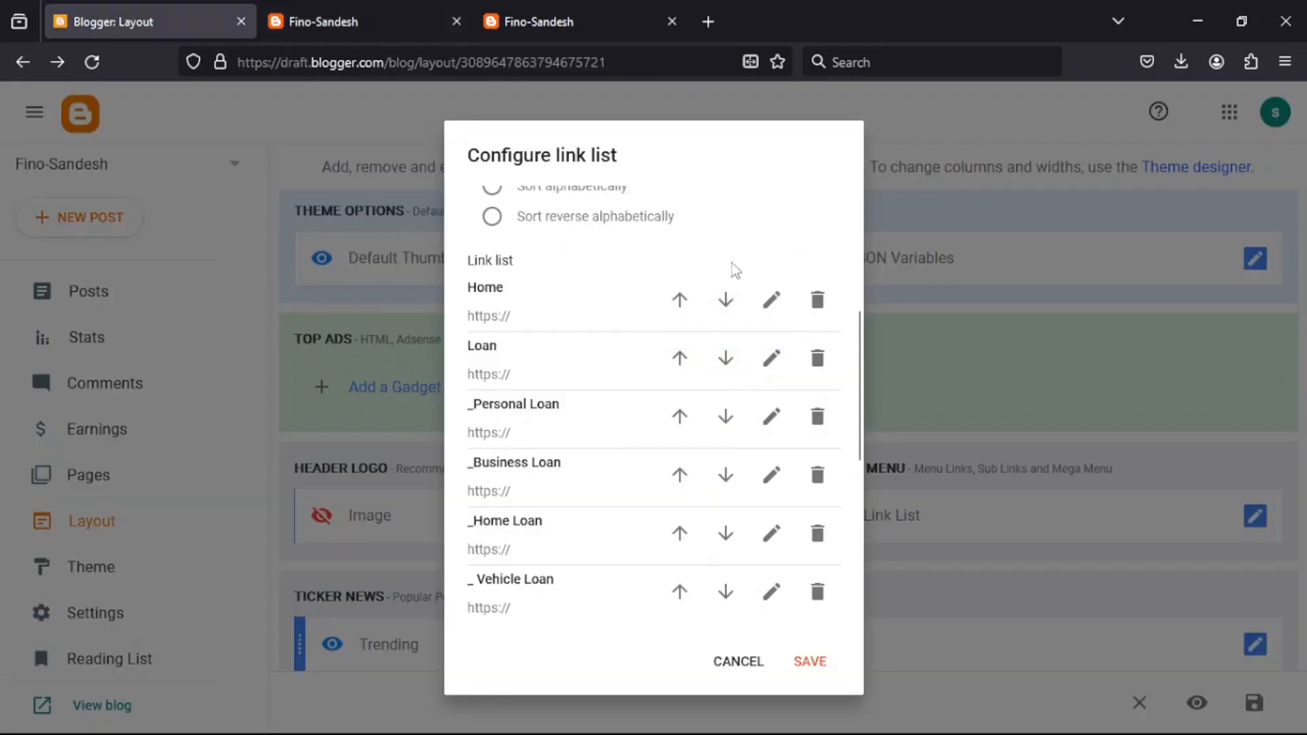
Move the Saving A/C item above Demat A/C in the Header Menu link list and save the gadget
scroll(615, 455, down, 5)
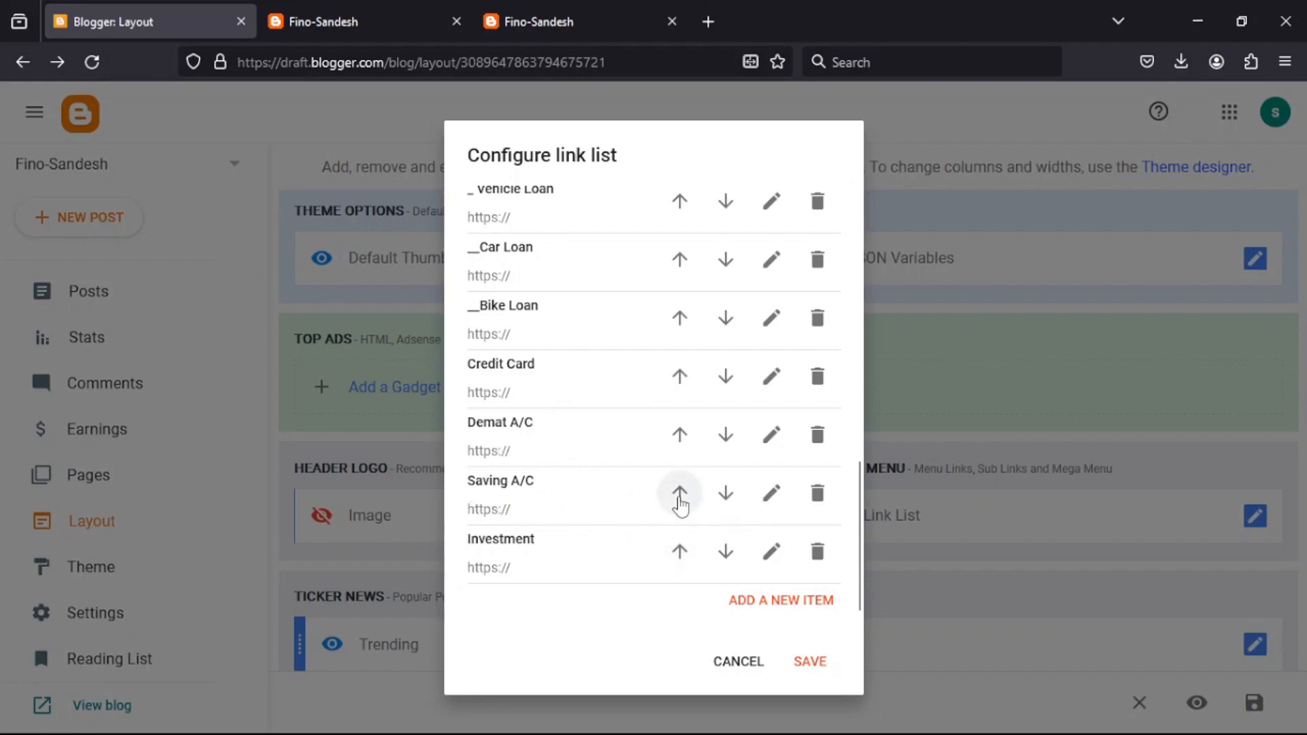
click(679, 503)
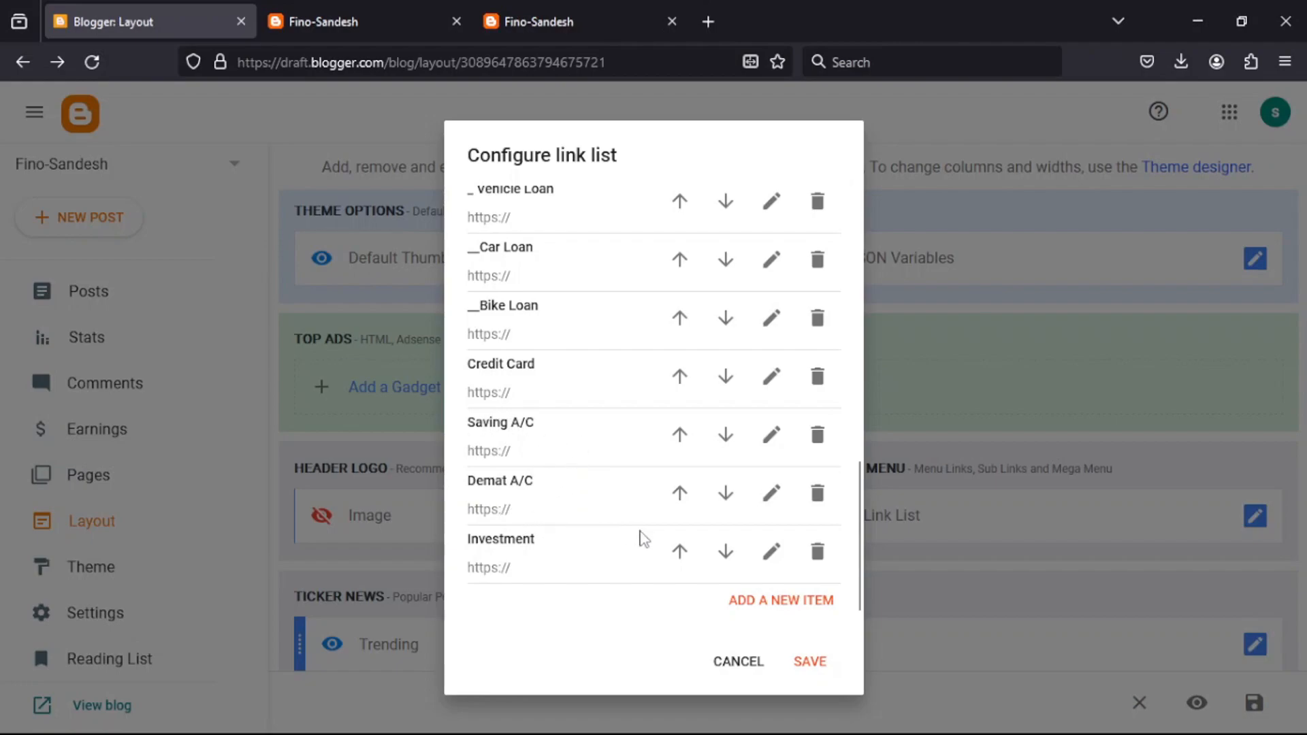
click(805, 671)
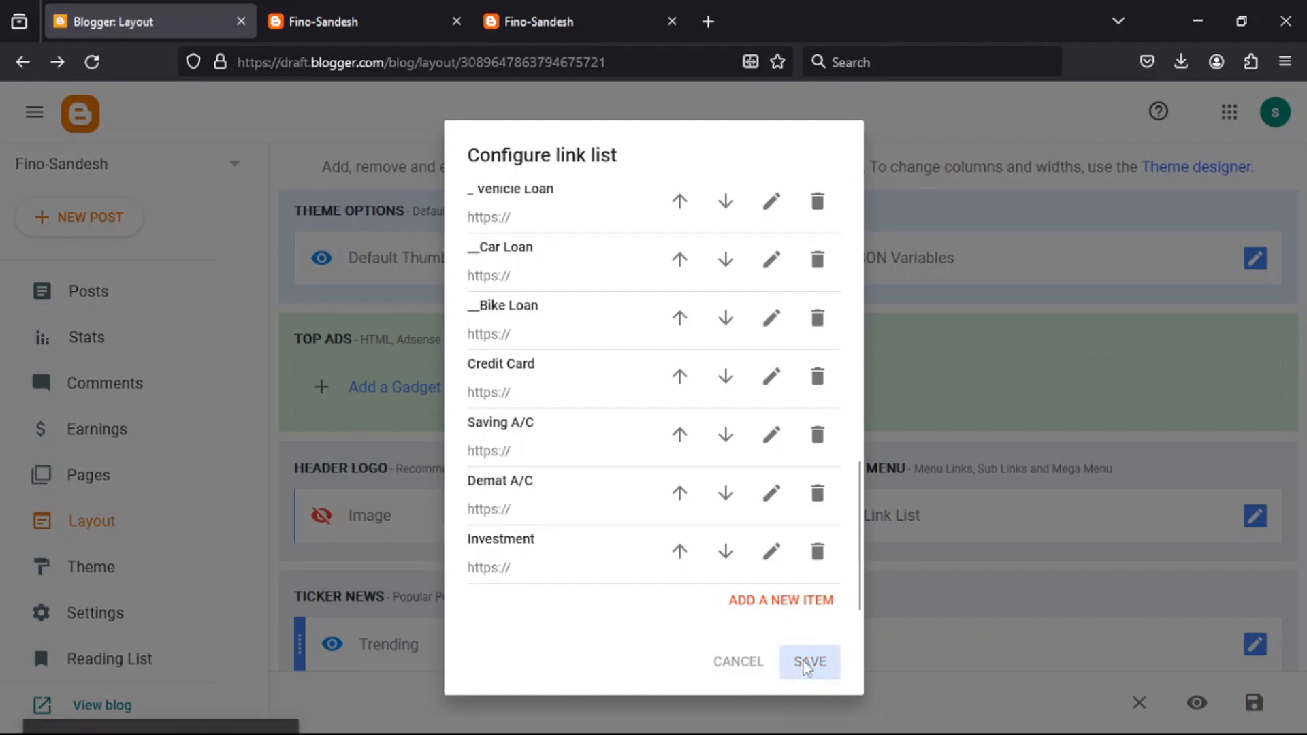
Reload the live blog and check the header menu items along with the Loan and Vehicle Loan submenus
click(365, 8)
click(91, 61)
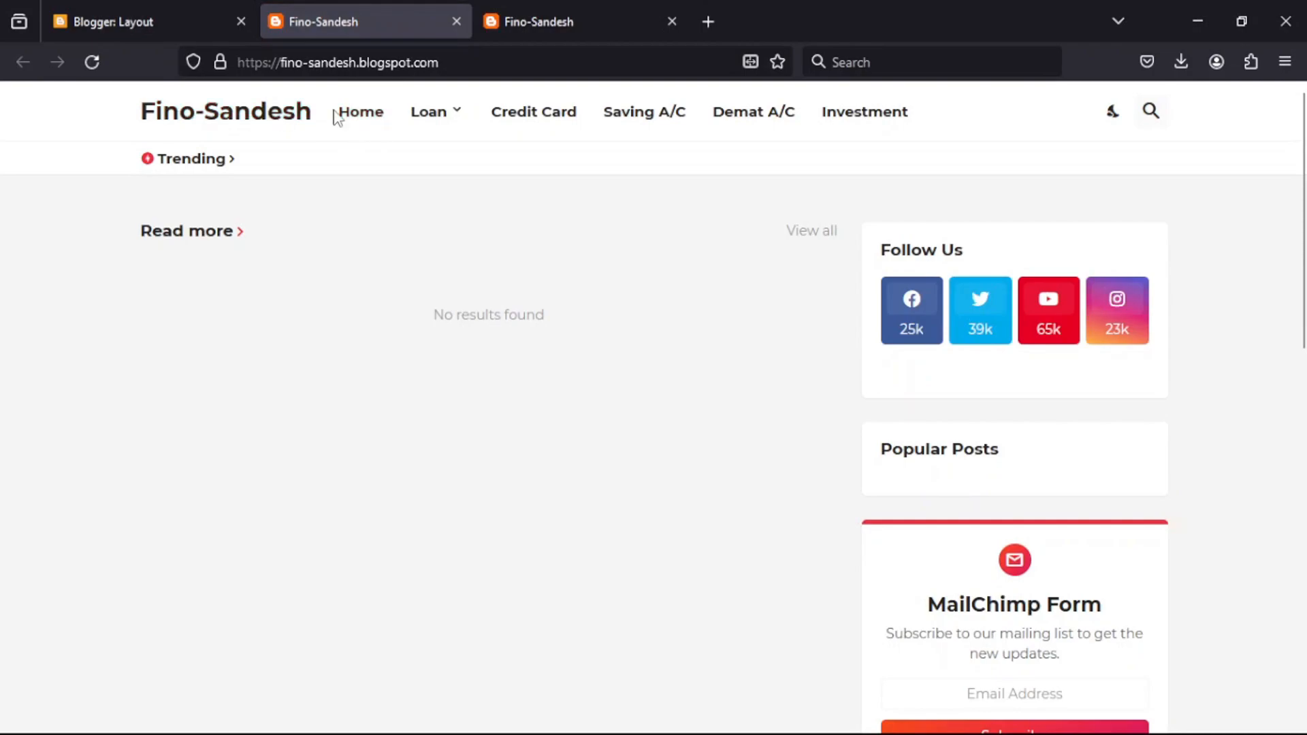
mouse_move(438, 120)
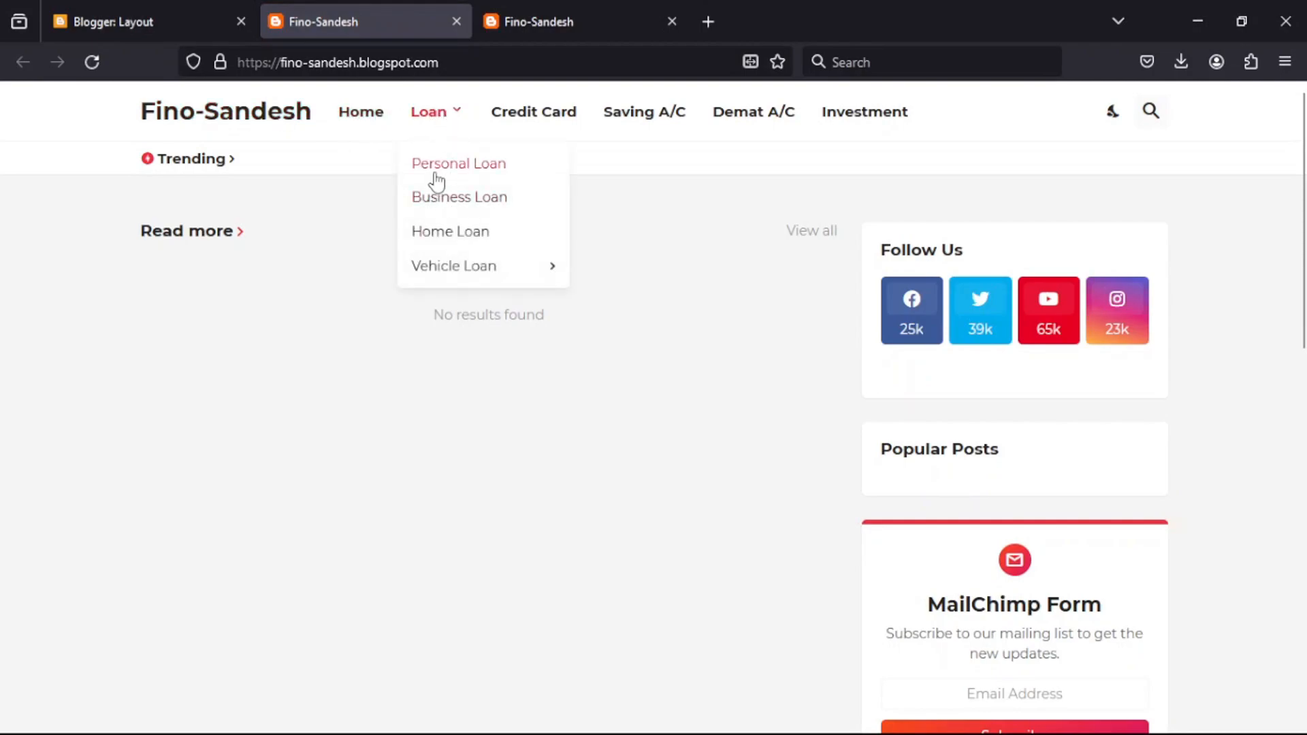
mouse_move(480, 267)
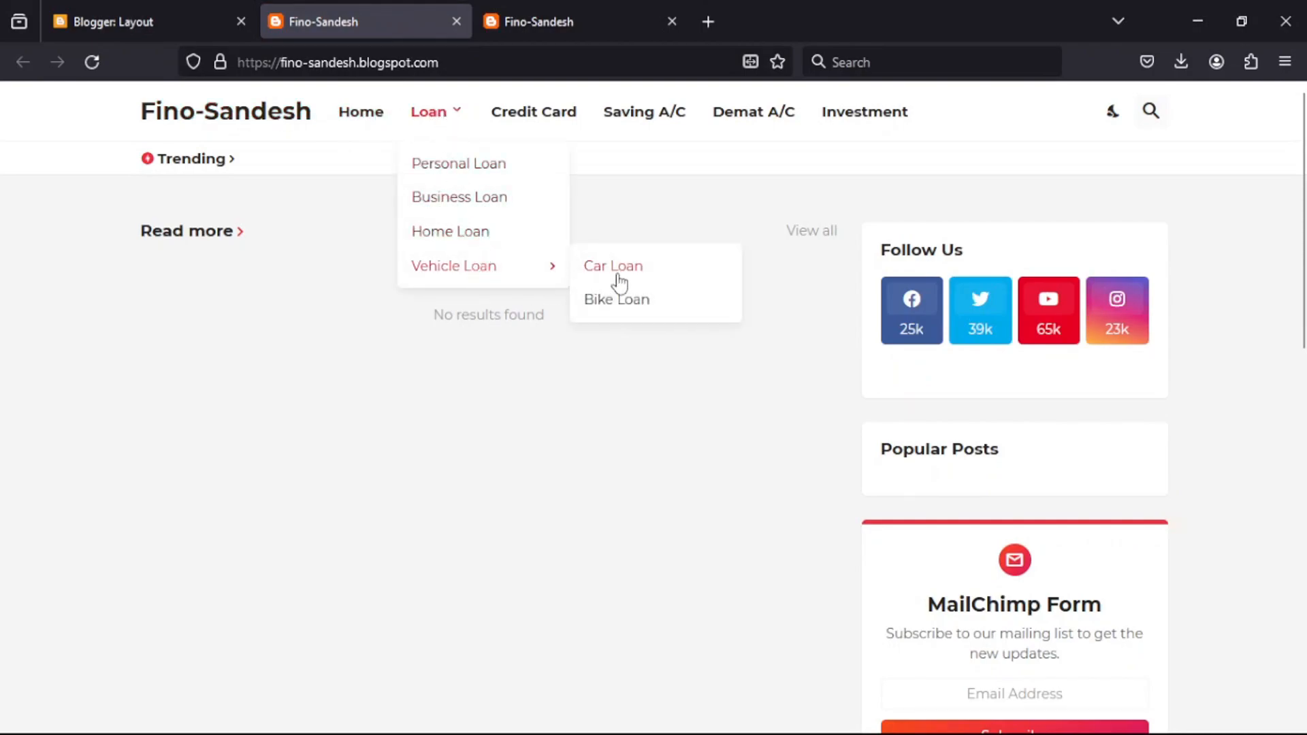
Examine the blog's mobile layout in Side View, including dark mode and the expanded Loan and Vehicle Loan submenus, and close Side View
click(750, 62)
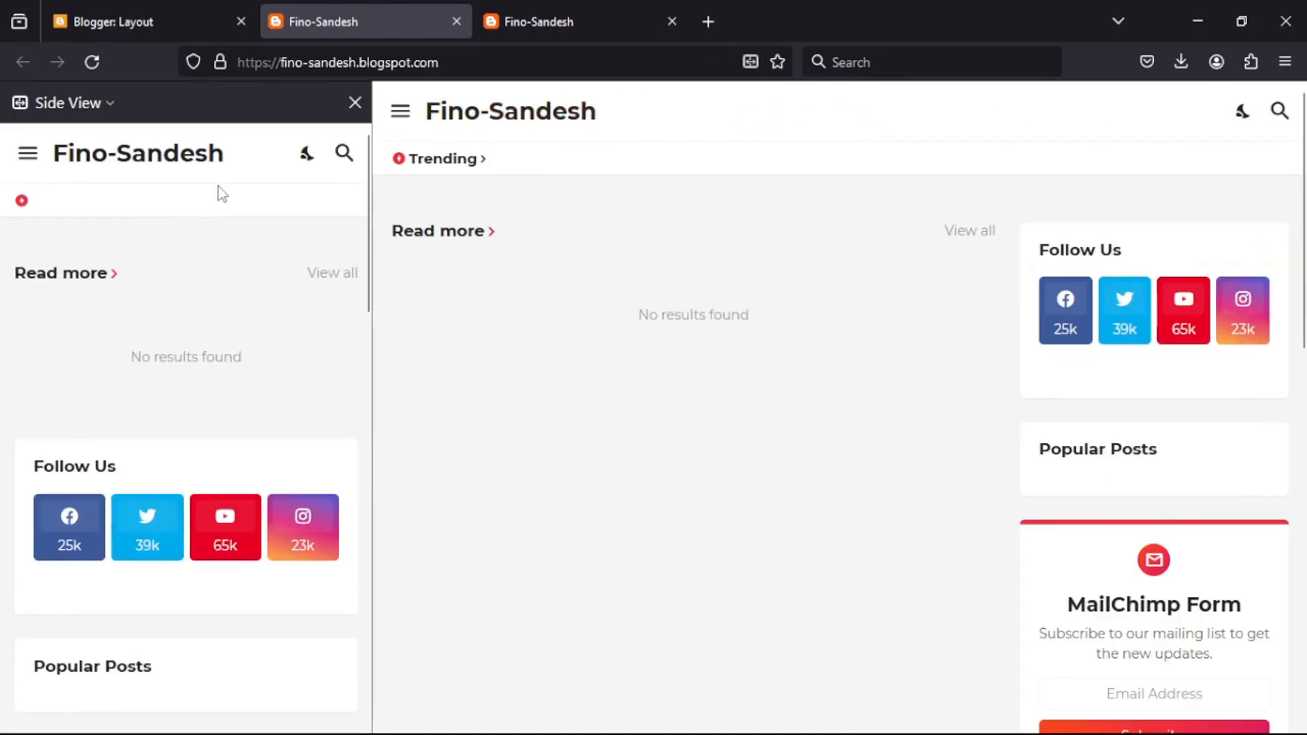
click(306, 154)
click(306, 154)
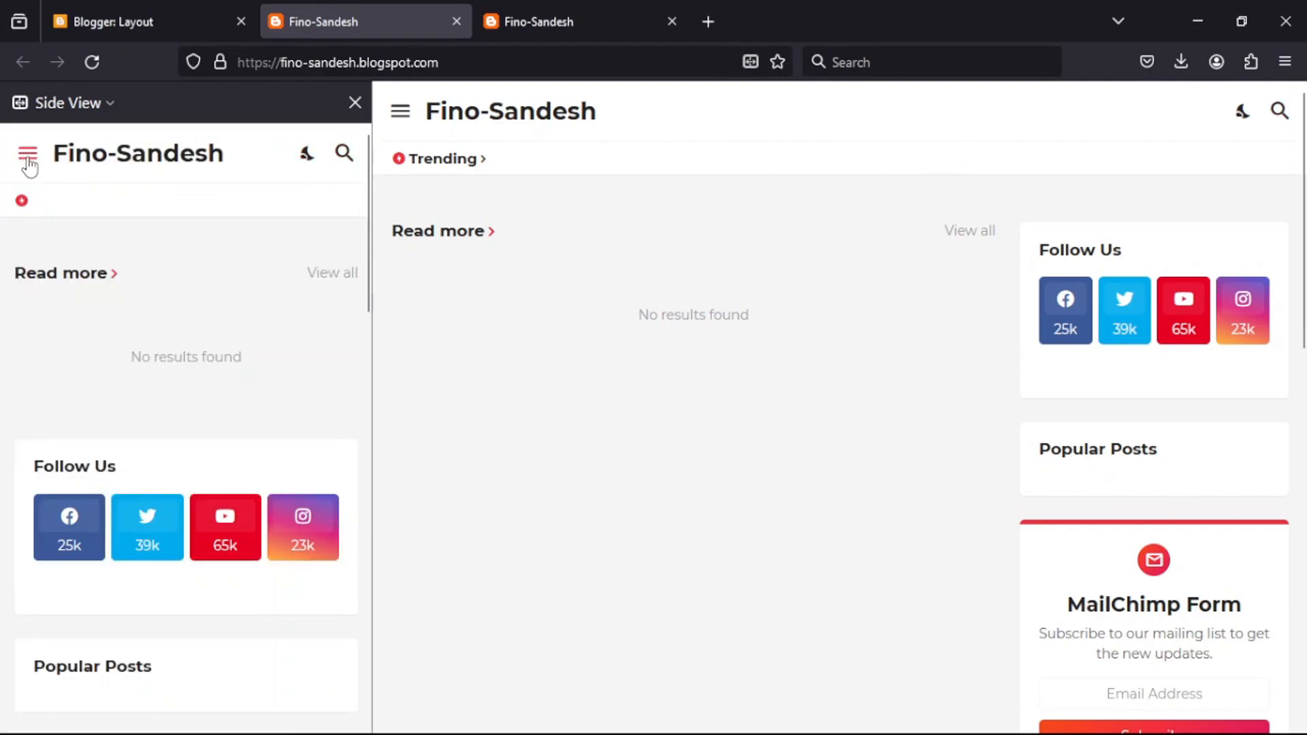
click(28, 158)
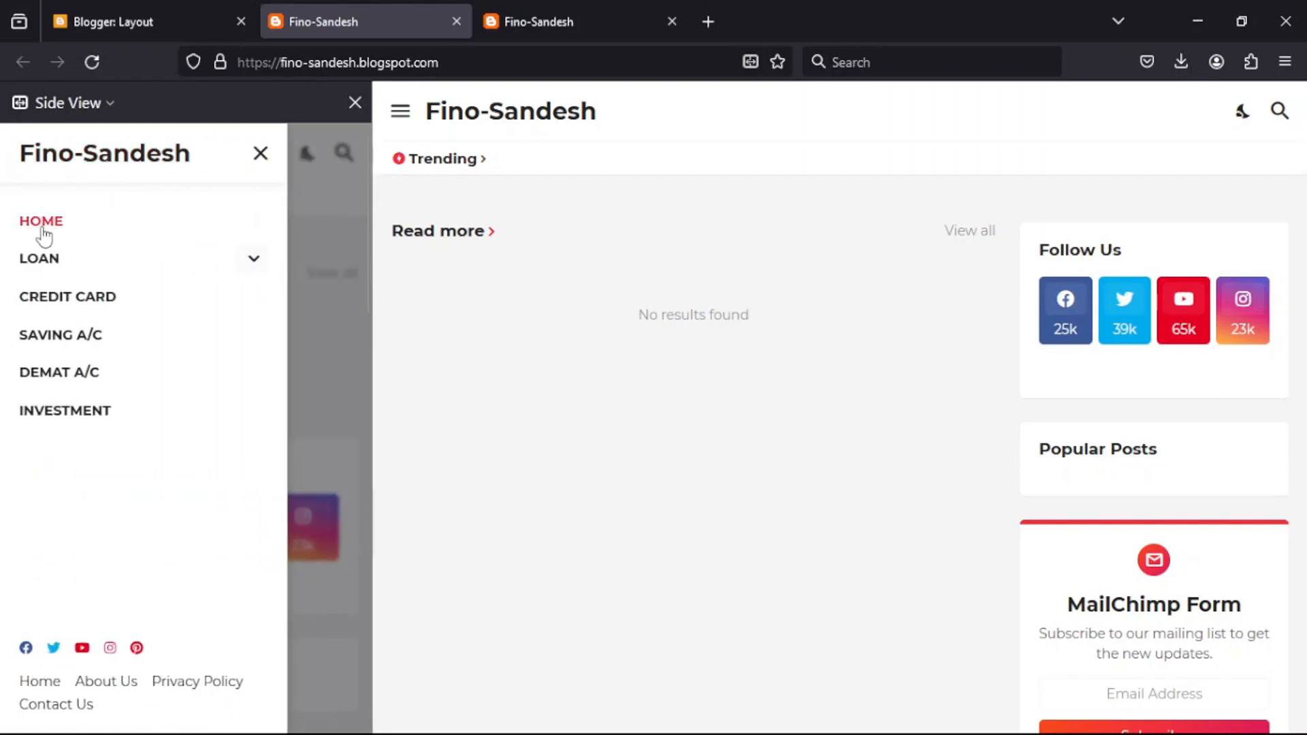
click(255, 263)
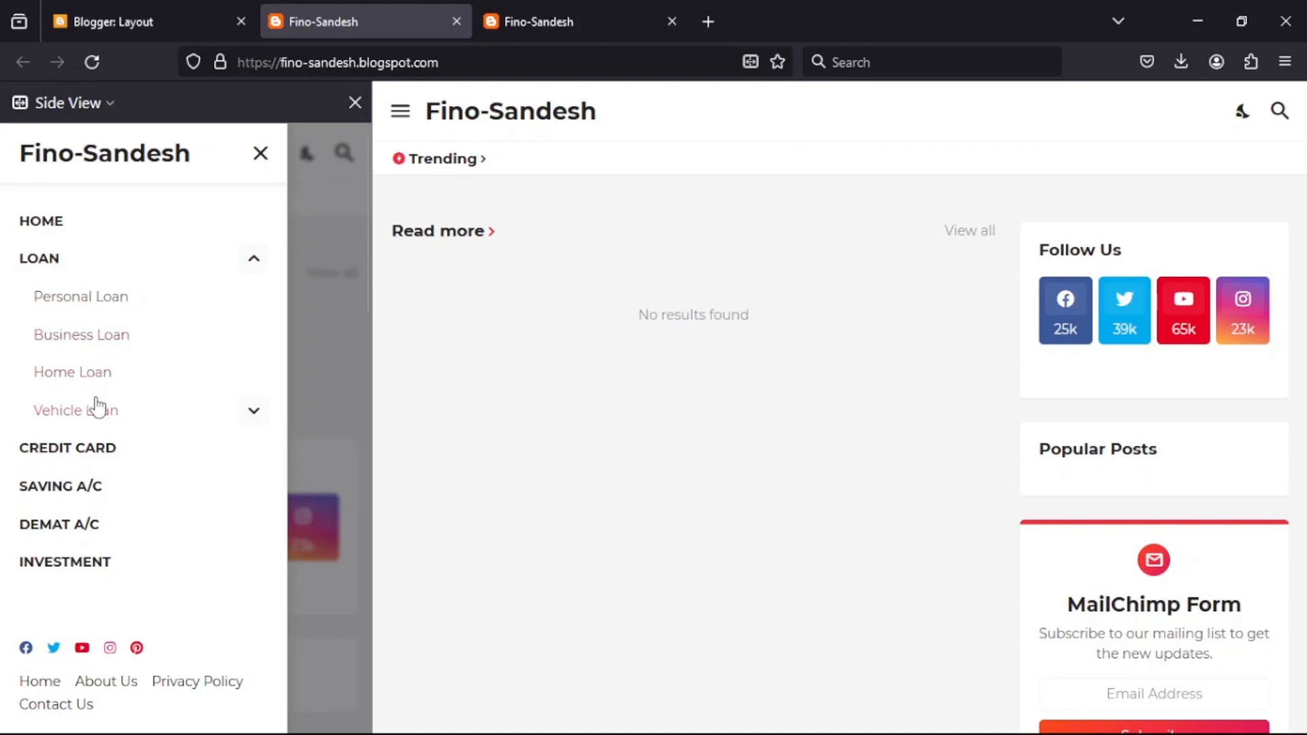
click(257, 421)
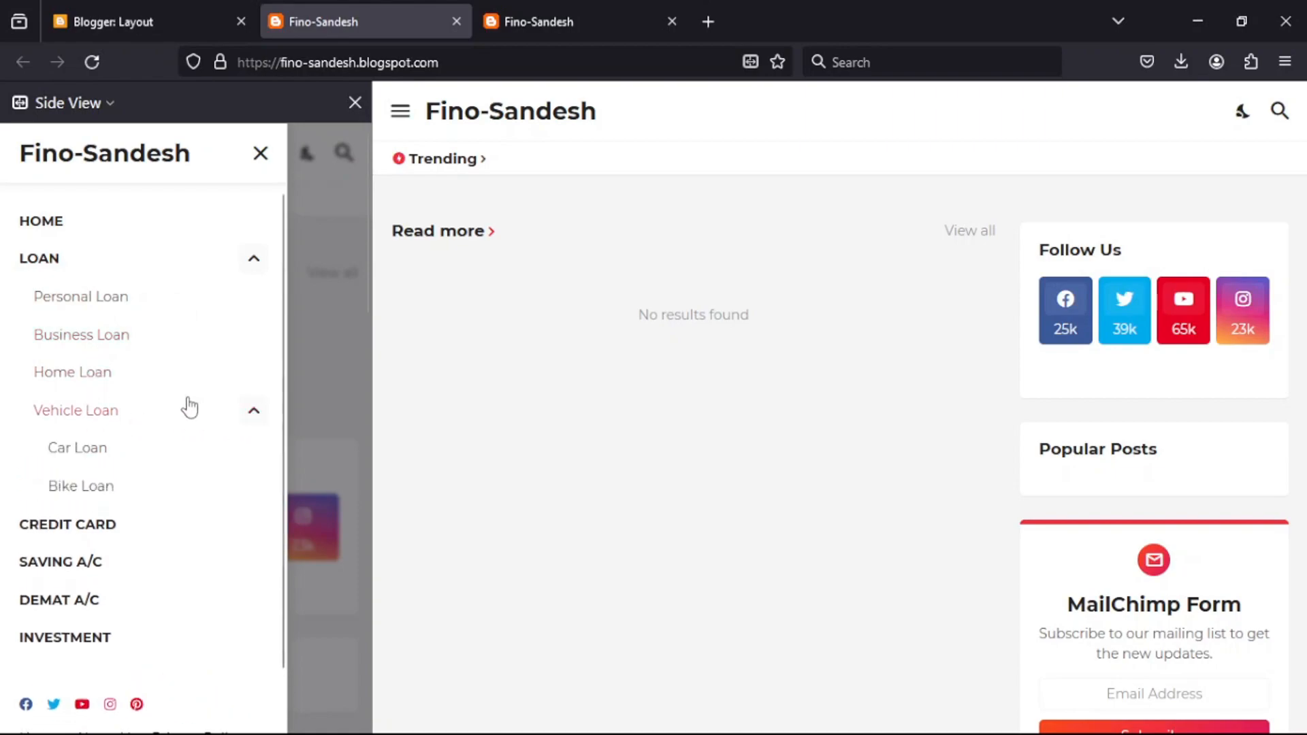
scroll(120, 411, down, 2)
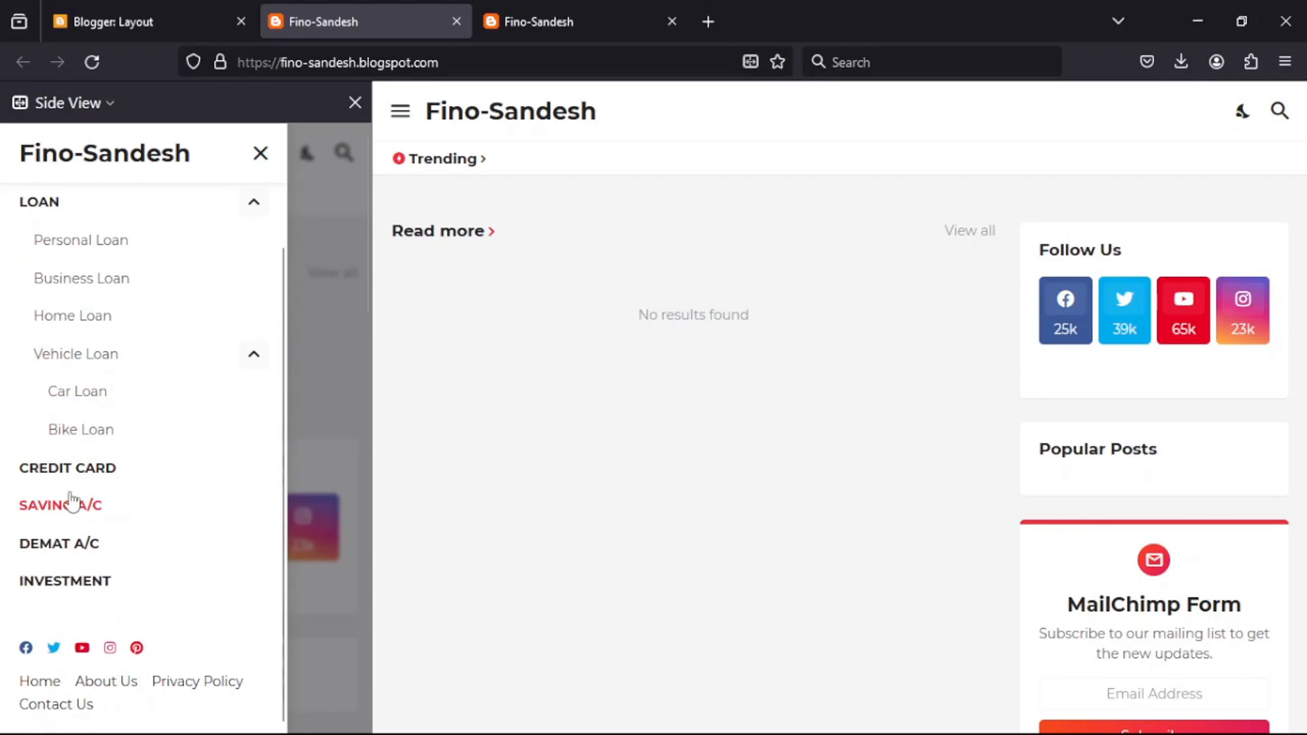
click(260, 153)
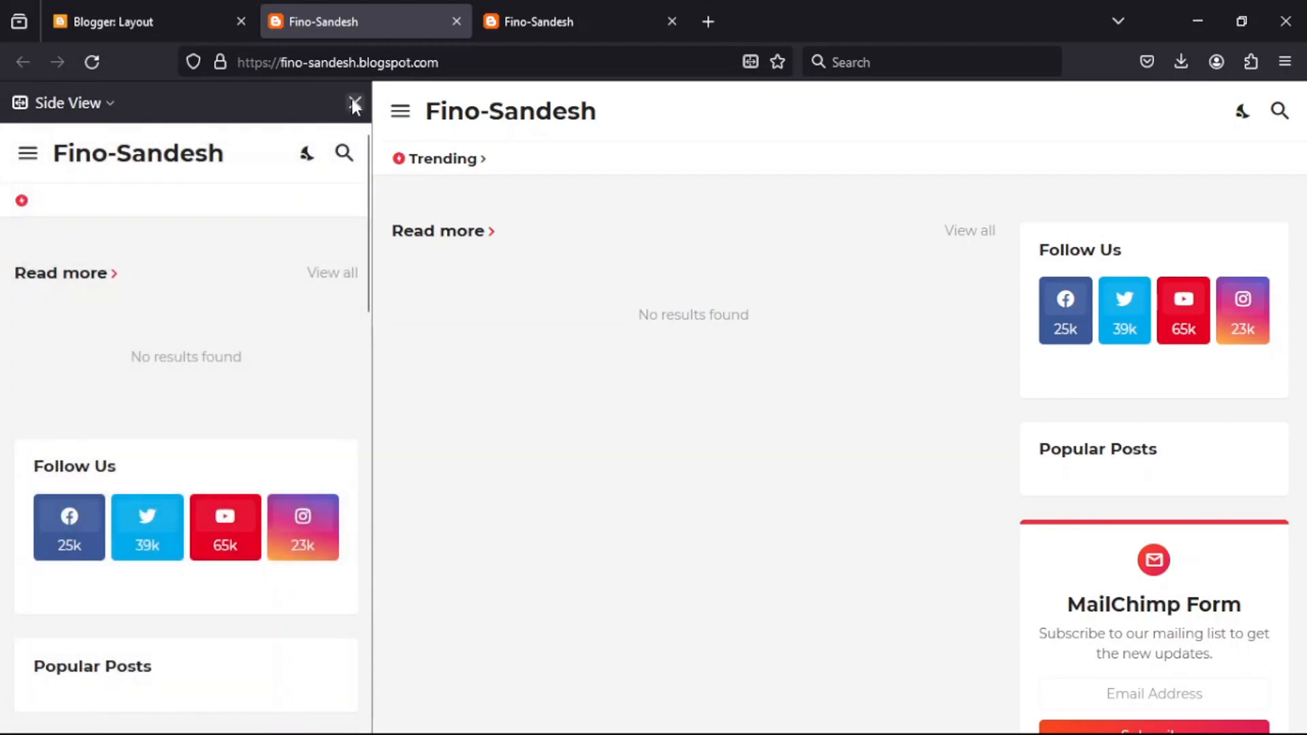
click(354, 103)
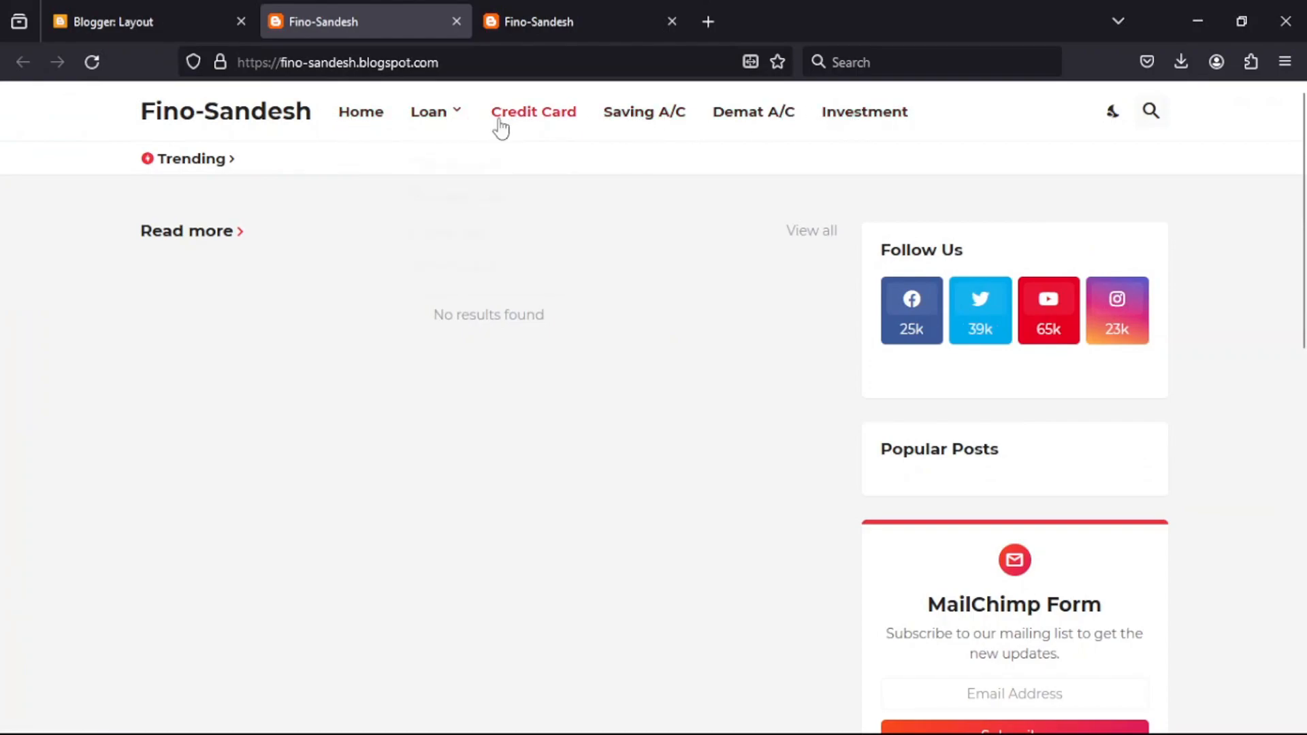
Close the duplicate blog tab and create a new Blogger post titled "demo"
click(670, 22)
click(175, 20)
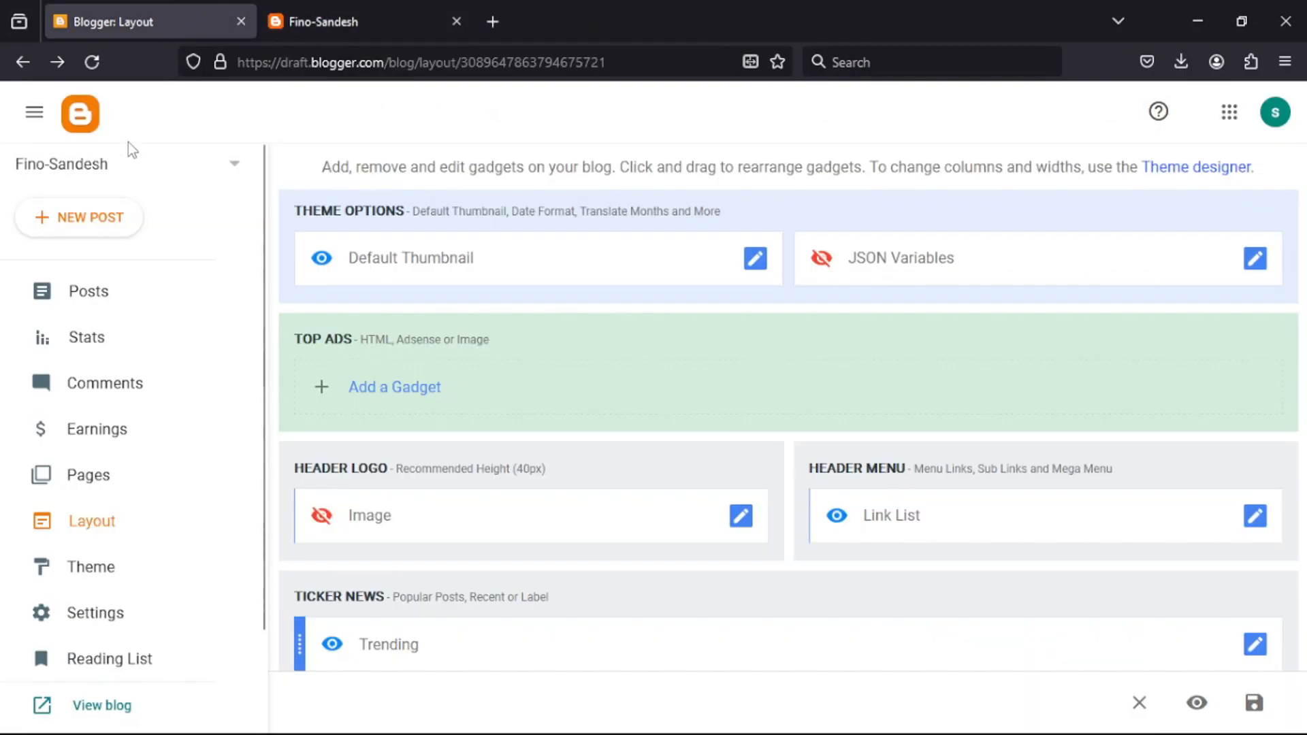
click(60, 224)
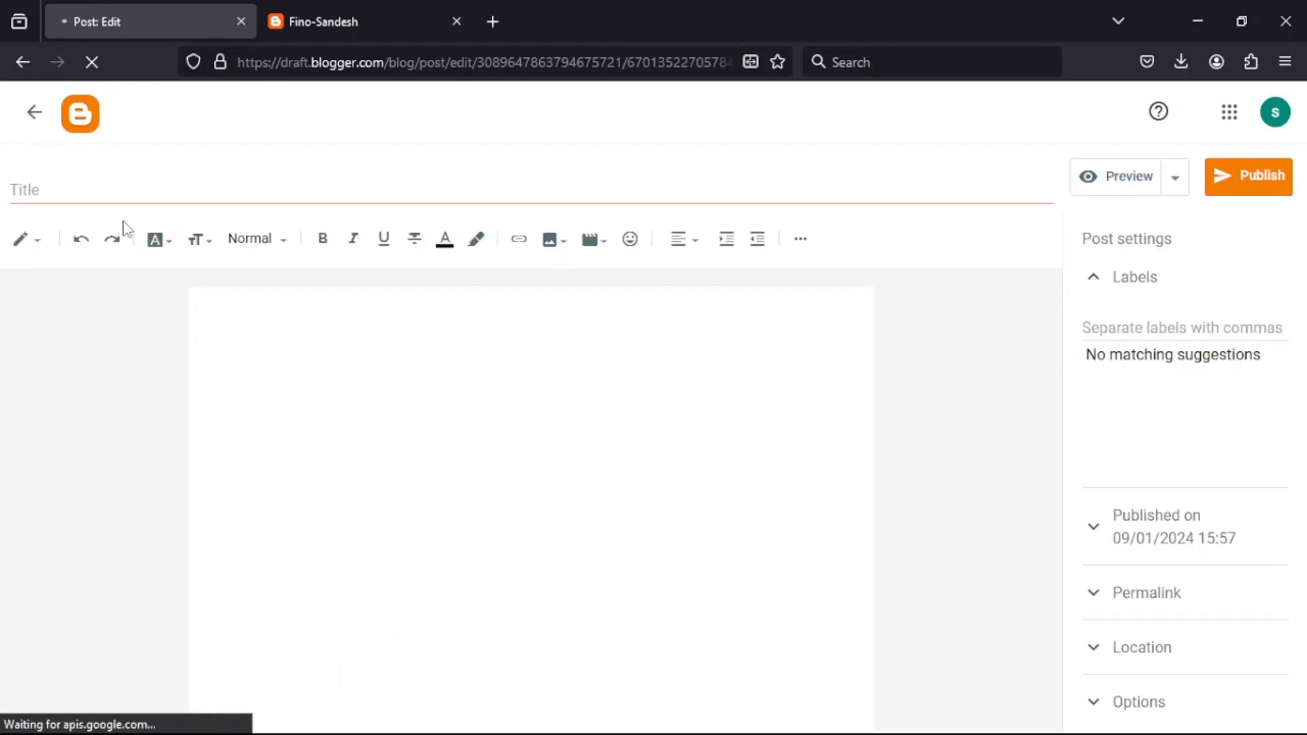
click(76, 196)
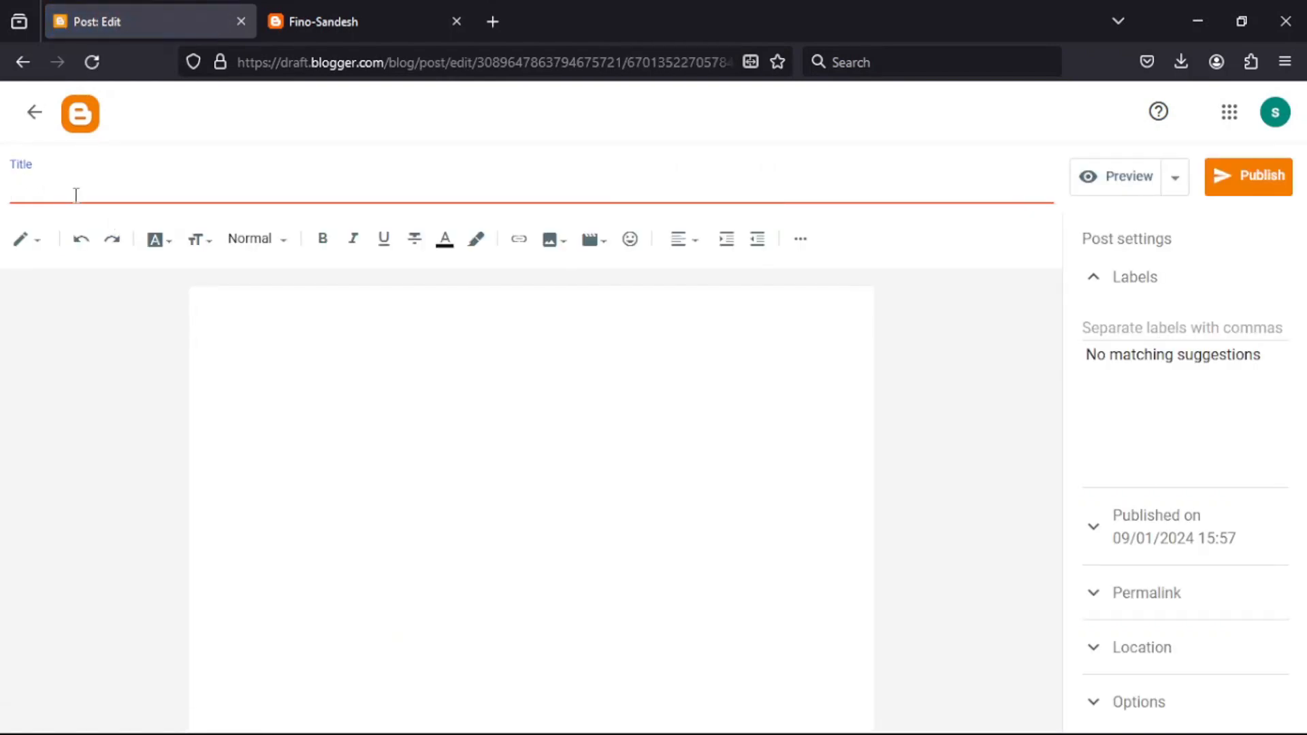
text(dem)
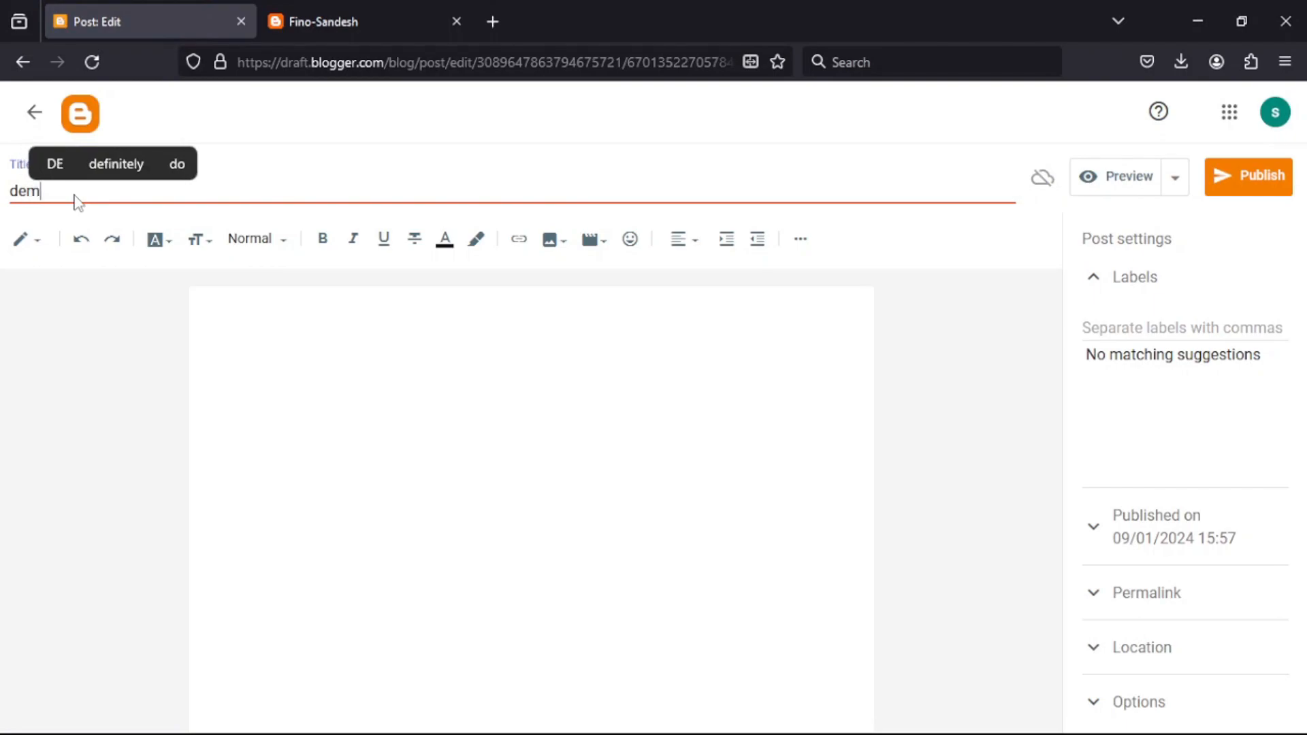
text(o)
click(573, 343)
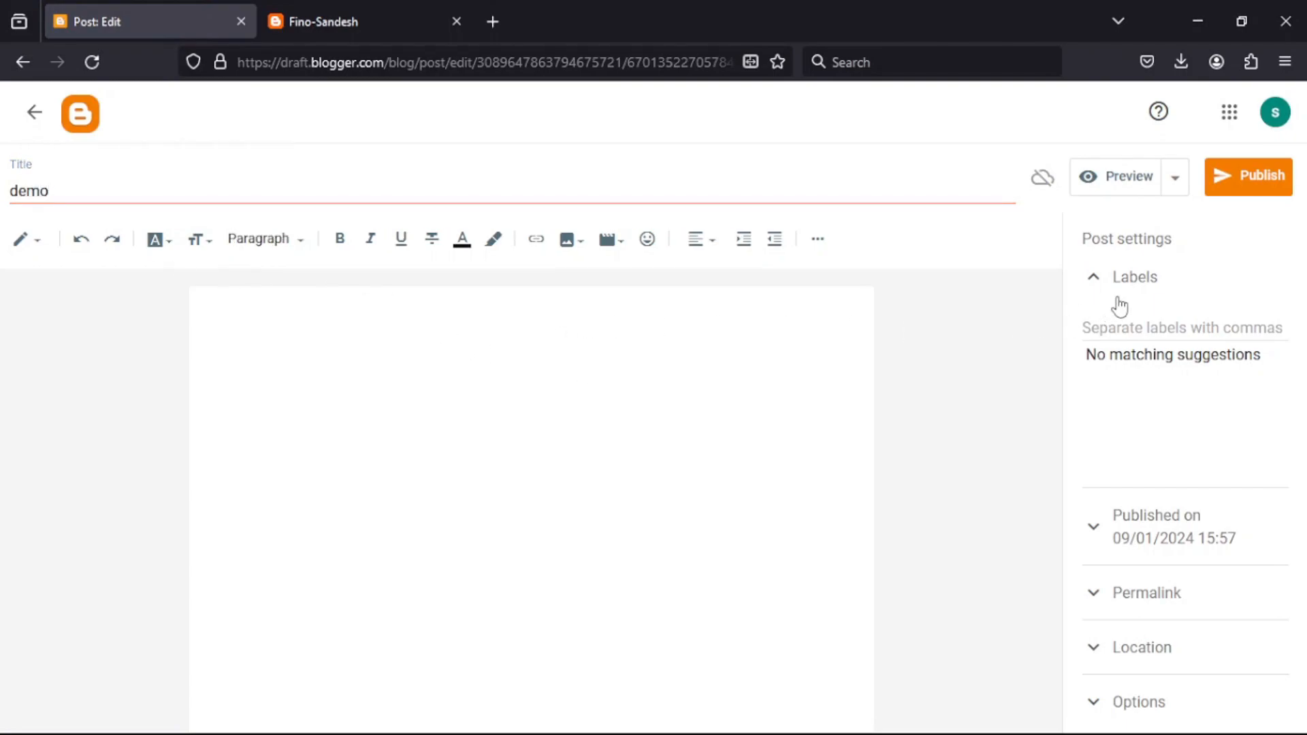
Copy the menu name "Loan" from the live blog's header for use as the demo post's label
click(1149, 328)
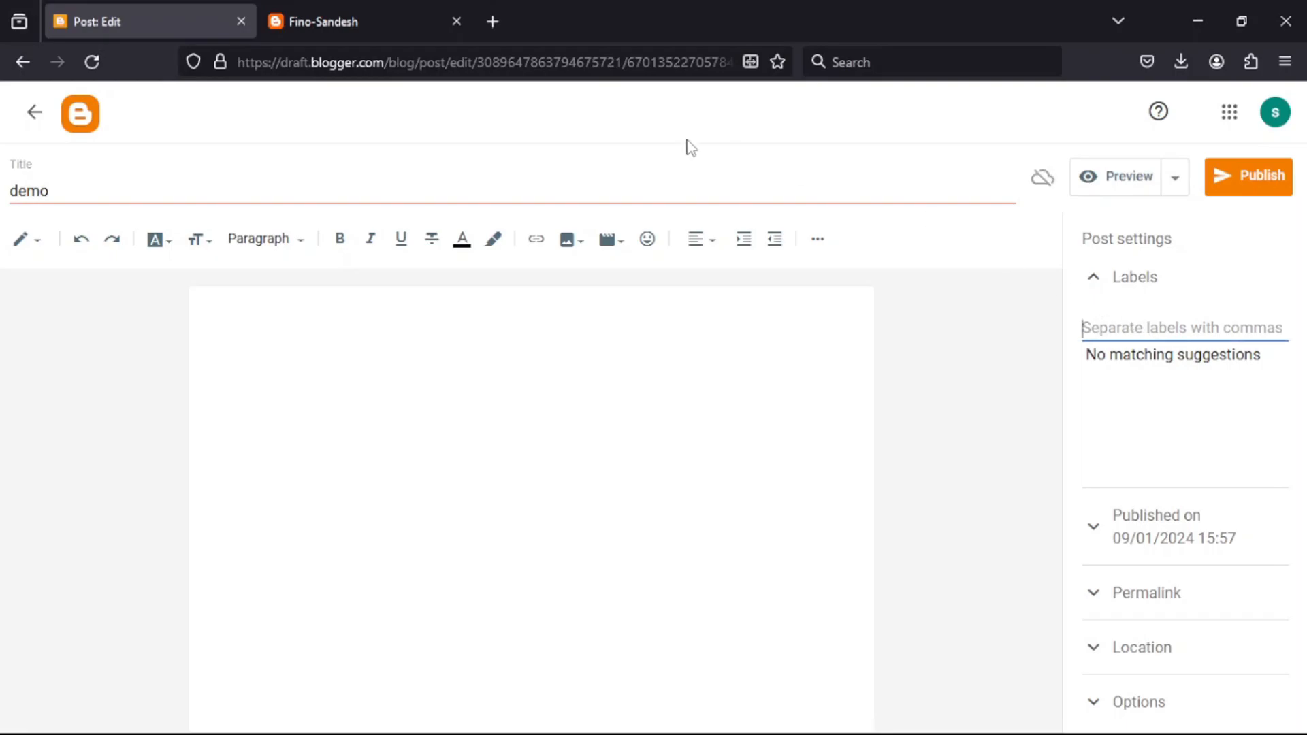
click(292, 17)
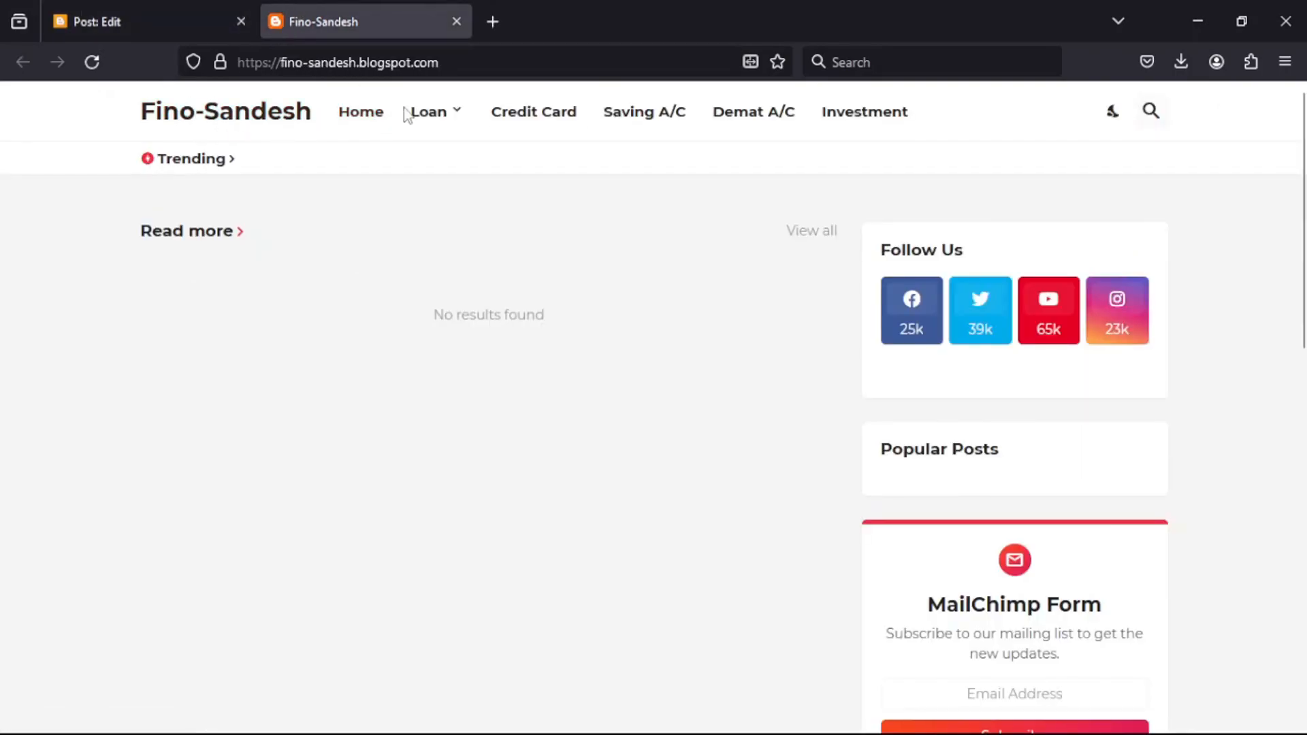
mouse_move(435, 115)
double_click(429, 113)
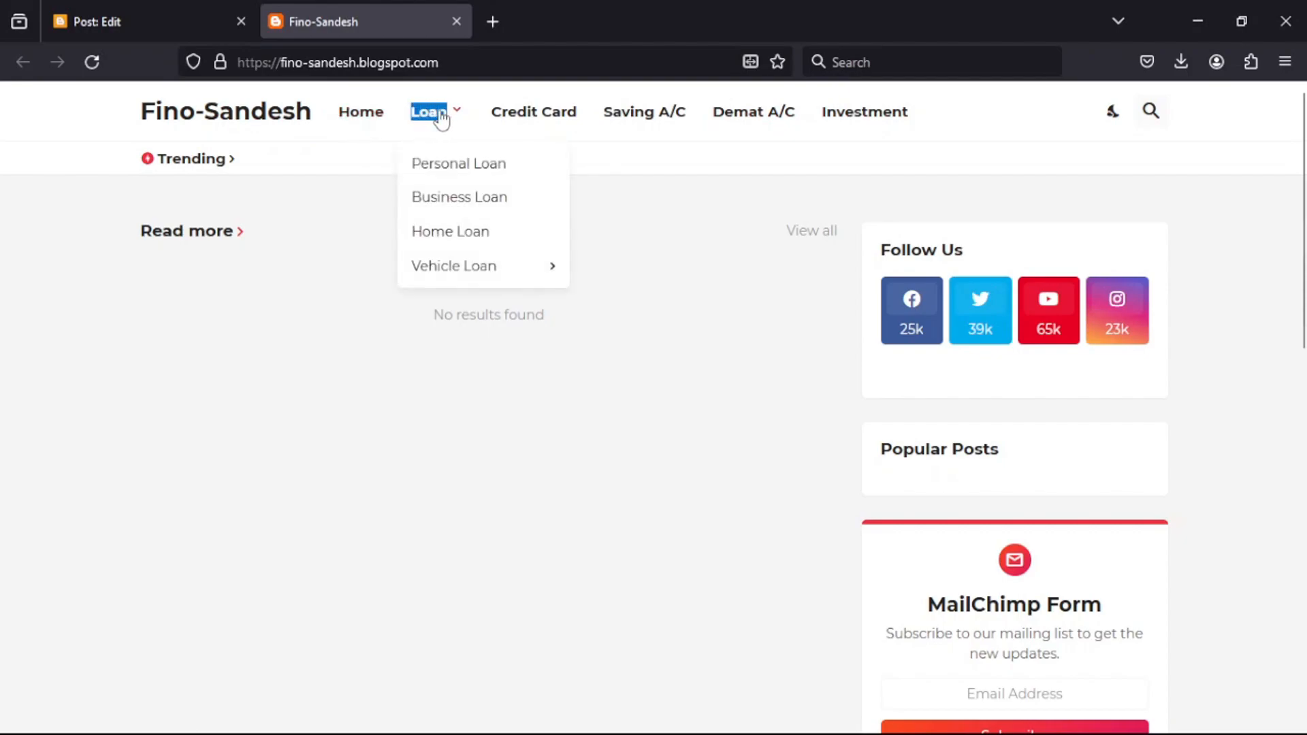
right_click(441, 119)
click(483, 226)
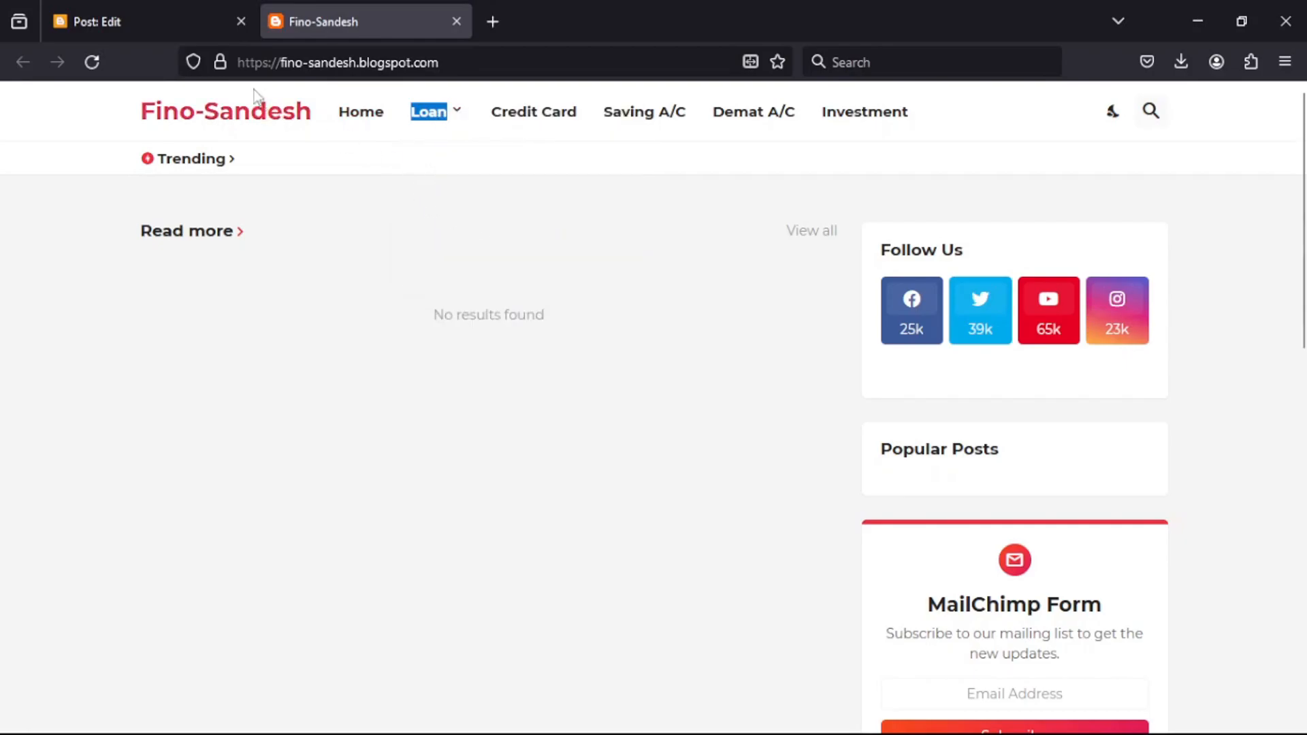
Enter the demo post's labels: Loan, Personal Loan, Business Loan, Home Loan, Vehicle Loan, Car Loan, Bike Loan, Credit Card, Saving A/C, Demat A/C, Investment
click(140, 26)
right_click(1123, 325)
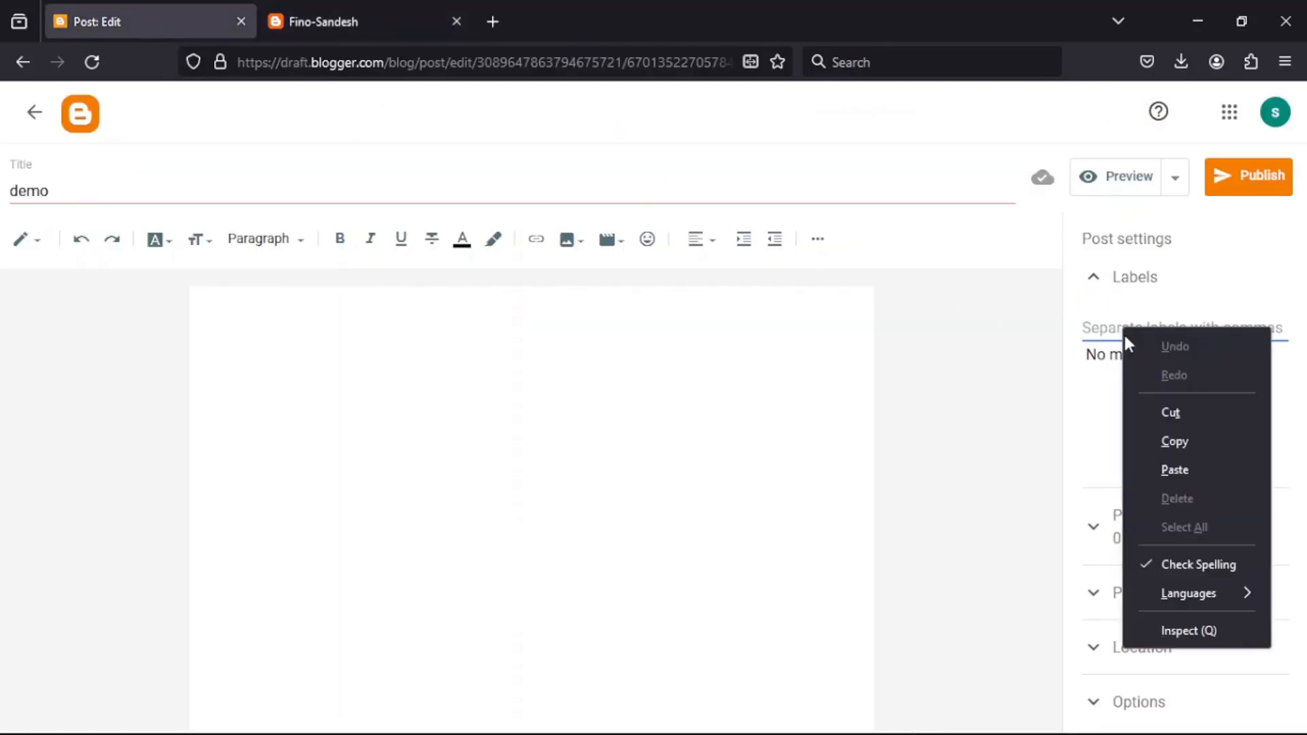
click(1174, 467)
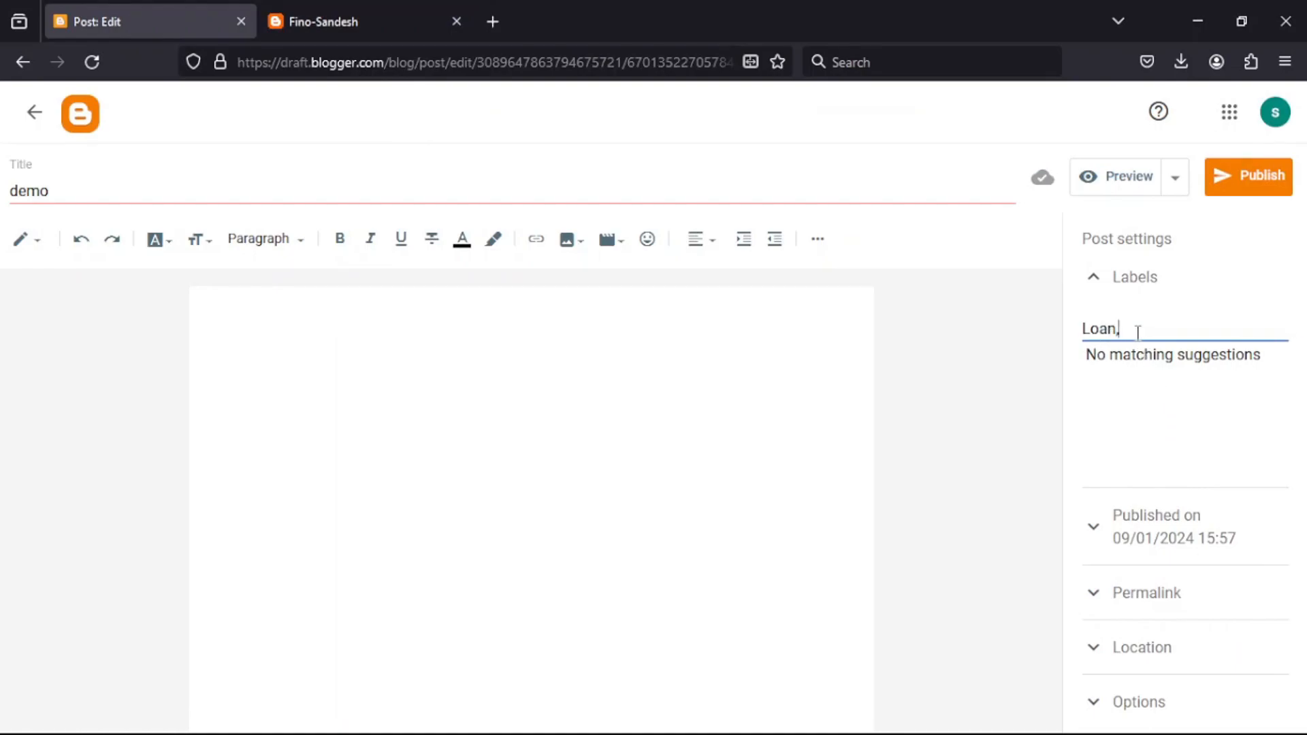
click(293, 14)
mouse_move(429, 116)
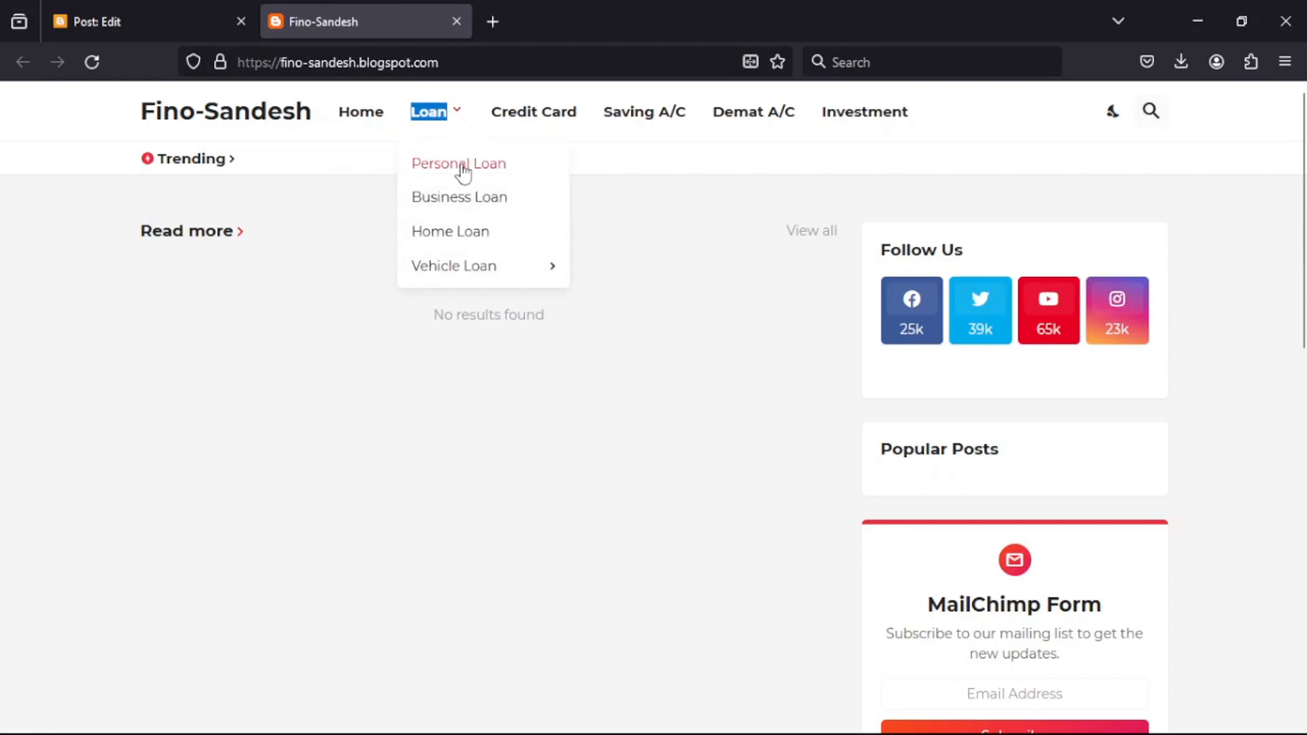
click(166, 9)
key(ctrl+v)
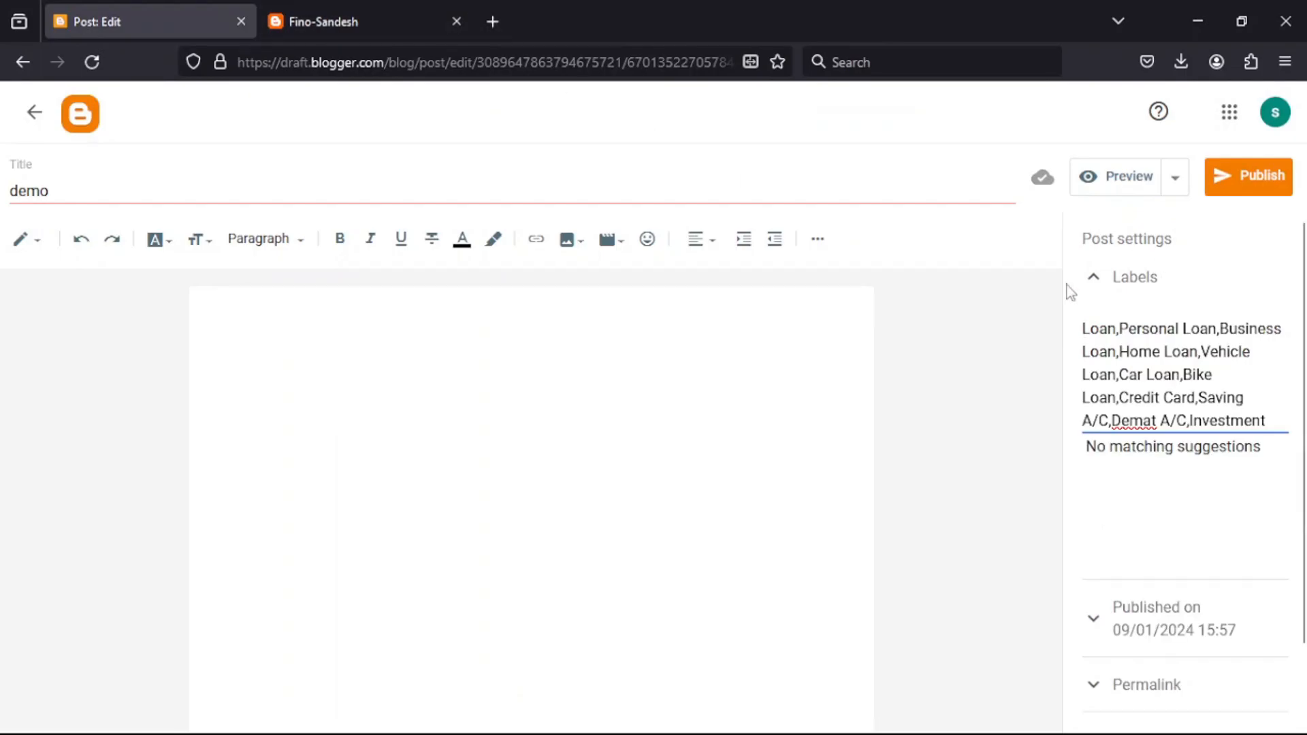
click(354, 9)
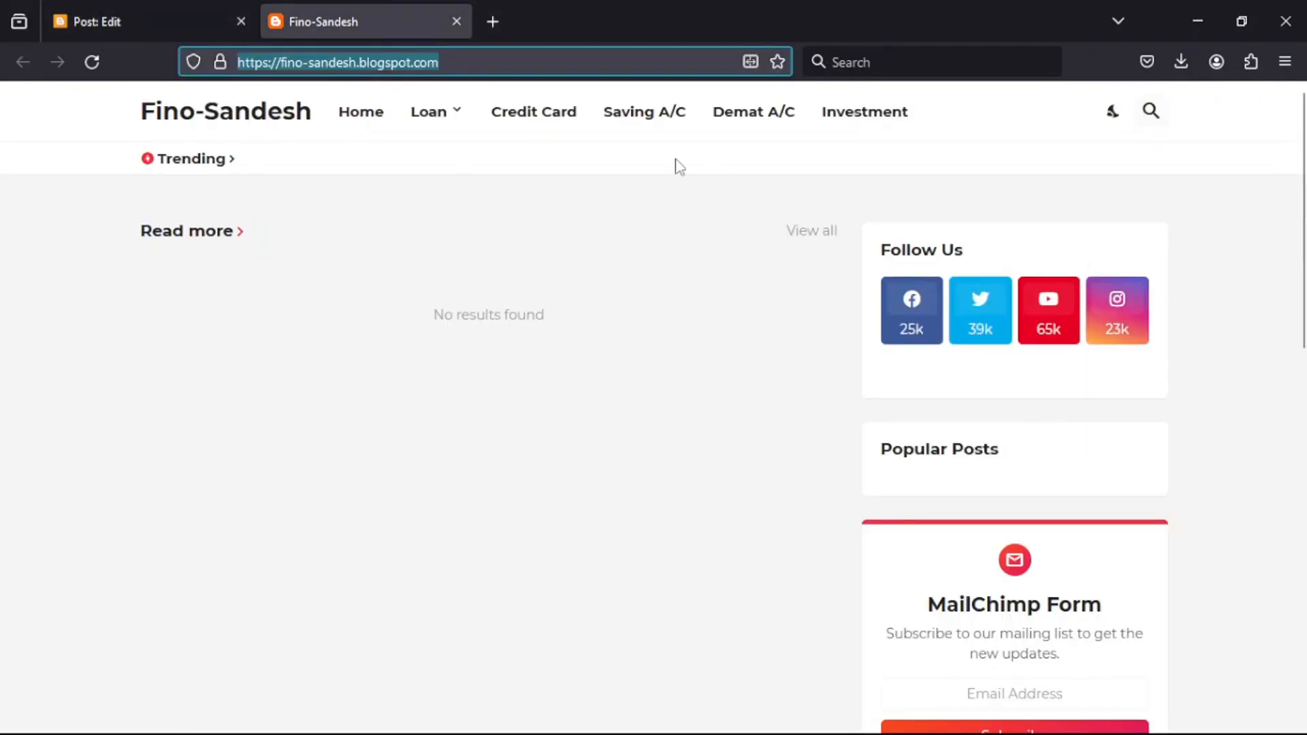
click(161, 18)
drag(1277, 421, 1285, 456)
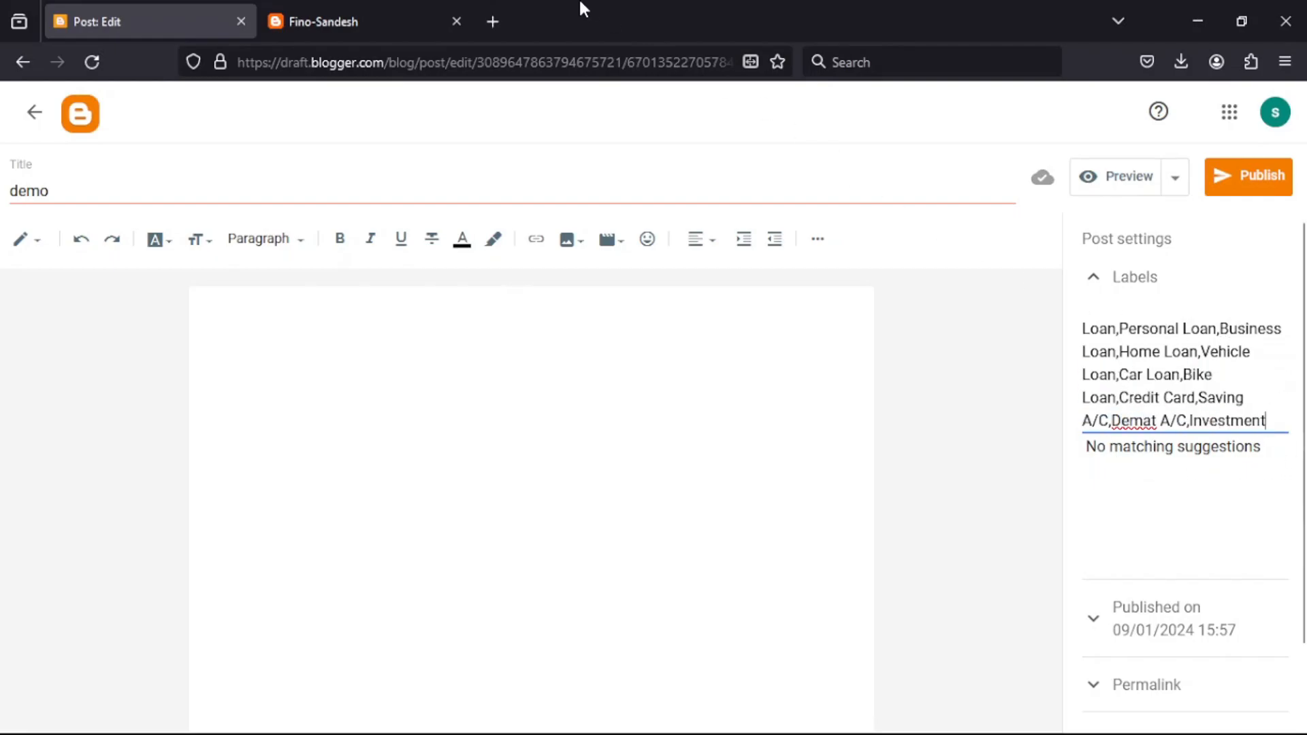
Publish the labelled demo post and open it on the live blog
click(320, 17)
click(195, 13)
click(1242, 175)
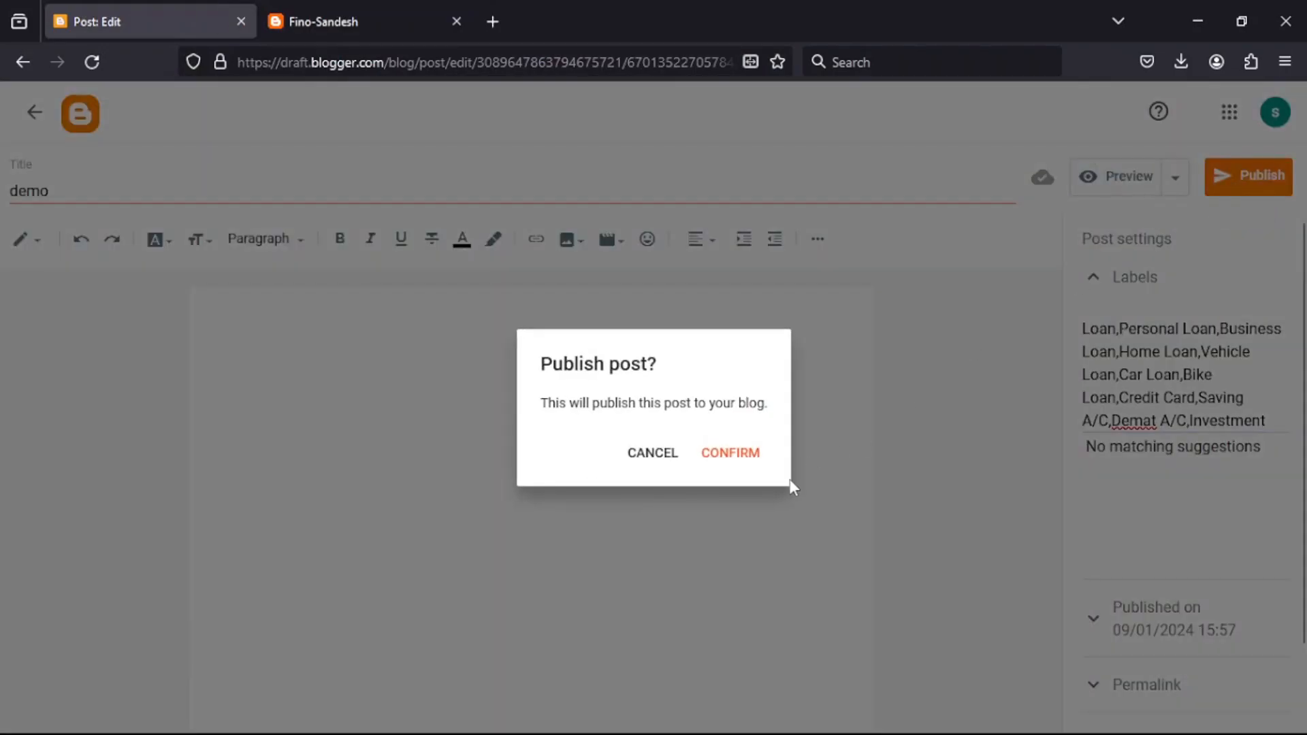
click(719, 457)
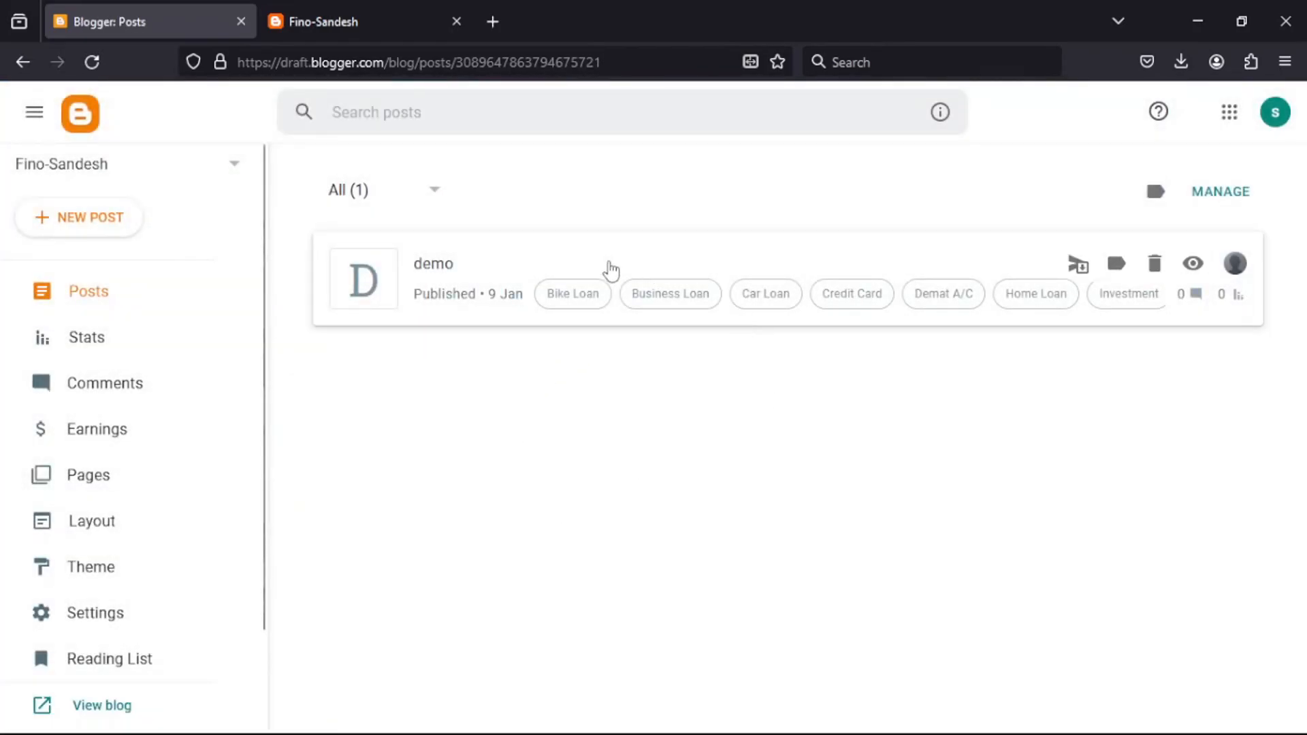
click(1194, 264)
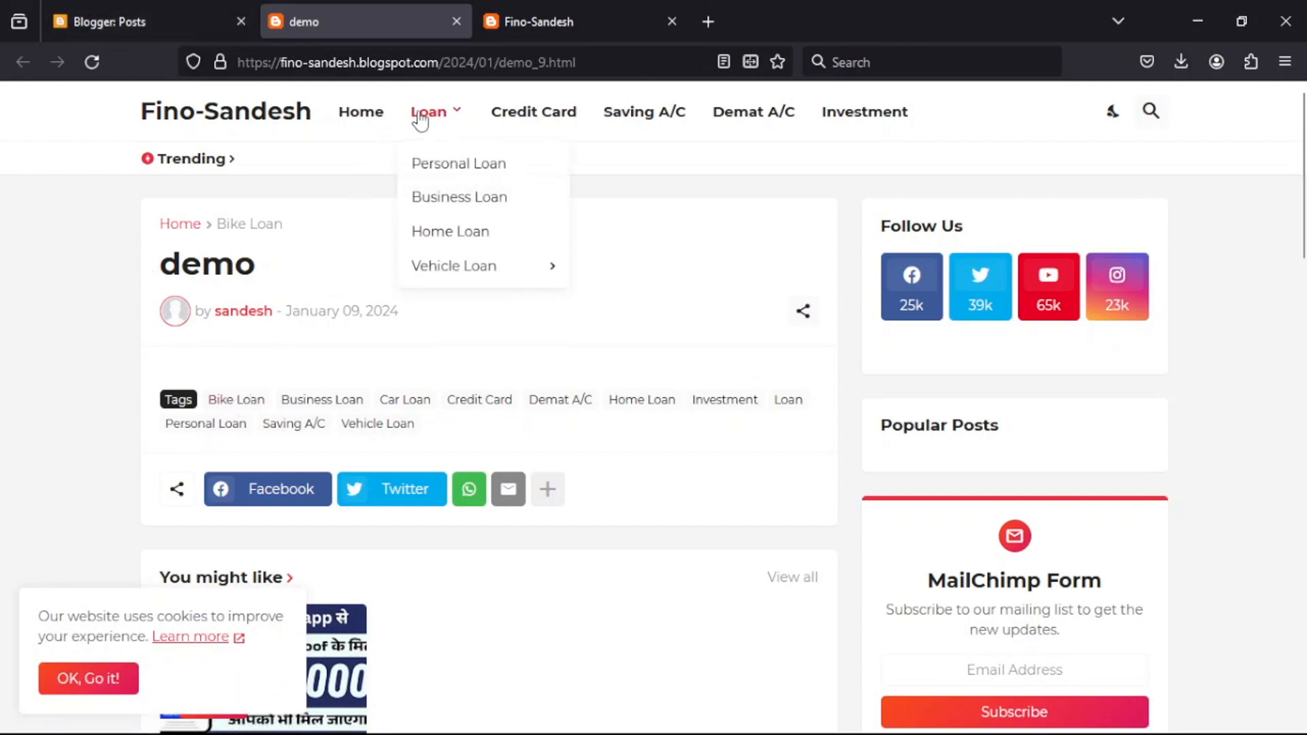
Open the Header Menu link list in the blog layout and enter / as the Home item's site URL
click(158, 14)
scroll(58, 490, down, 2)
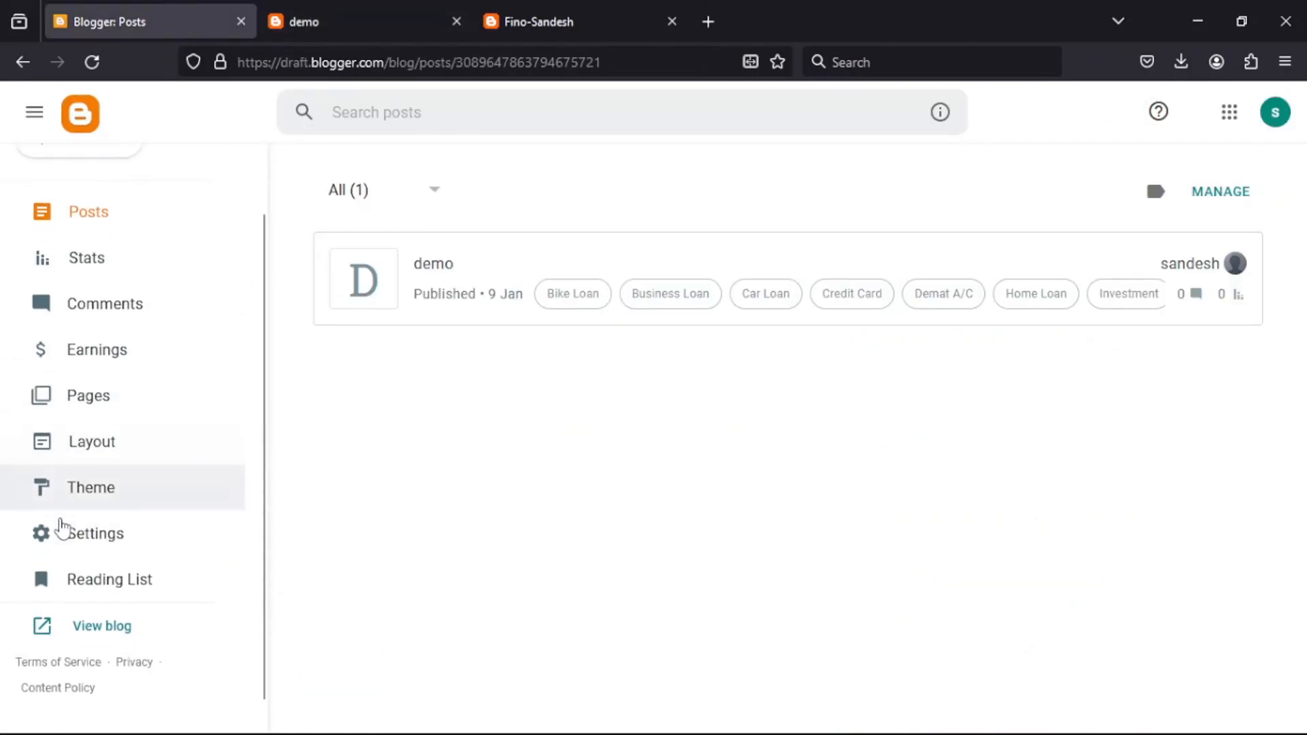
click(98, 446)
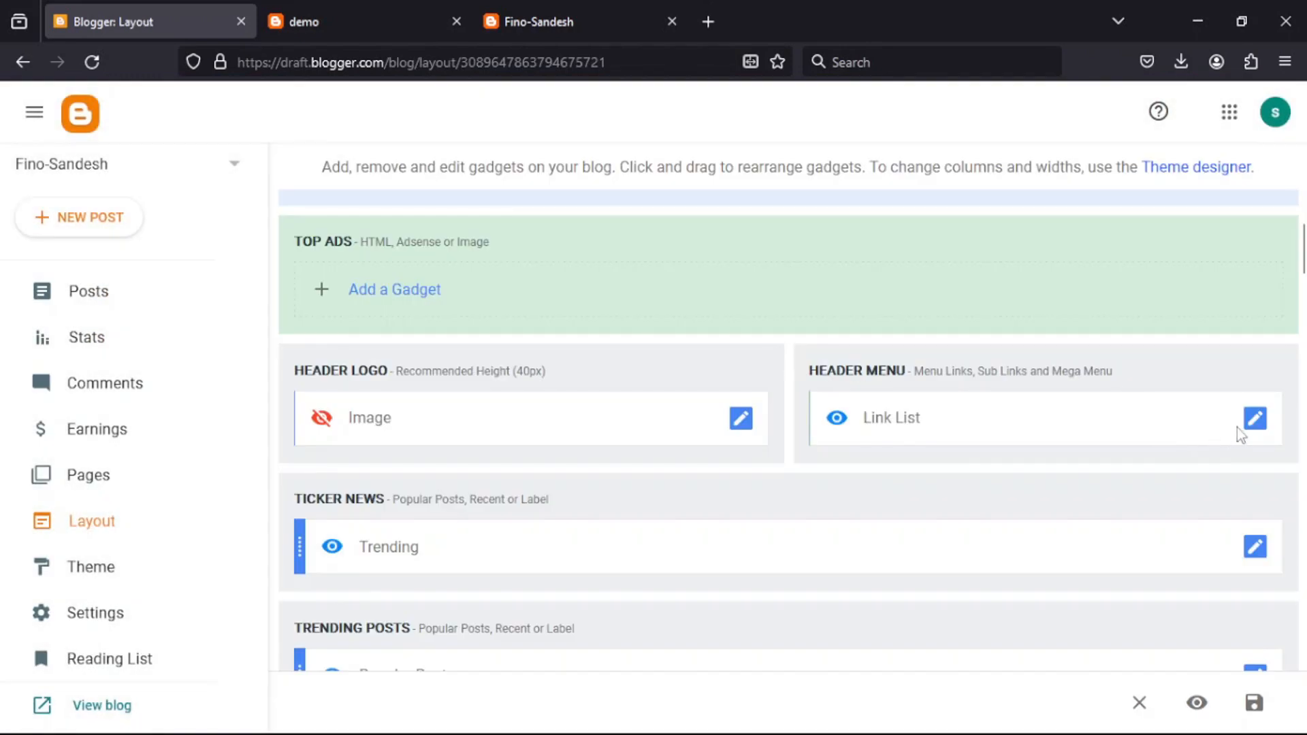
click(1254, 418)
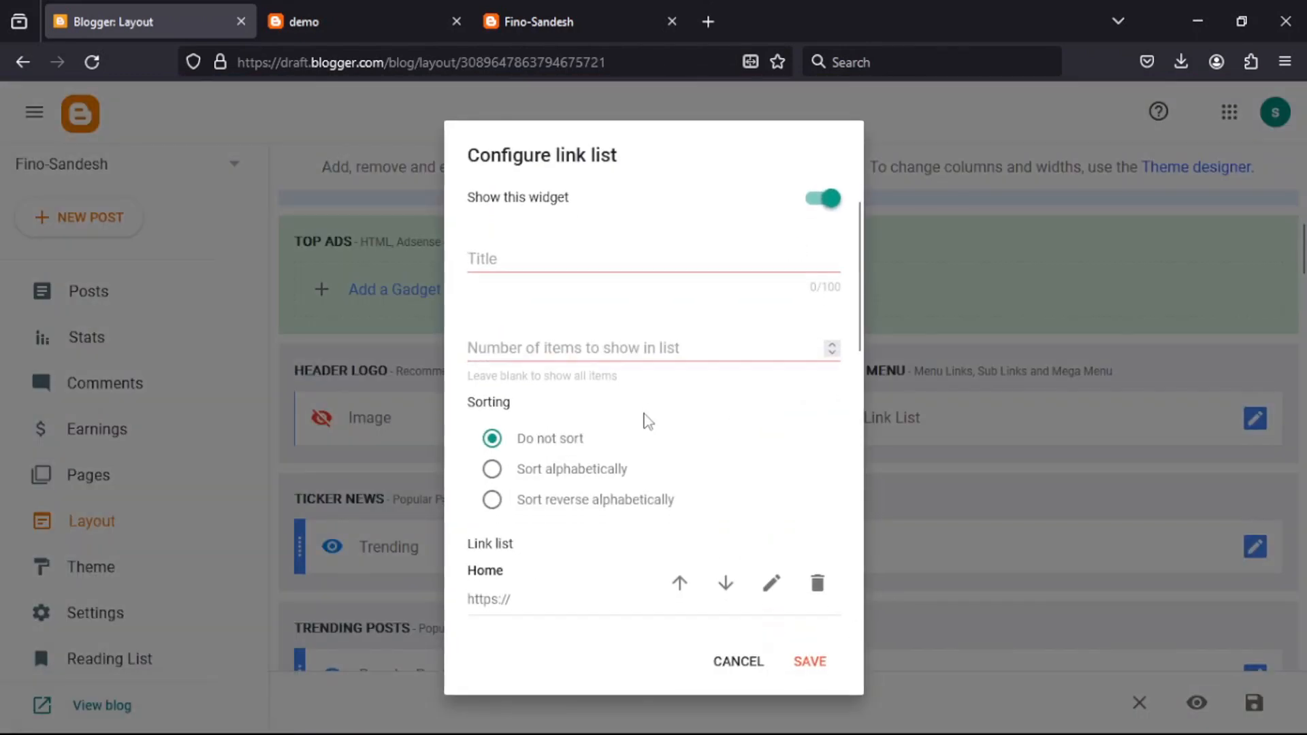
scroll(643, 401, down, 4)
scroll(643, 384, up, 3)
scroll(681, 361, down, 3)
click(771, 304)
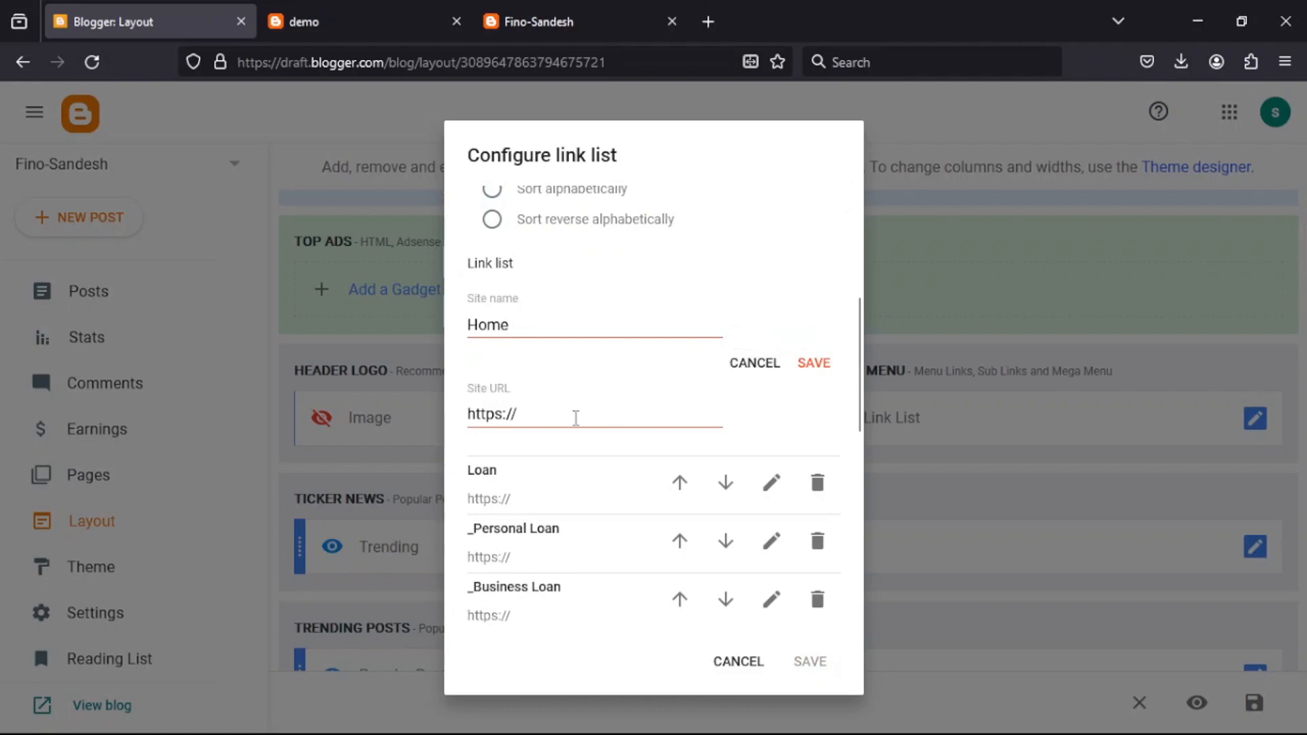
drag(575, 417, 362, 413)
key(BackSpace)
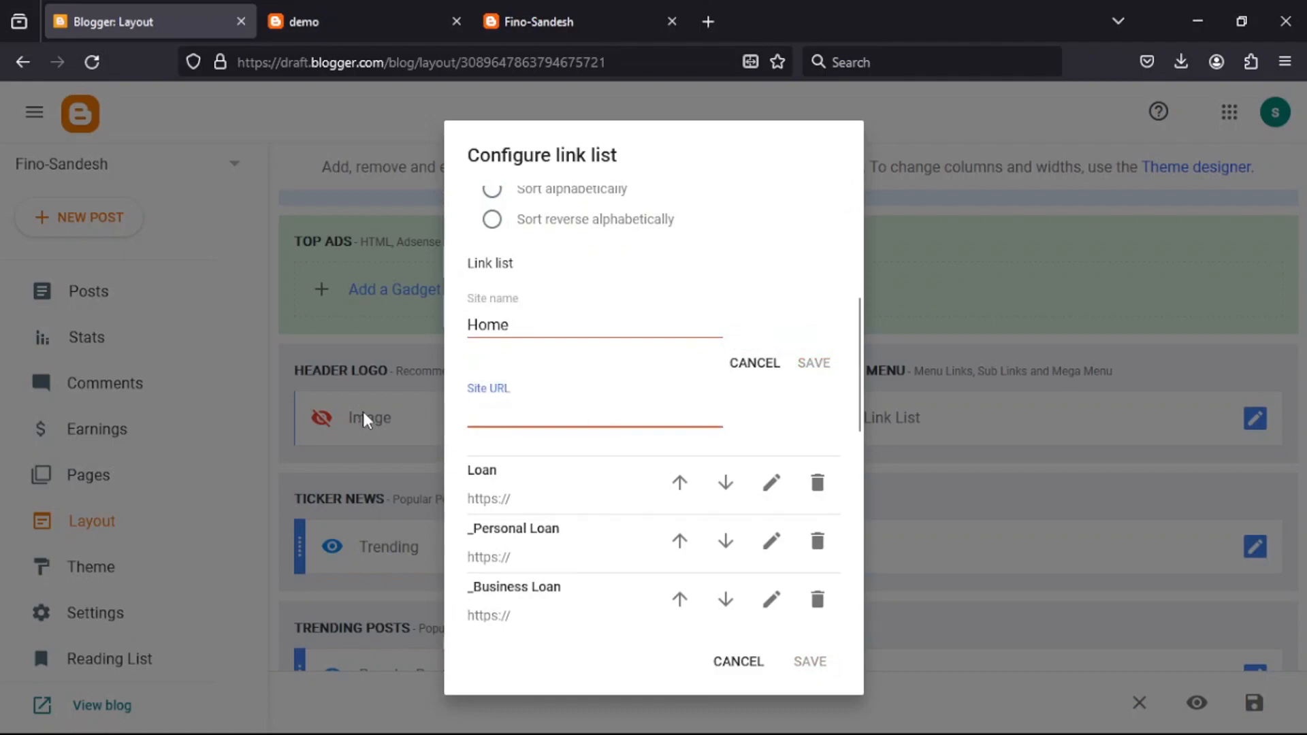
text(/)
click(591, 25)
drag(484, 59, 238, 55)
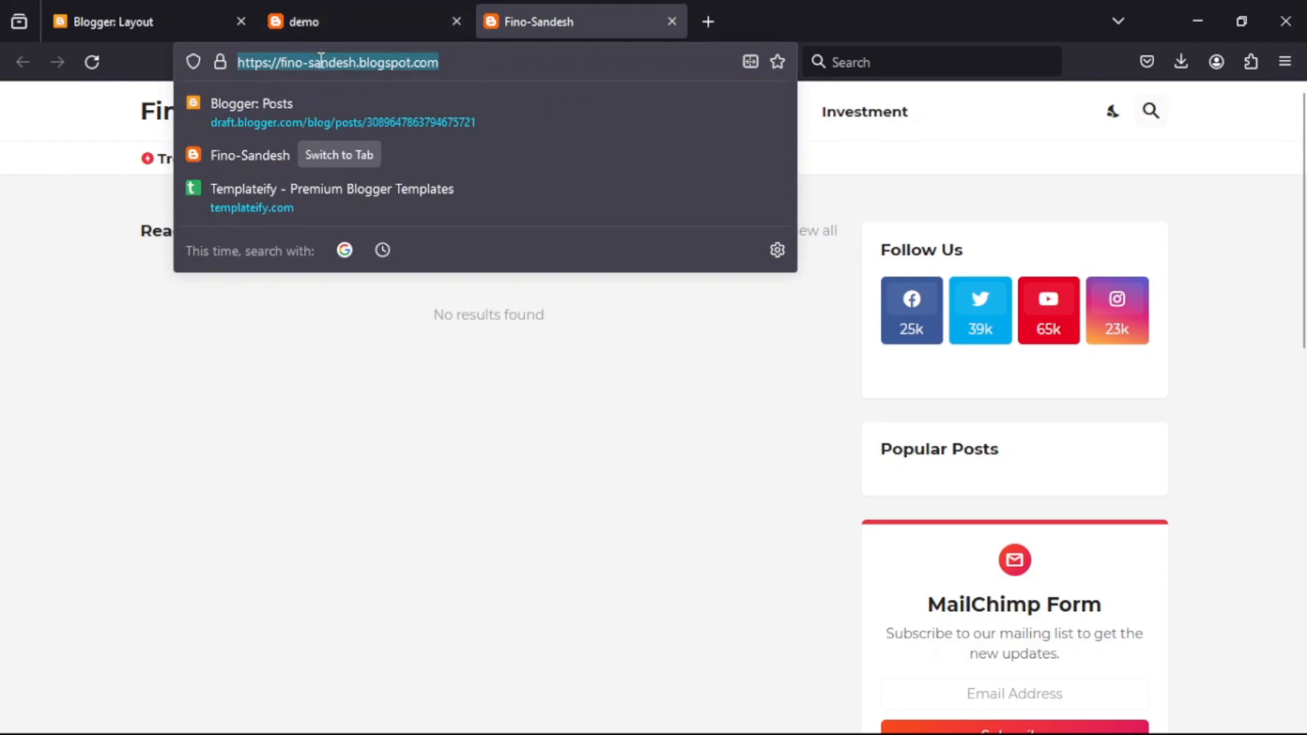
right_click(330, 66)
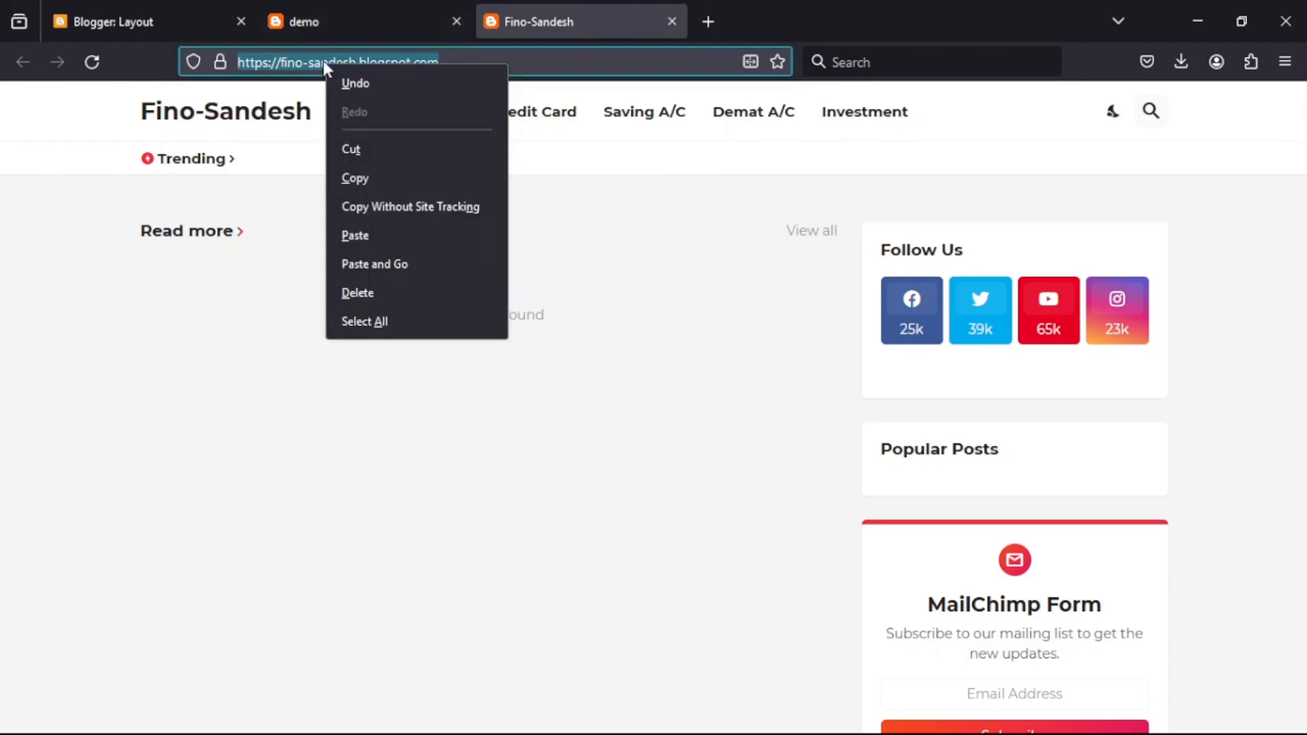
click(365, 178)
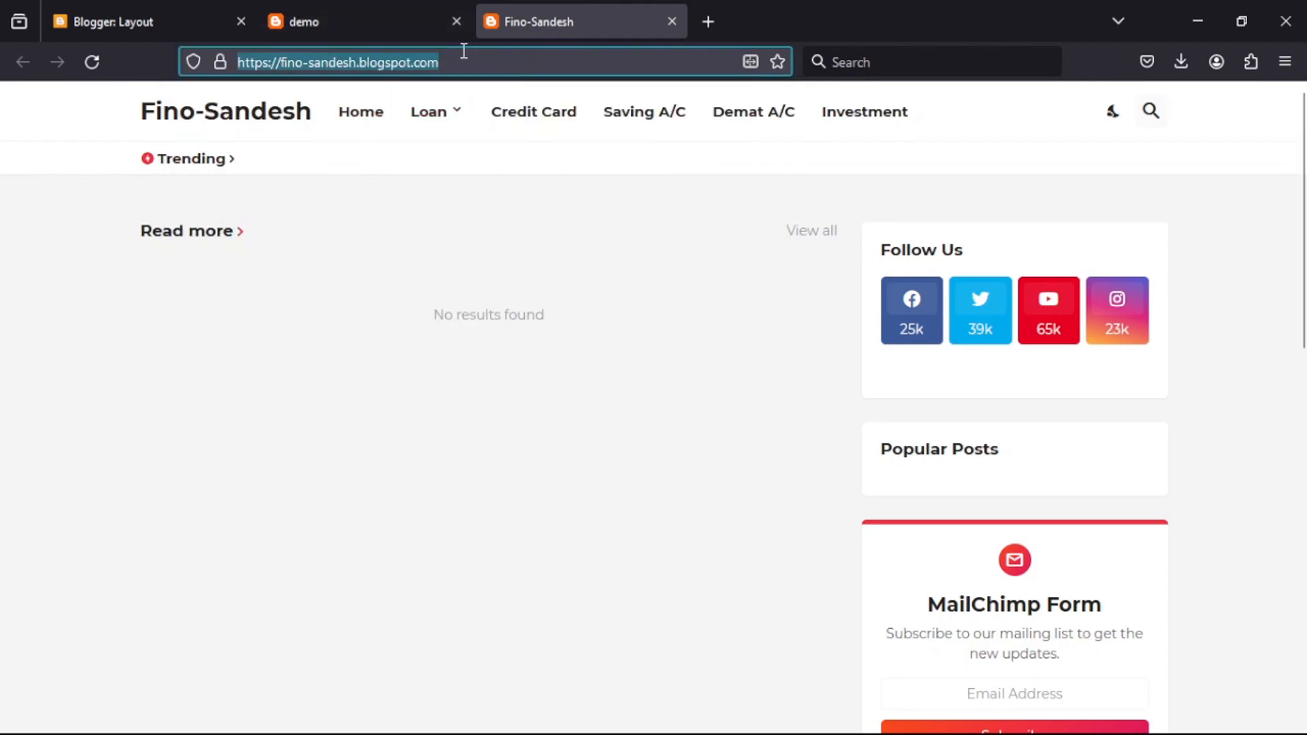
click(170, 11)
drag(482, 414, 471, 420)
key(BackSpace)
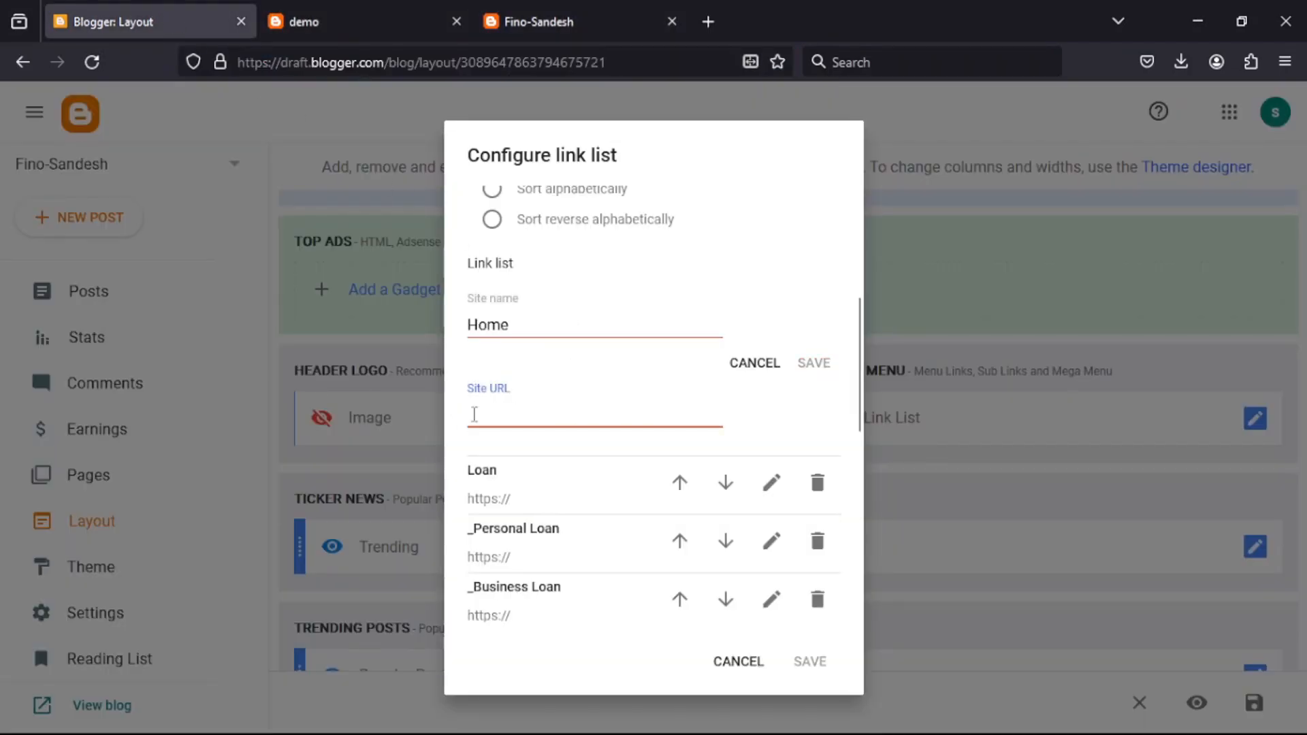
key(ctrl+v)
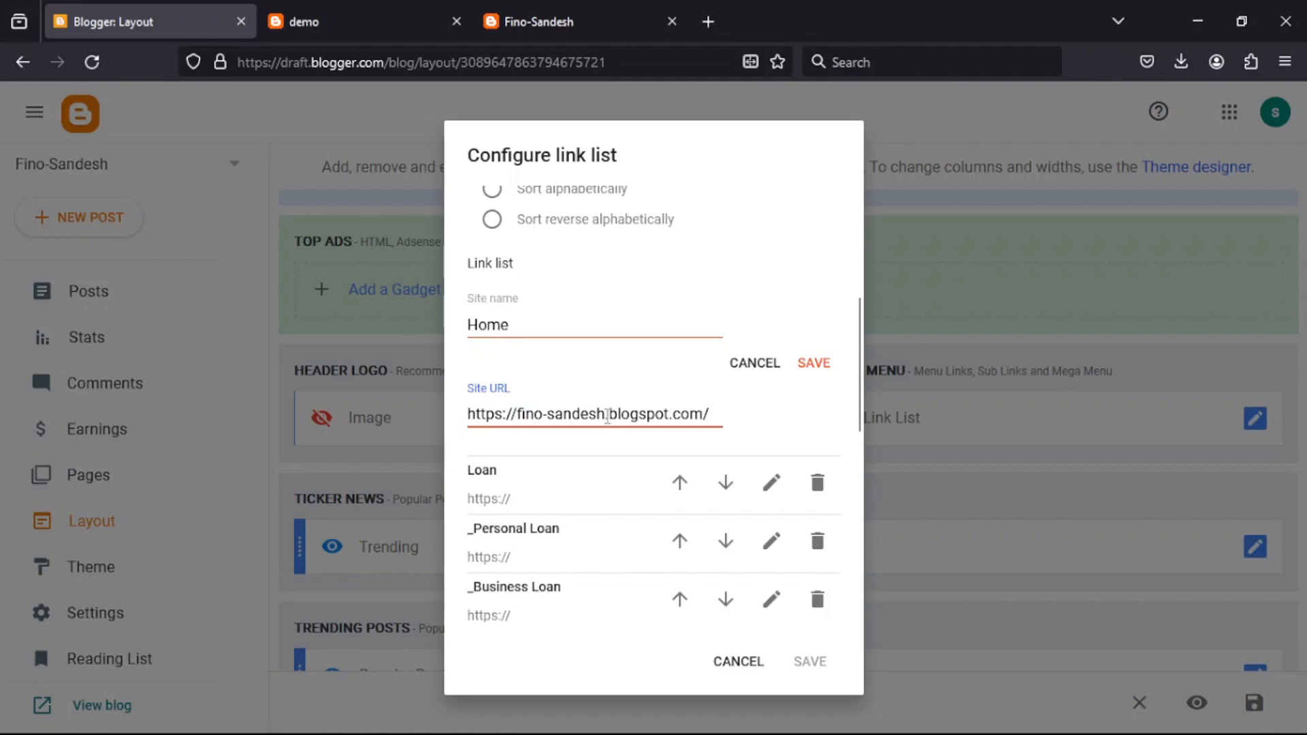
Replace the Home item's site URL with / and save the item
drag(700, 414, 385, 422)
key(BackSpace)
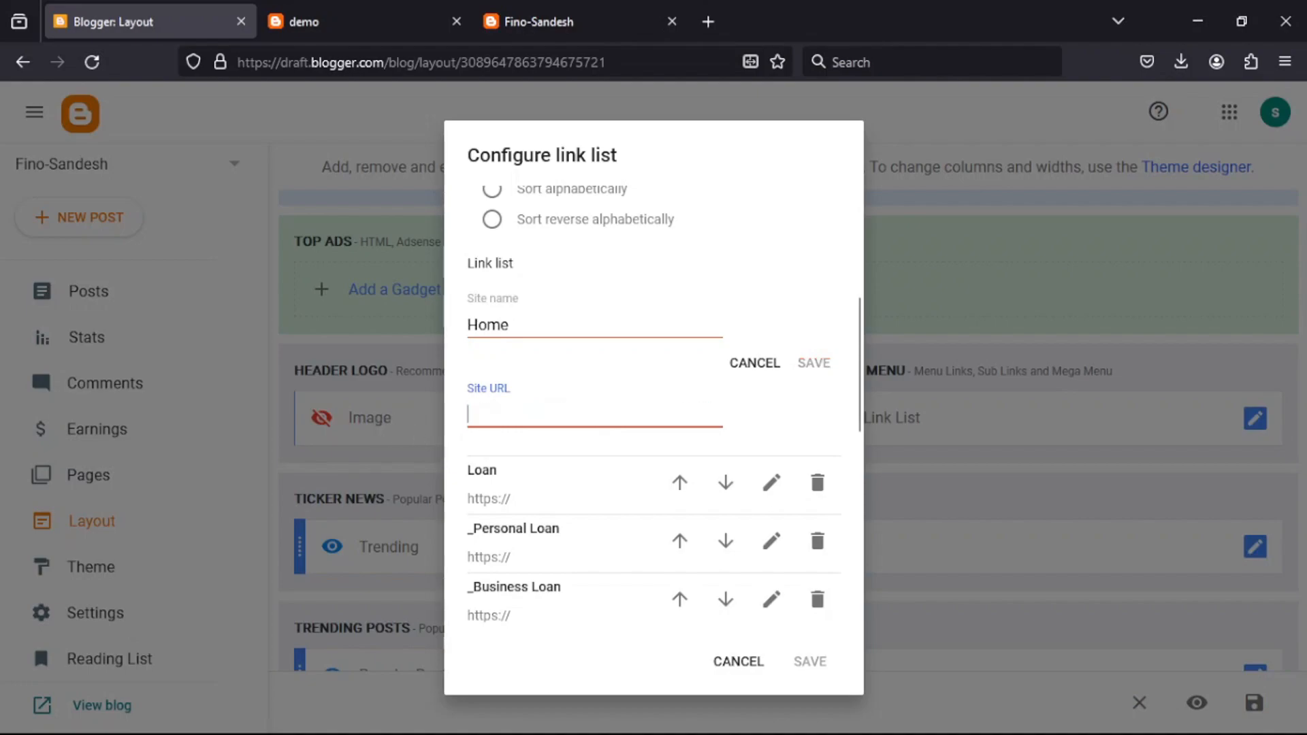
text(/)
click(809, 368)
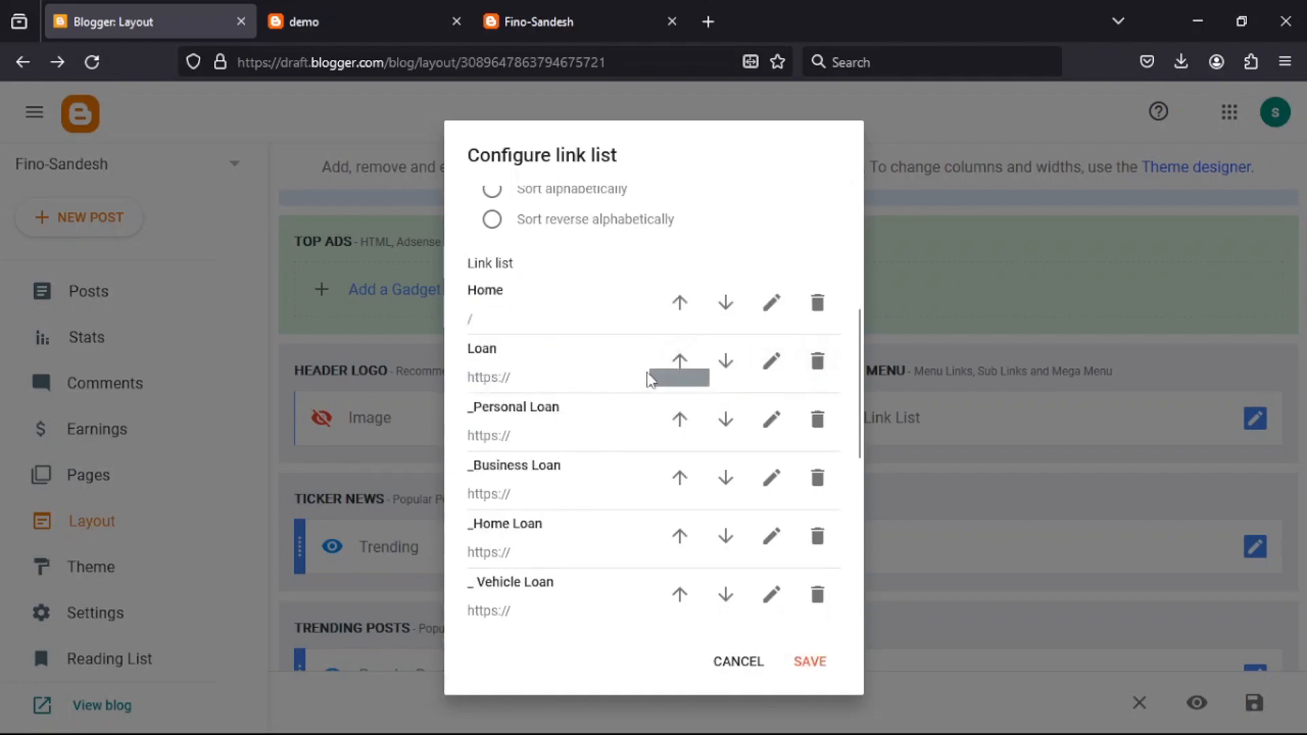
Open the Loan label page from the demo post's tags and copy its web address
click(362, 15)
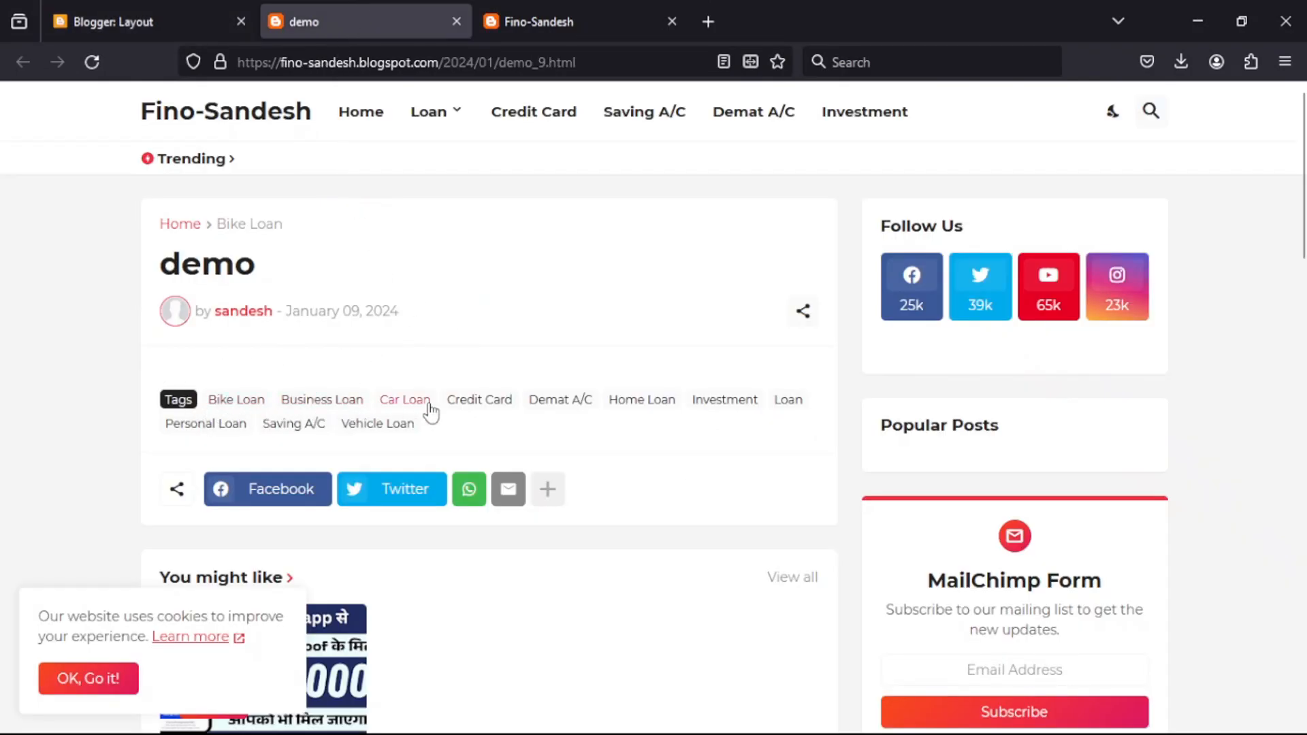
click(787, 402)
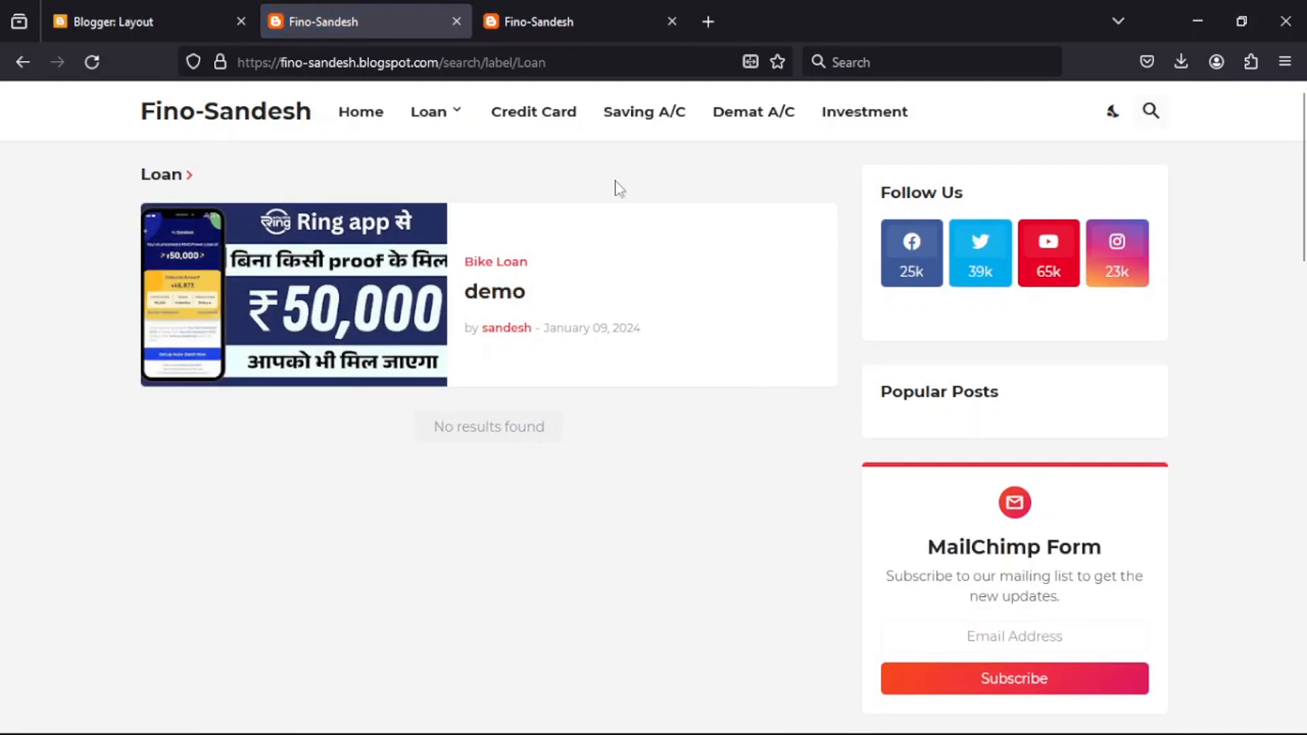
click(574, 62)
drag(551, 63, 232, 69)
click(567, 62)
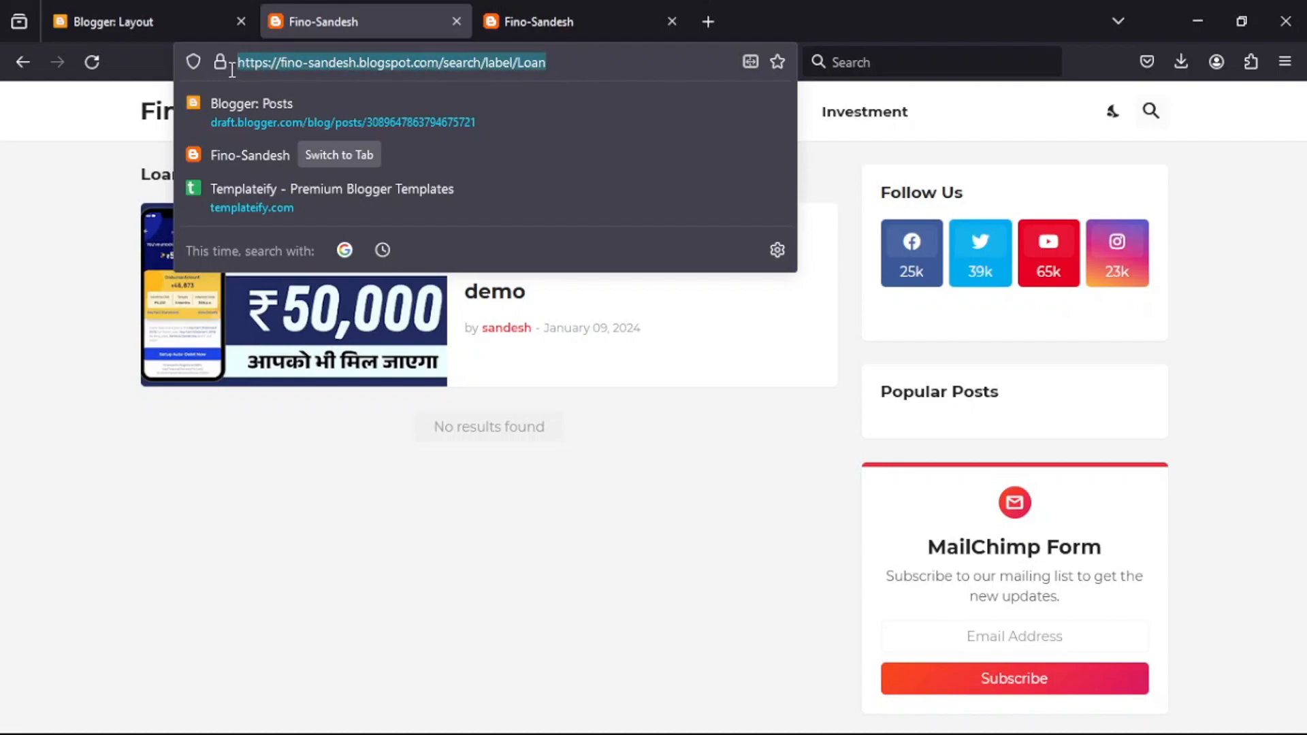
right_click(287, 60)
click(334, 178)
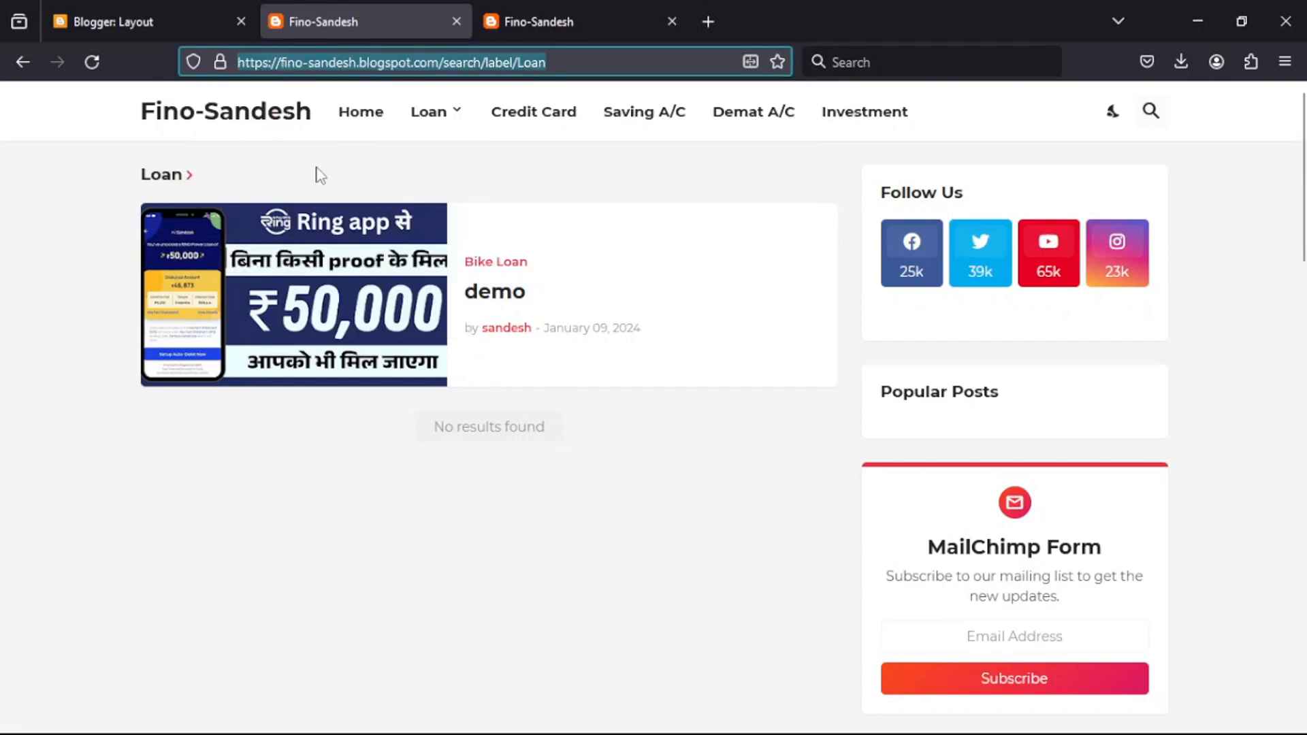
click(156, 16)
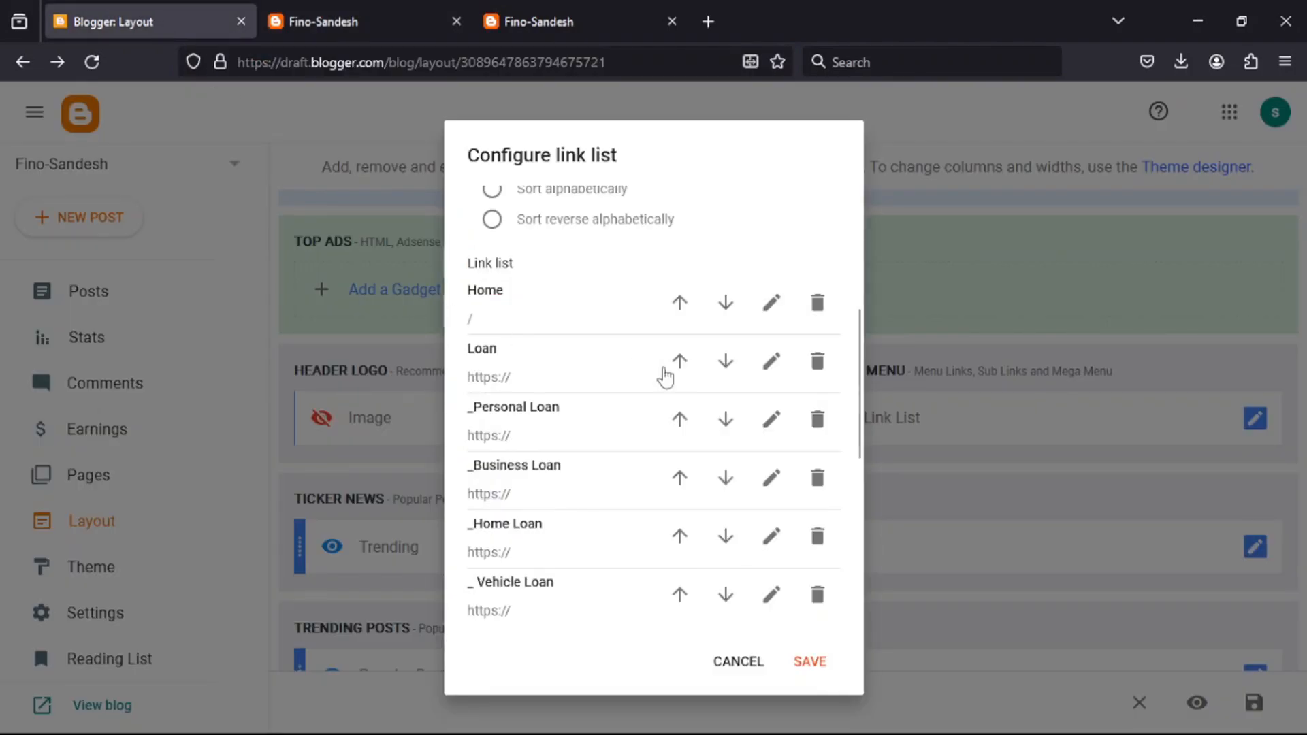
click(769, 360)
scroll(715, 374, down, 3)
drag(563, 280, 496, 283)
triple_click(487, 281)
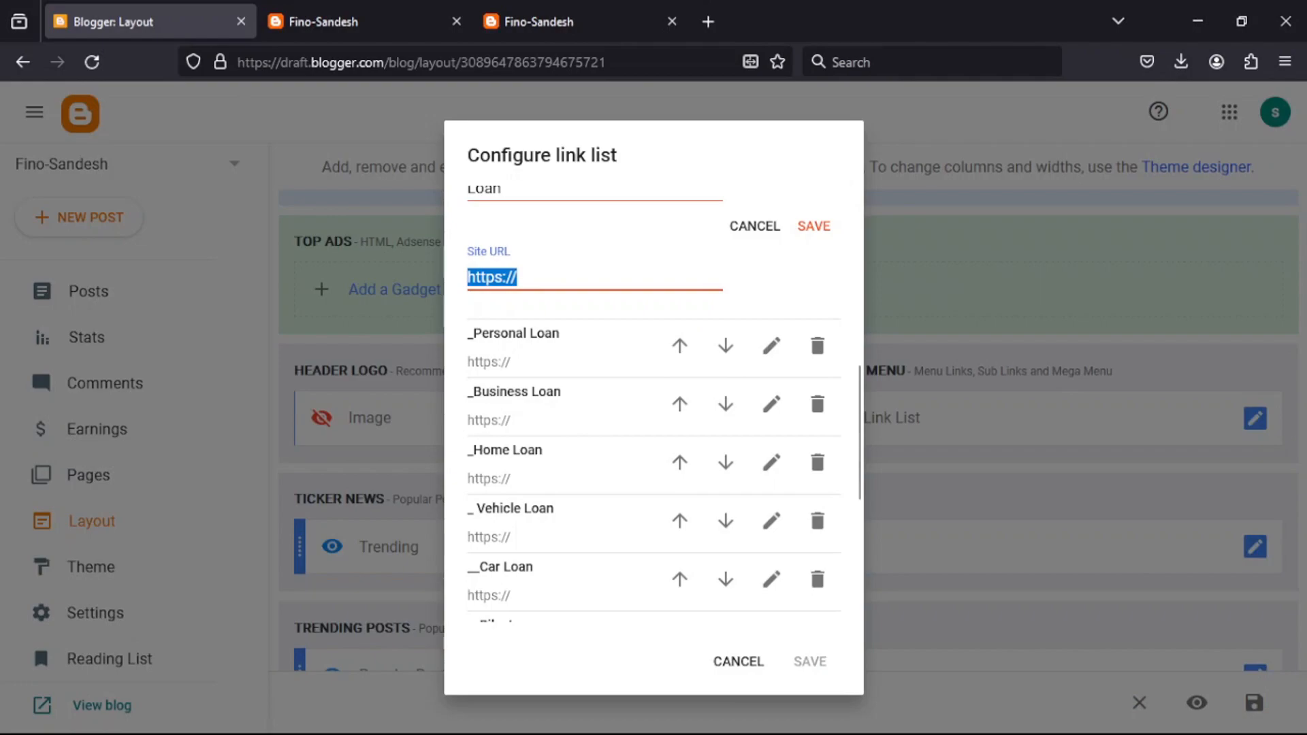
key(BackSpace)
key(ctrl+v)
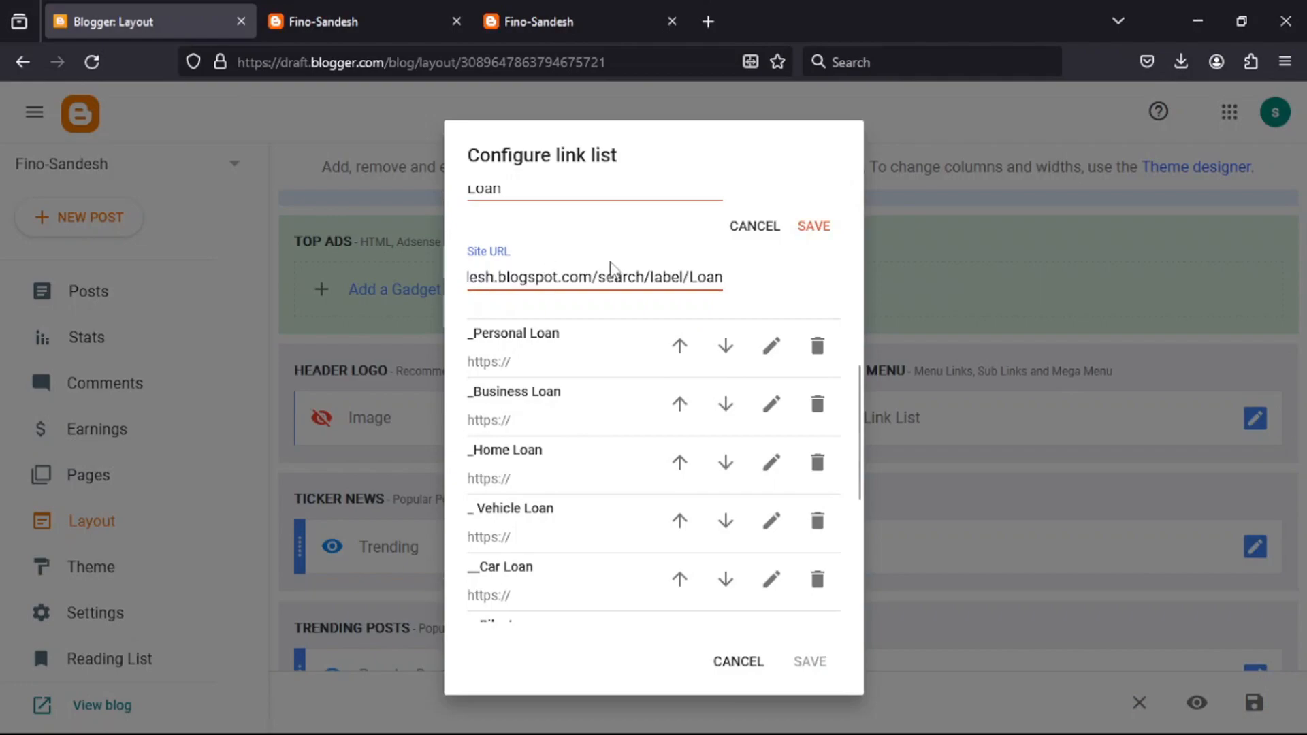
scroll(763, 279, up, 2)
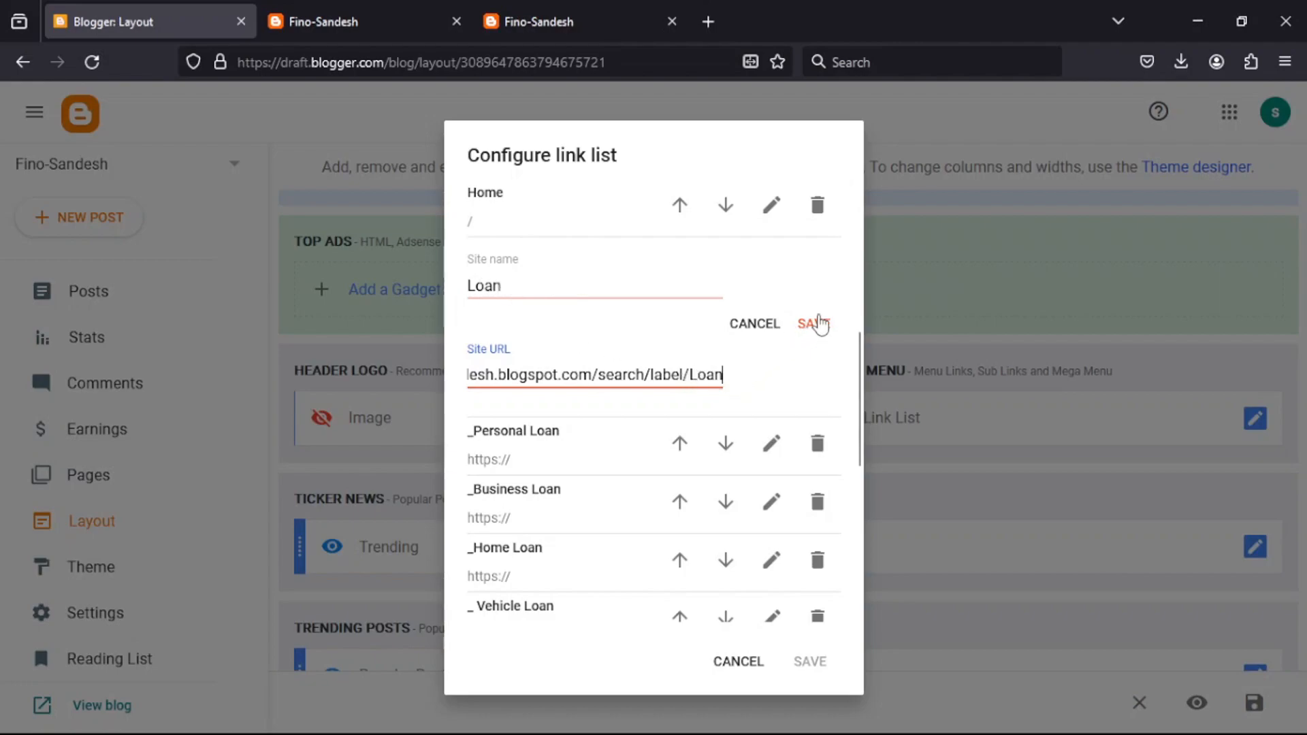
click(814, 324)
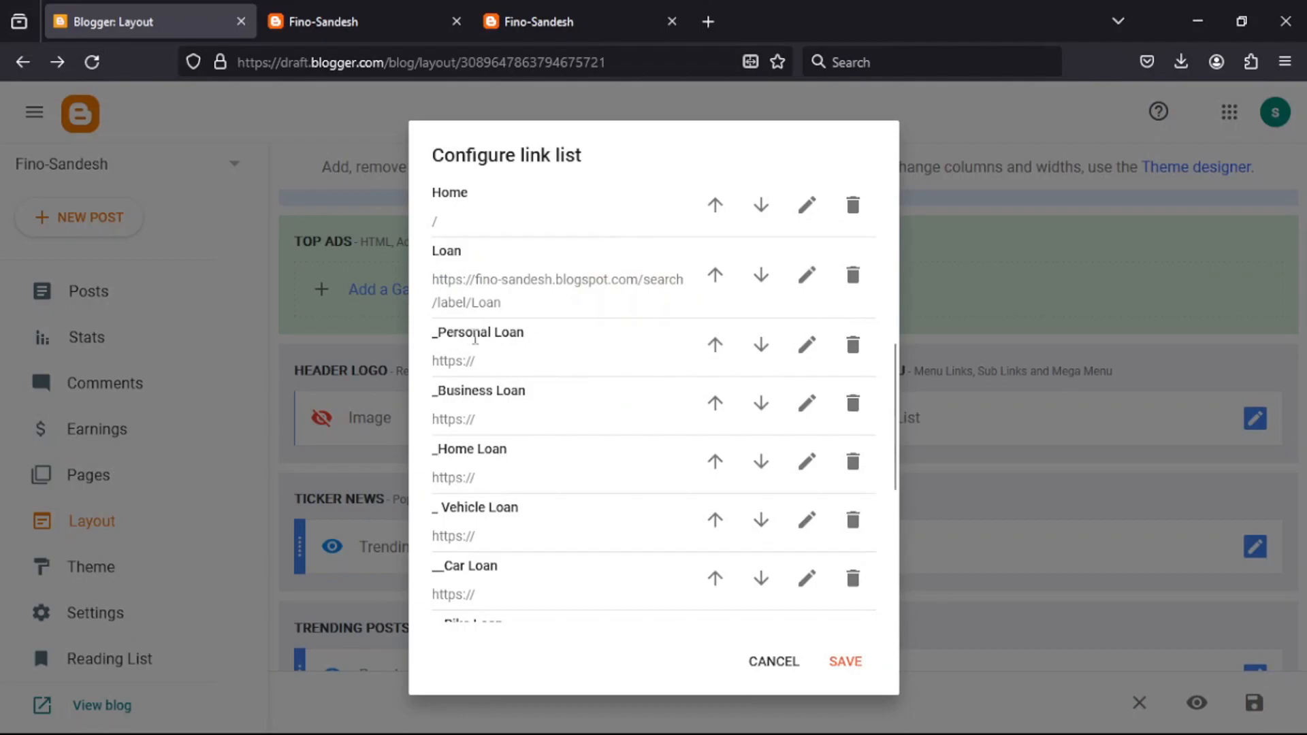
Return to the demo post, open its Personal Loan label page and copy that page's web address
click(348, 40)
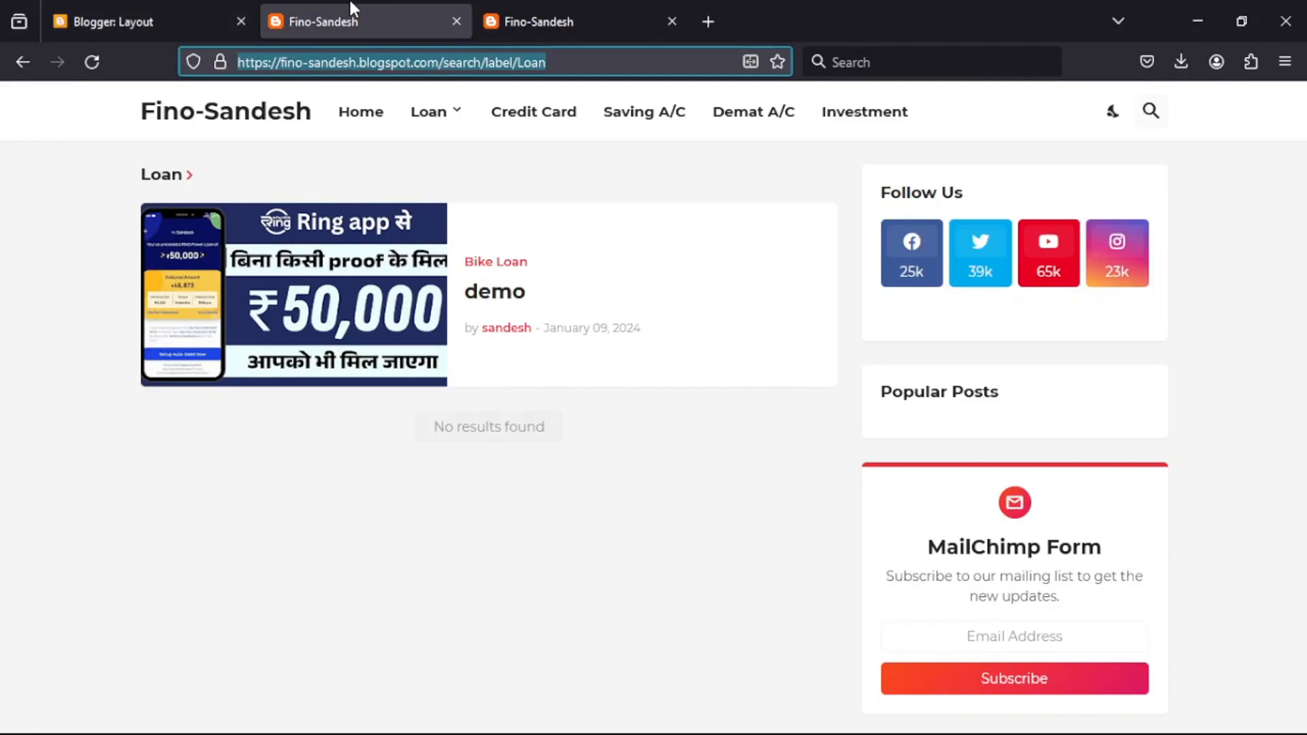
click(23, 63)
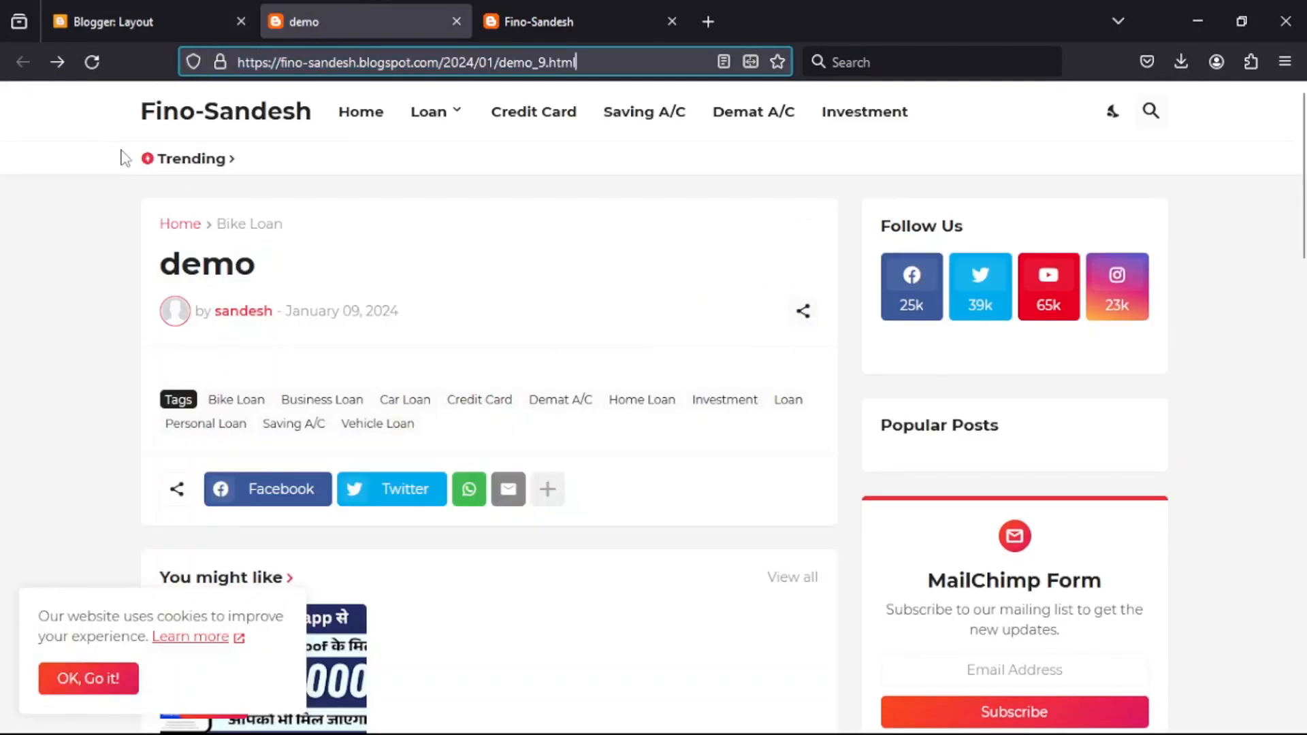
click(196, 425)
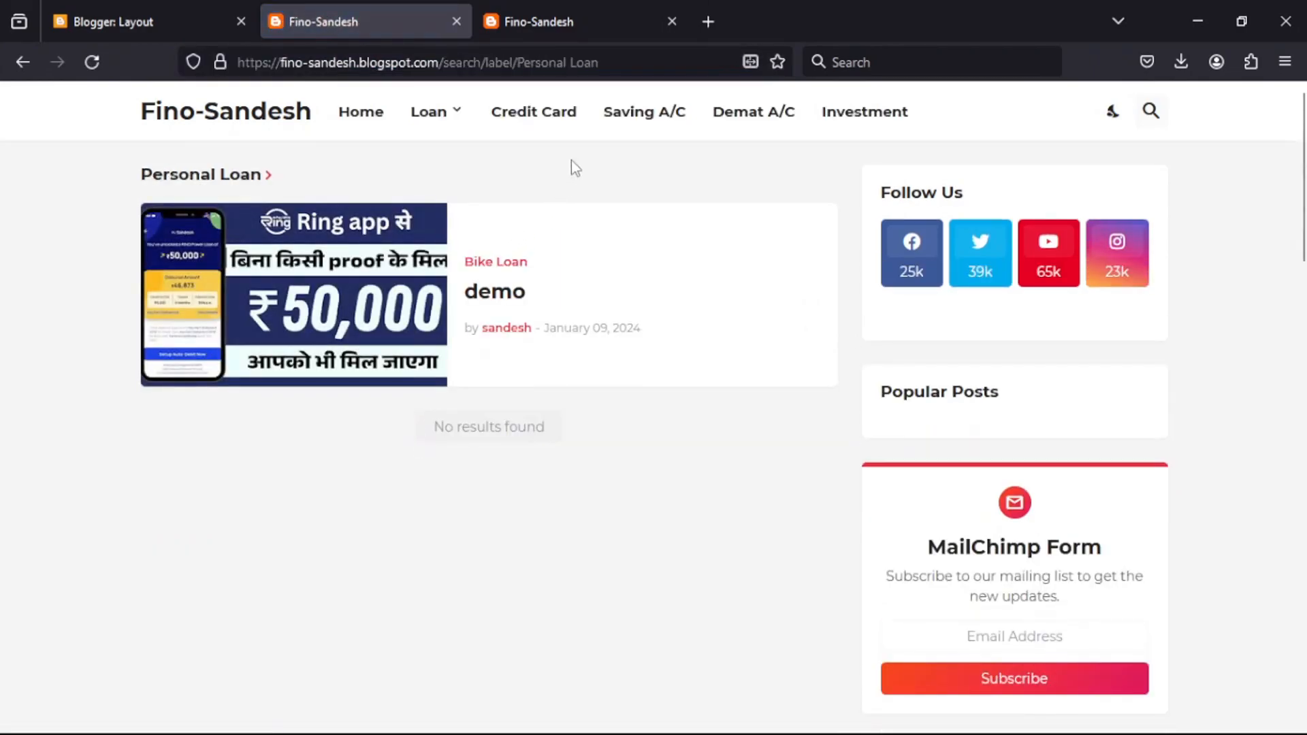
drag(619, 69, 275, 73)
right_click(298, 68)
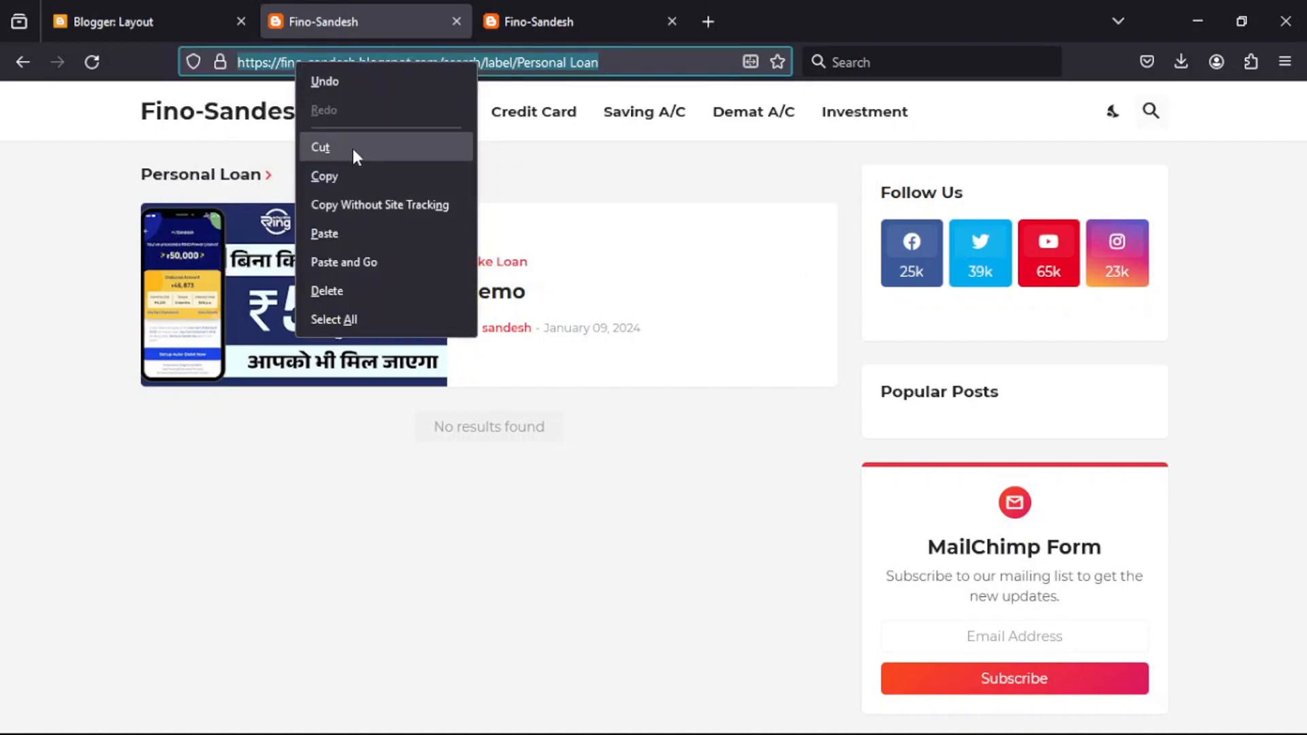
click(353, 170)
click(112, 185)
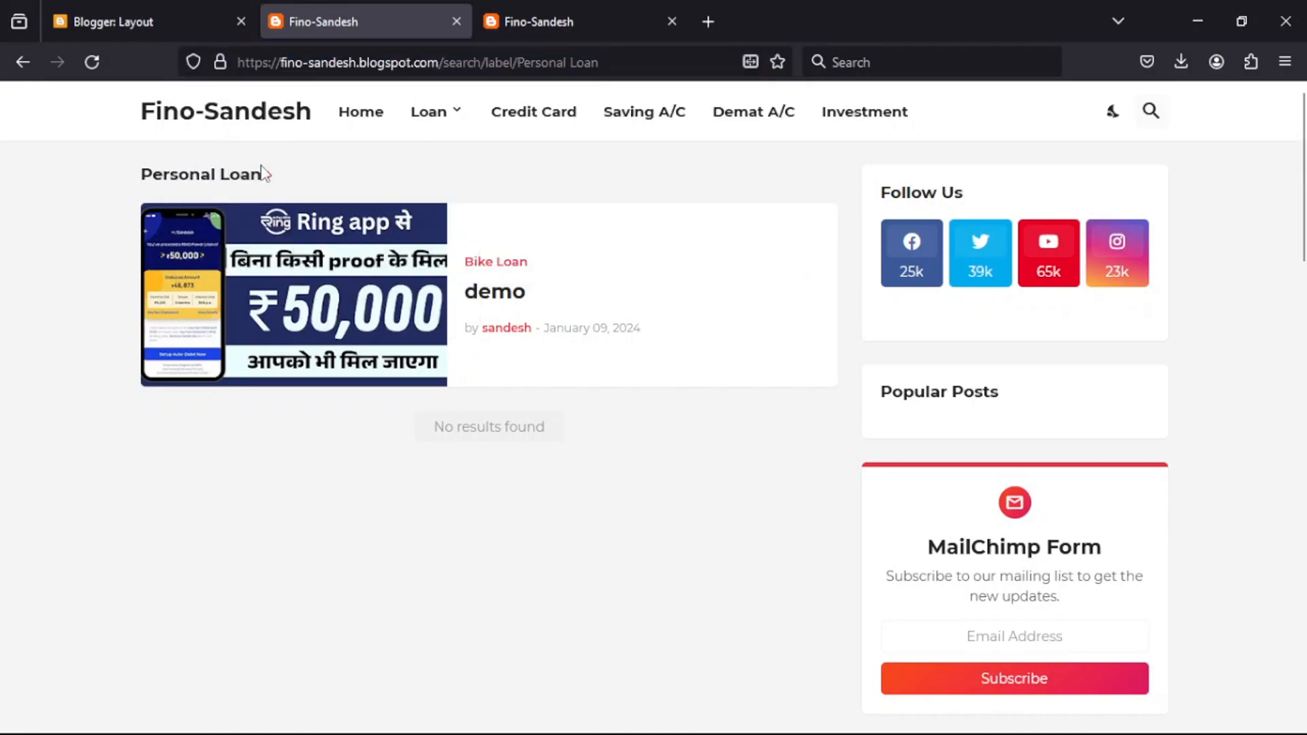
Copy the full web address of the demo post's Personal Loan label page
drag(290, 176, 113, 180)
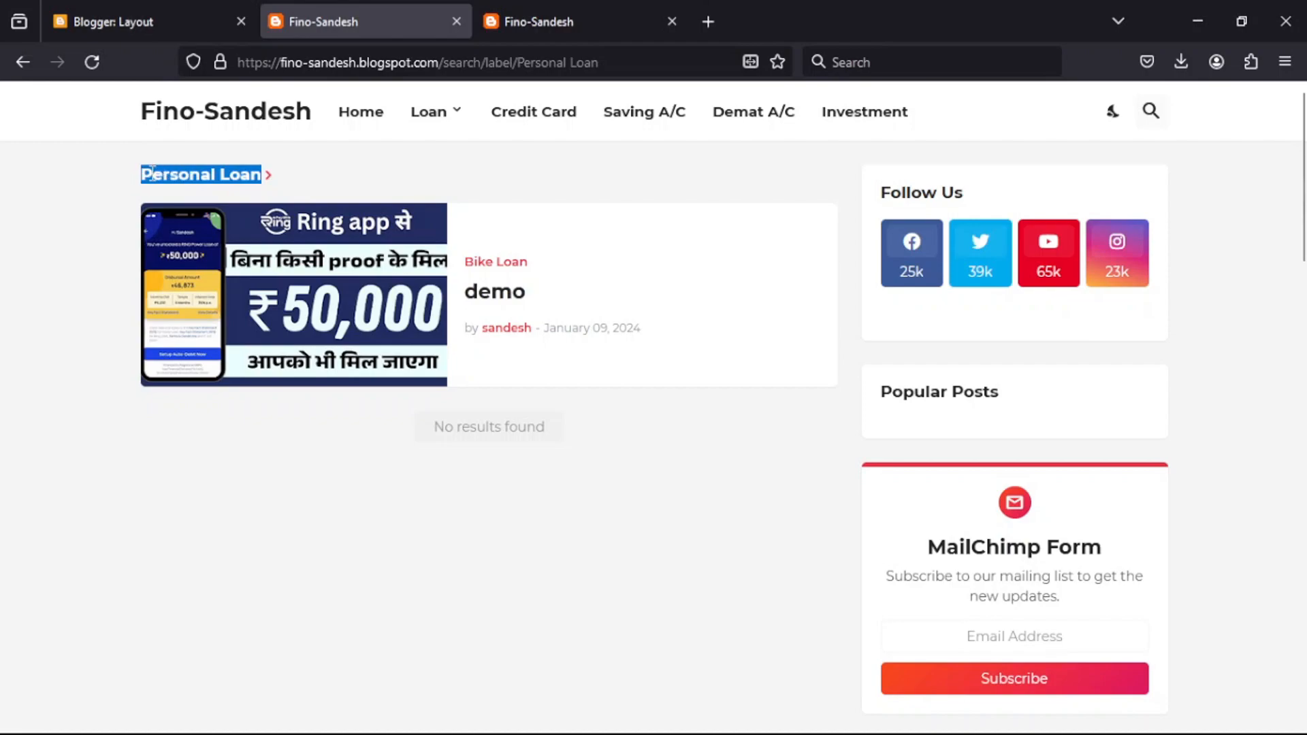
click(135, 182)
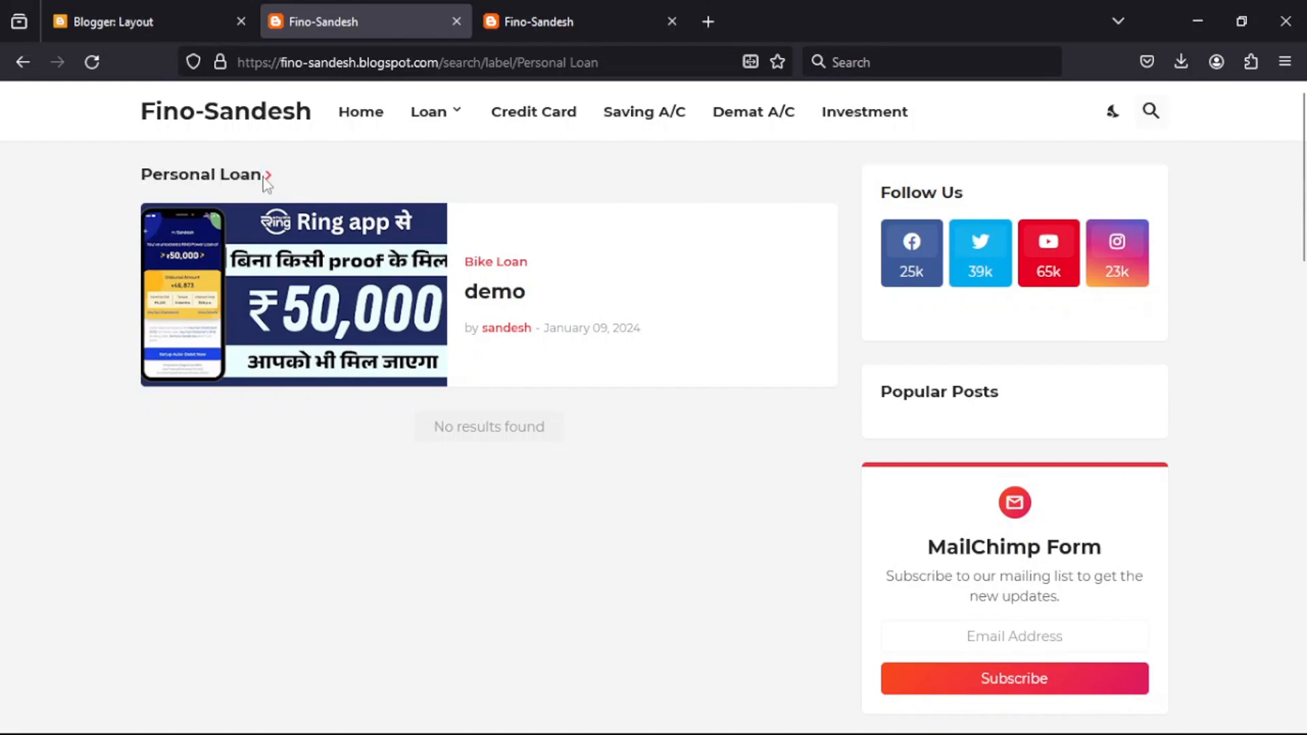
drag(639, 68, 531, 101)
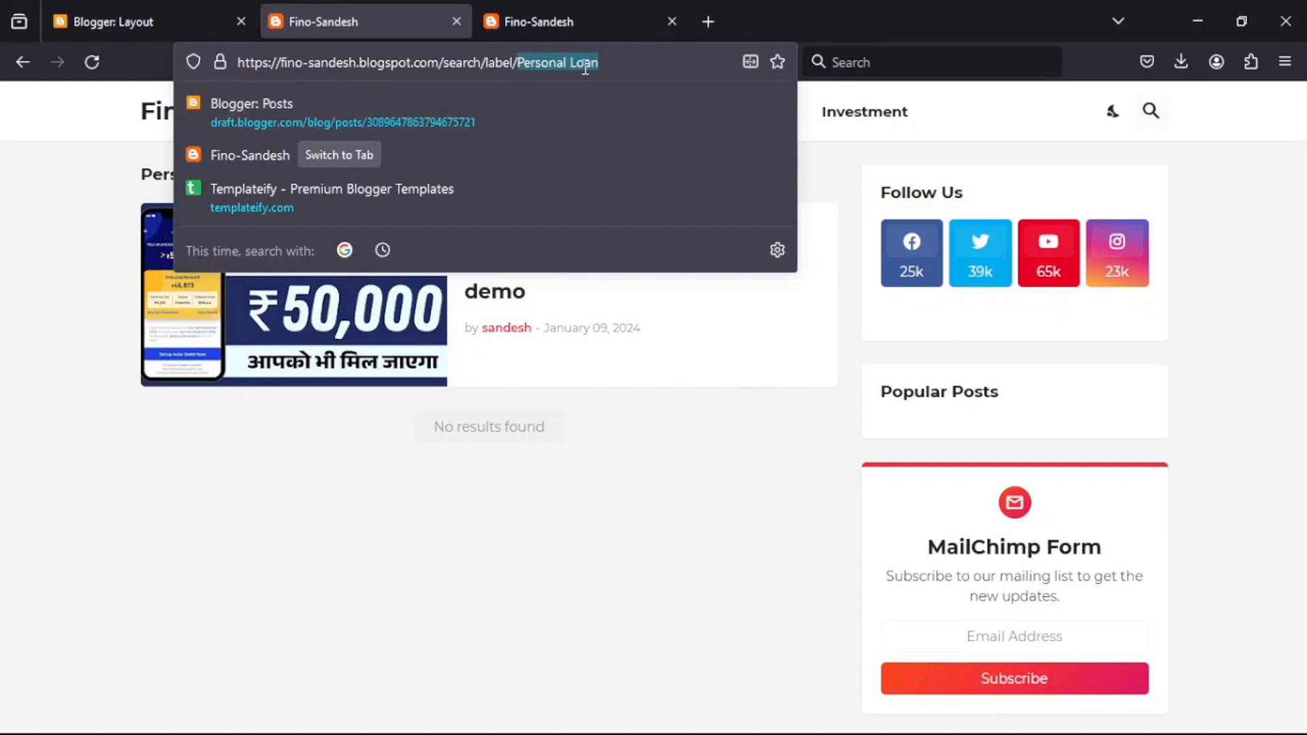
drag(673, 60, 272, 71)
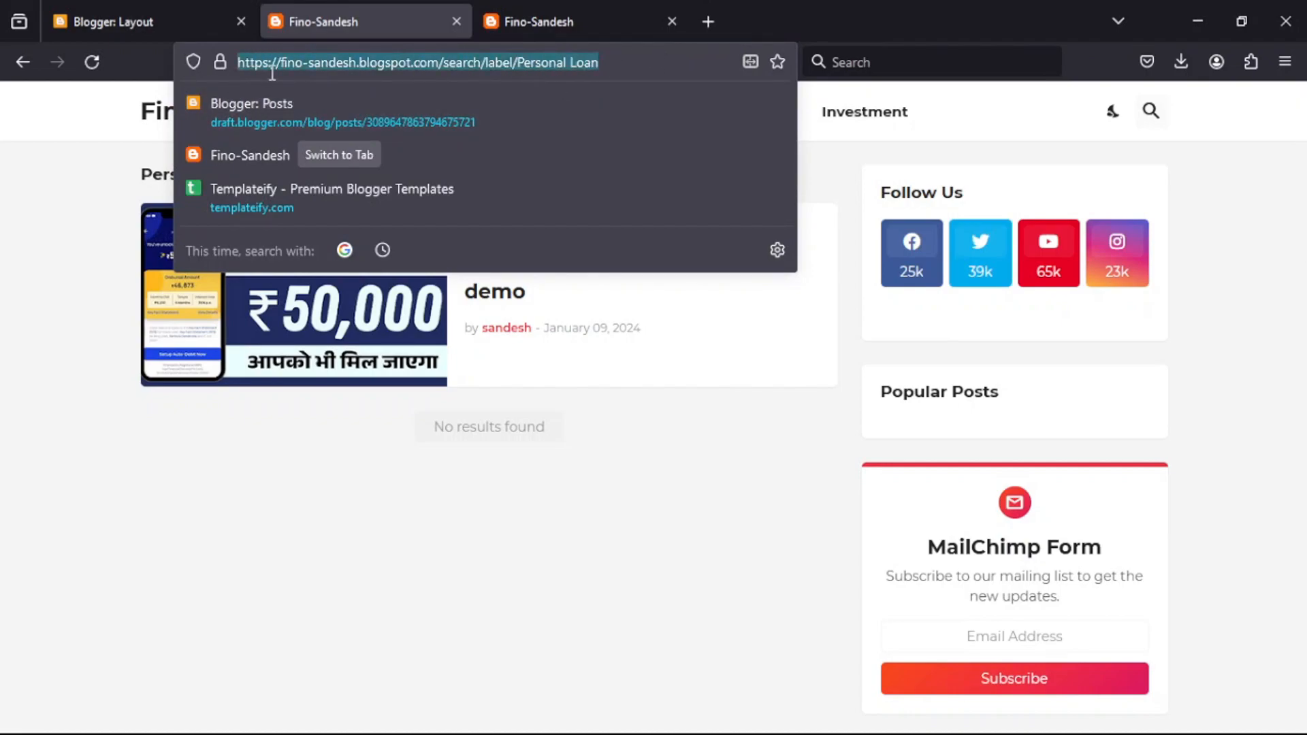
right_click(307, 60)
click(338, 173)
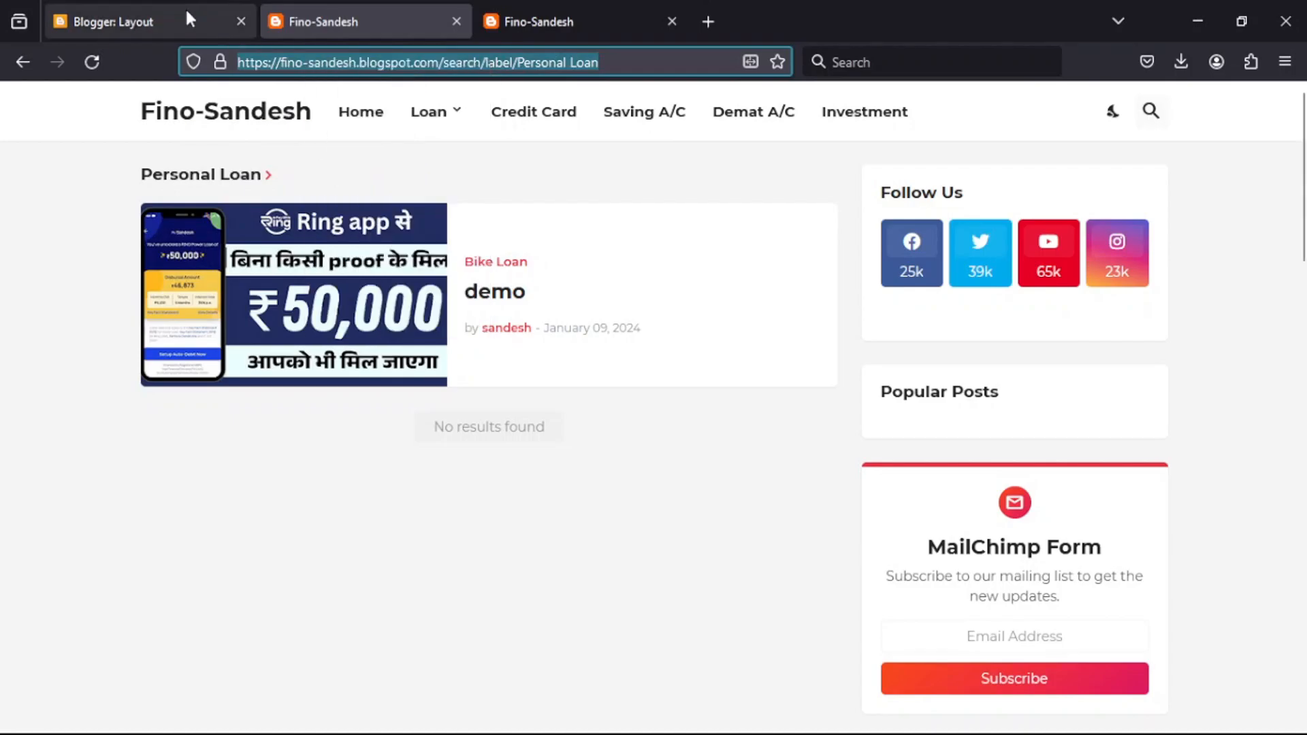
click(198, 20)
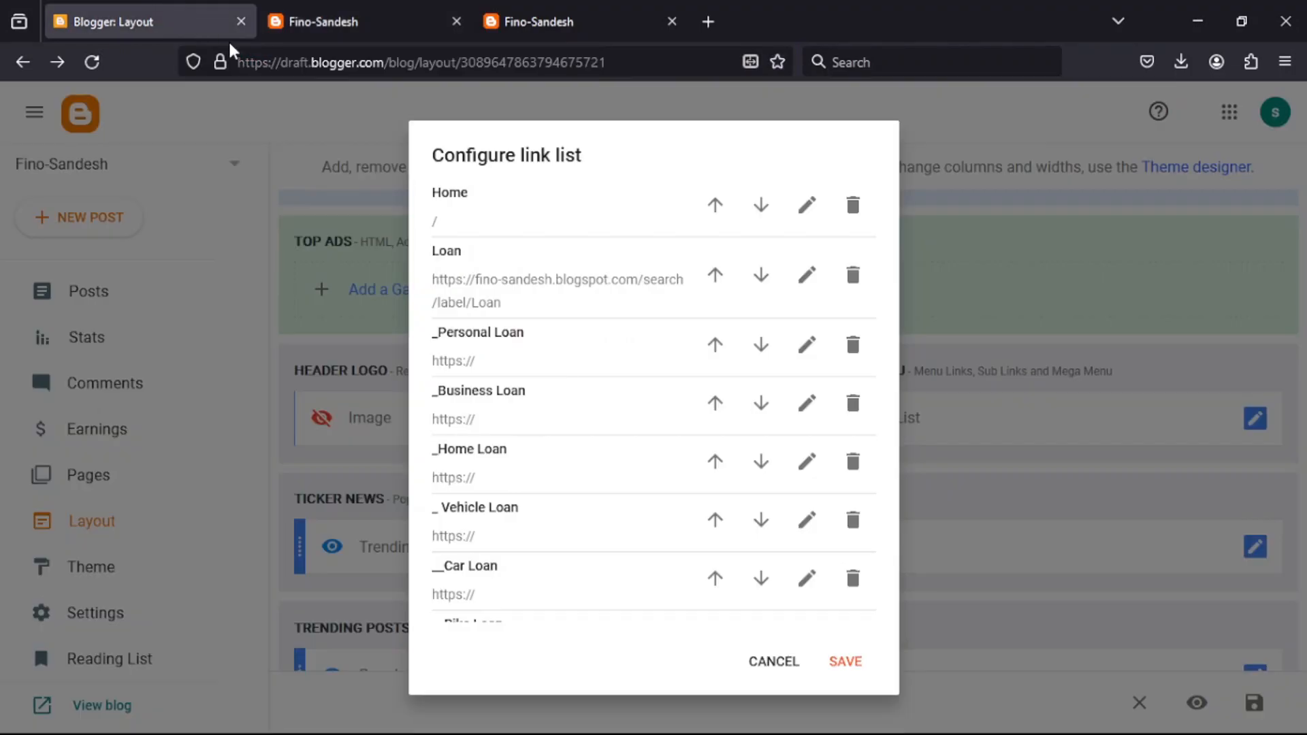
click(806, 345)
scroll(592, 375, down, 2)
drag(549, 362, 374, 382)
key(BackSpace)
key(ctrl+v)
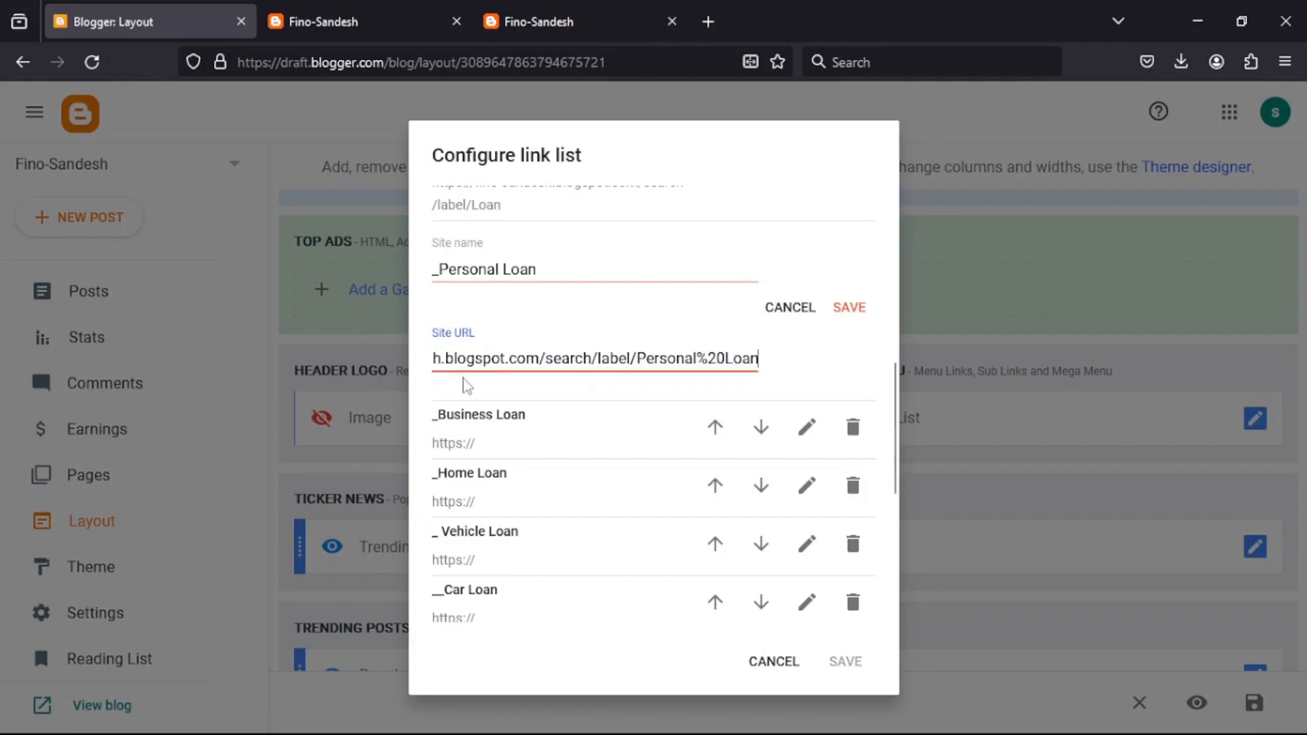
click(849, 307)
scroll(622, 374, up, 2)
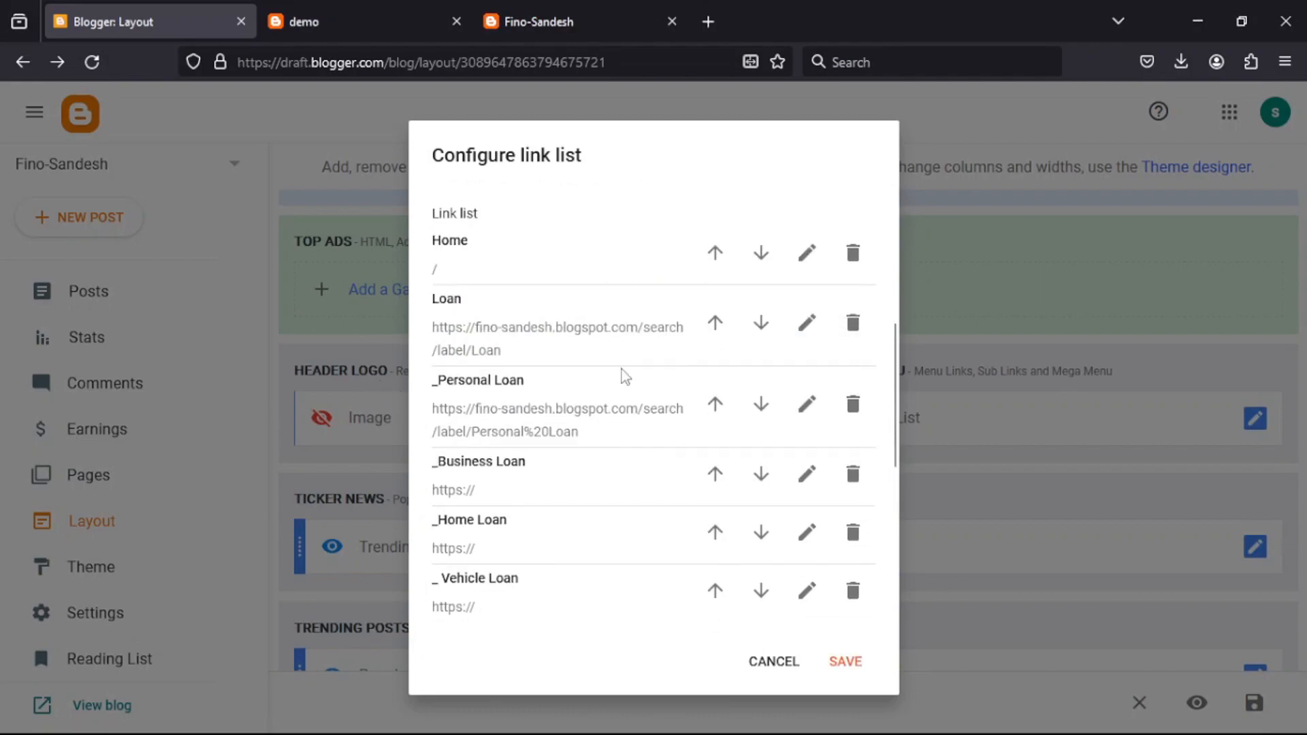
scroll(607, 376, down, 1)
click(806, 378)
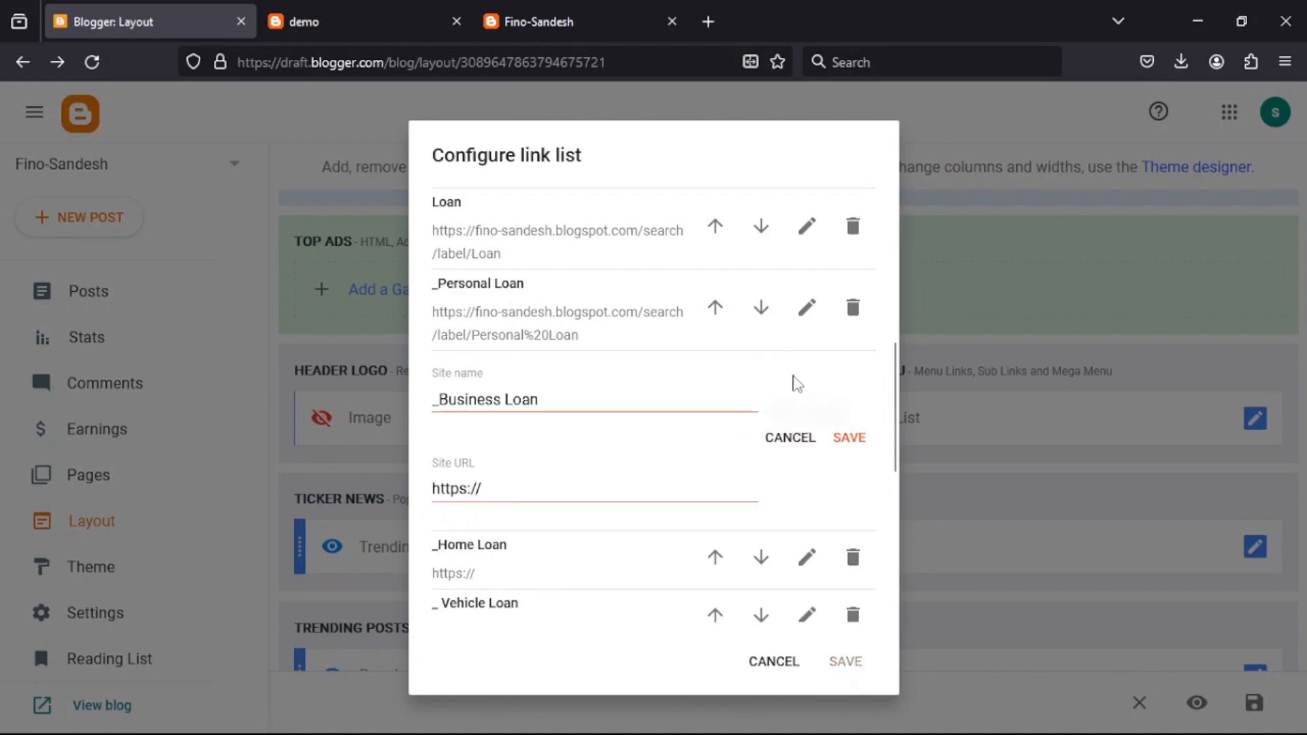
click(789, 437)
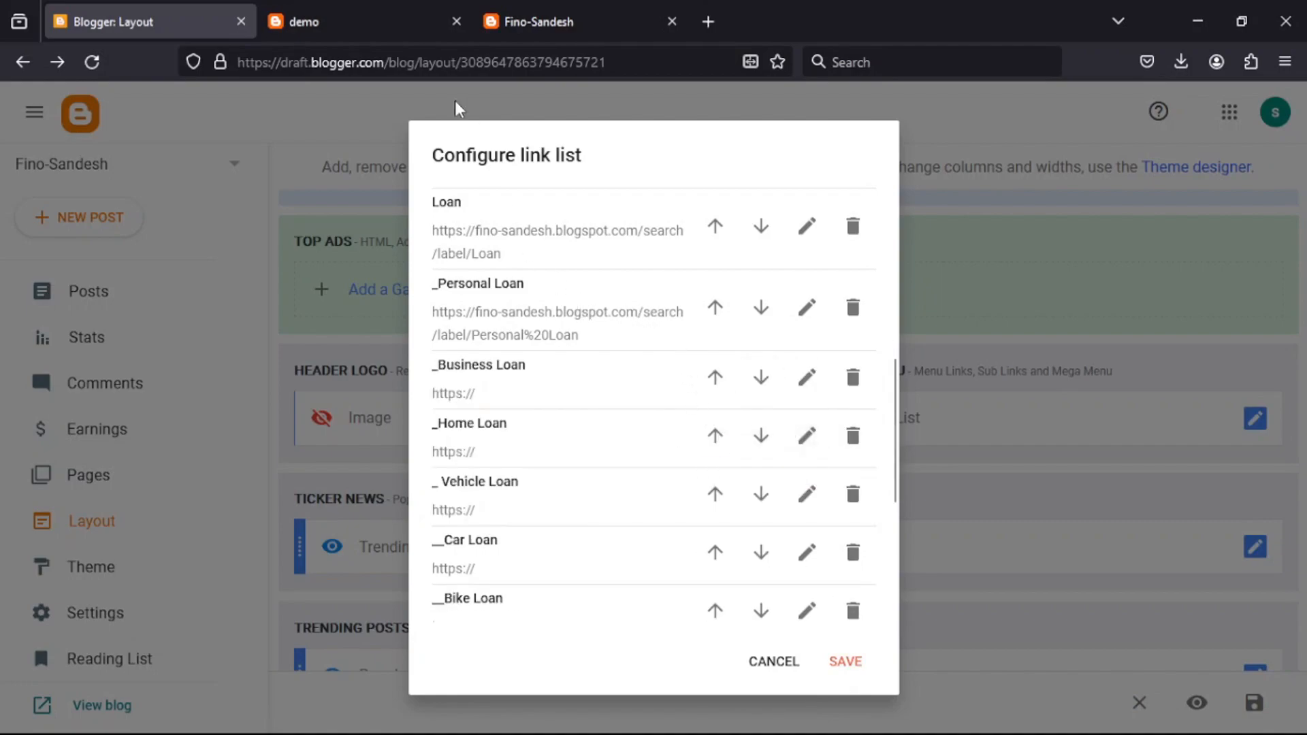
Review the label URLs of the menu items in the link list, from Home through Investment
scroll(562, 419, up, 3)
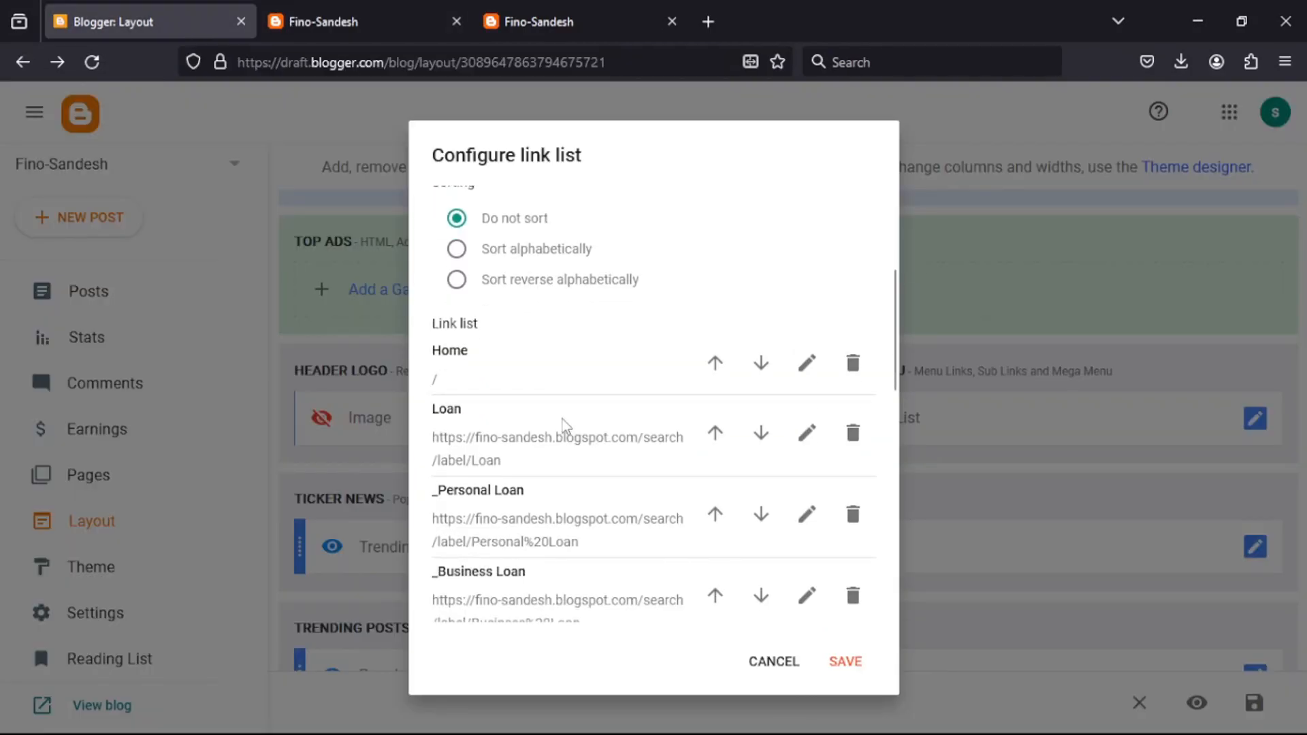
scroll(563, 420, down, 2)
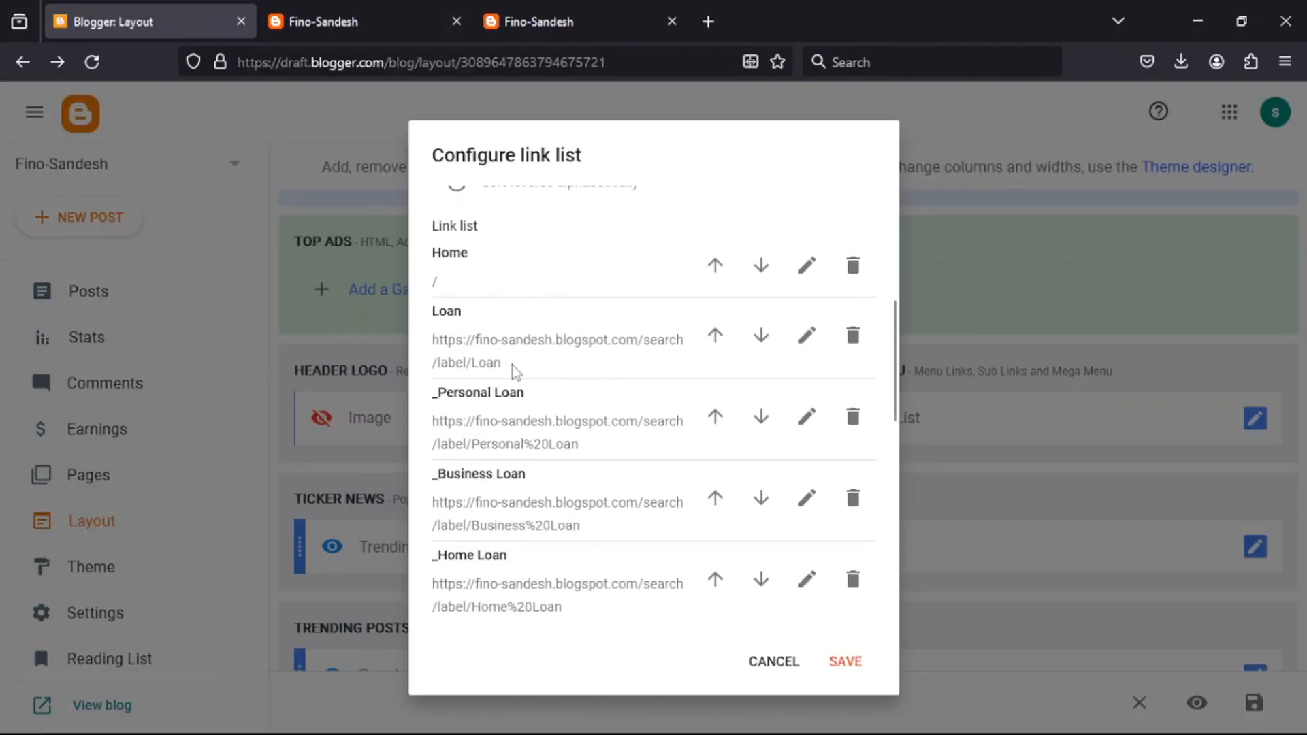
double_click(495, 362)
drag(597, 449, 473, 452)
drag(581, 525, 495, 544)
scroll(554, 524, up, 2)
scroll(558, 497, down, 10)
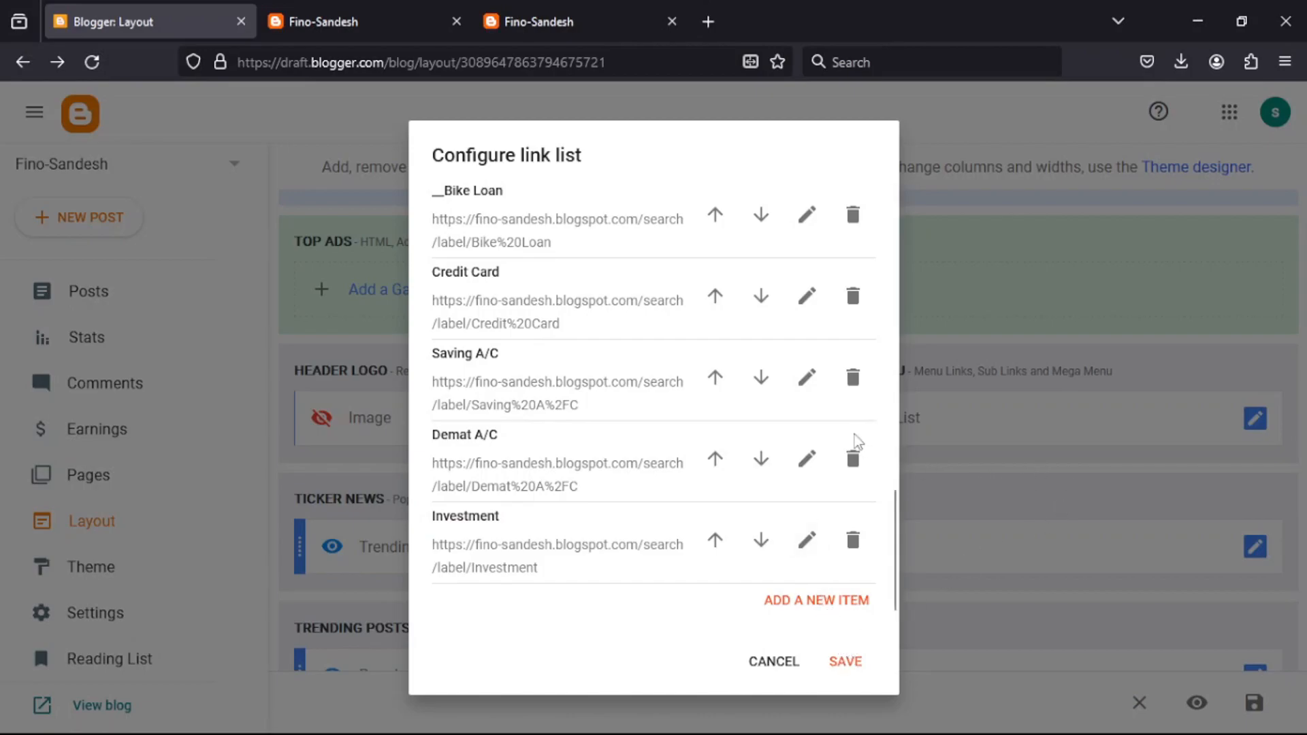
Check the tags on the demo post and save the header menu's link list
click(356, 14)
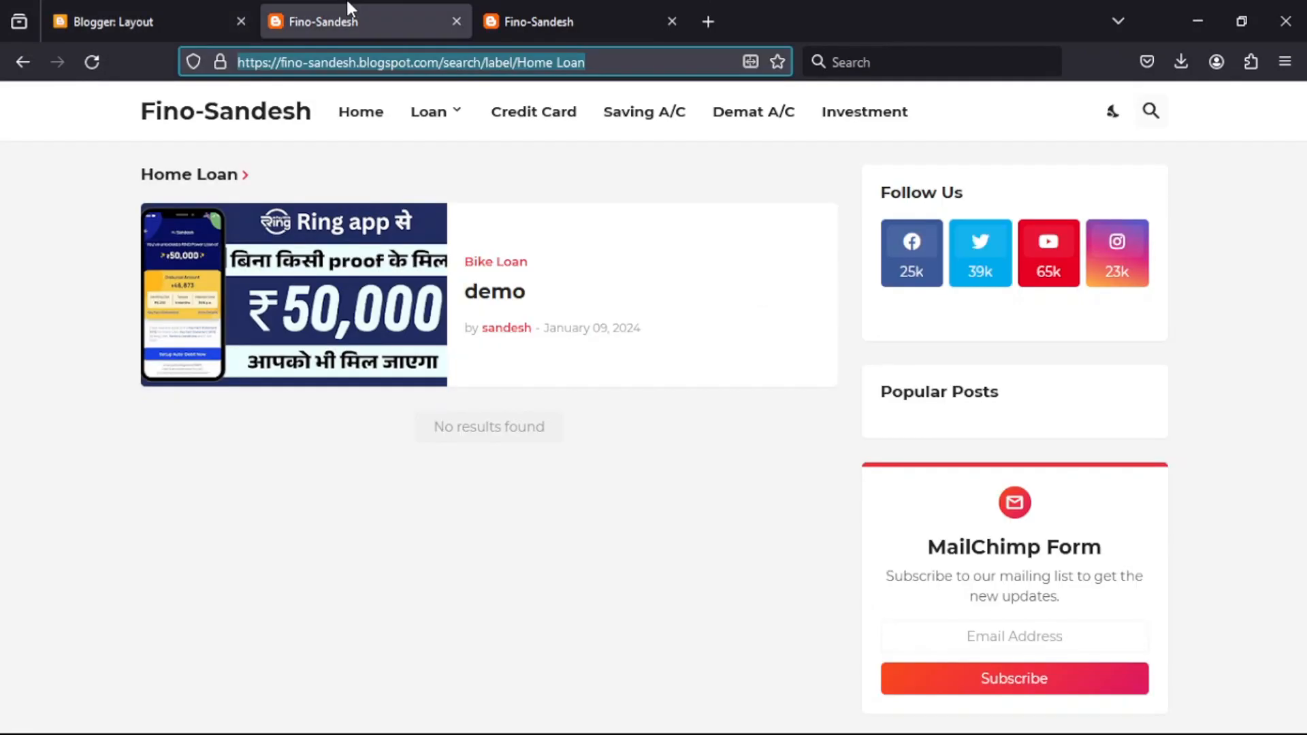
click(23, 62)
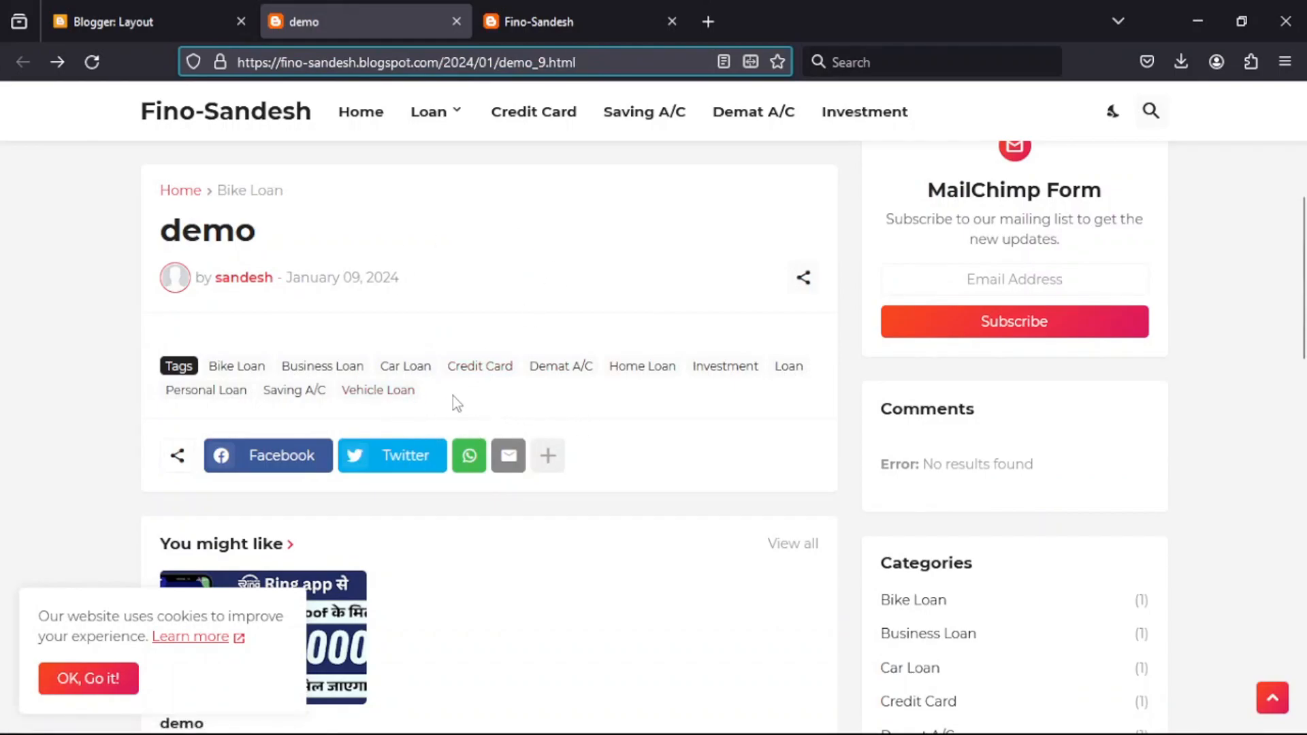
click(170, 8)
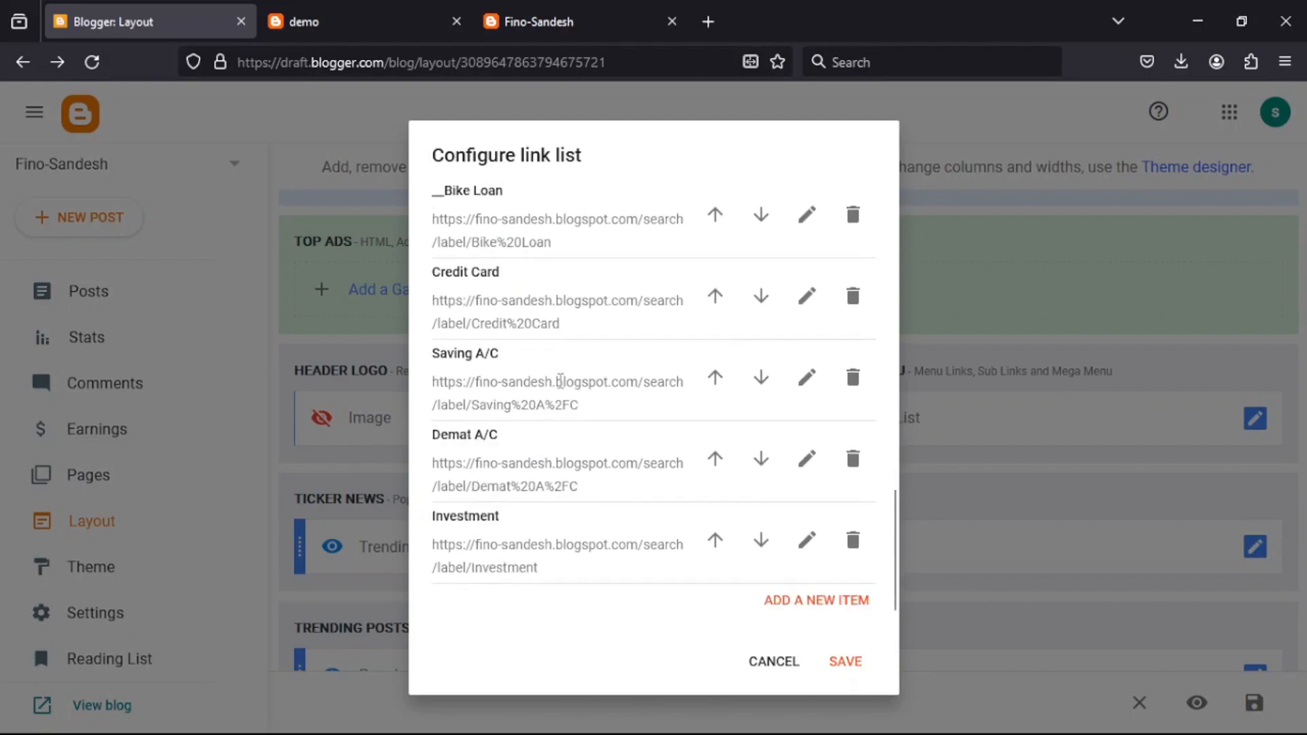
click(844, 664)
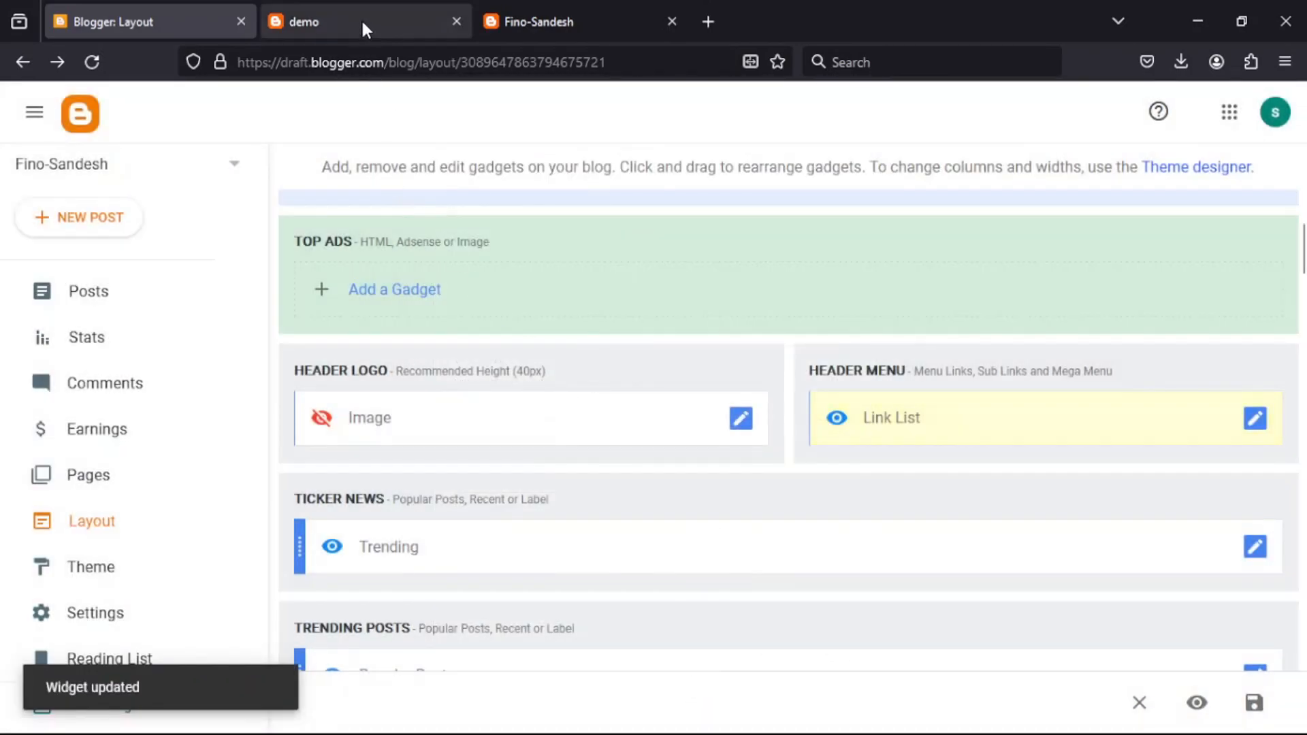
Reload the demo post, open Personal Loan from the blog's Loan menu and check the page's heading and address
click(351, 26)
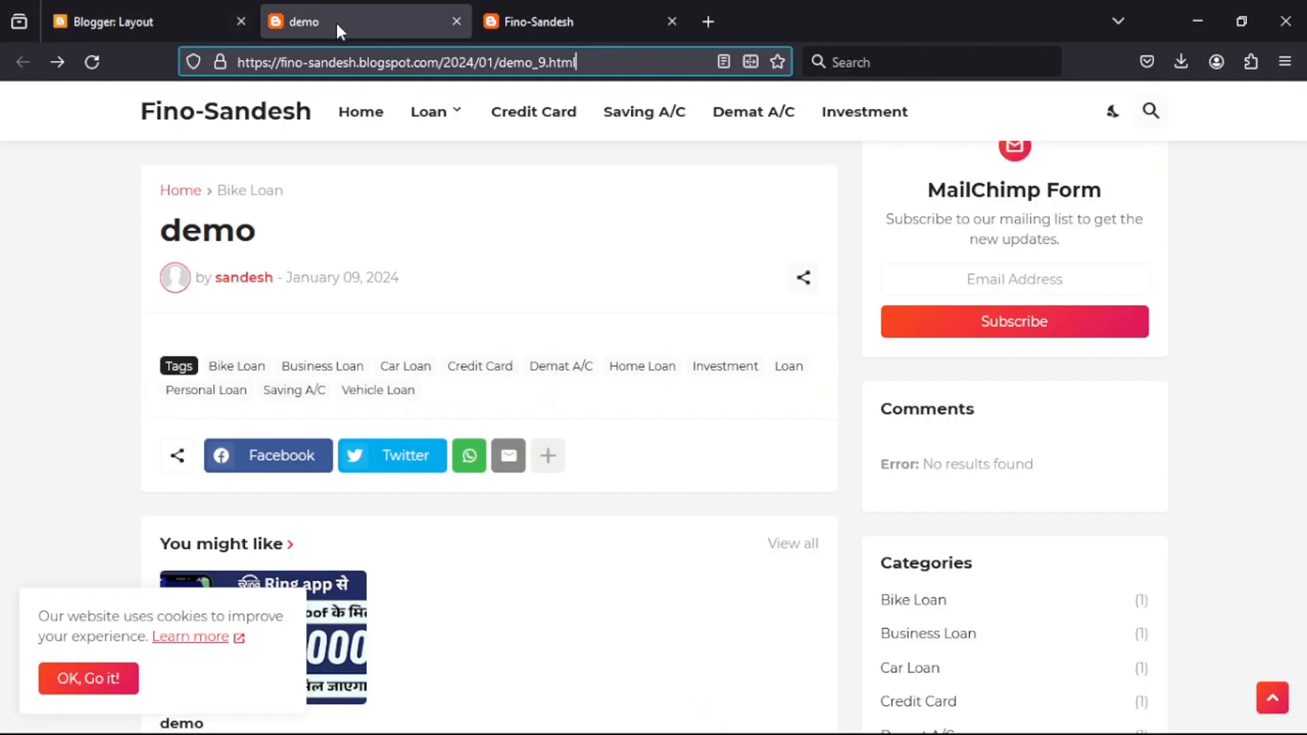
click(103, 60)
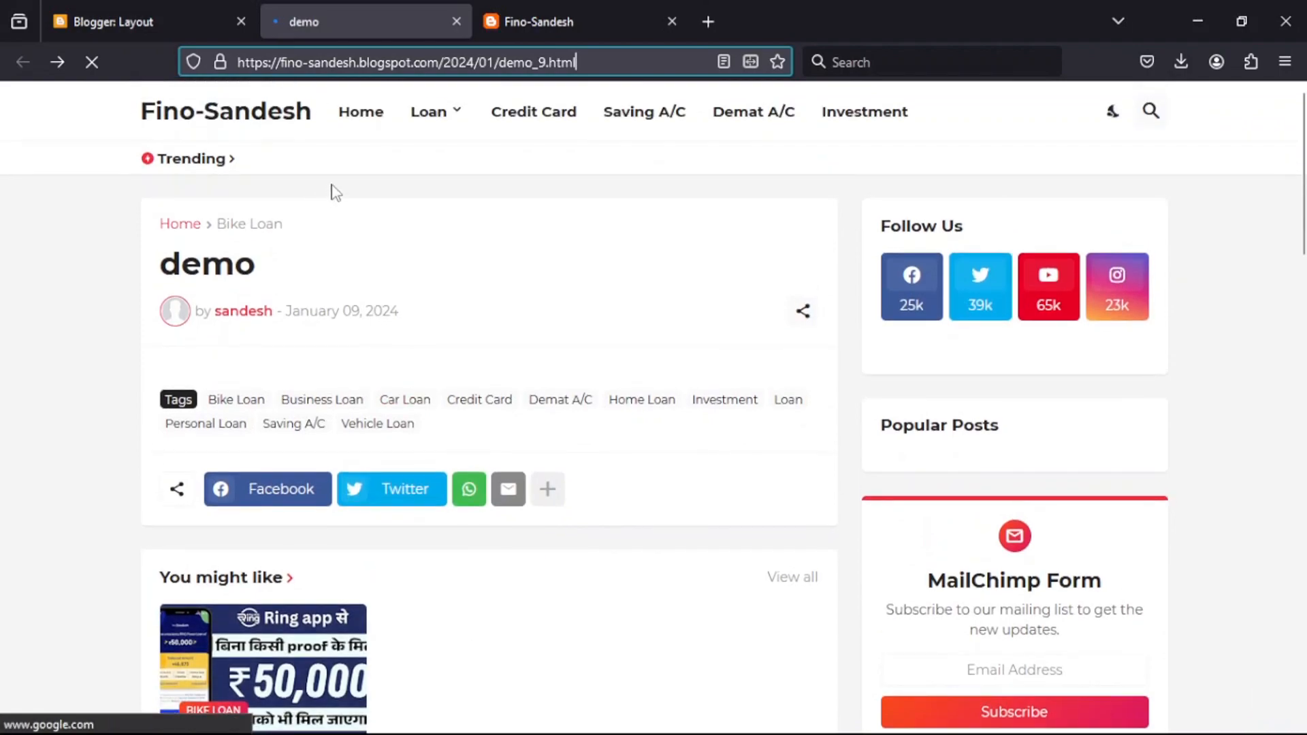
mouse_move(414, 131)
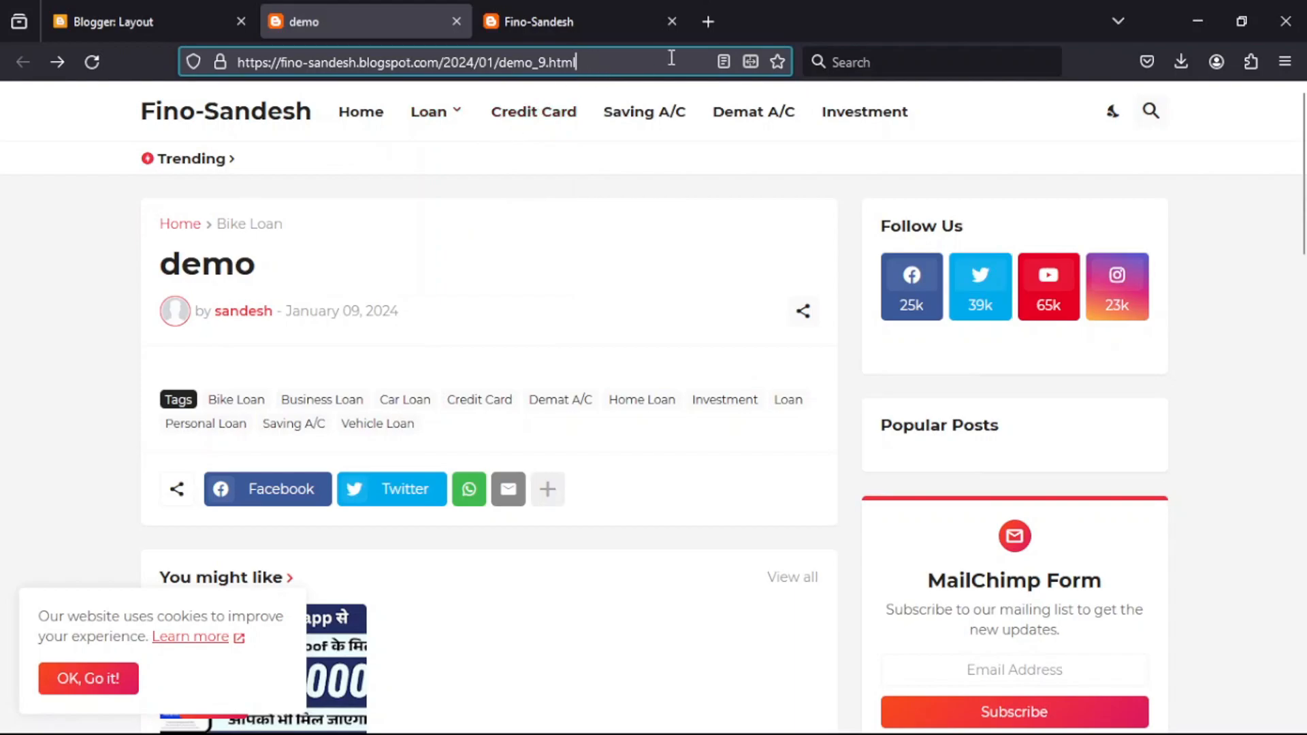
mouse_move(438, 111)
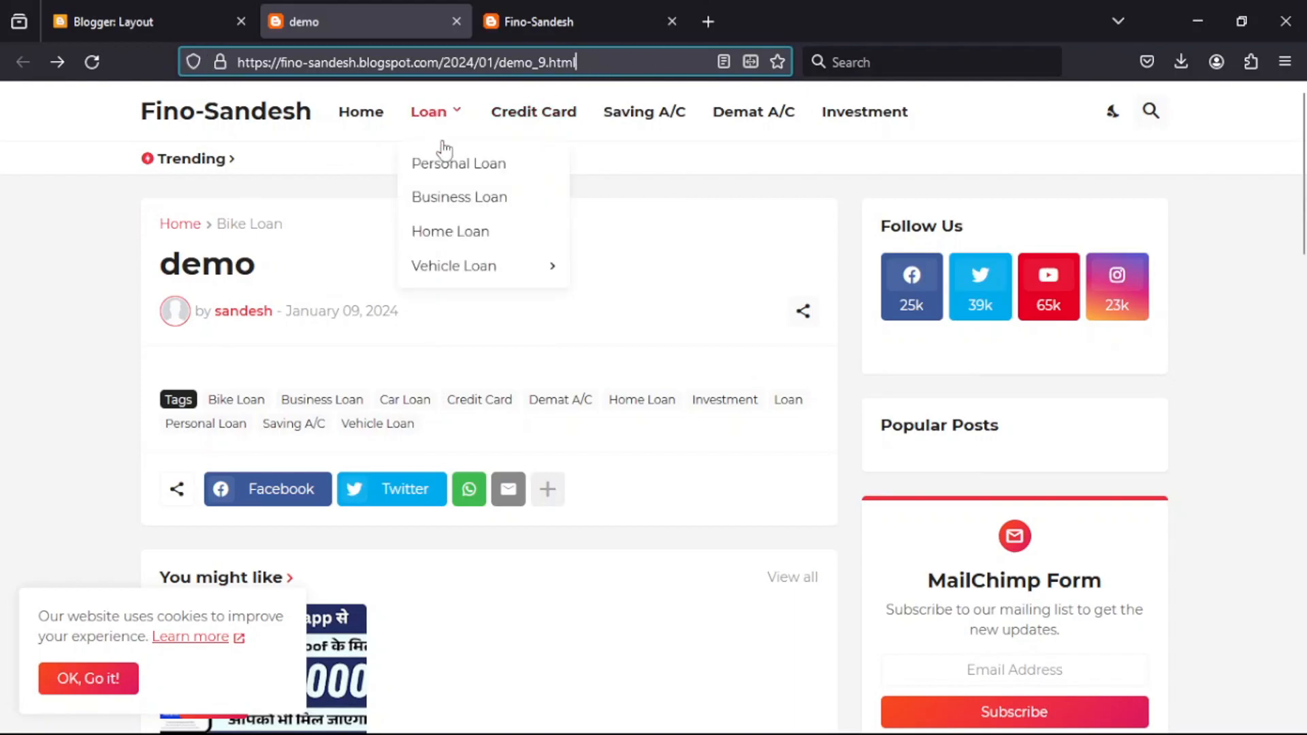
click(447, 168)
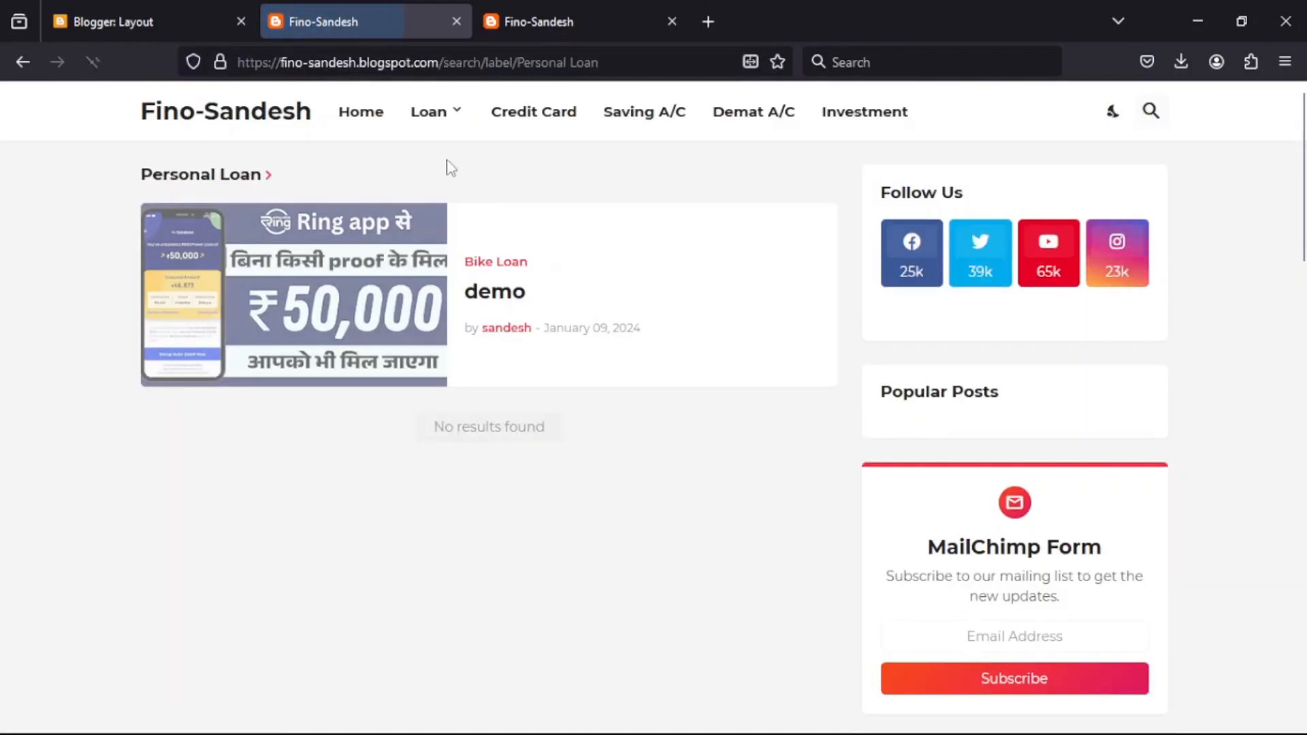
drag(261, 174, 108, 175)
drag(618, 69, 517, 94)
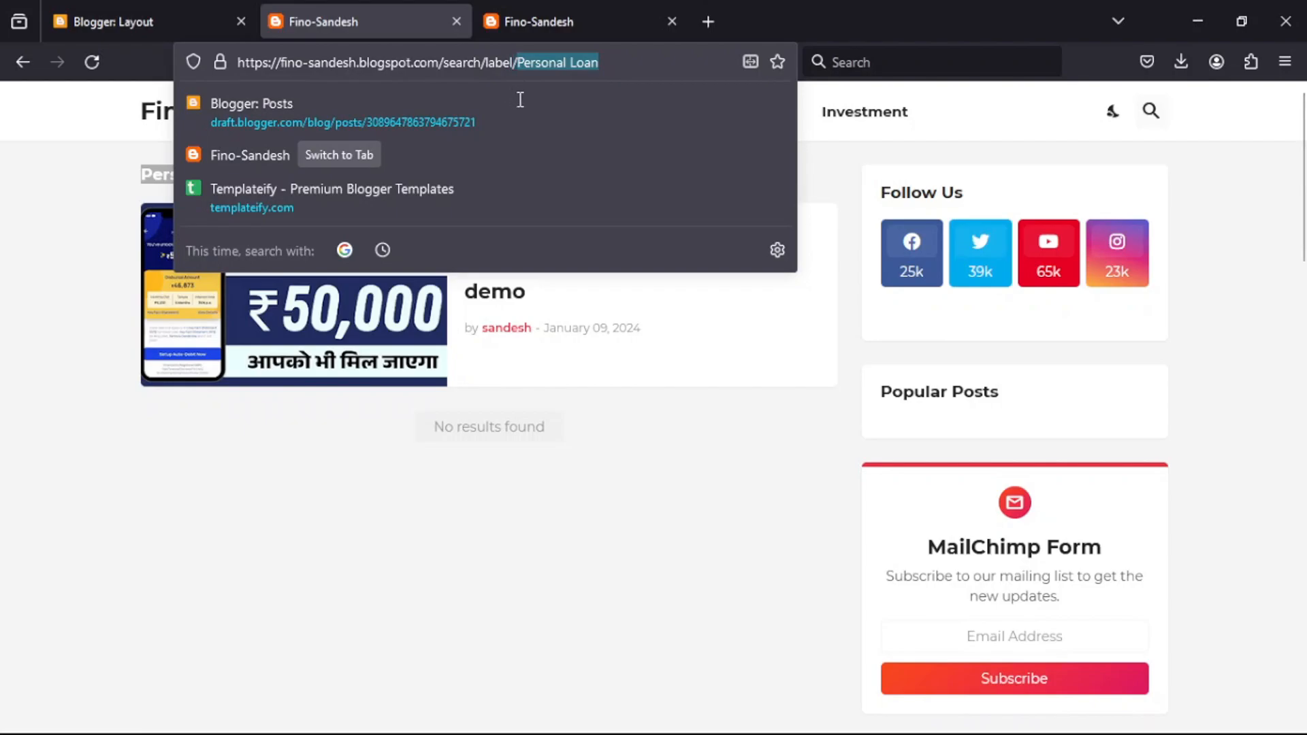
click(67, 230)
Test the blog's Business Loan and Credit Card menu links and check the Credit Card page's address
mouse_move(435, 121)
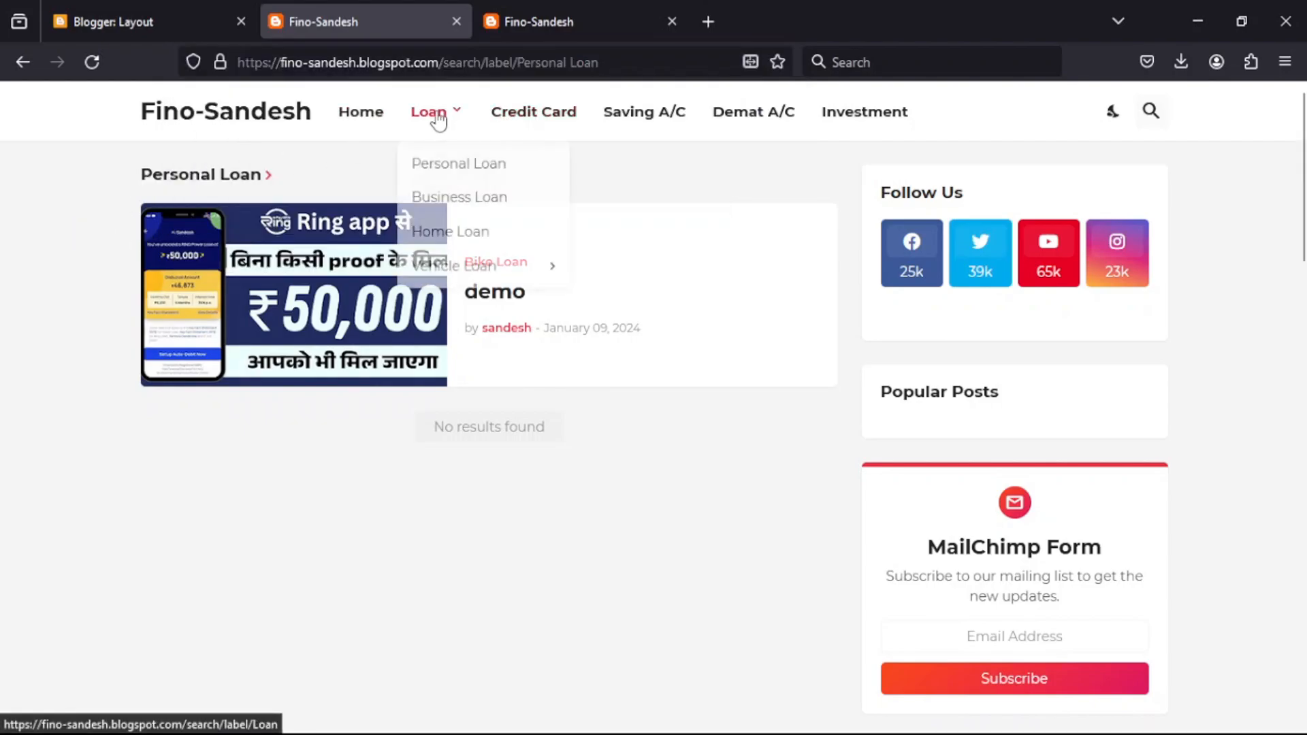
click(436, 200)
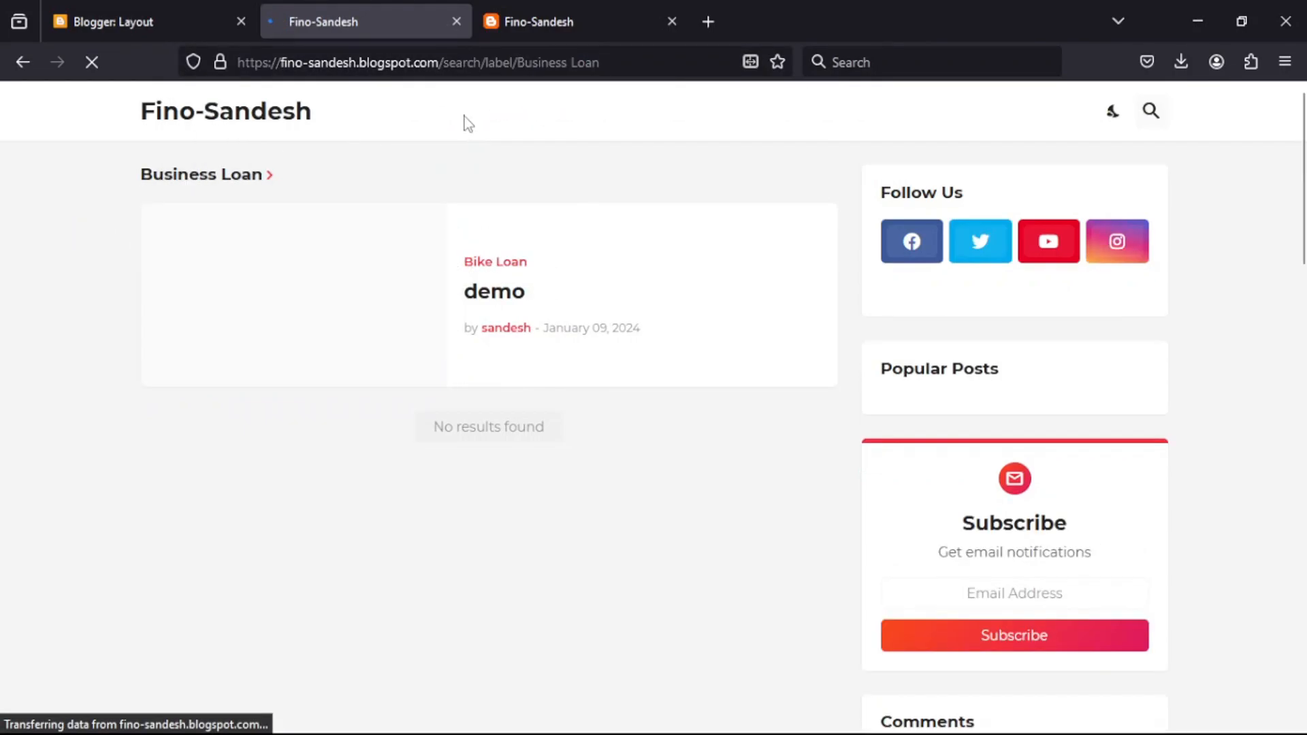
click(552, 114)
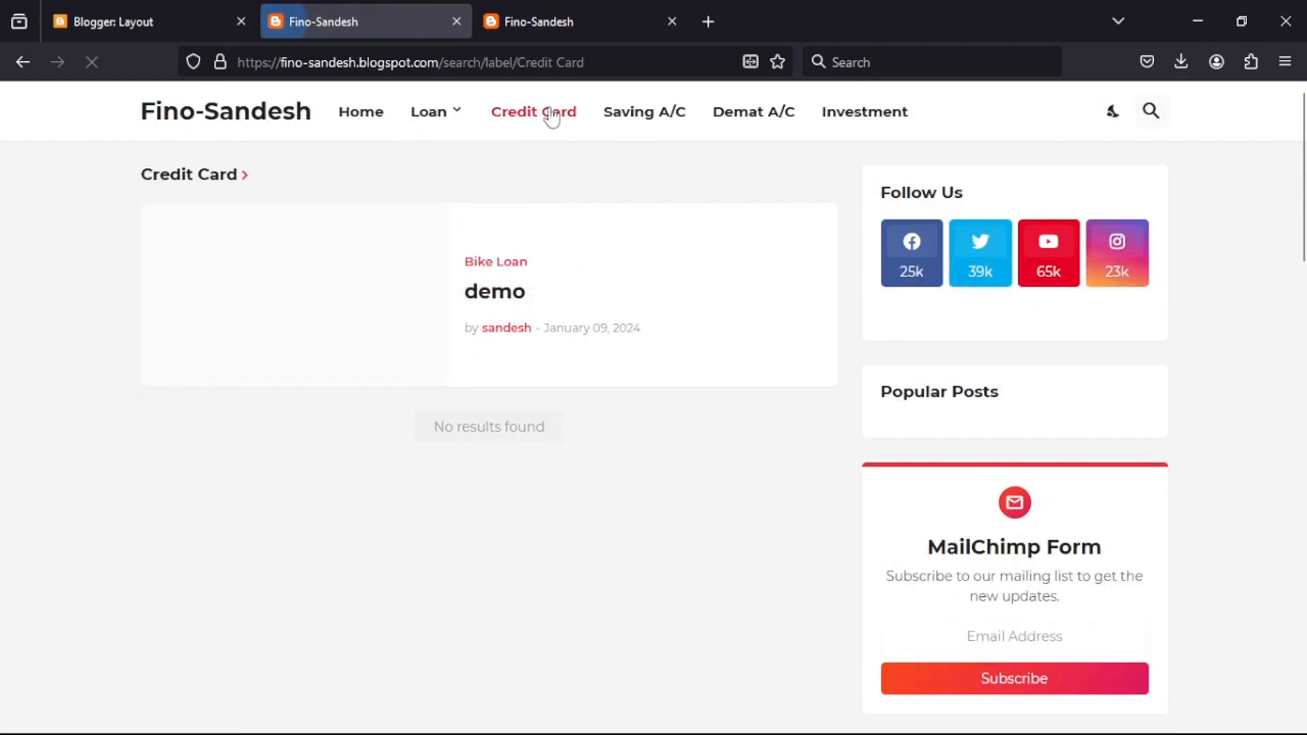
mouse_move(584, 64)
mouse_down()
mouse_move(483, 82)
mouse_move(543, 93)
mouse_move(579, 68)
mouse_up()
click(113, 165)
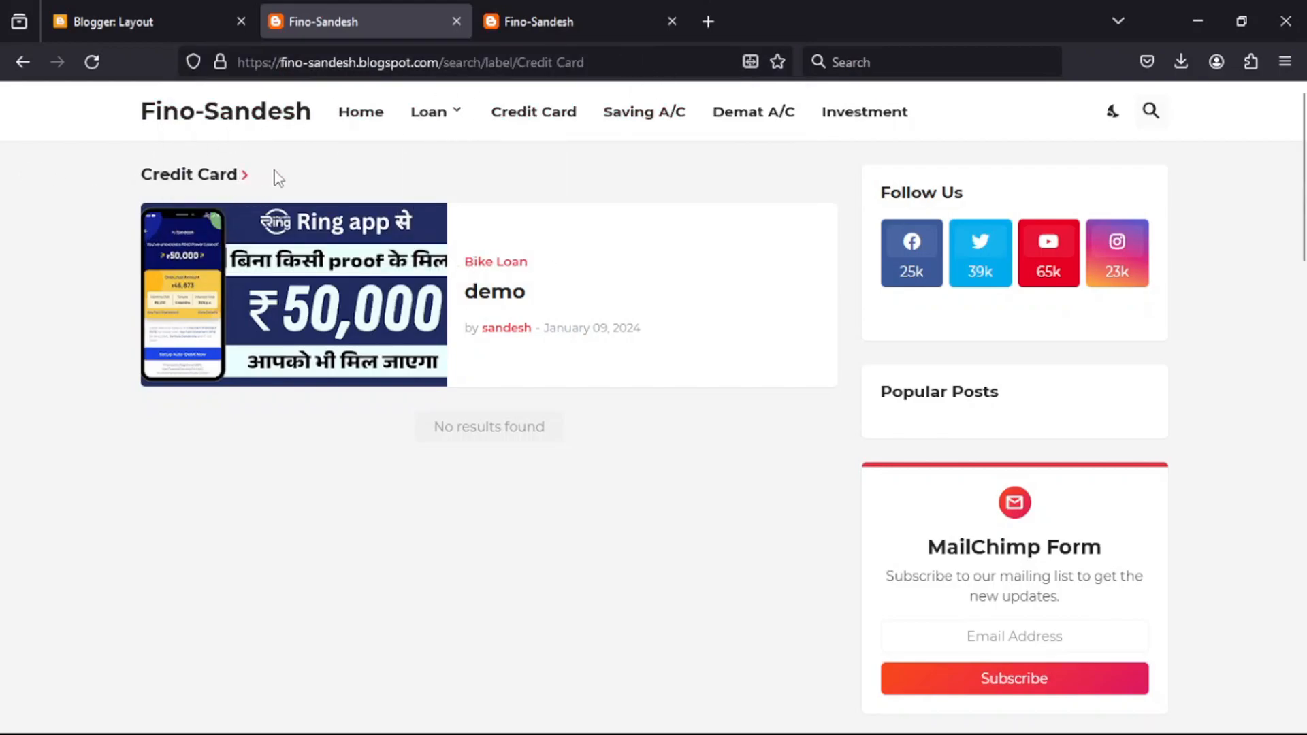
drag(604, 65, 515, 86)
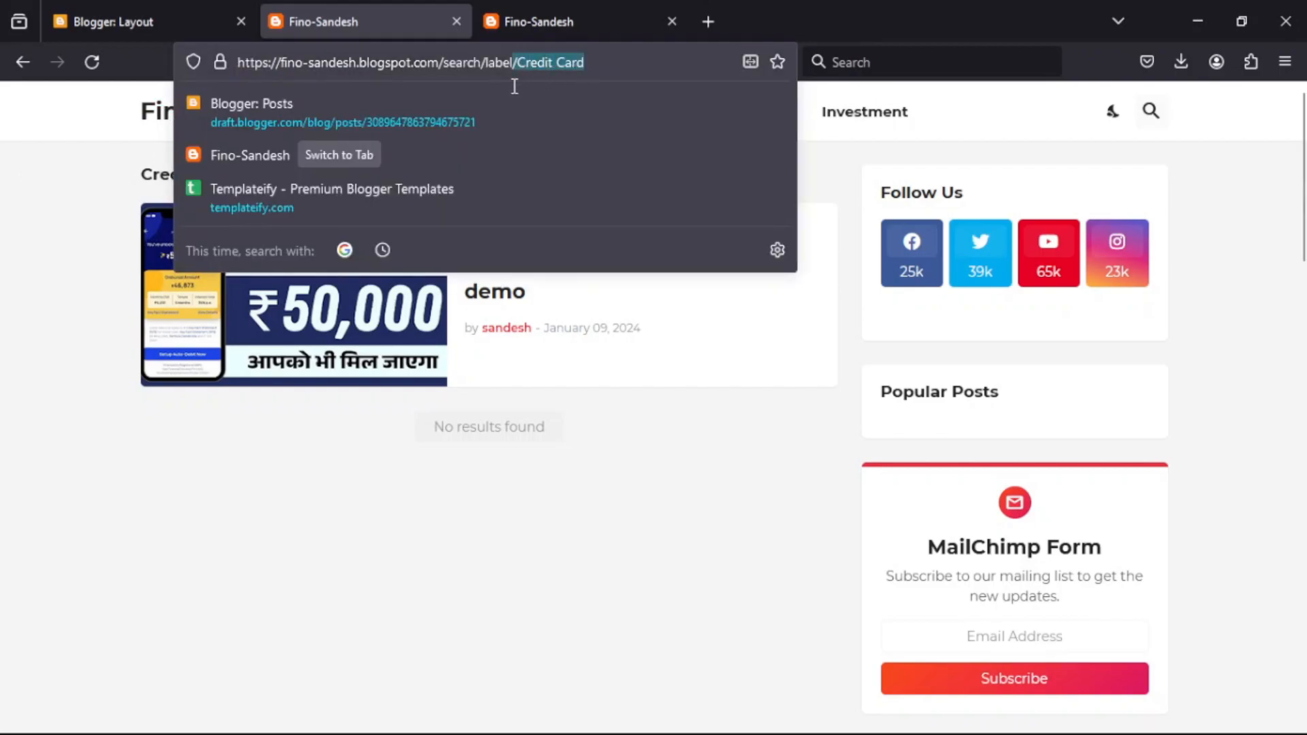
click(192, 420)
Revert the published demo post to draft from the blog's posts list
click(146, 22)
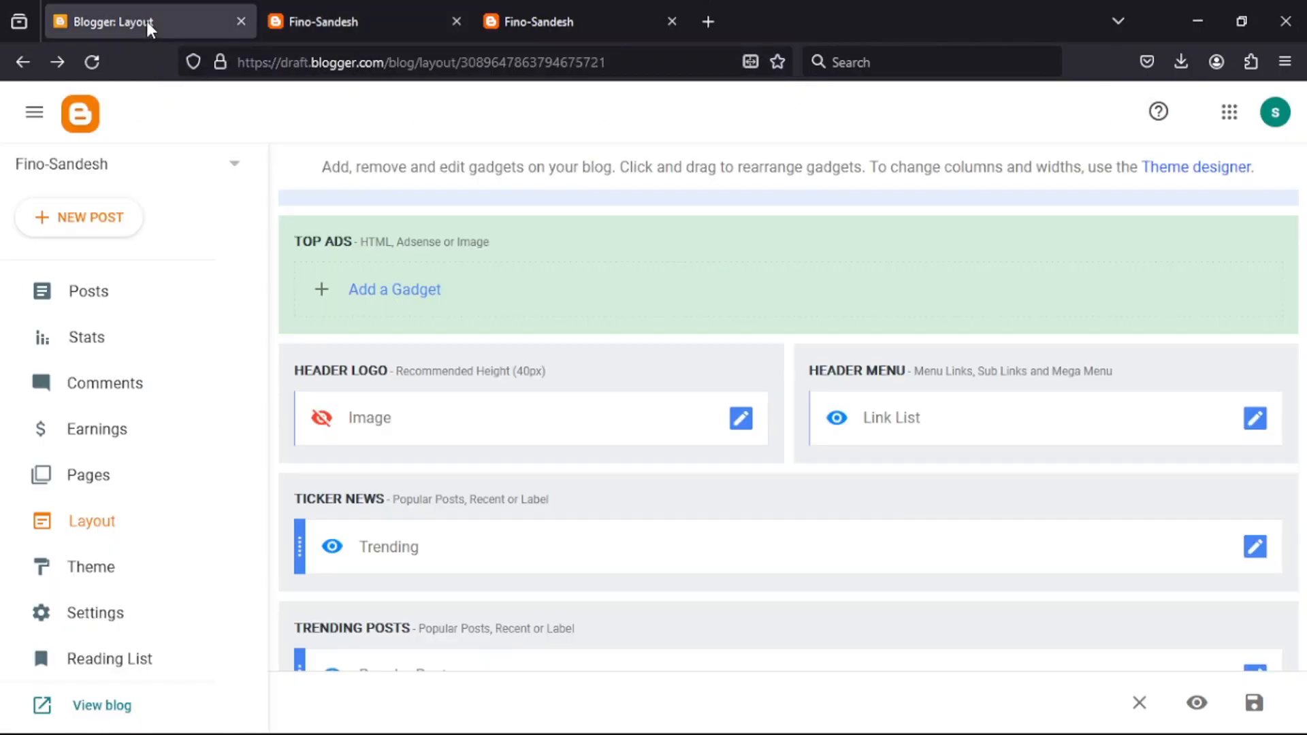
click(112, 311)
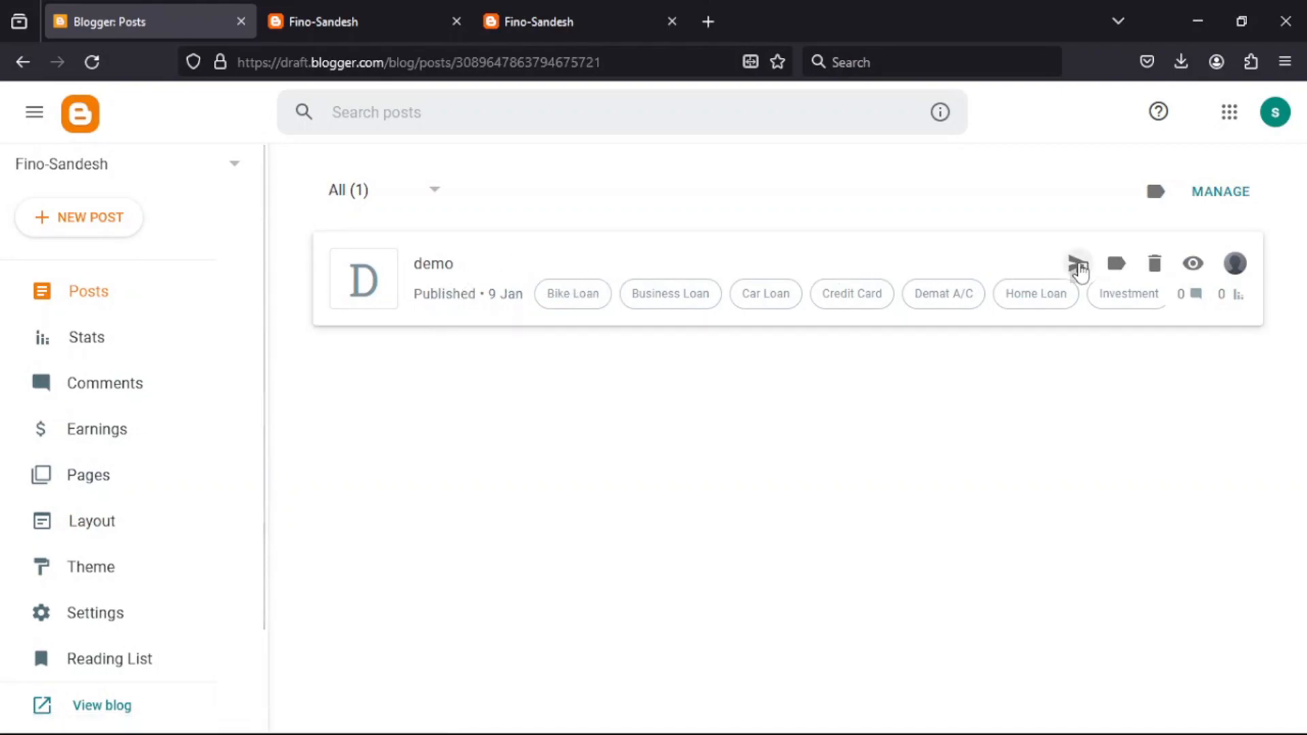
click(1079, 267)
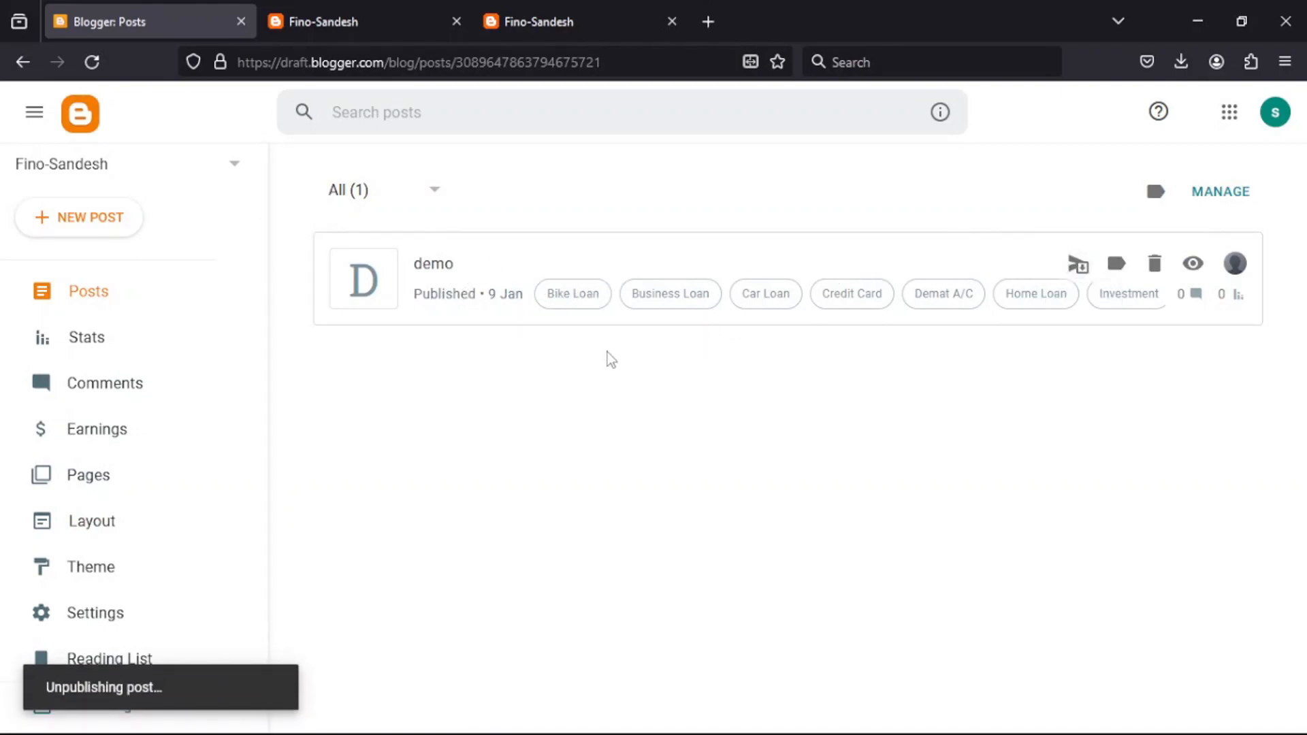
Test the Home, Credit Card and Investment menu links on the live blog with the demo post unpublished
click(324, 21)
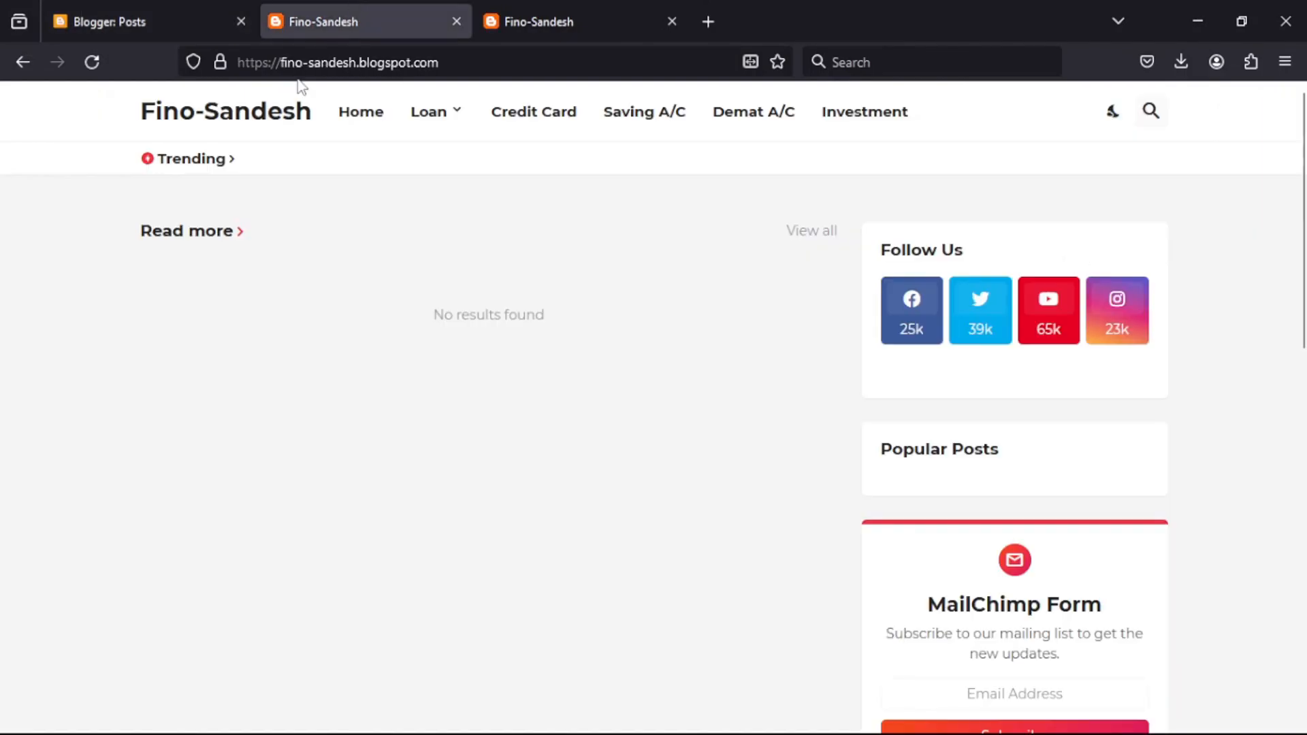
click(359, 128)
click(556, 125)
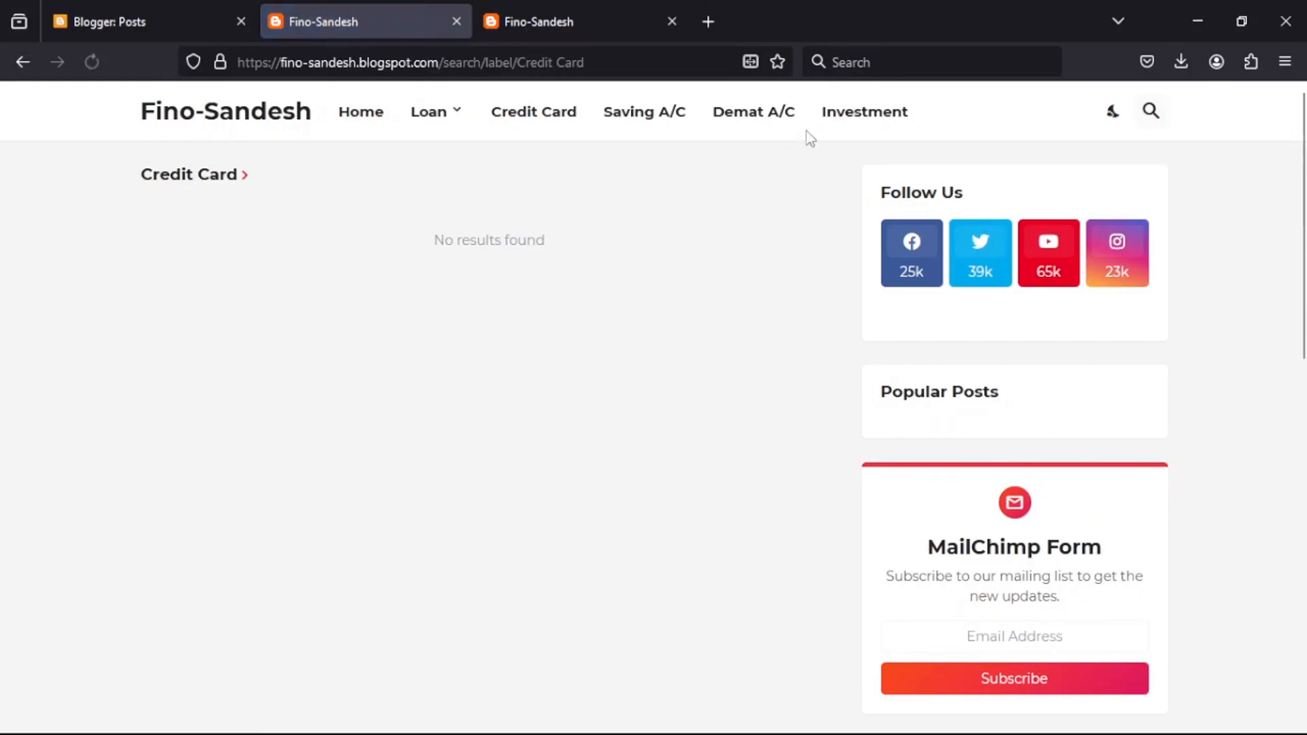
click(801, 127)
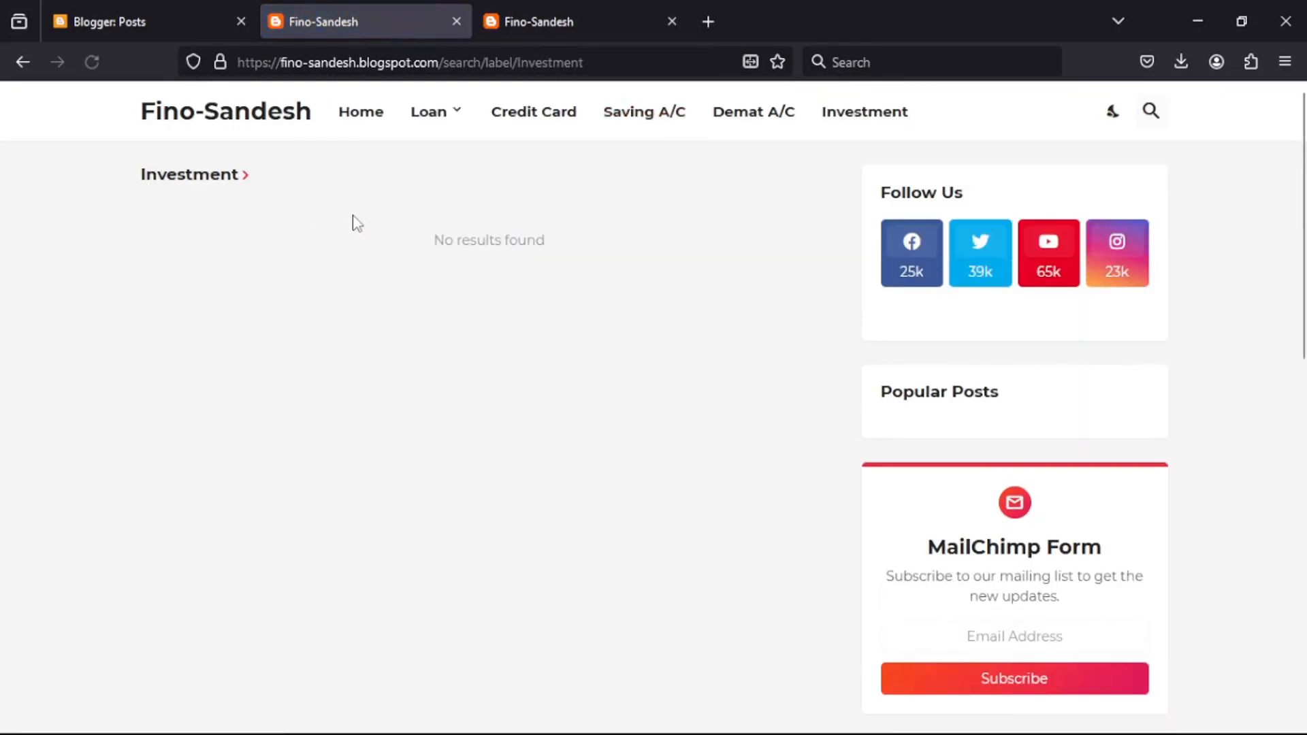
Start a new blog post and go through its title, body and label entry
click(126, 17)
click(86, 216)
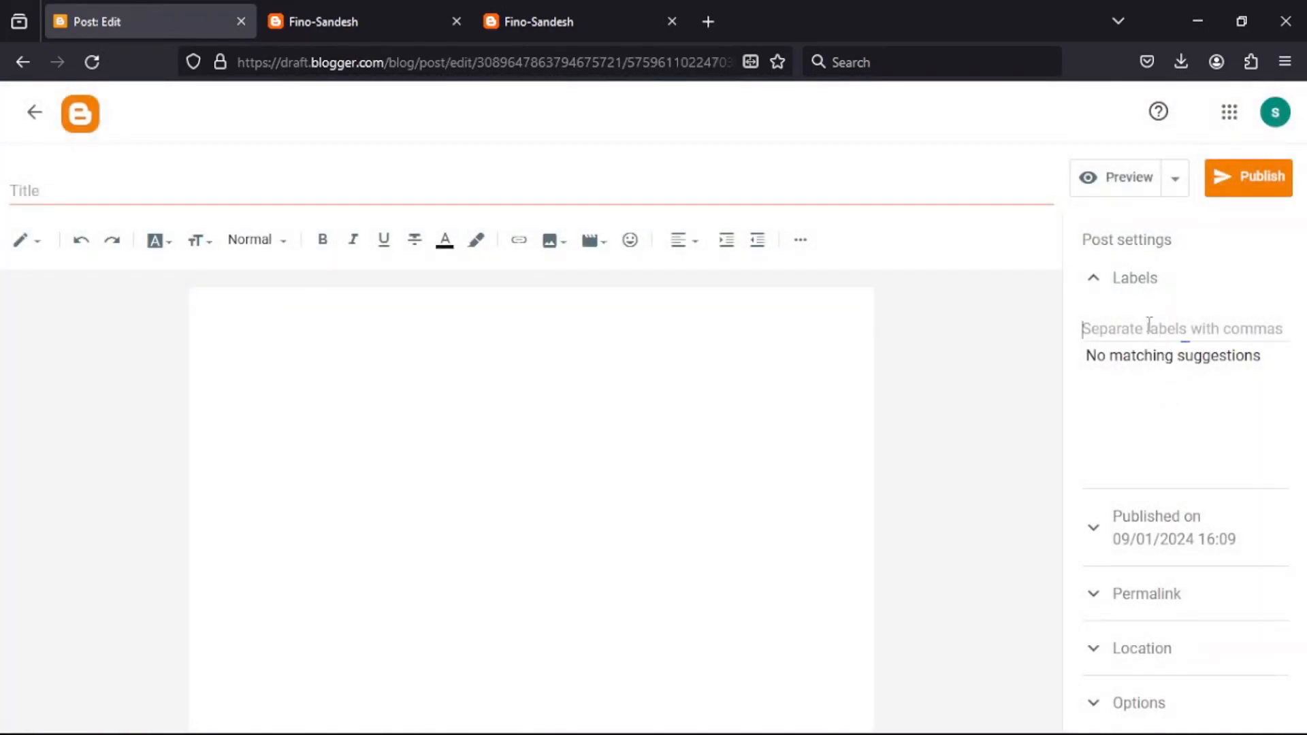
click(204, 188)
click(456, 362)
click(1198, 329)
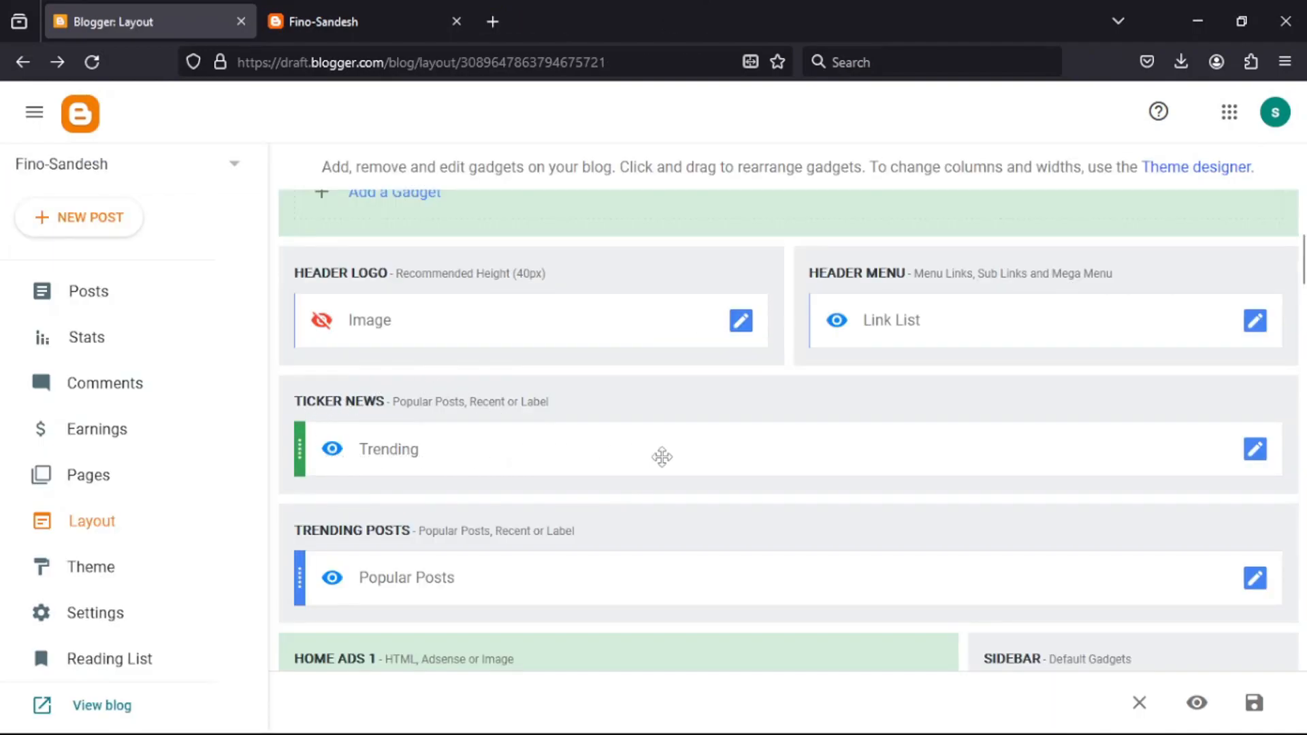
Open the settings of the Trending gadget in the Ticker News section and compare it with the live blog's home page
click(1257, 452)
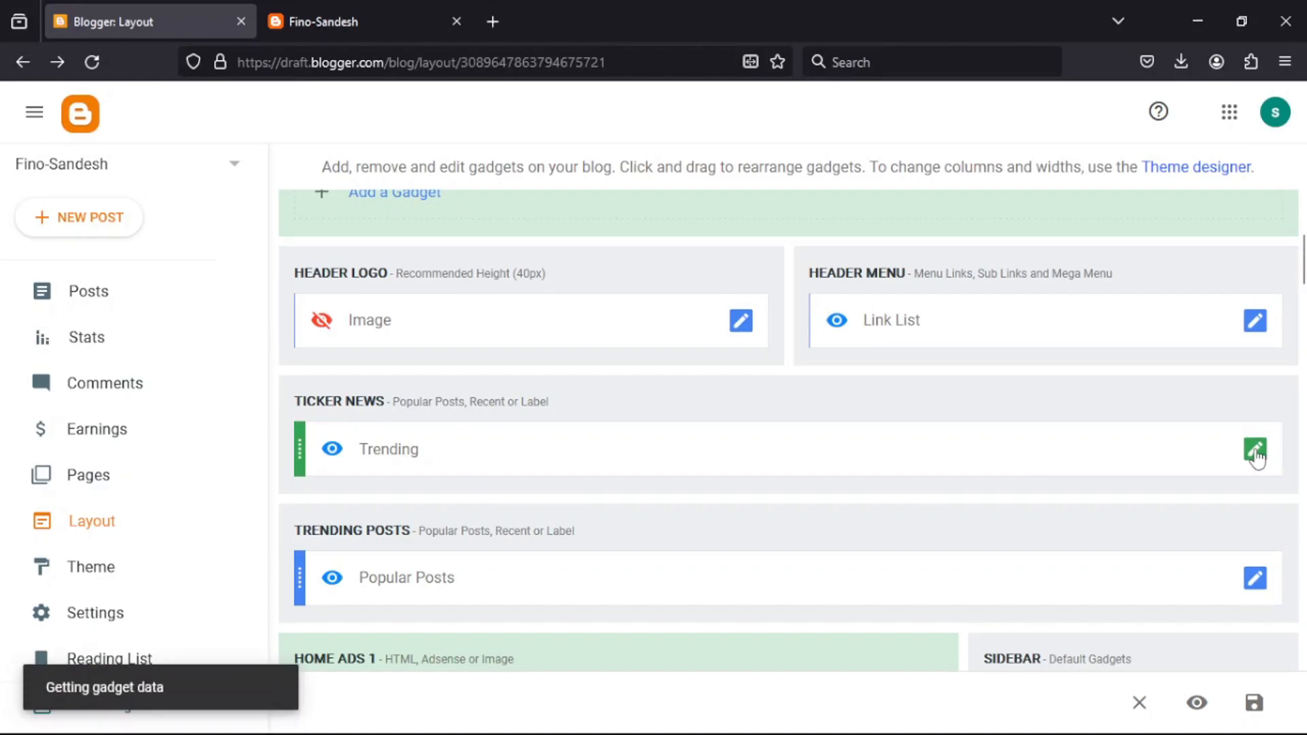
click(346, 10)
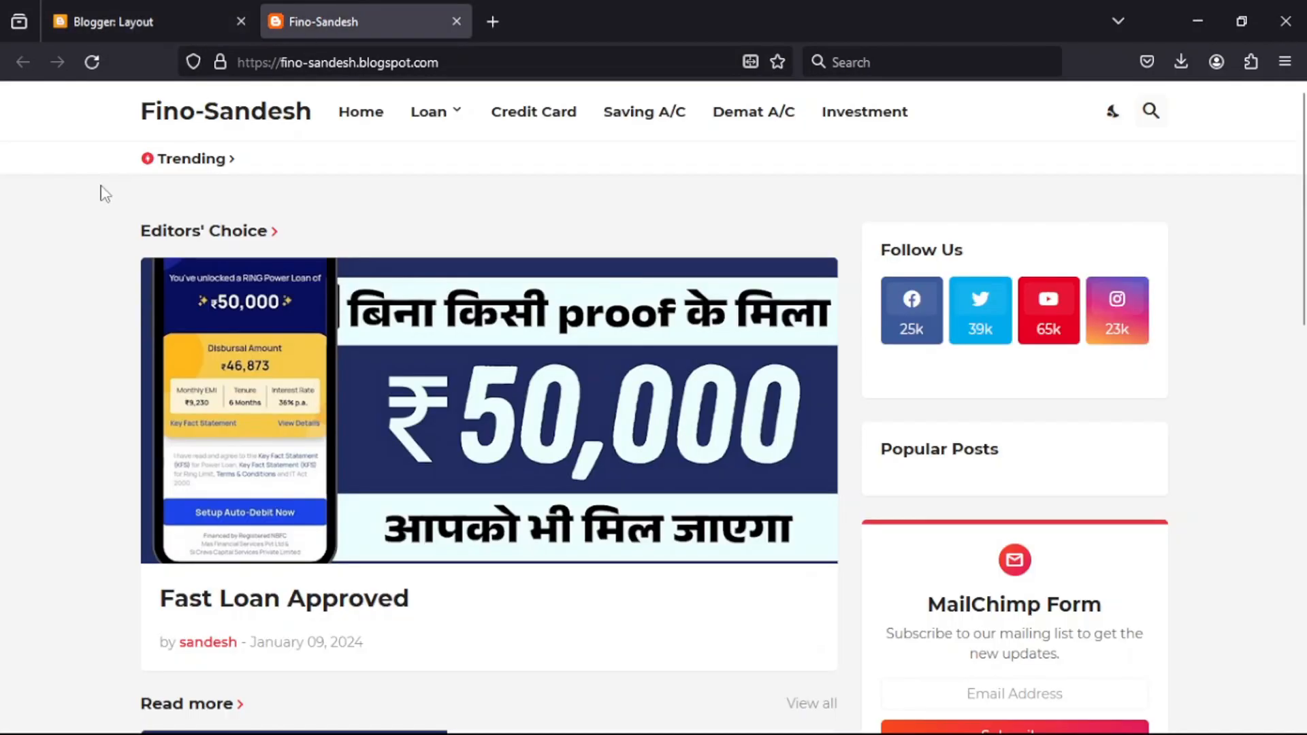
click(137, 10)
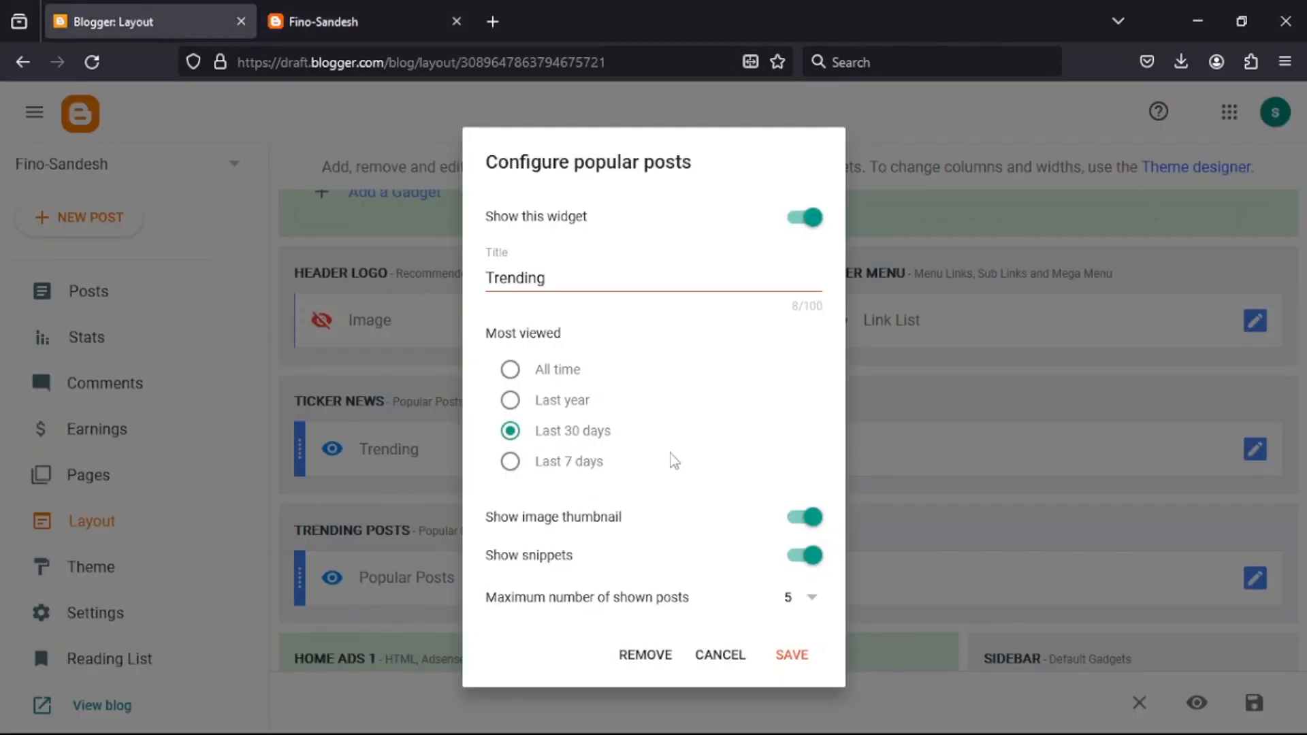
click(320, 14)
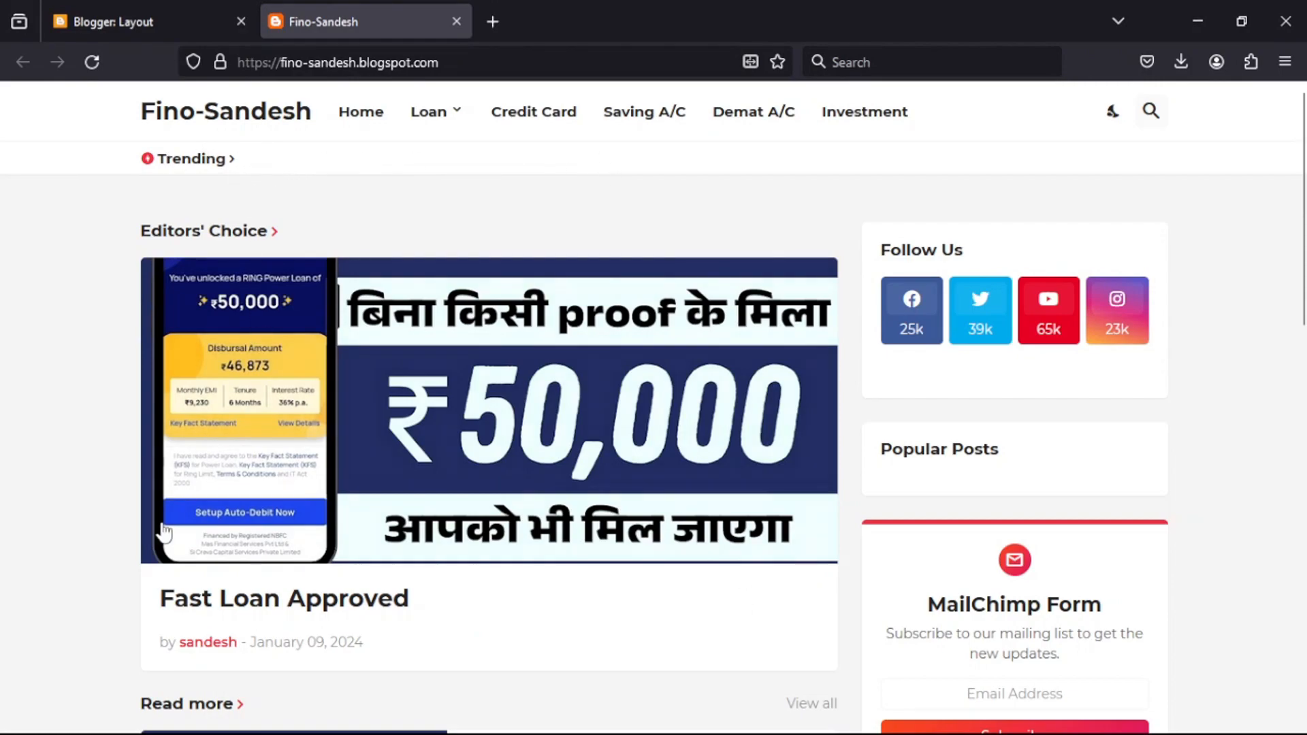
mouse_move(125, 589)
mouse_down()
mouse_move(300, 622)
mouse_move(115, 578)
mouse_up()
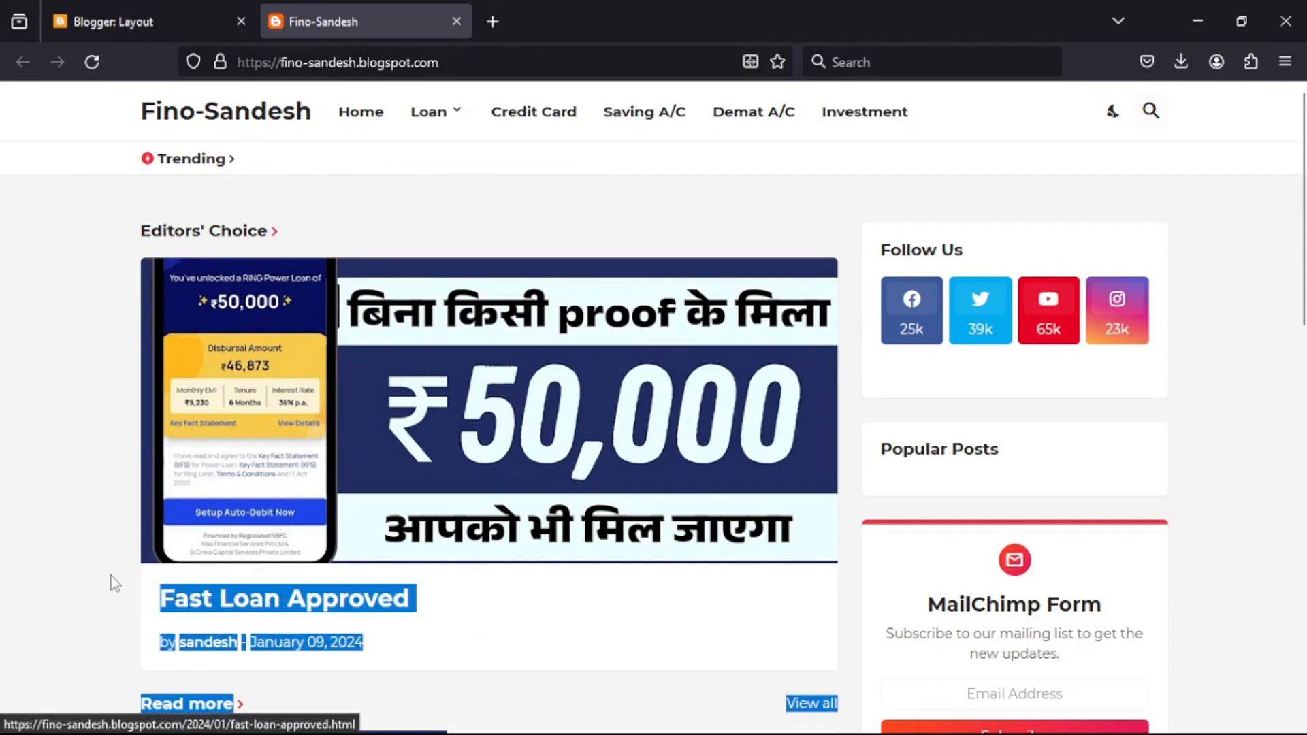
click(115, 578)
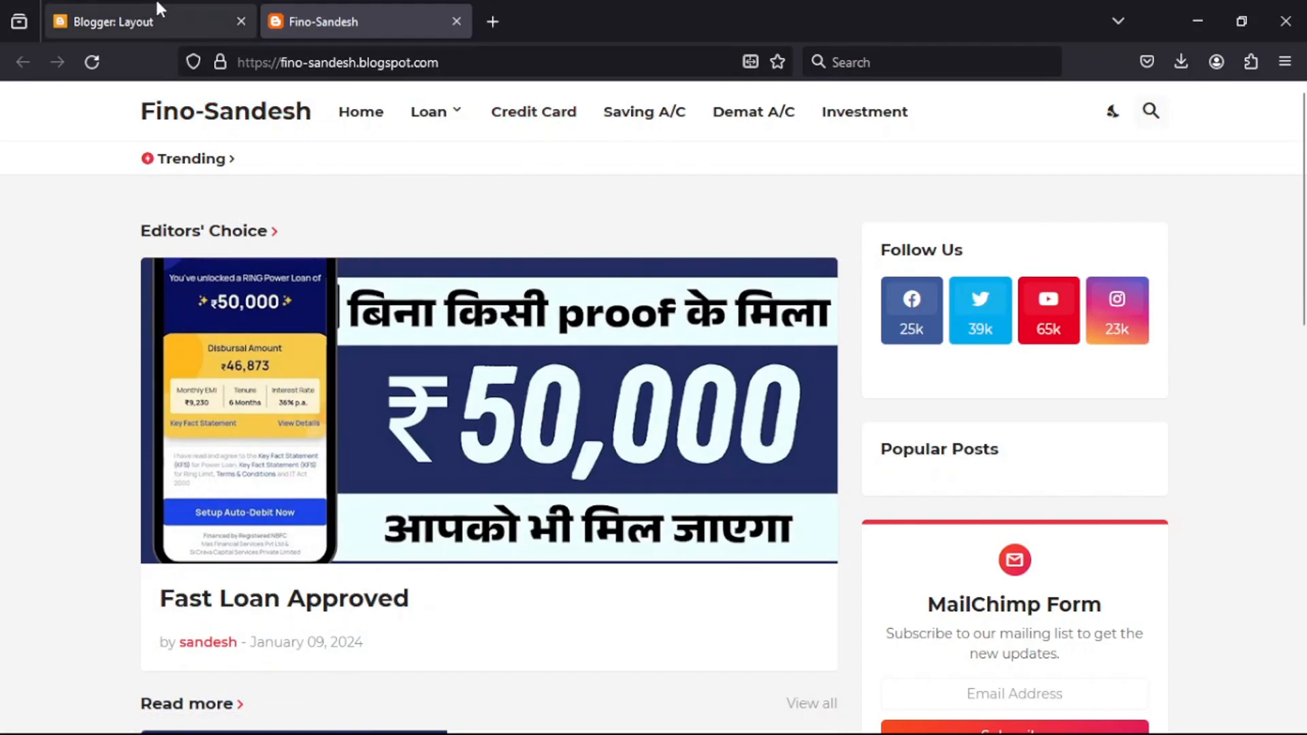
click(180, 22)
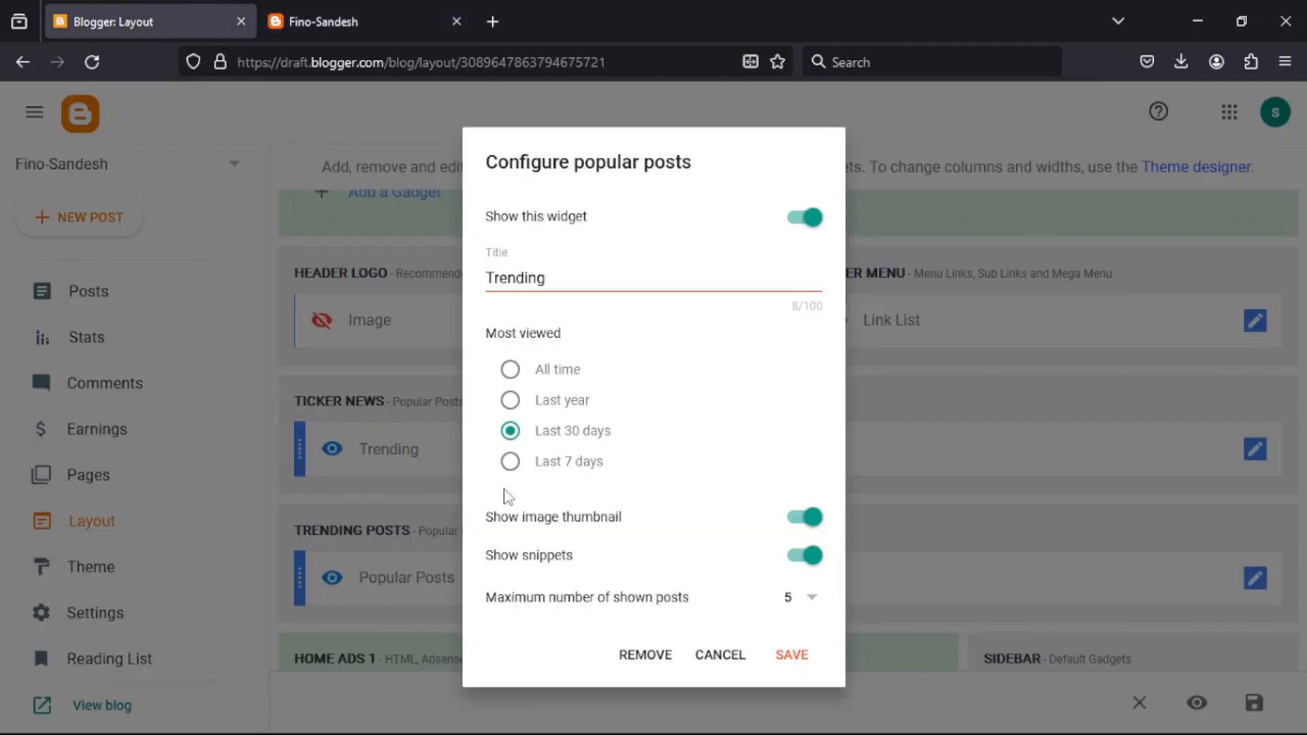
Set the Trending gadget to show at most 4 posts, with Last 30 days as the most-viewed period, and save it
click(793, 597)
click(699, 497)
click(787, 597)
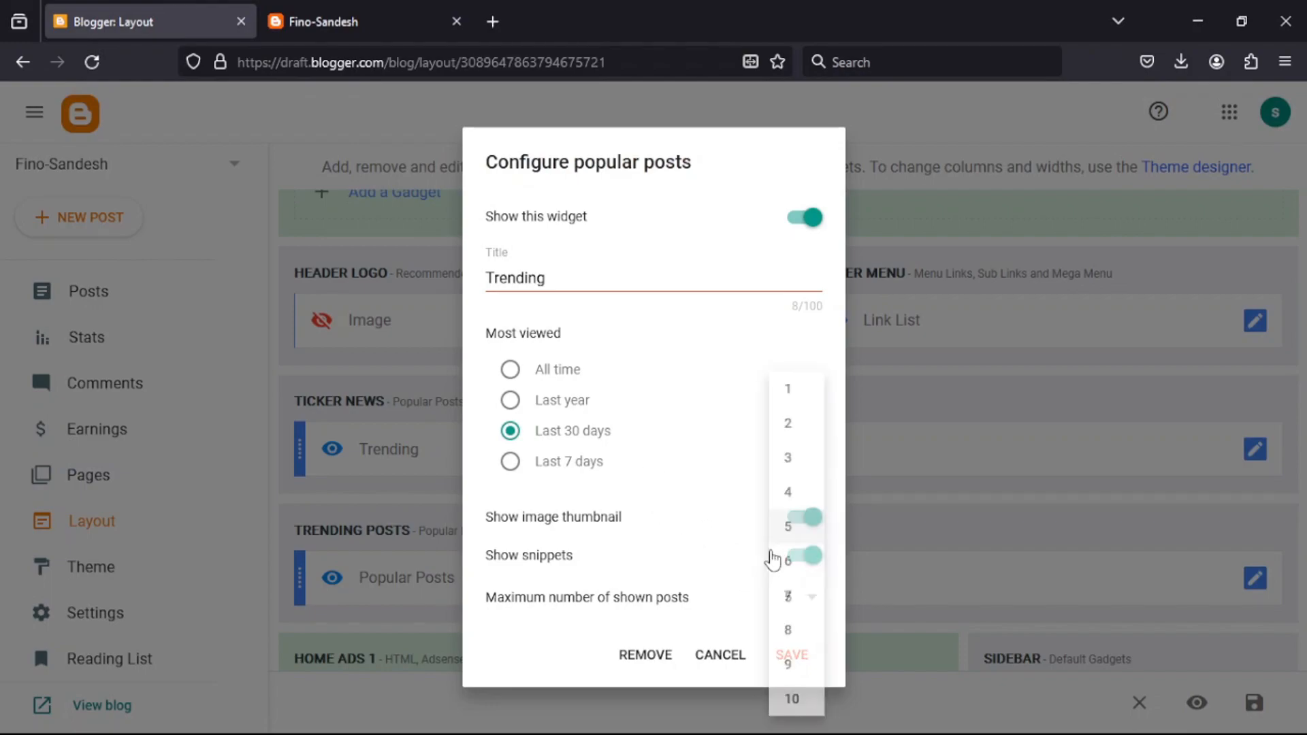
click(783, 423)
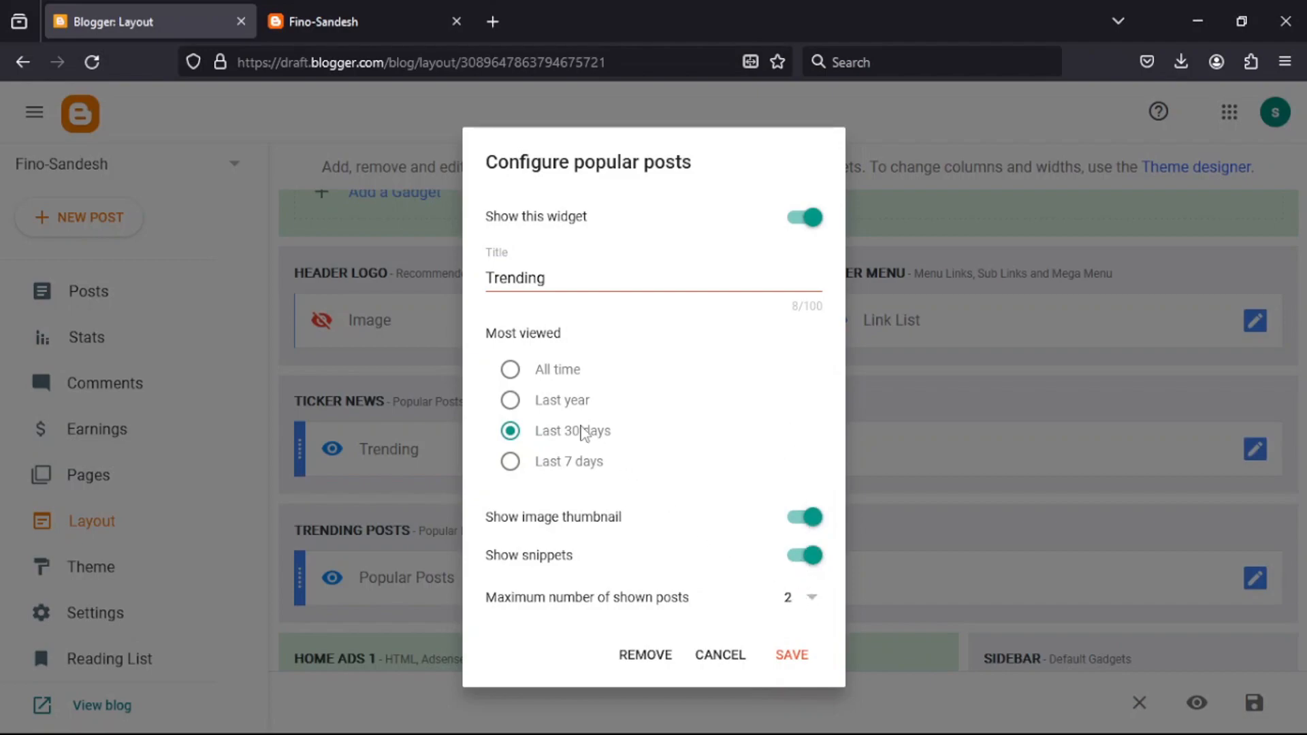
click(509, 370)
click(511, 401)
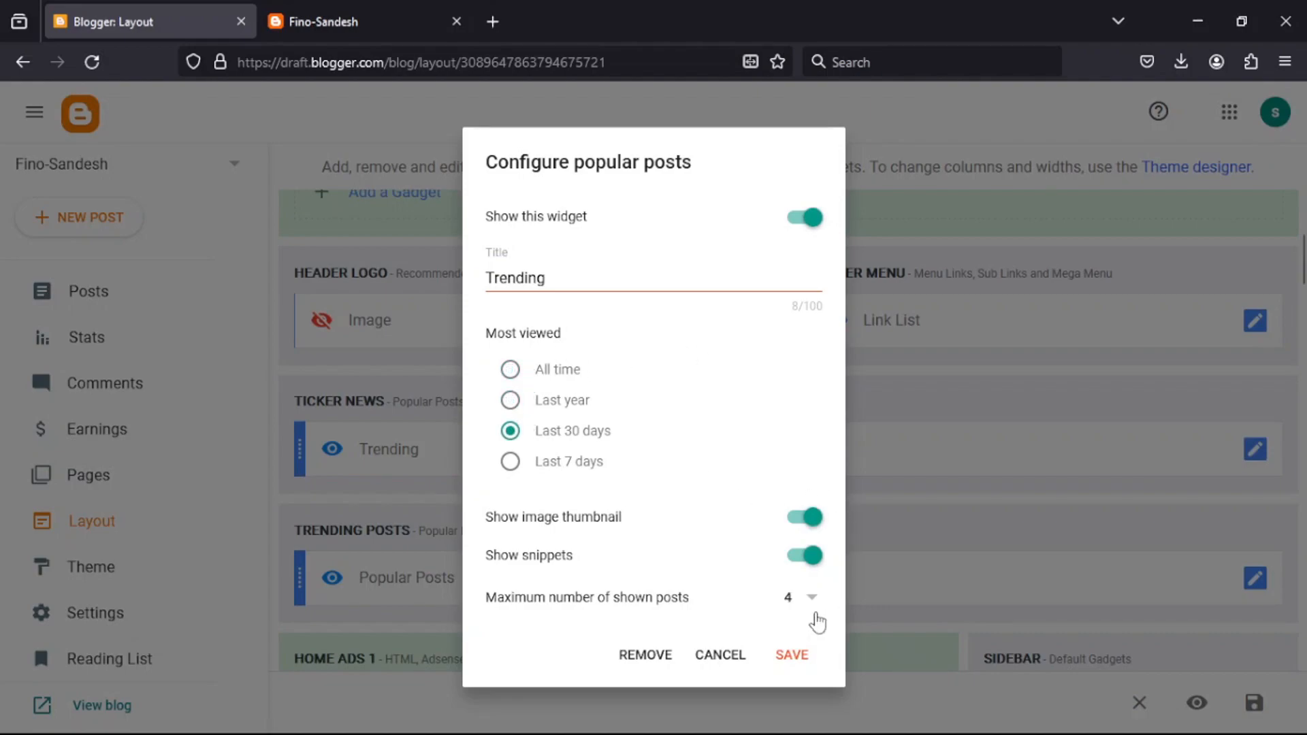
click(792, 655)
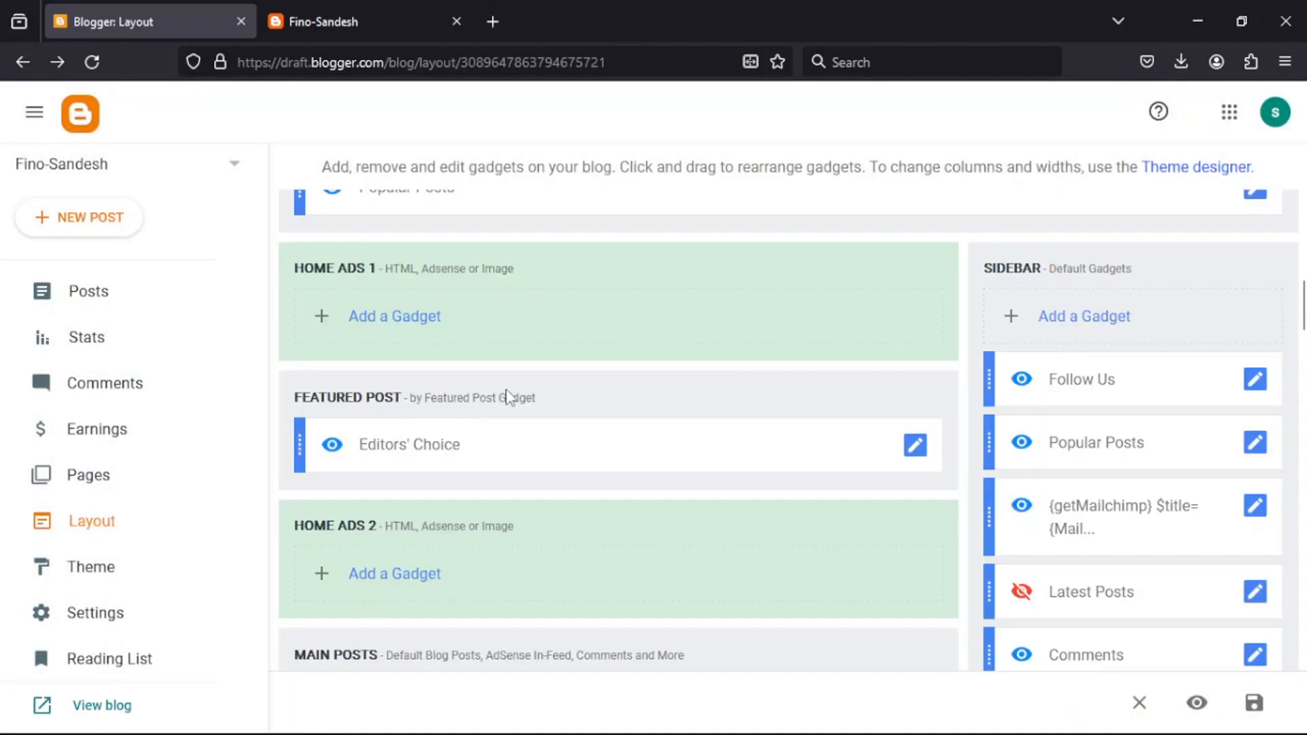
Examine the Editors' Choice featured post gadget's title and display options and compare them with the section on the live blog
click(916, 448)
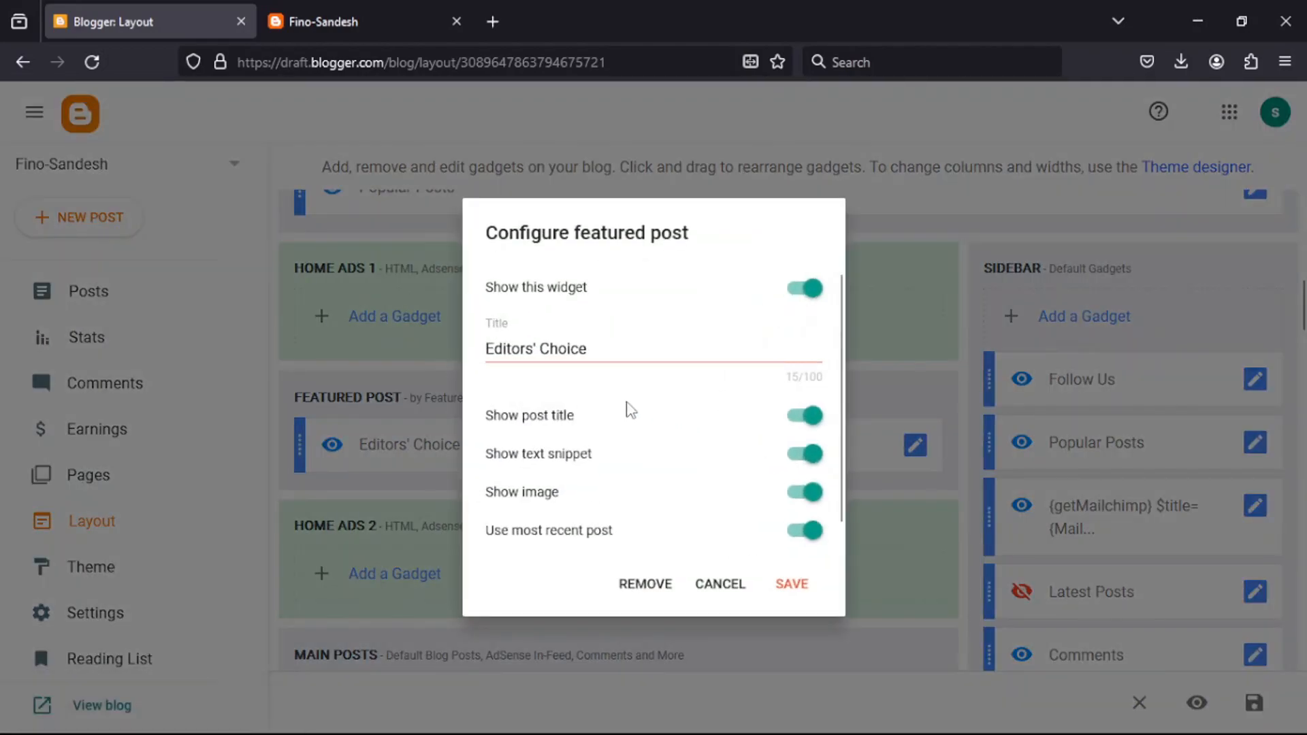
click(358, 17)
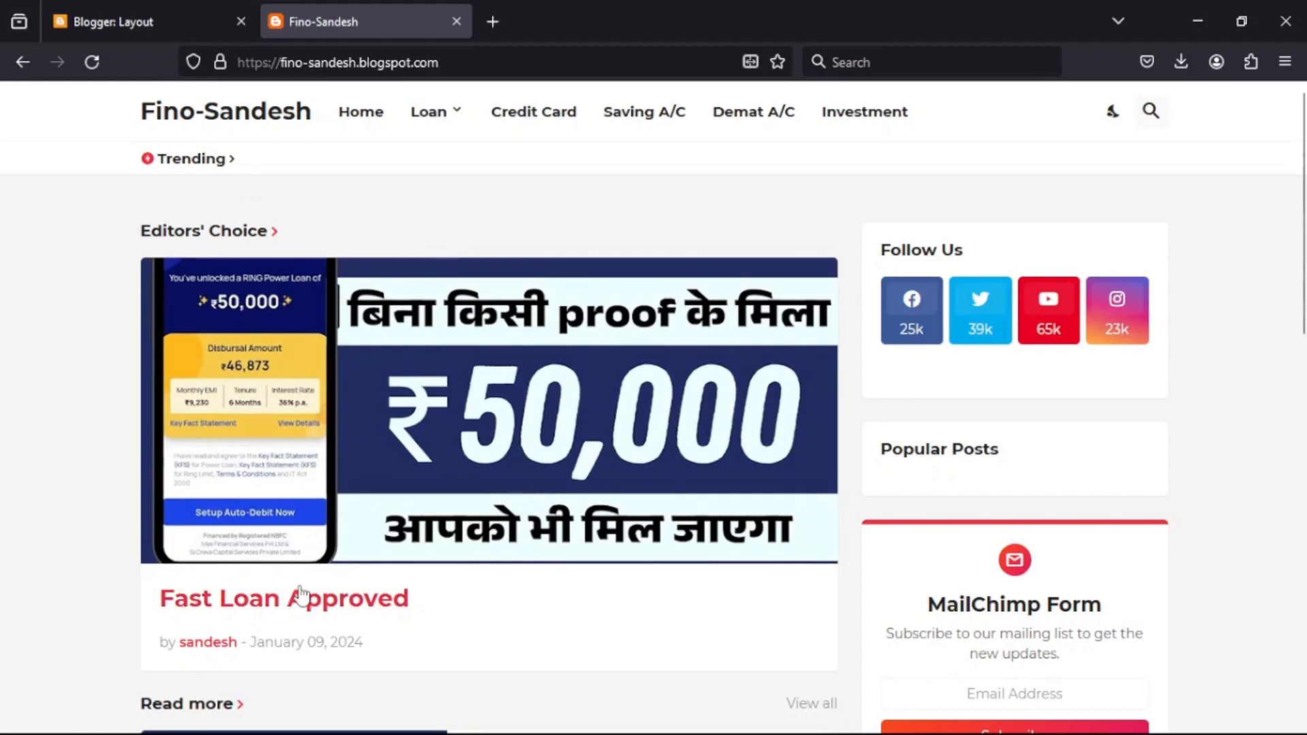
click(150, 34)
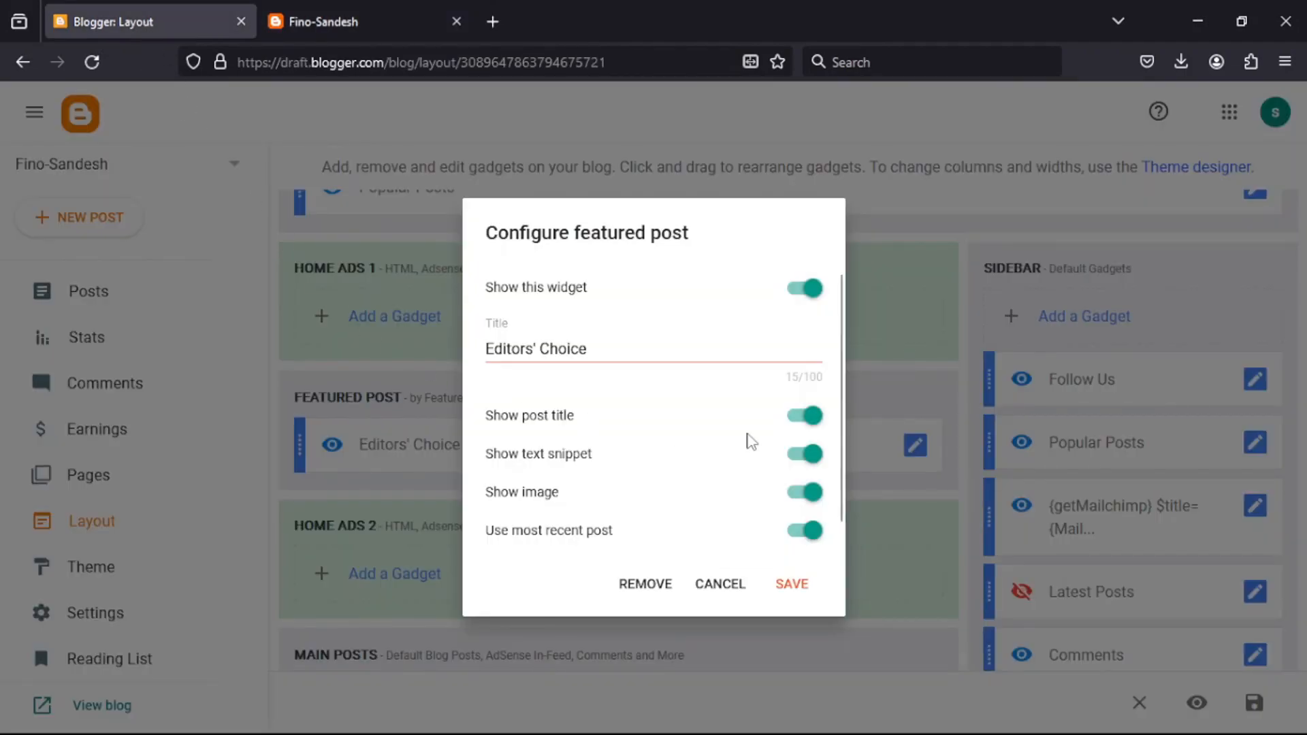
drag(595, 361, 483, 362)
click(621, 350)
drag(621, 350, 535, 347)
click(362, 13)
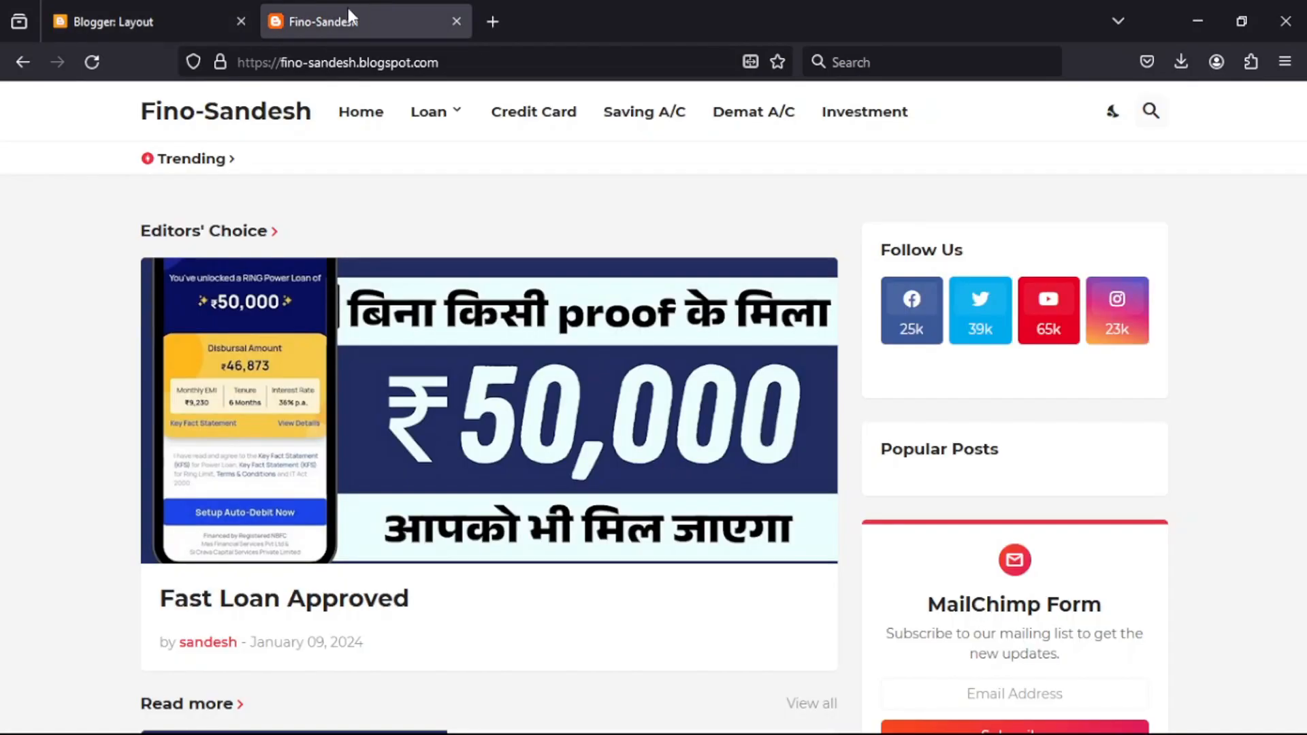
click(149, 23)
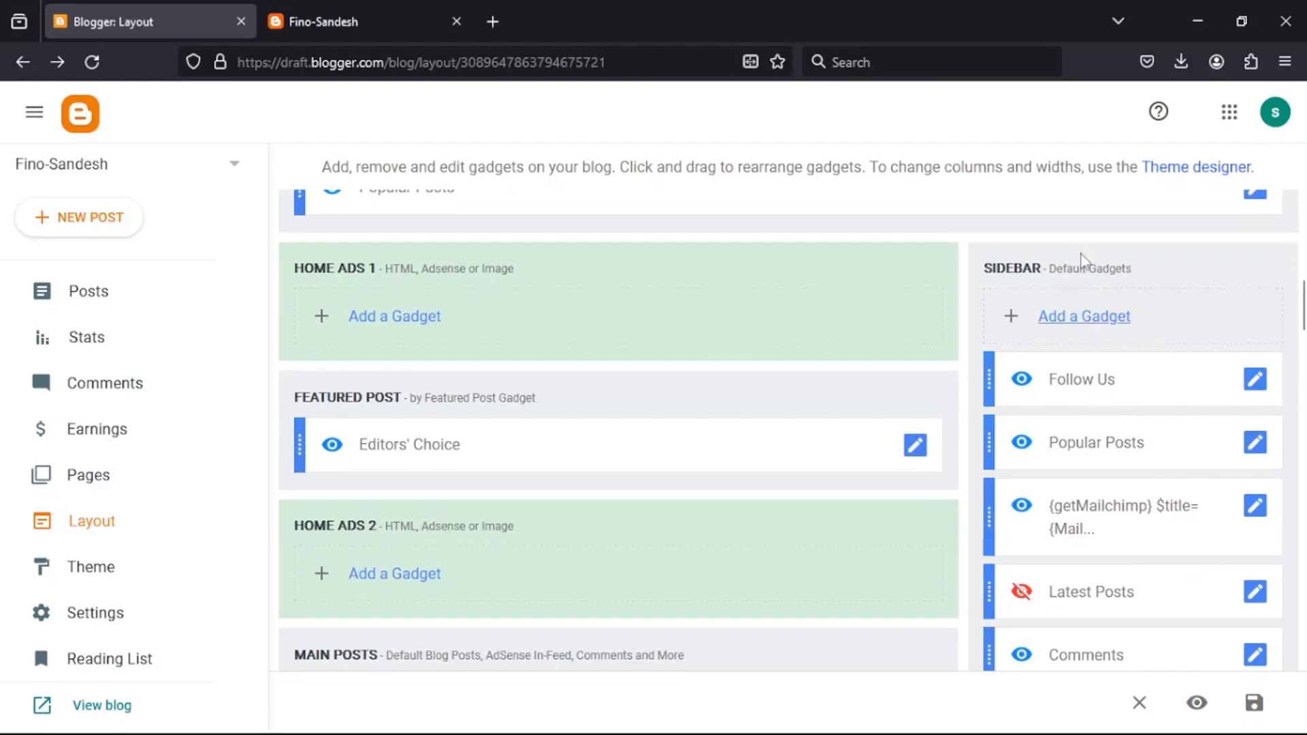
Check the Follow Us icons on the live blog and open the sidebar's Follow Us gadget to view its link list
click(351, 14)
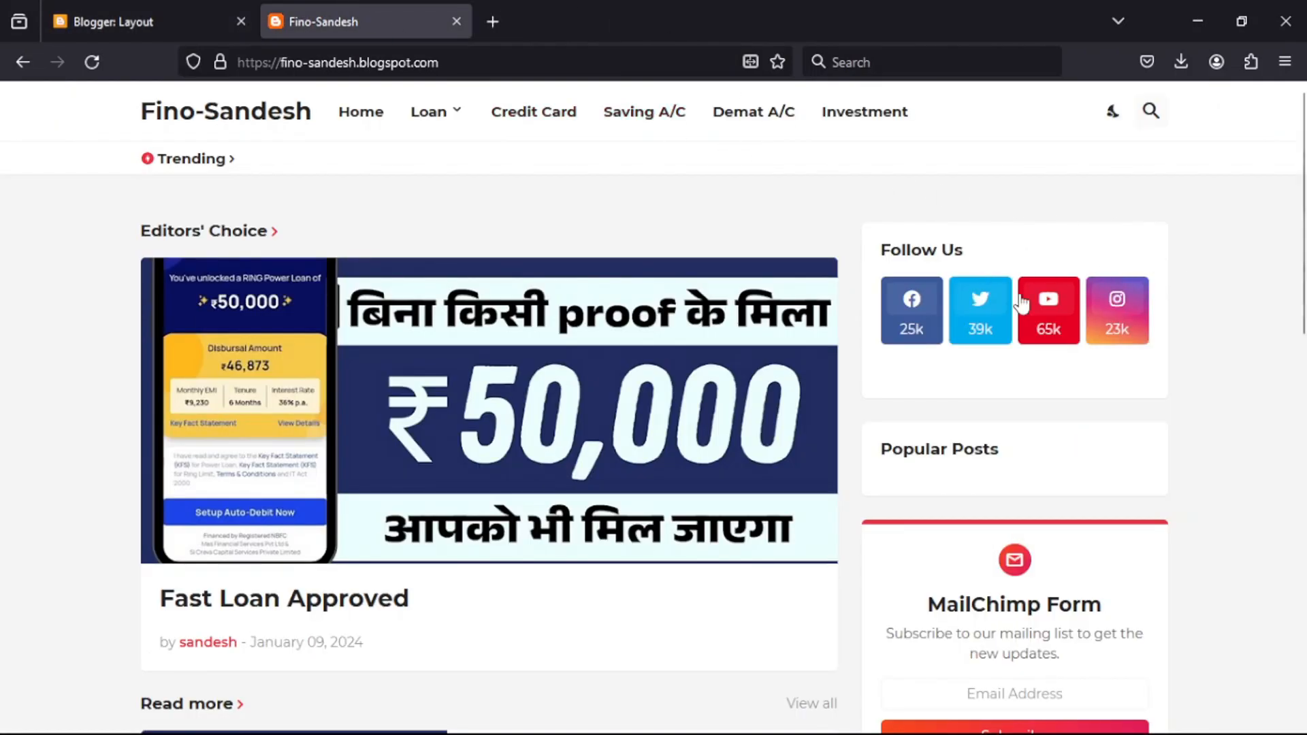
click(179, 20)
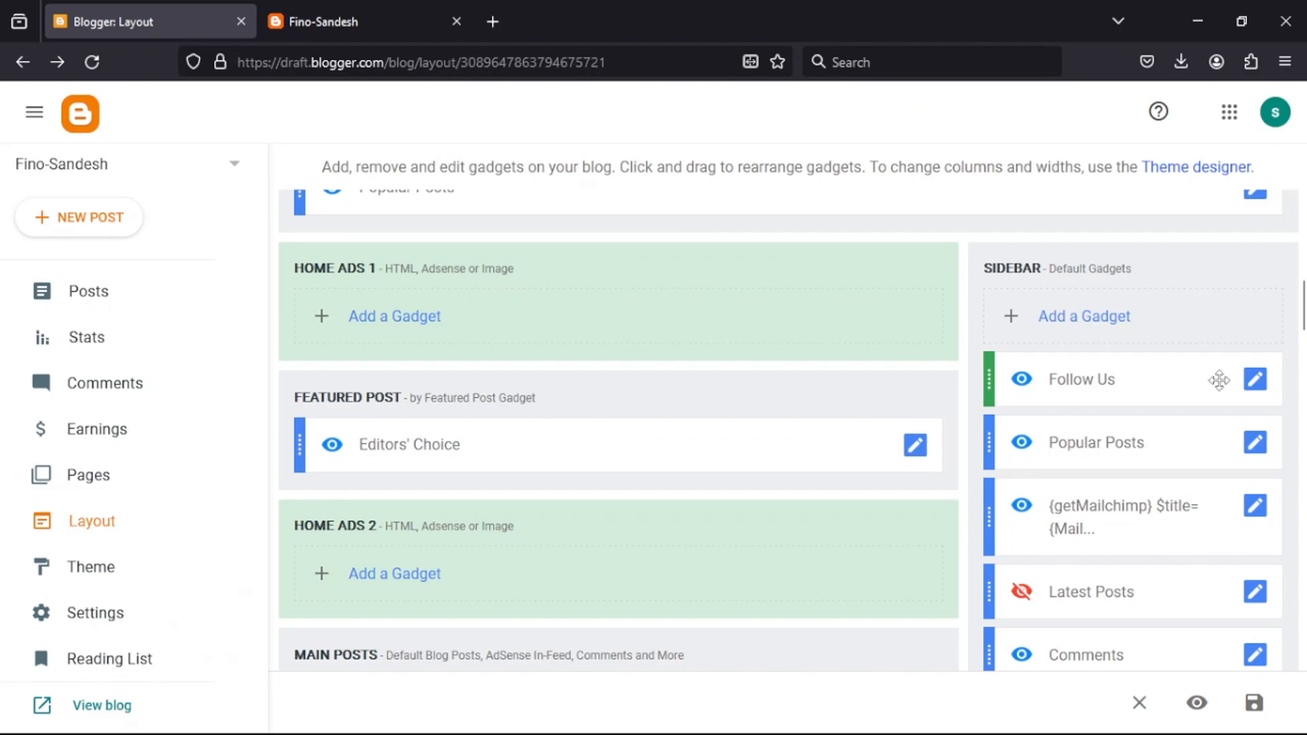
click(1255, 379)
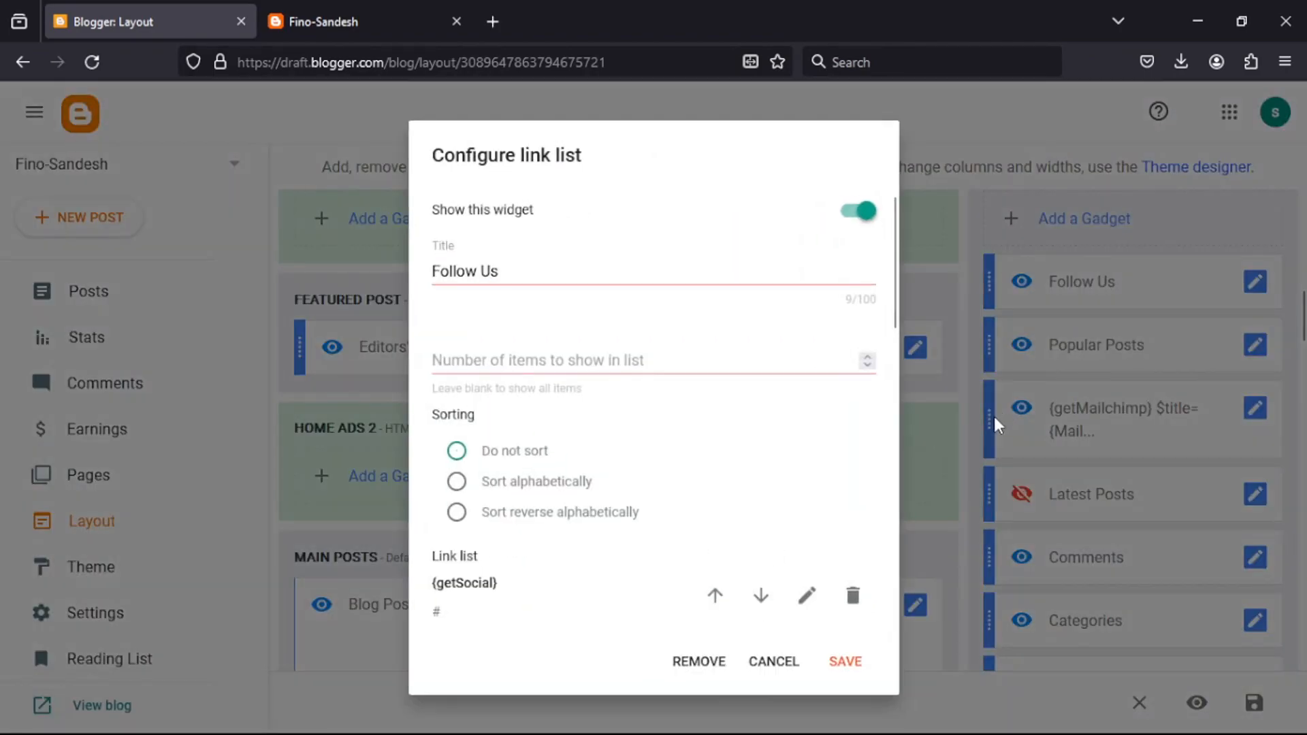
scroll(785, 455, down, 3)
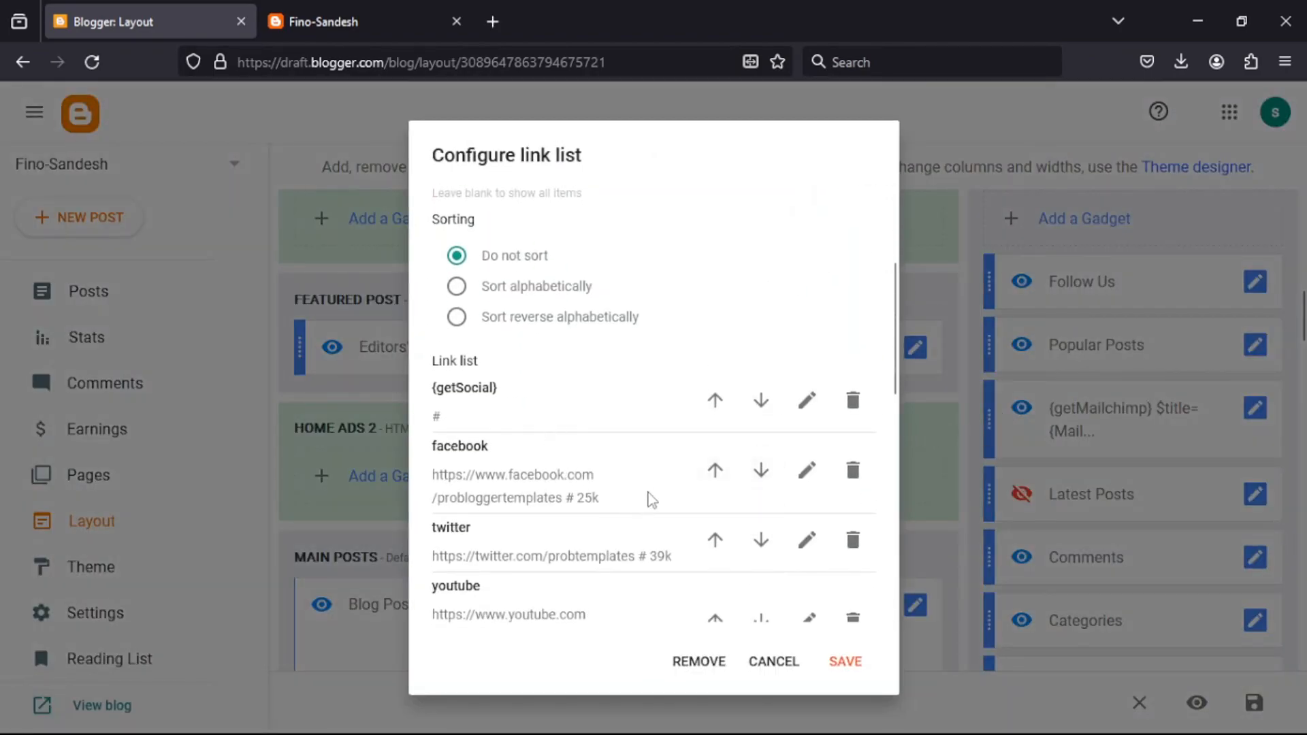
Set the follower count in the facebook link's site URL to 70k and save both the link and the Follow Us gadget
click(807, 470)
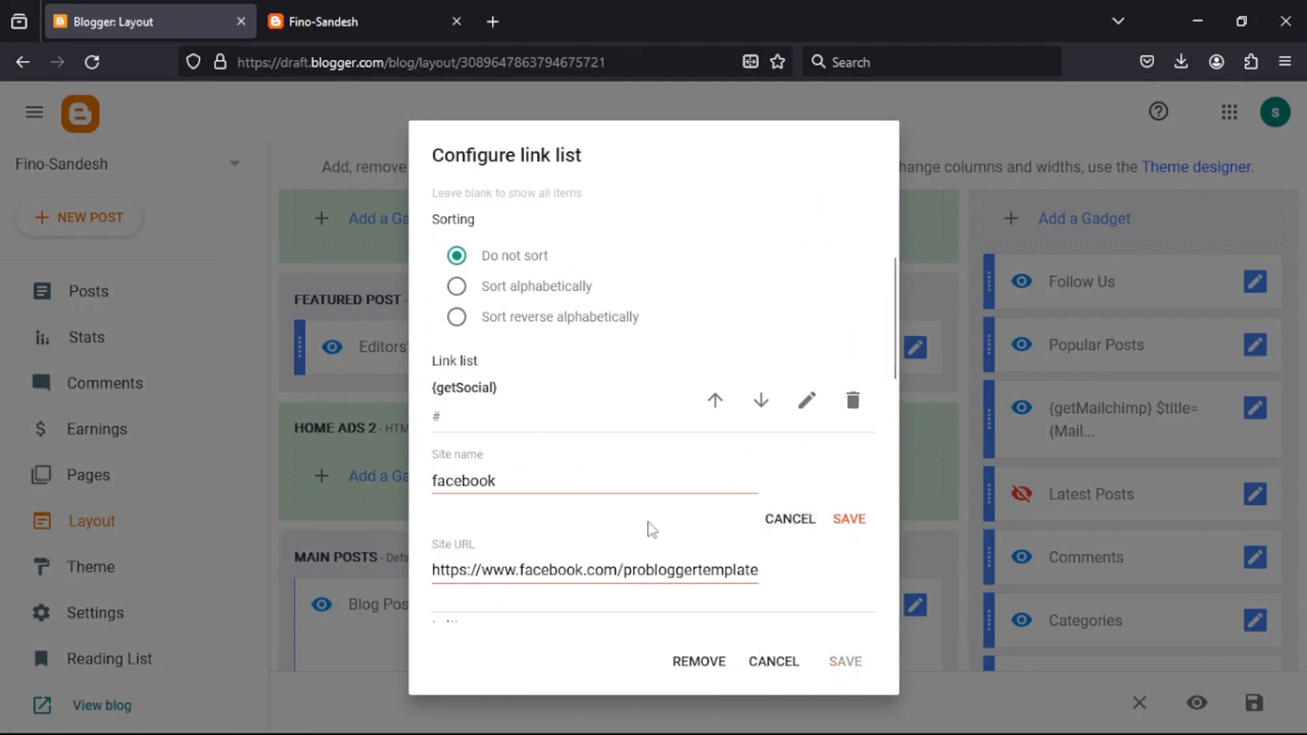
scroll(608, 540, down, 2)
drag(625, 474, 717, 490)
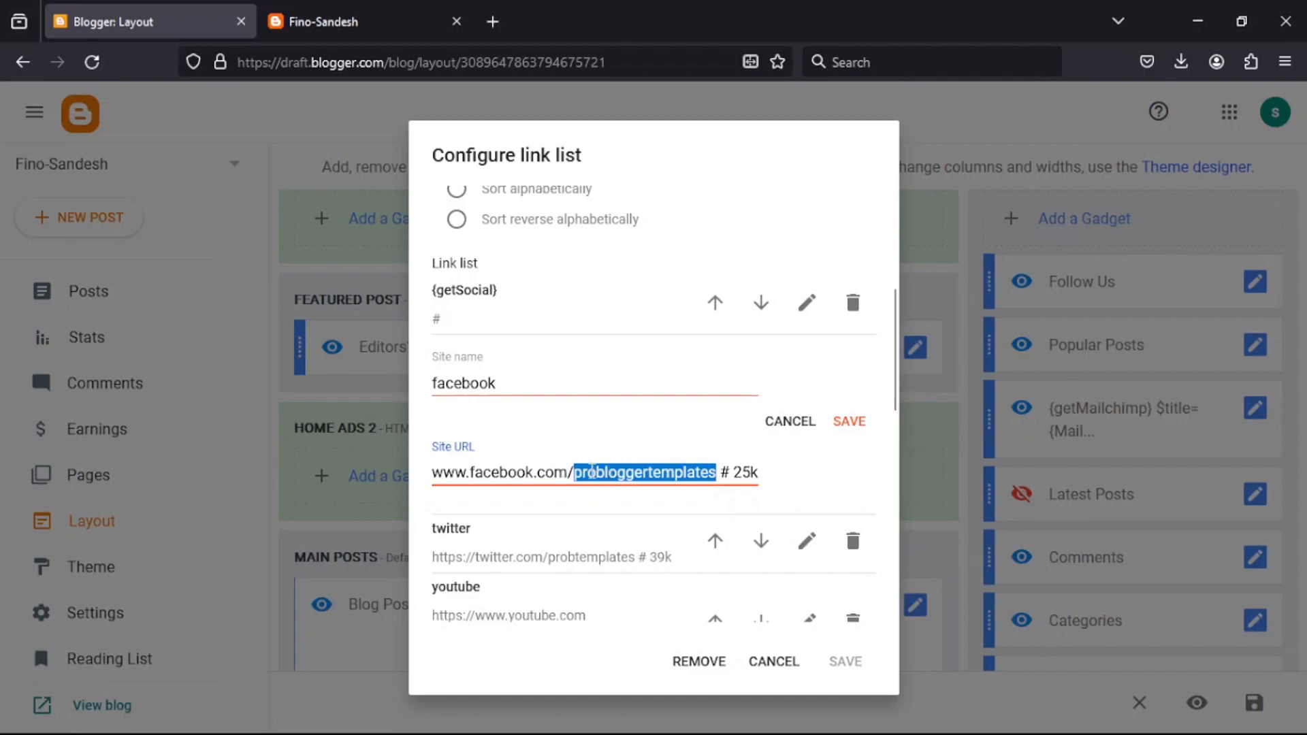
click(435, 22)
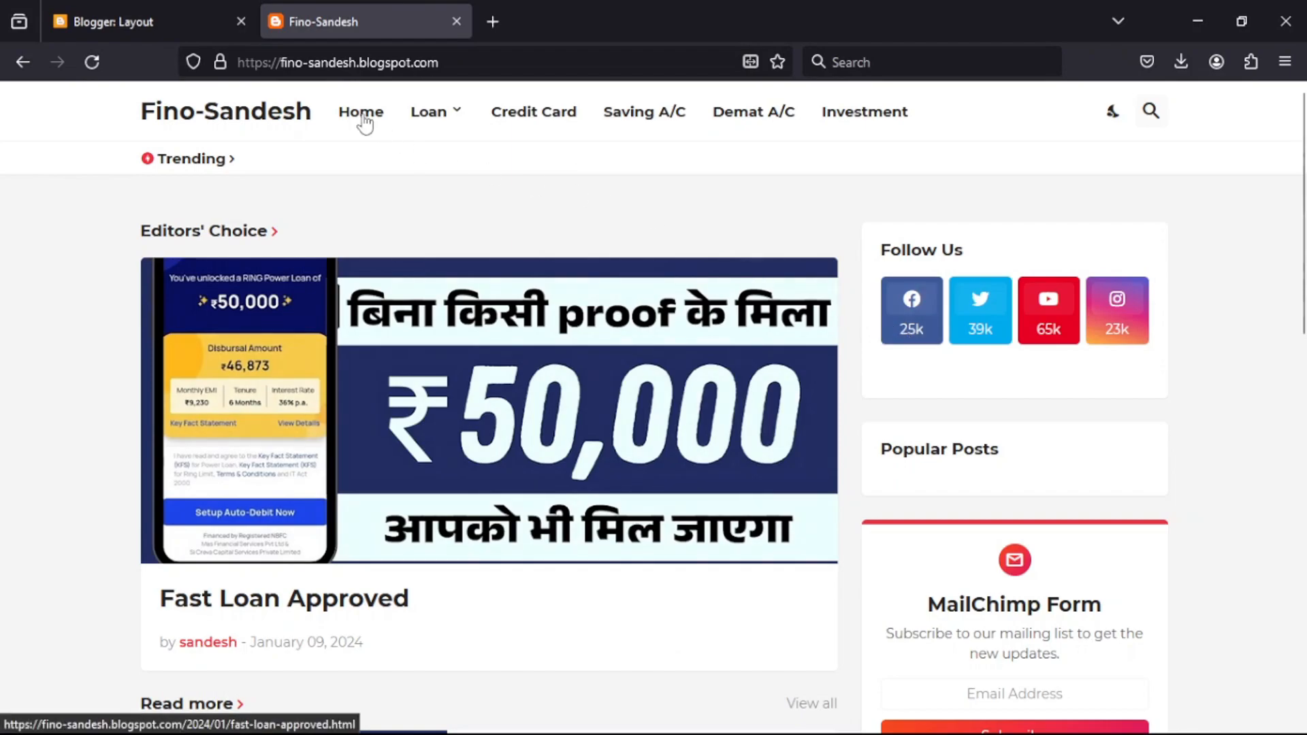
click(206, 9)
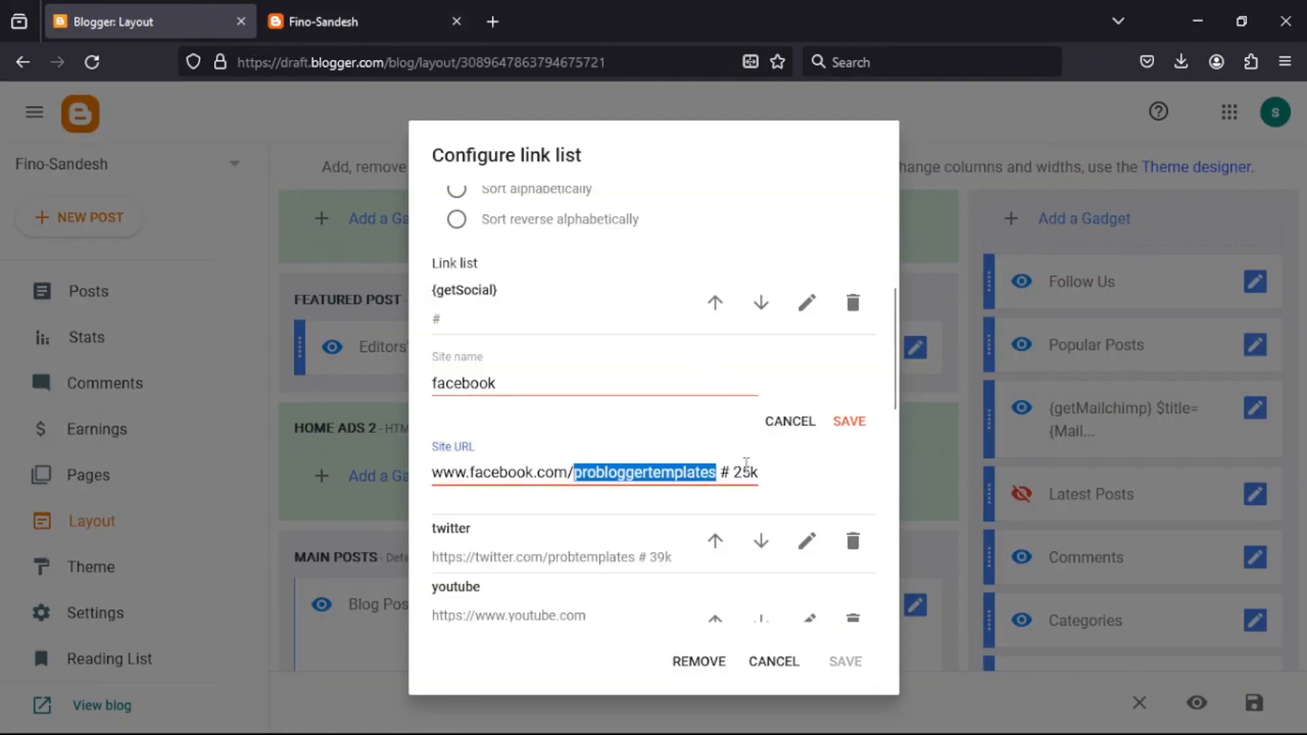
click(749, 475)
key(BackSpace)
key(BackSpace)
text(7)
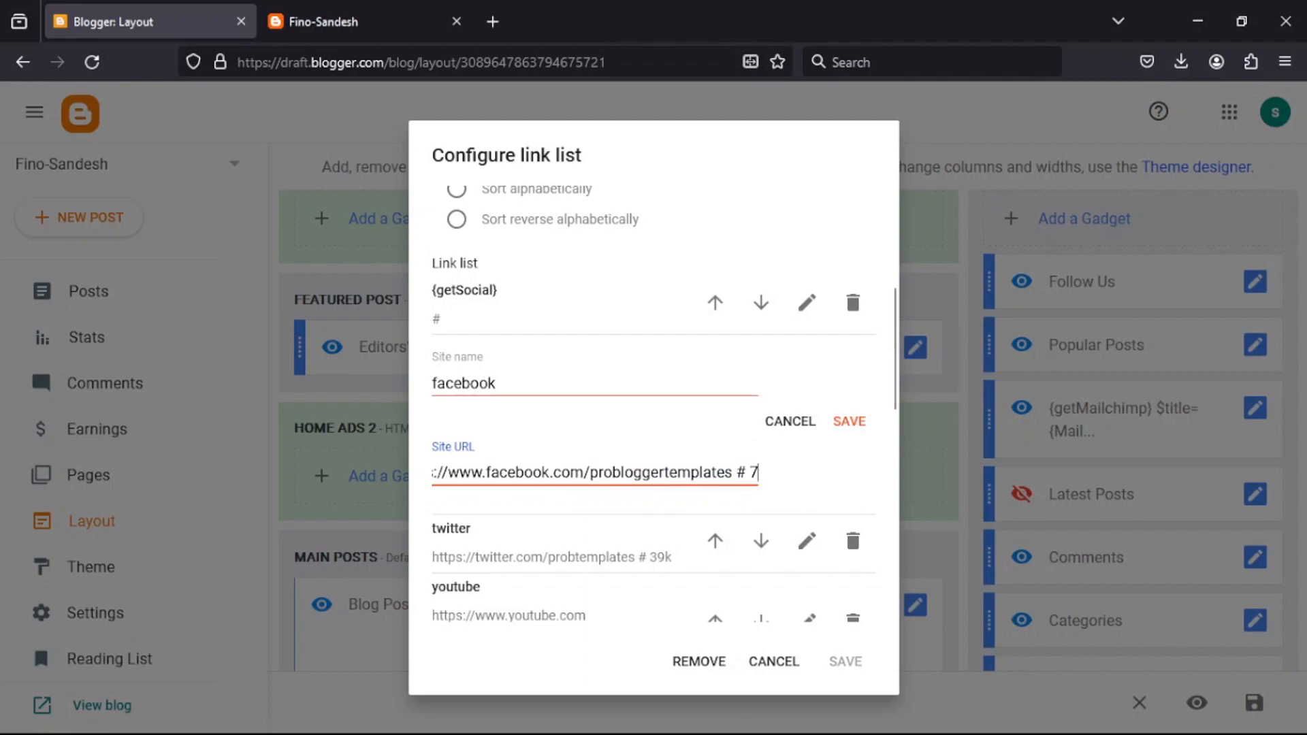
text(0)
click(849, 422)
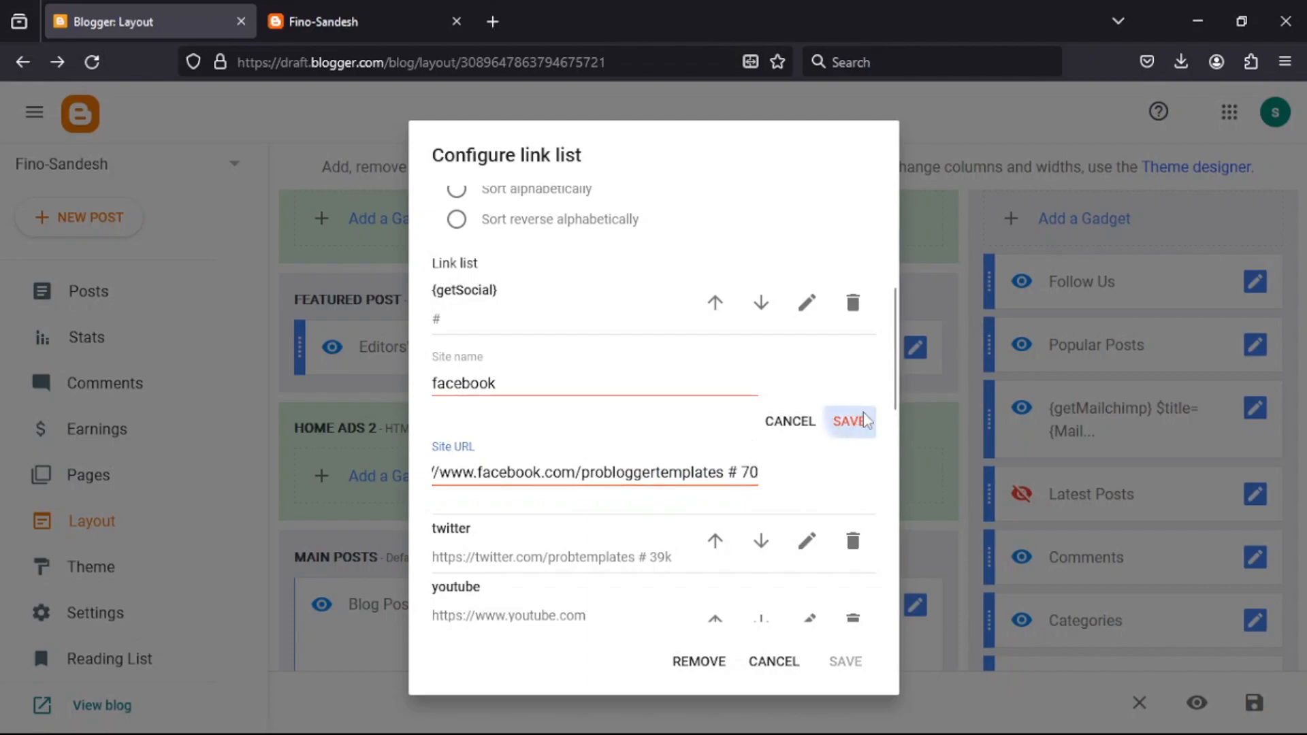
click(846, 662)
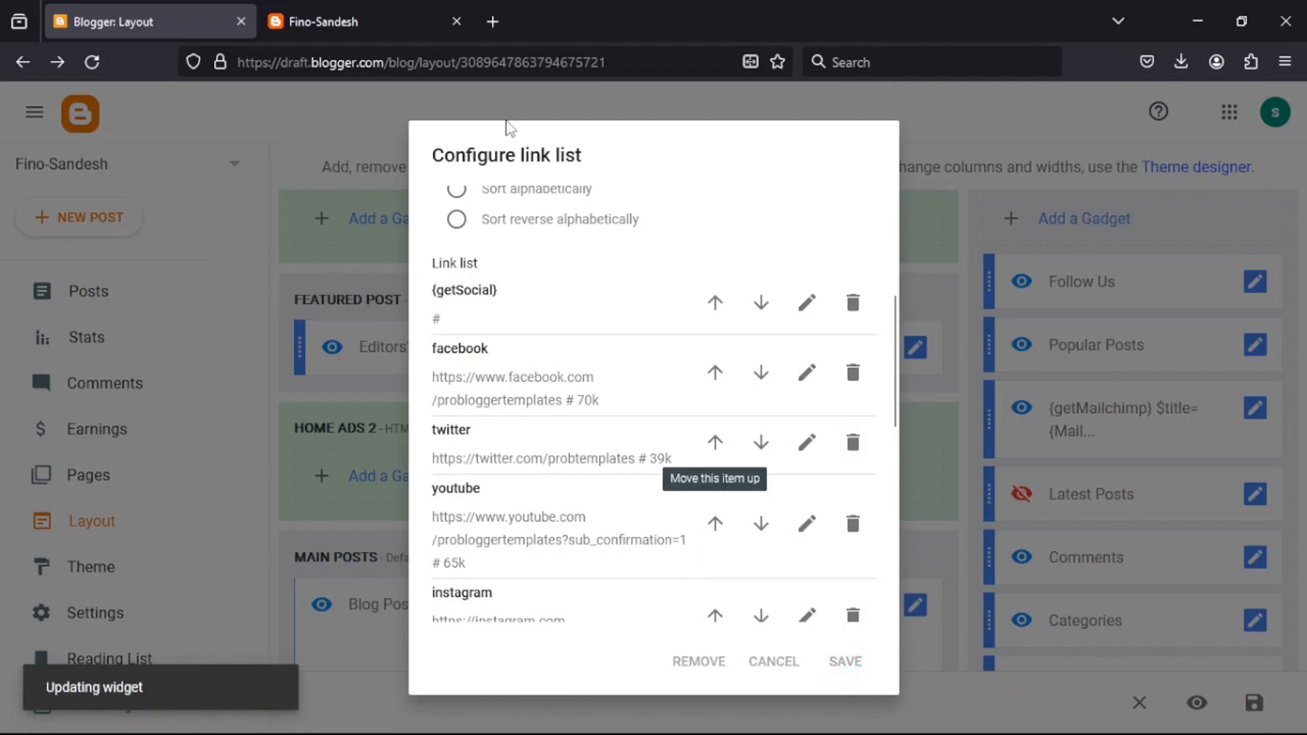
Reload the live blog and check the Facebook follower count under Follow Us
click(313, 19)
click(92, 61)
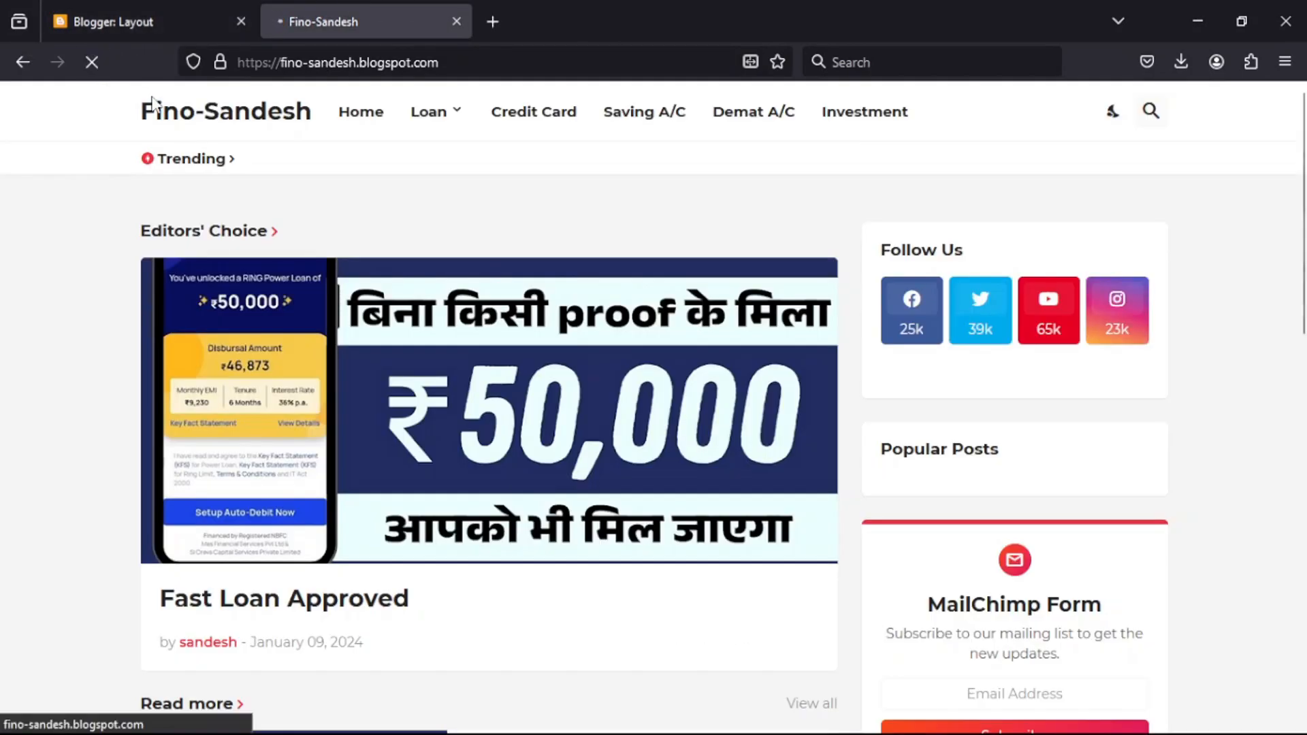
scroll(911, 552, down, 2)
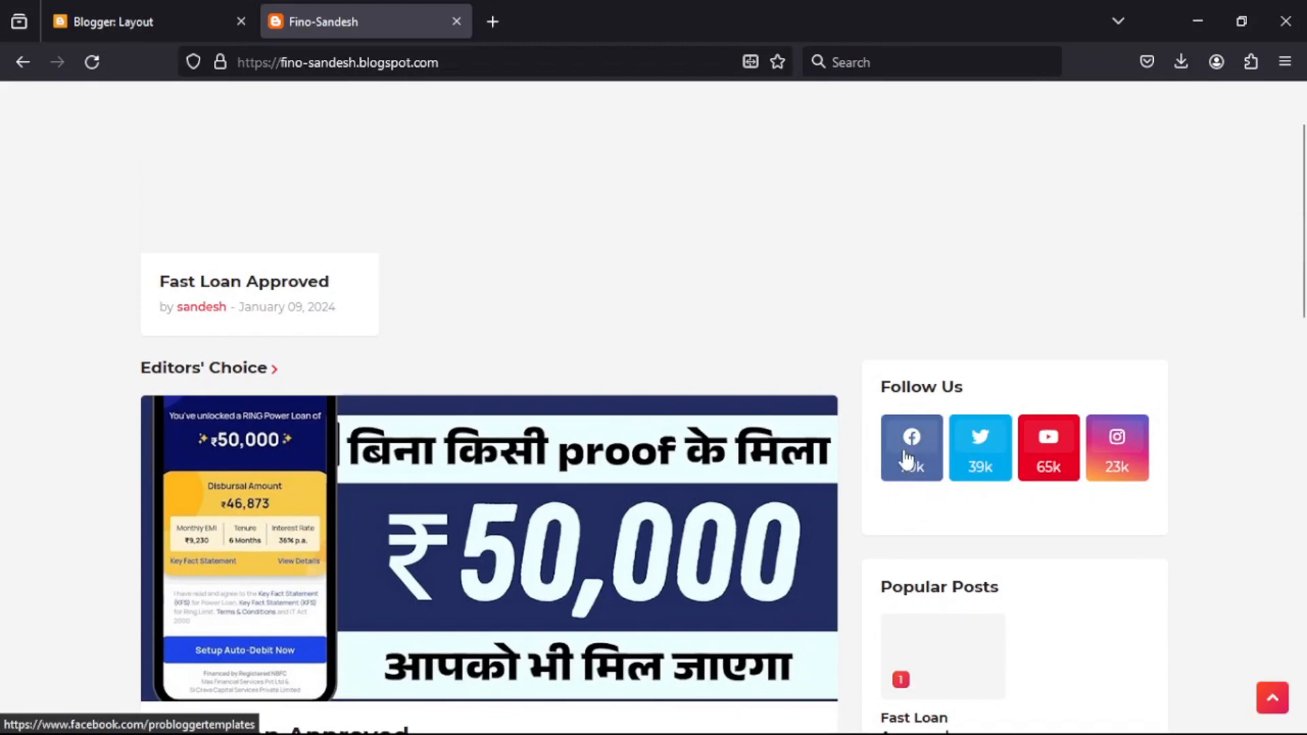
Remove the extra sidebar gadgets, leaving only Follow Us, Popular Posts and Main Tags, and reload the live blog to check the sidebar
click(228, 22)
click(1254, 281)
scroll(821, 432, down, 1)
scroll(796, 431, down, 3)
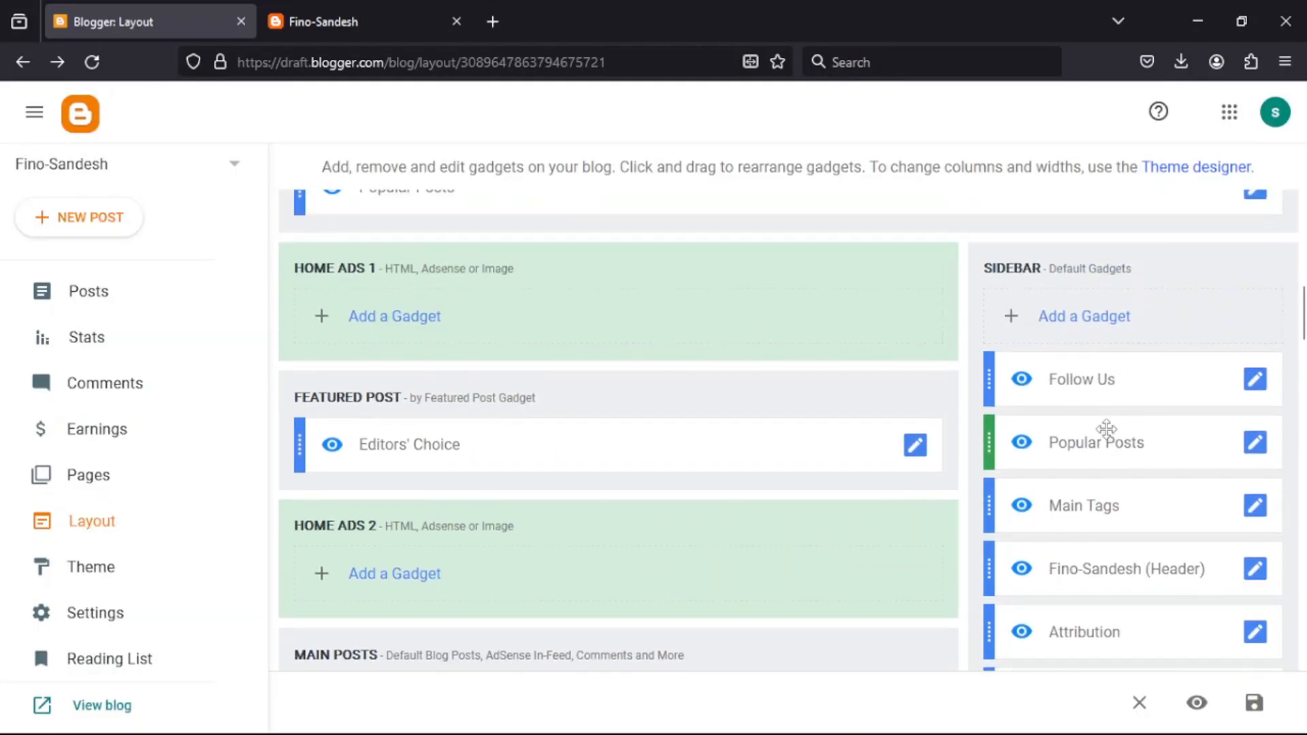
scroll(1106, 430, down, 3)
scroll(1107, 432, down, 3)
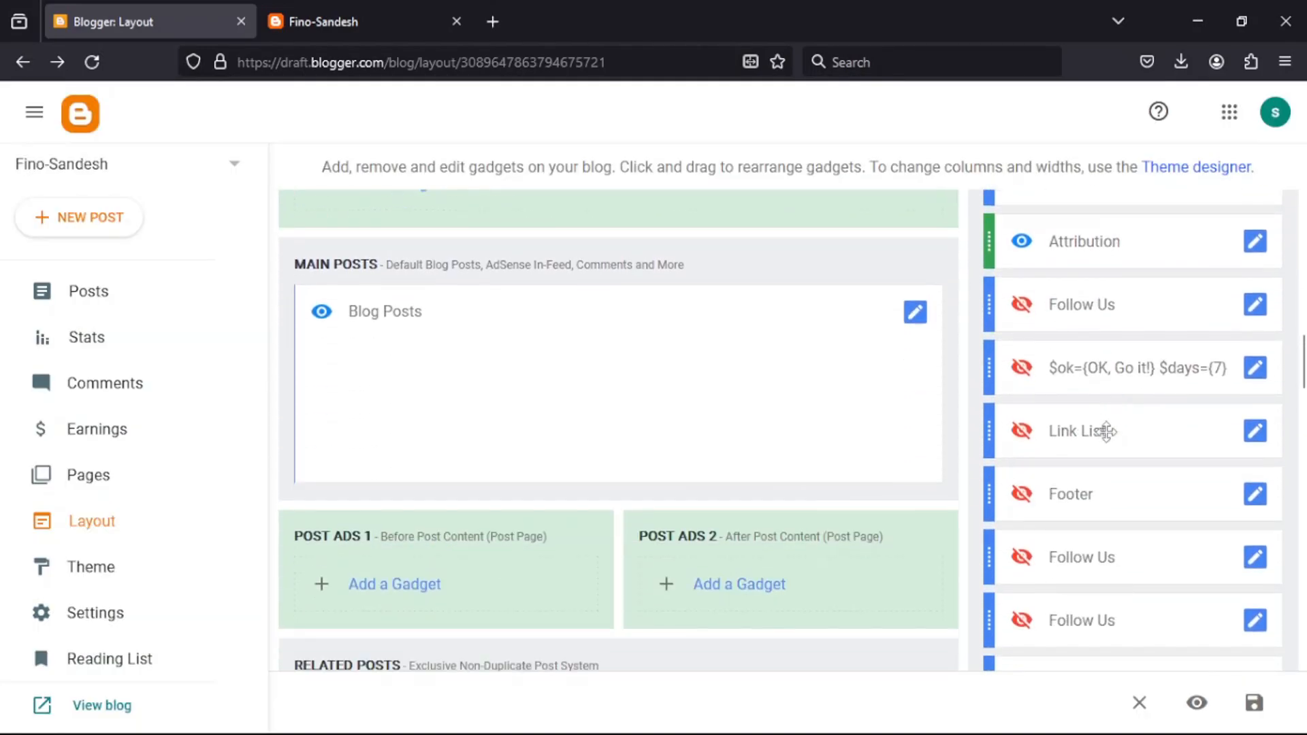
scroll(1103, 438, down, 2)
scroll(1144, 408, up, 7)
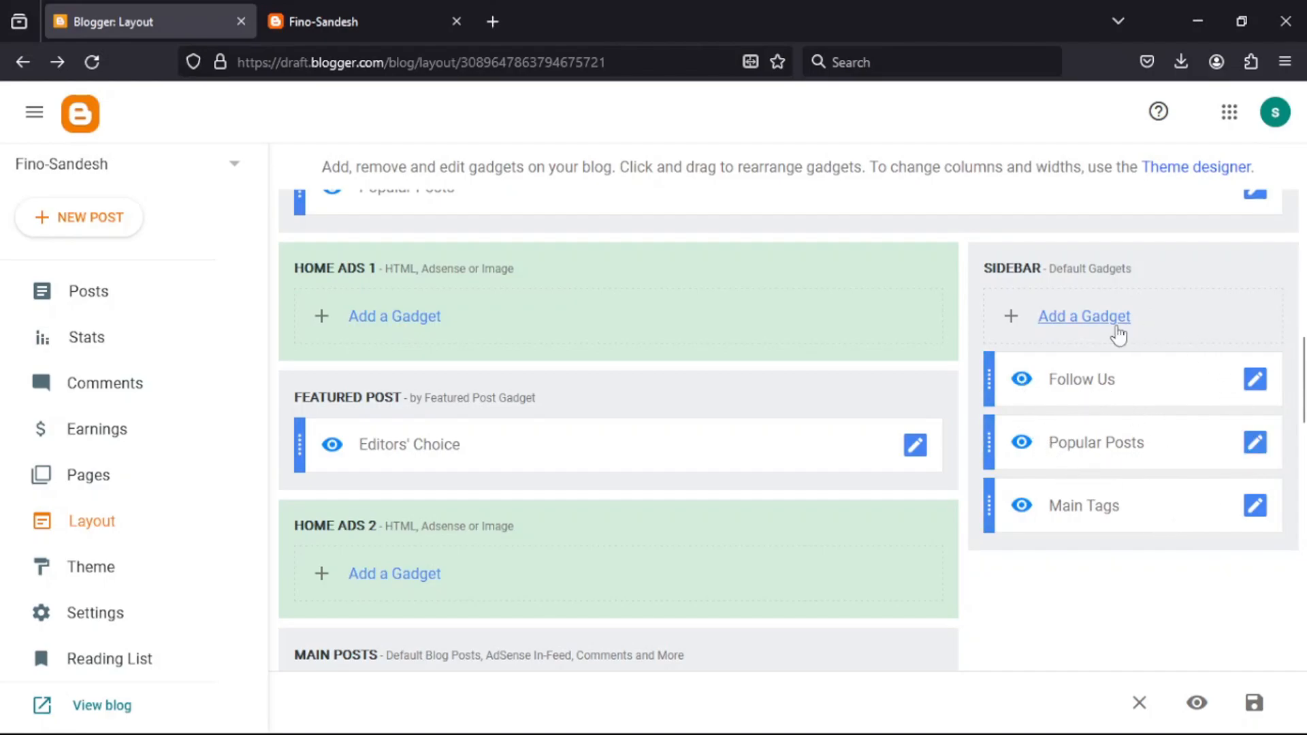
click(293, 22)
click(94, 61)
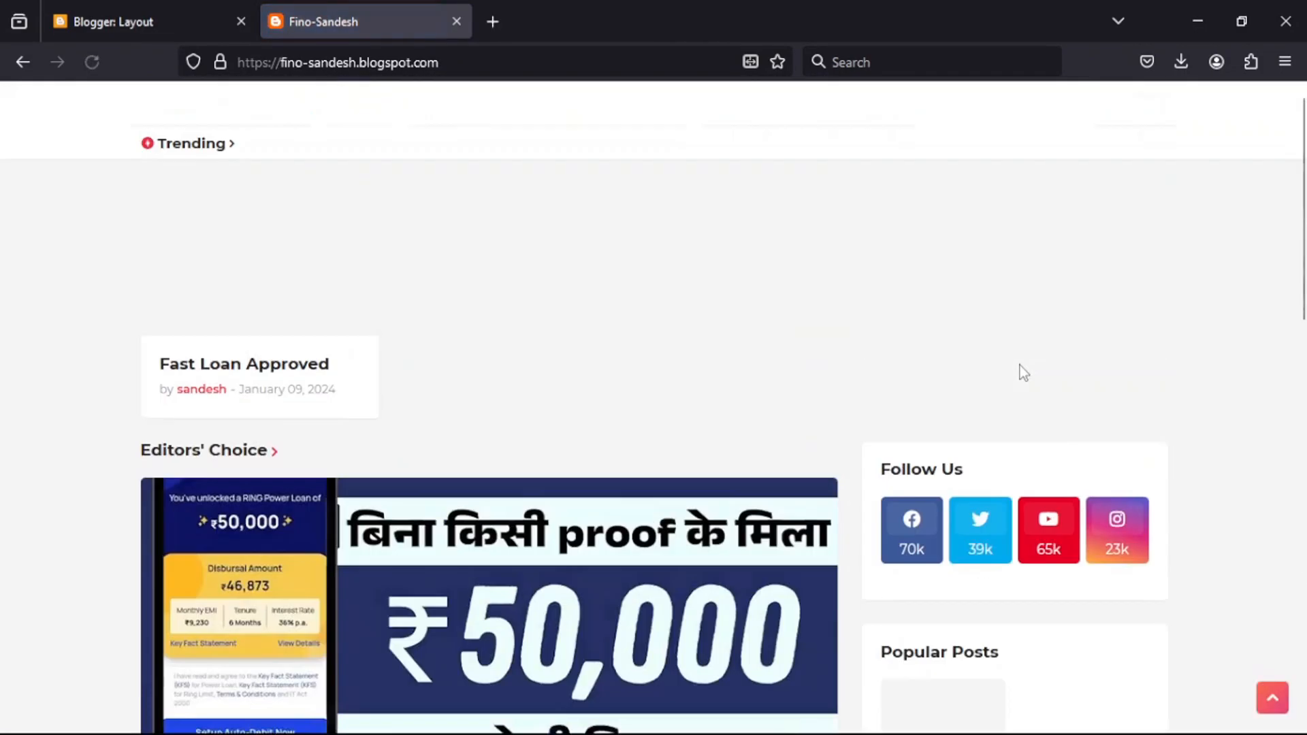
Add a Contact Form gadget to the sidebar section of the blog layout
click(181, 13)
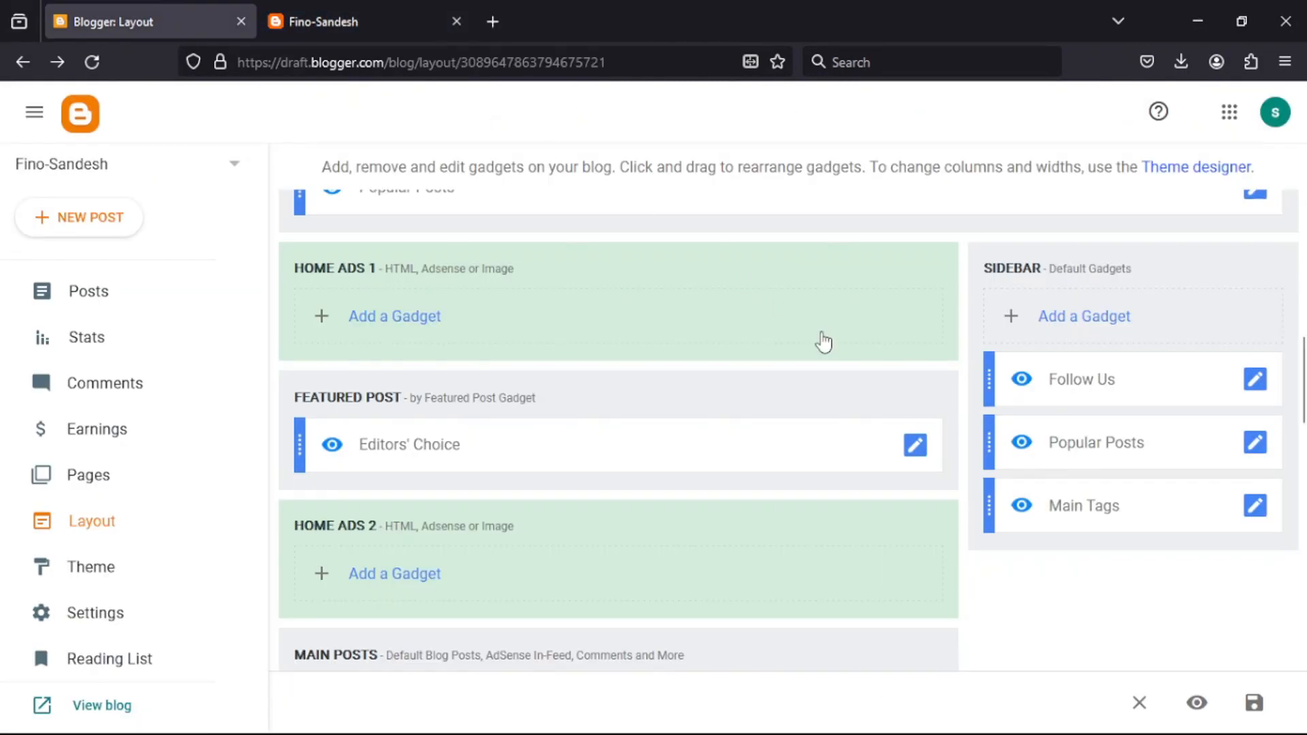
click(1079, 325)
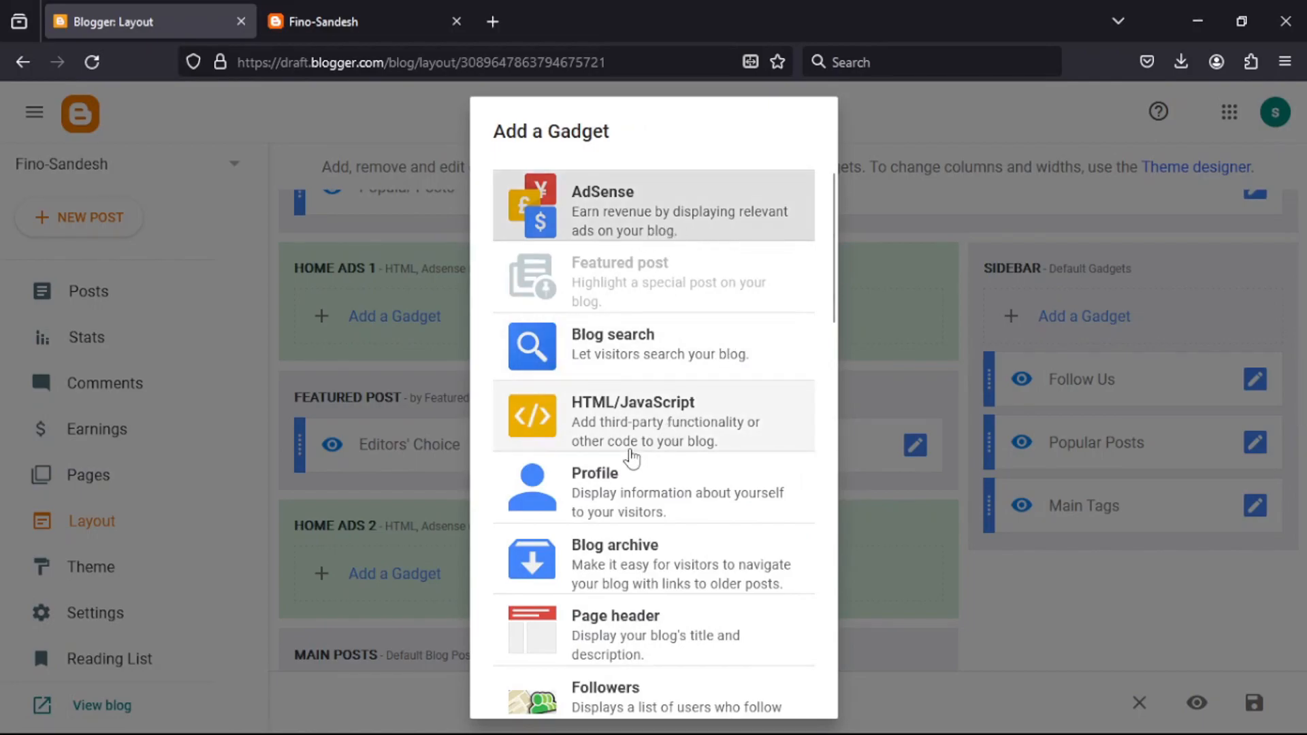
scroll(642, 453, down, 2)
scroll(627, 480, down, 2)
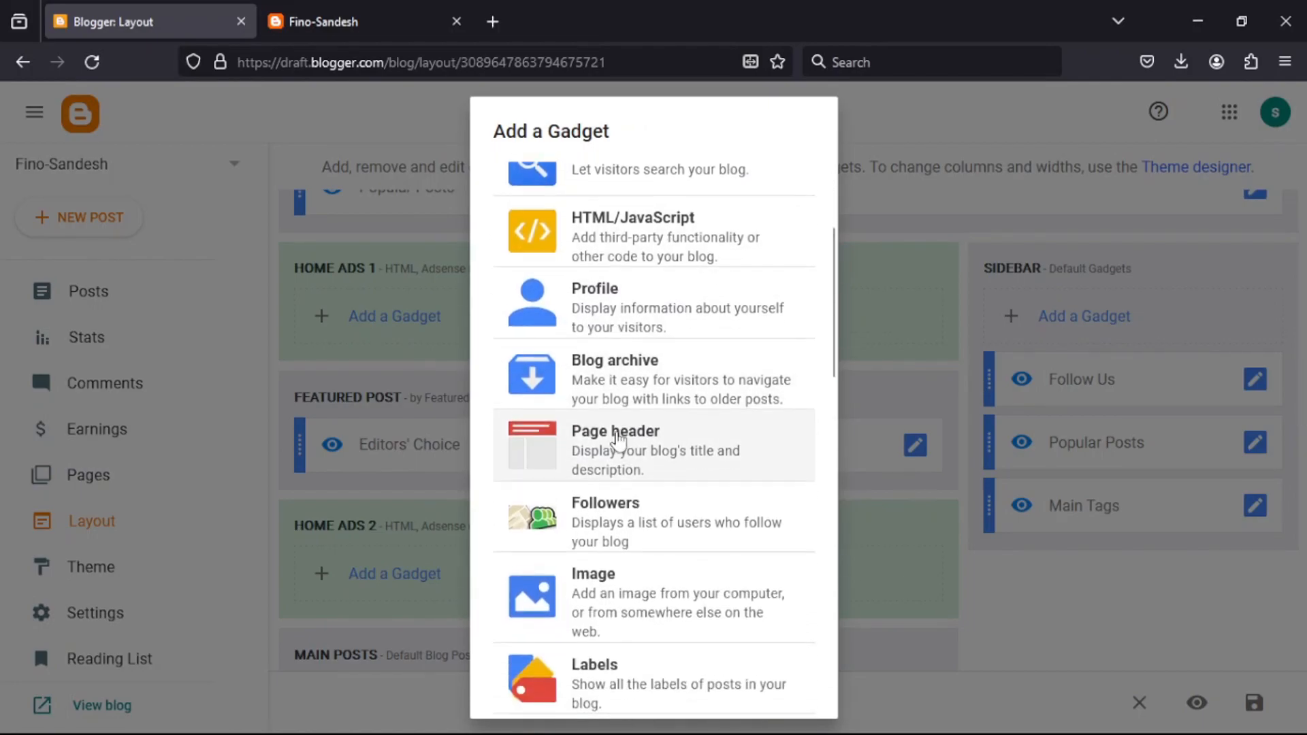
scroll(640, 507, down, 2)
scroll(602, 488, down, 4)
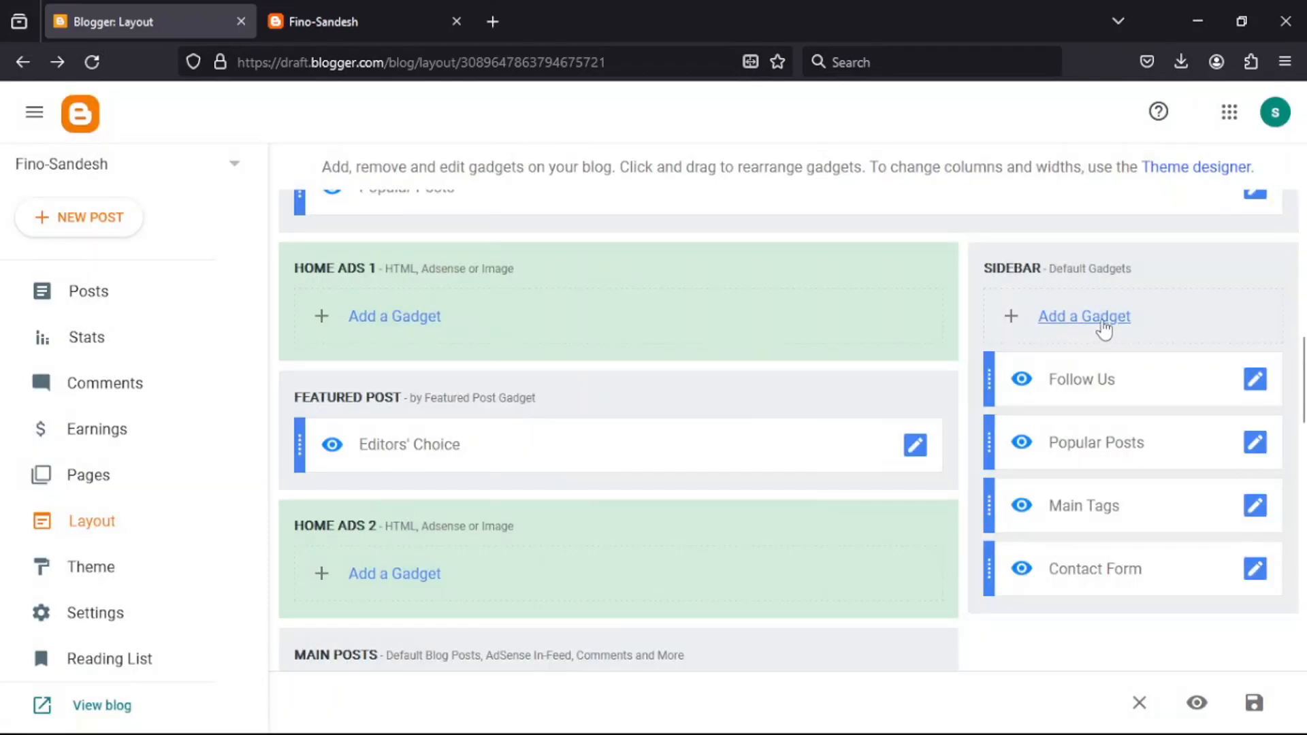
click(1102, 319)
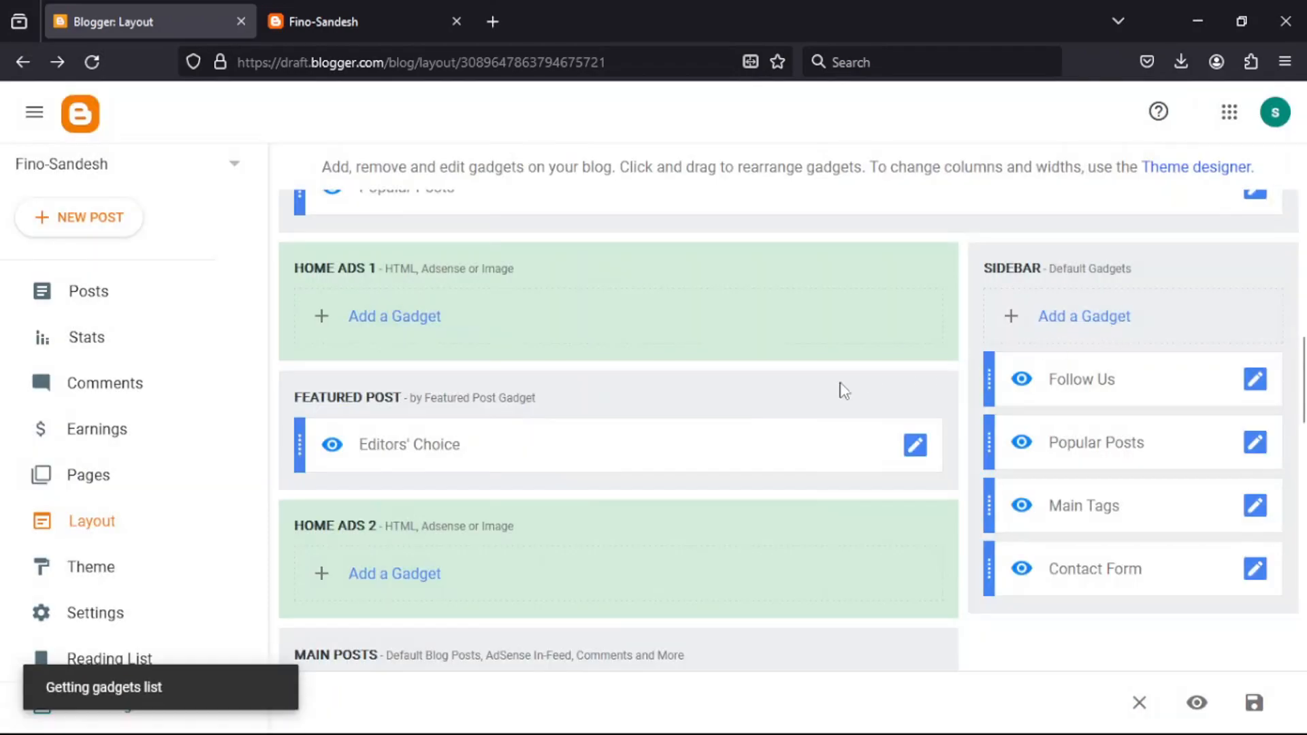
scroll(648, 350, down, 5)
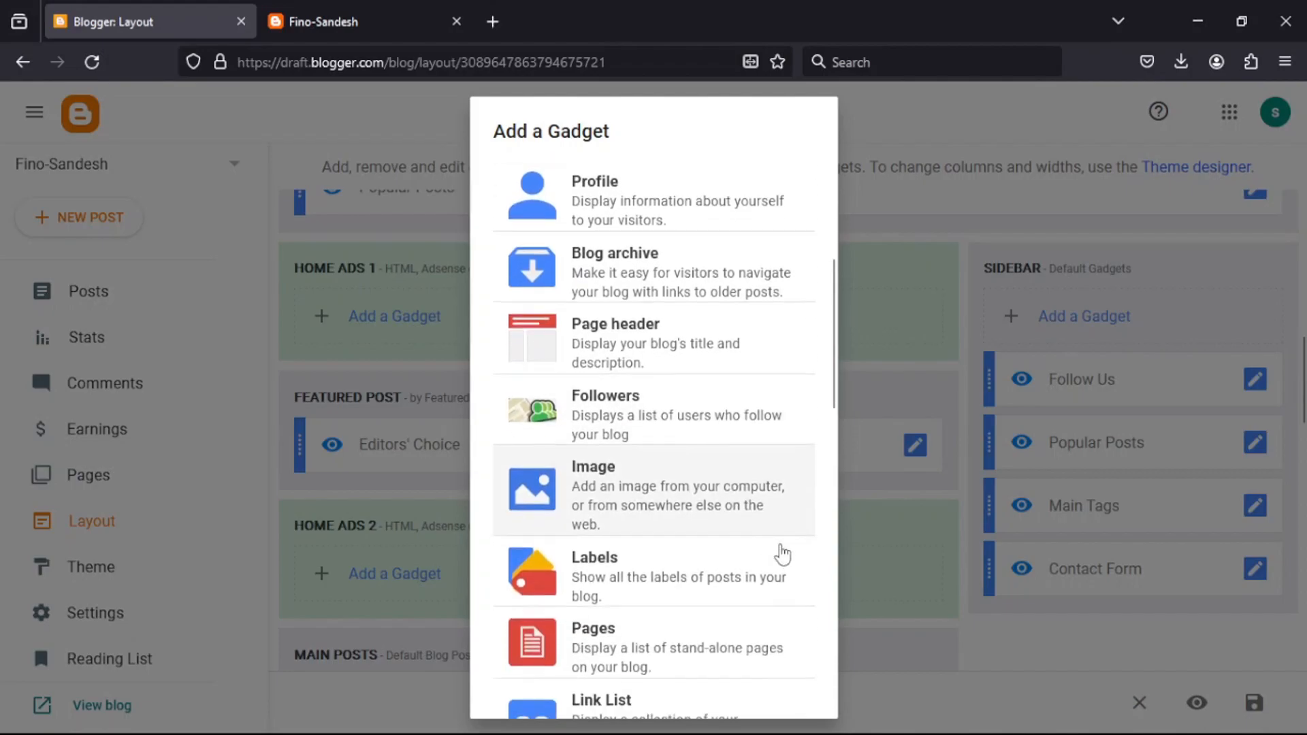
click(1066, 615)
Compare the Main Posts section of the layout with the Read more post list on the live blog
scroll(878, 463, down, 2)
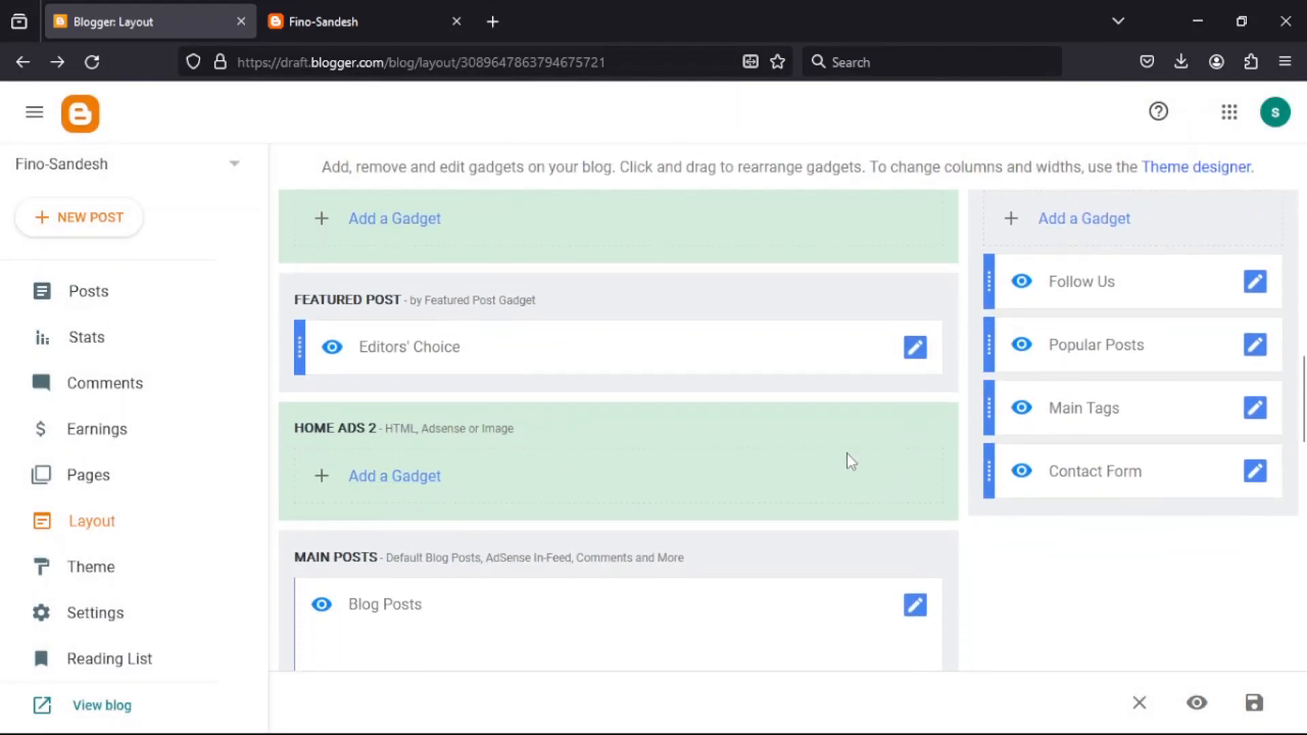
scroll(844, 455, down, 4)
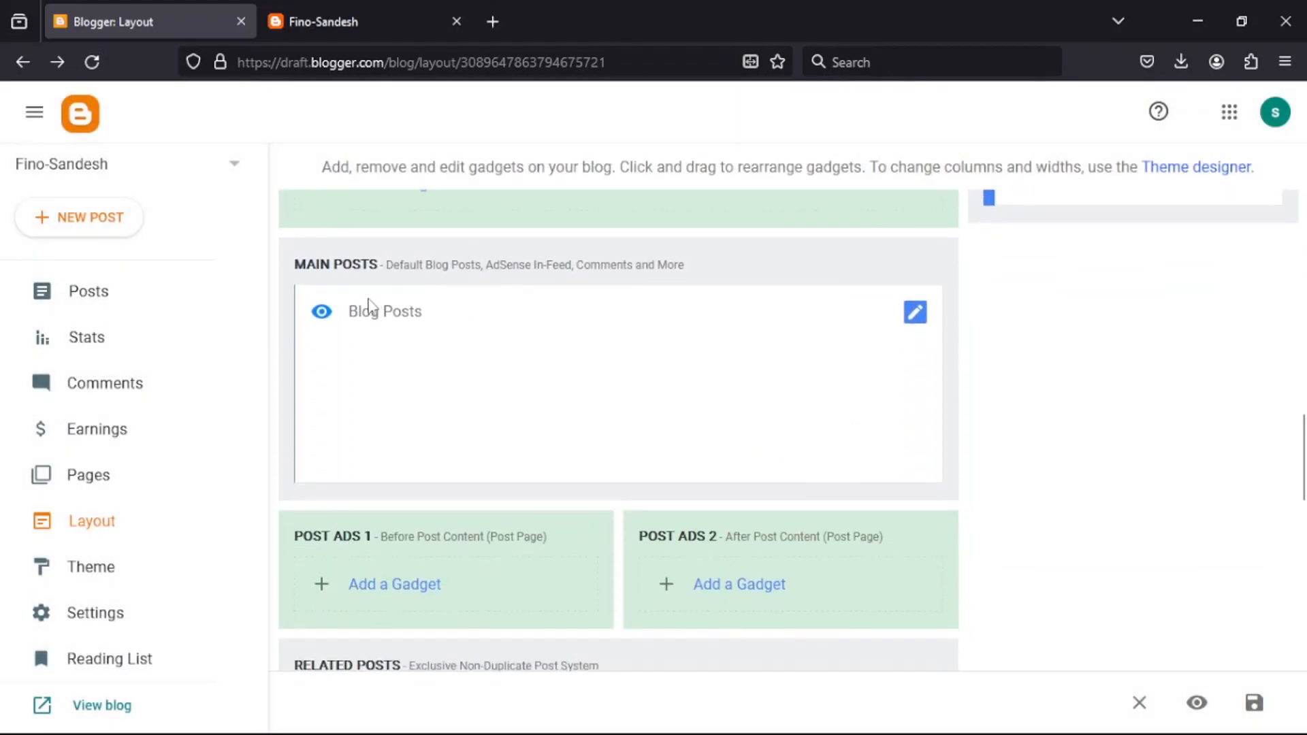
click(373, 22)
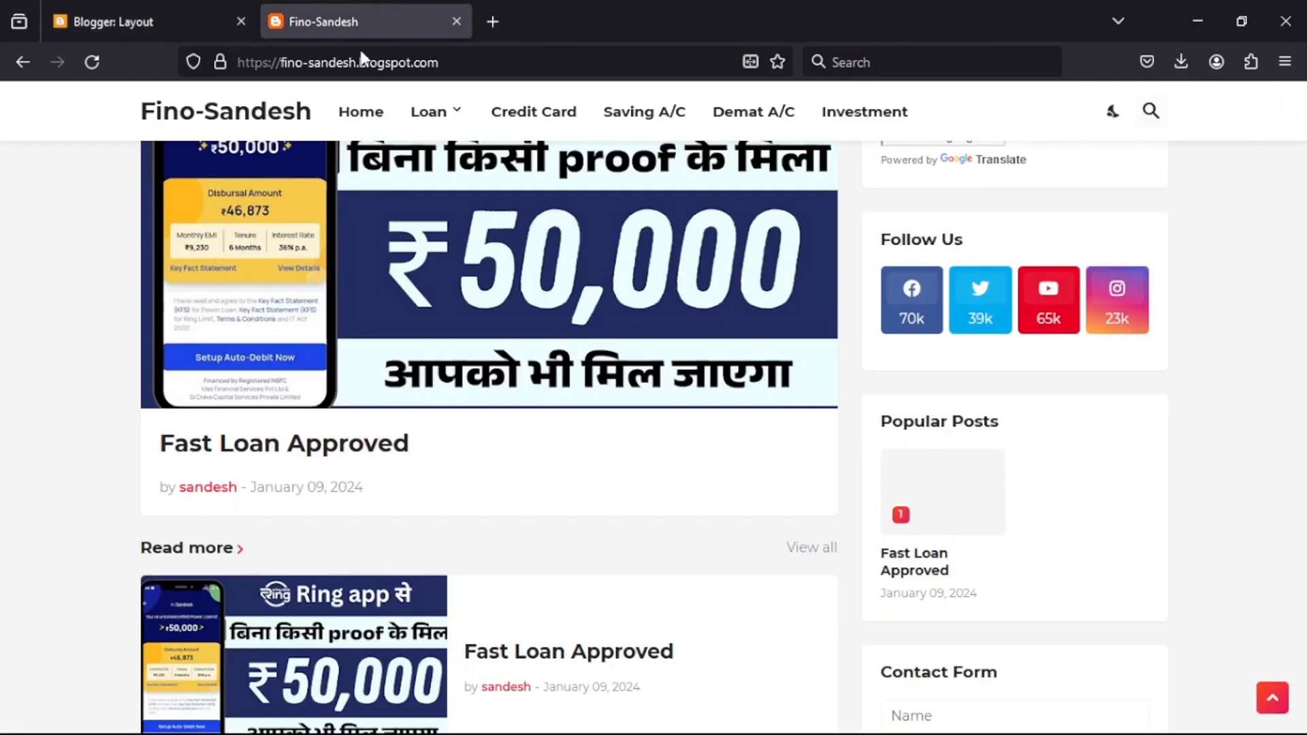
scroll(276, 373, down, 4)
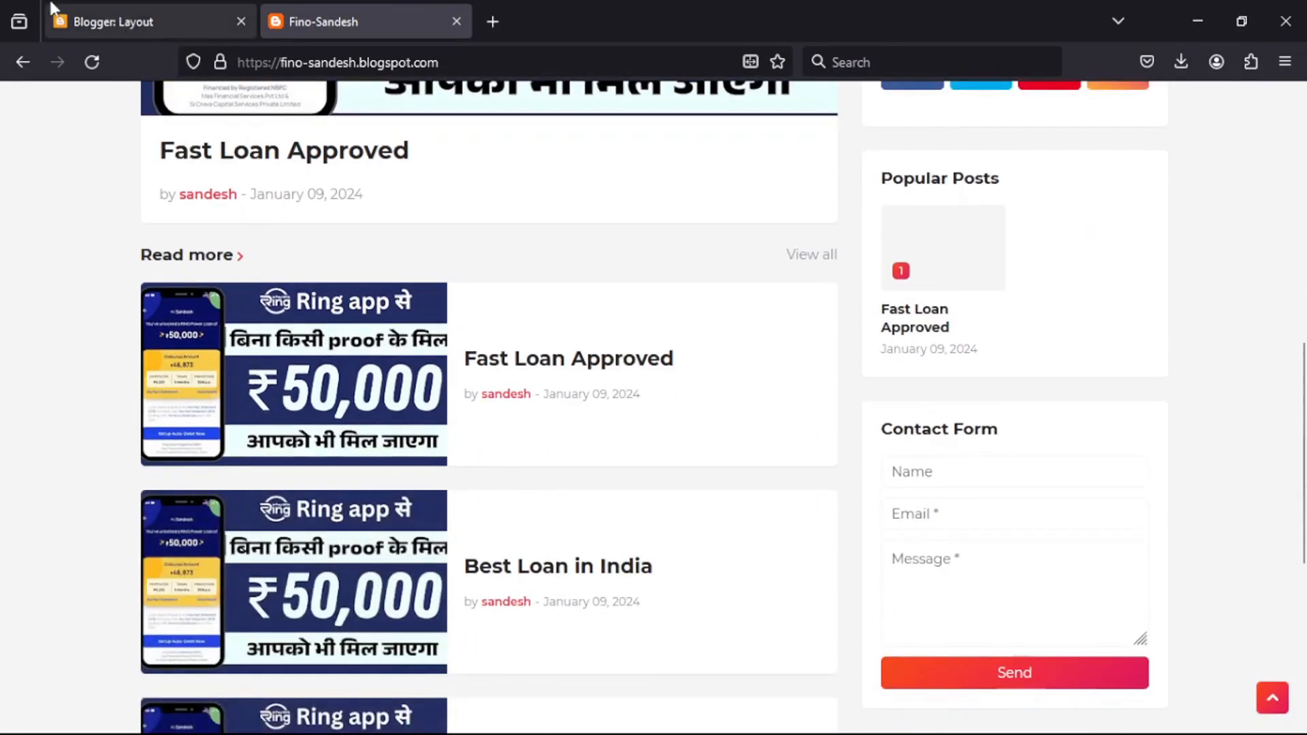
click(163, 22)
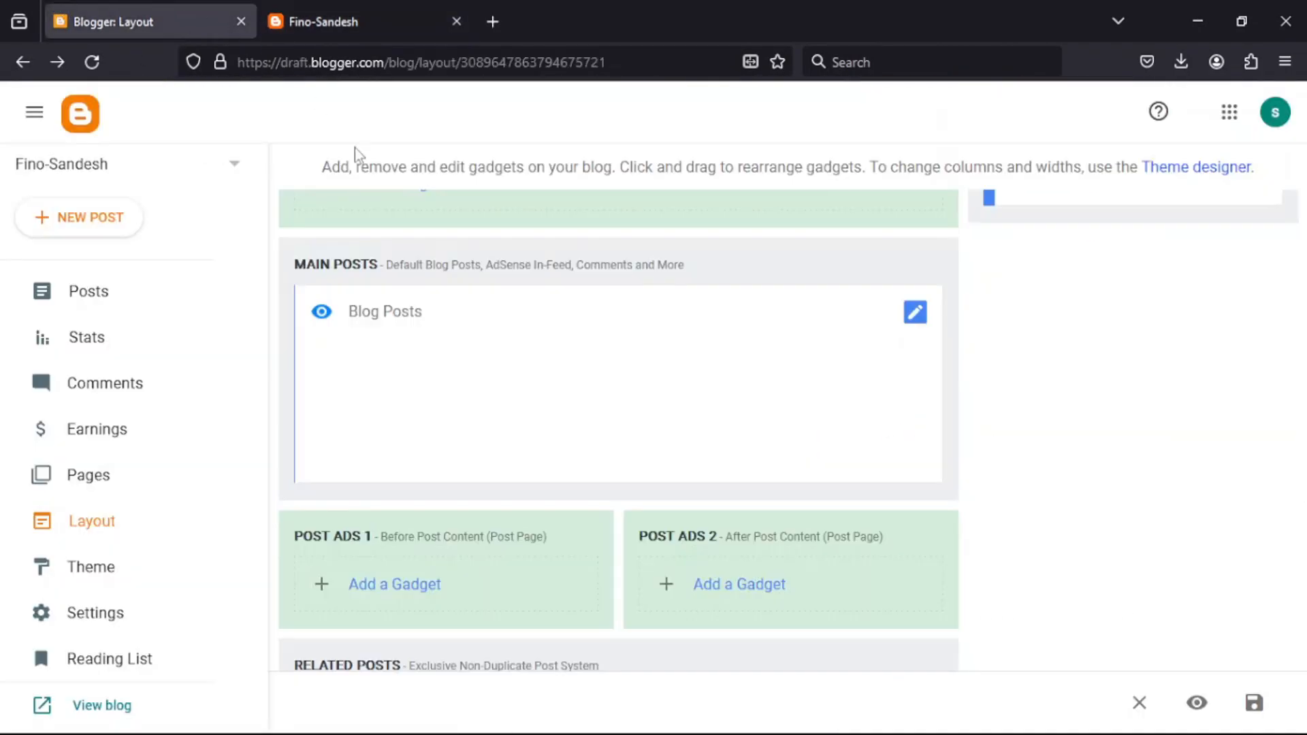
Set the number of posts on the main page to 20 in the Main Posts section's Blog Posts gadget
click(918, 316)
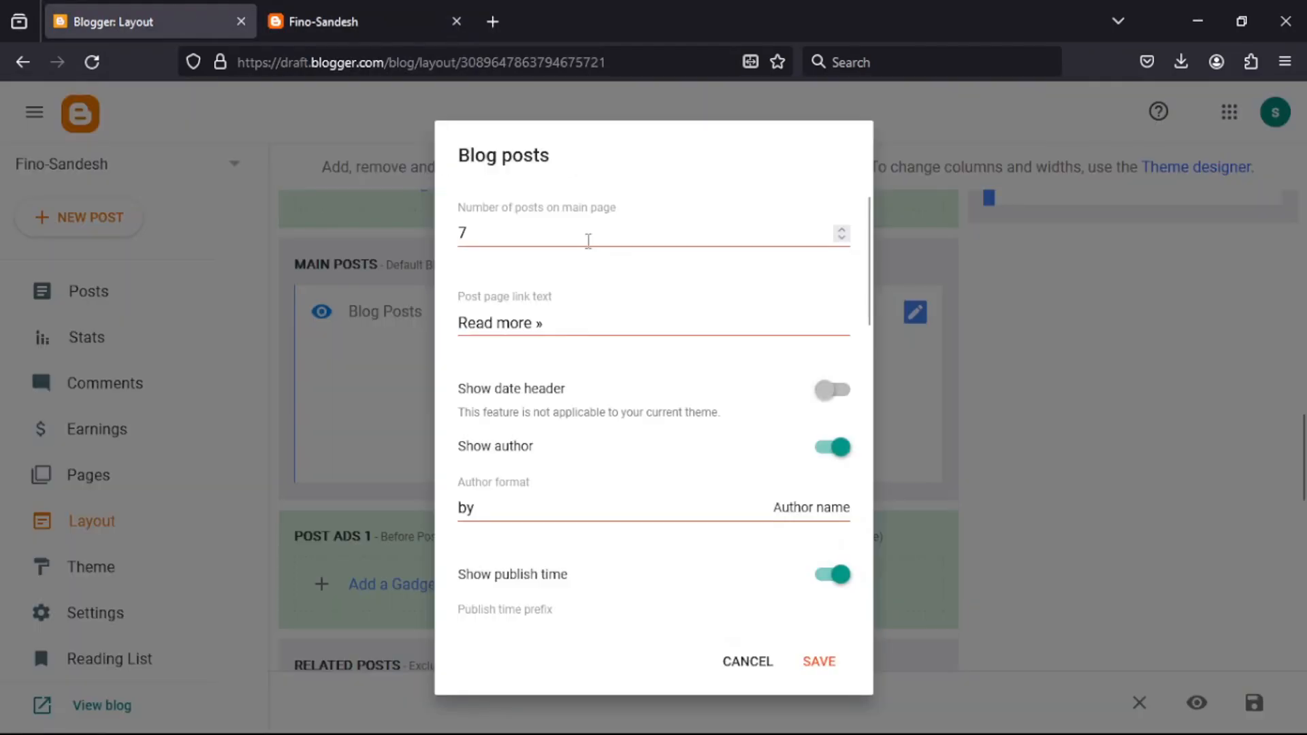
click(365, 26)
scroll(468, 436, down, 5)
scroll(481, 409, up, 10)
click(197, 4)
click(518, 231)
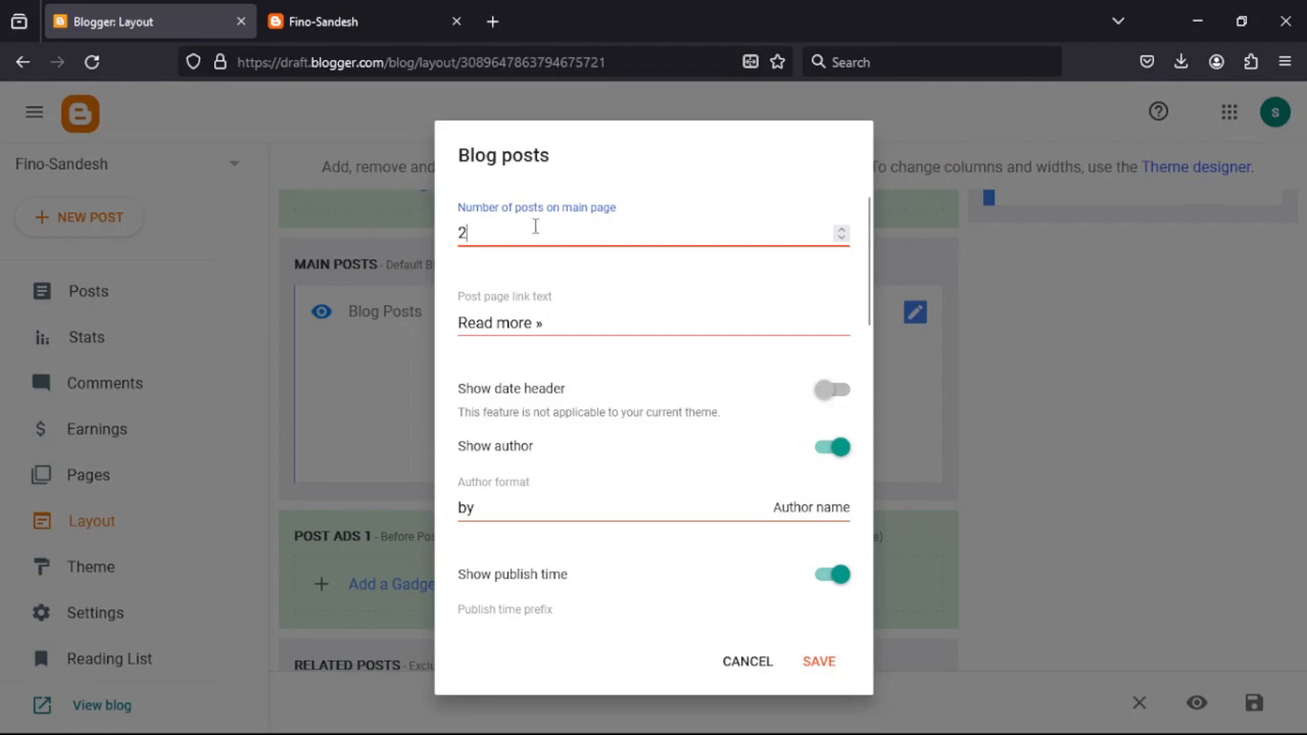
Check the author byline of a post on the live blog and turn off Show author in the Blog posts settings
click(456, 452)
click(393, 15)
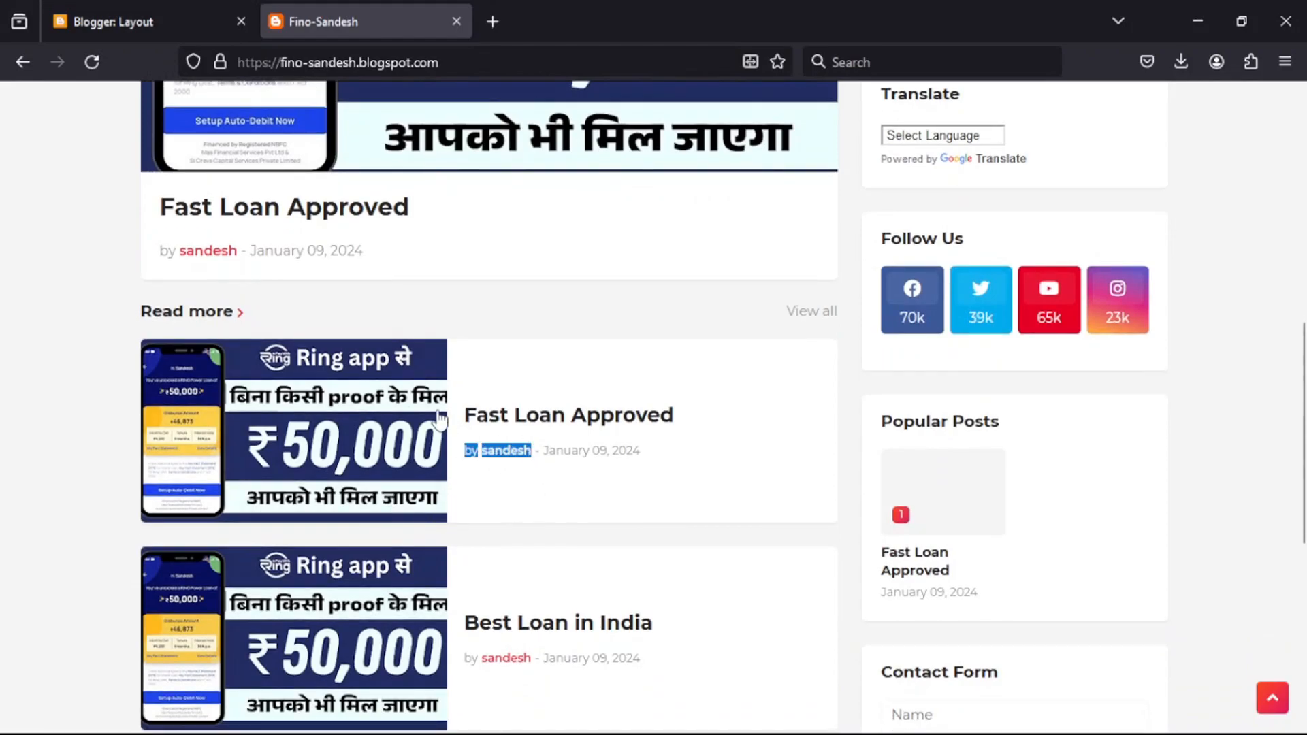
click(198, 15)
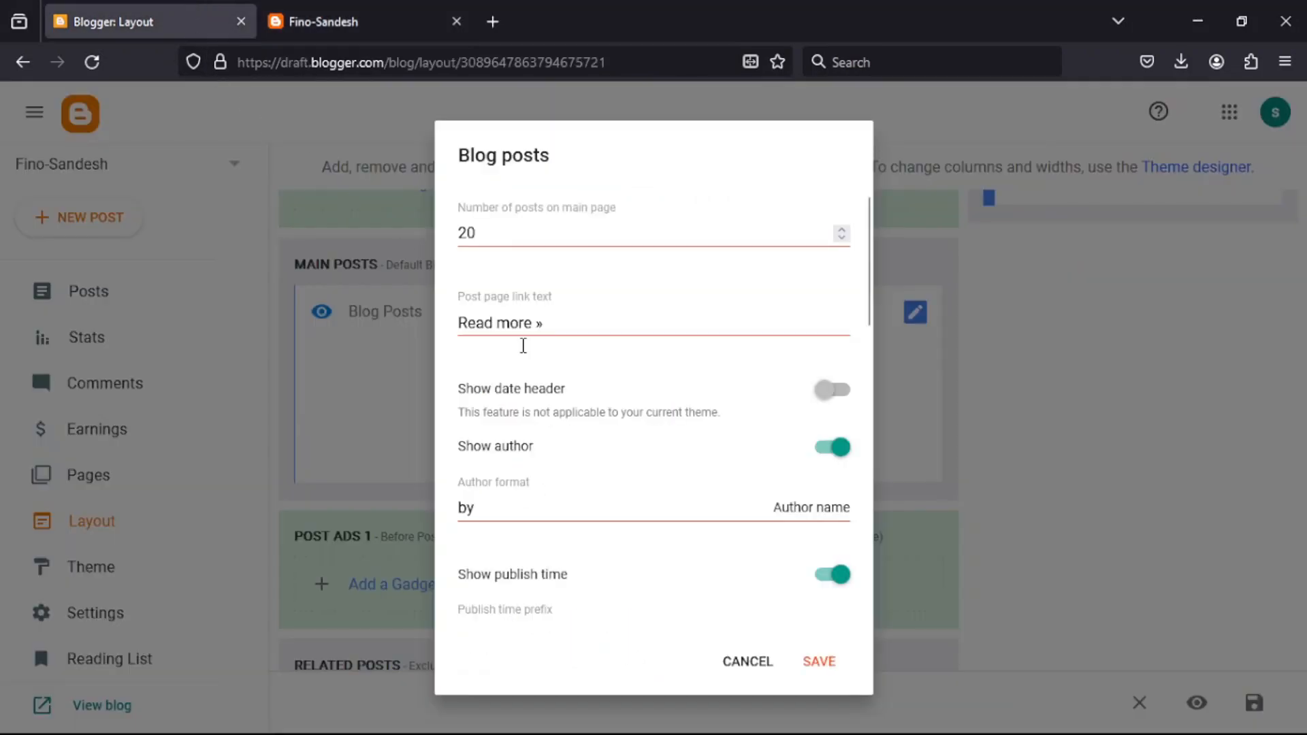
click(836, 448)
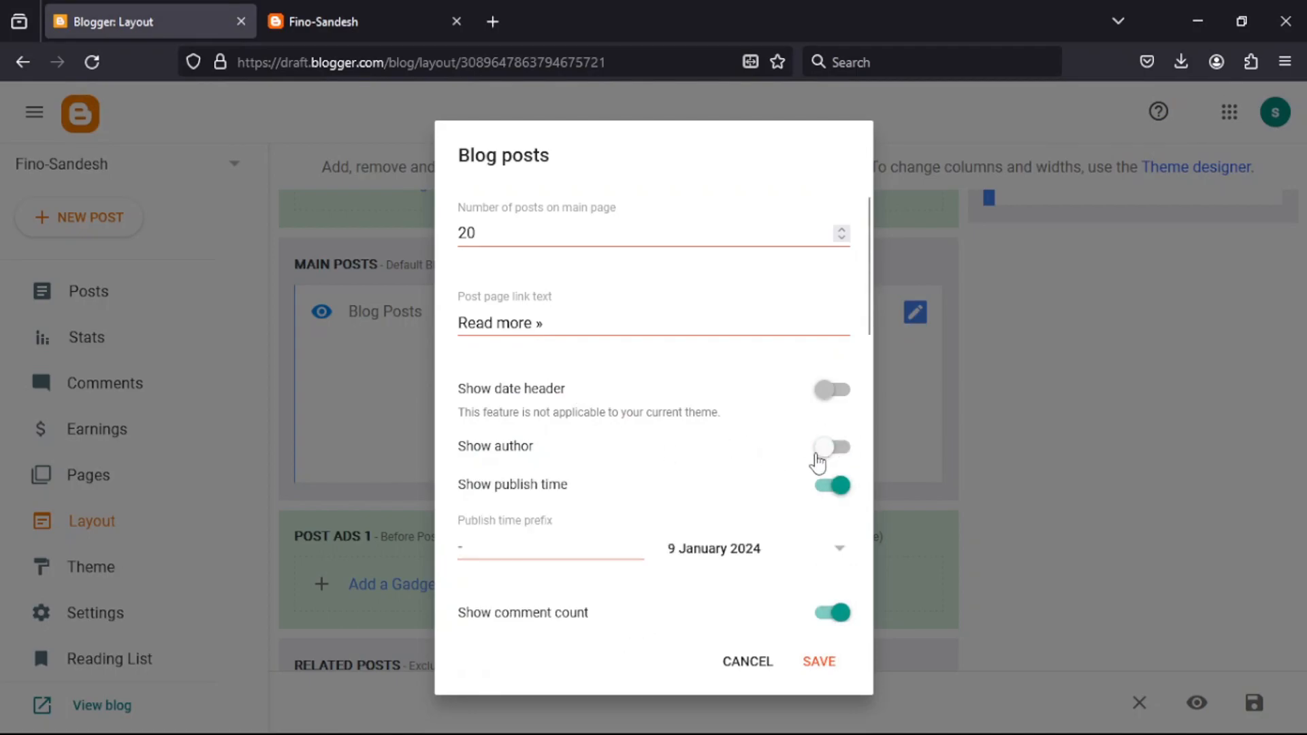
Check the publish date of a post on the live blog and turn Show author back on
scroll(749, 460, down, 2)
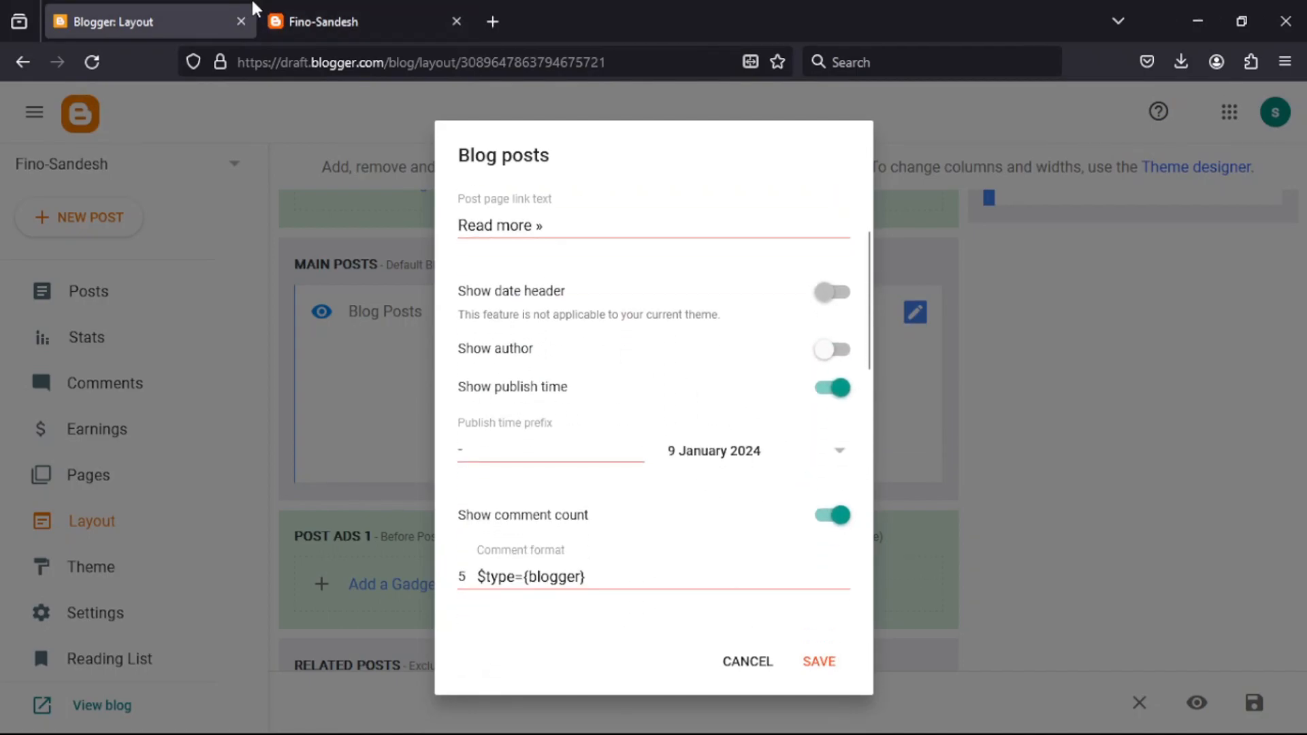
click(284, 14)
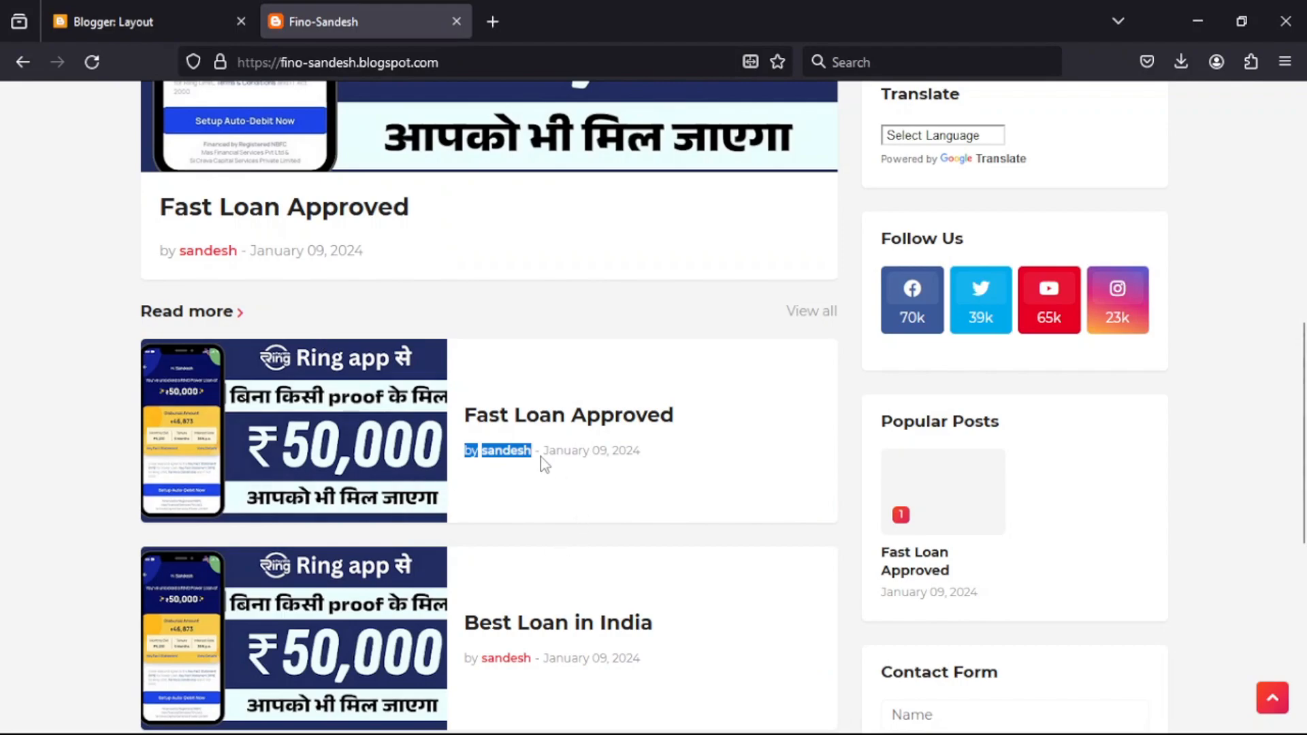
drag(691, 472, 556, 469)
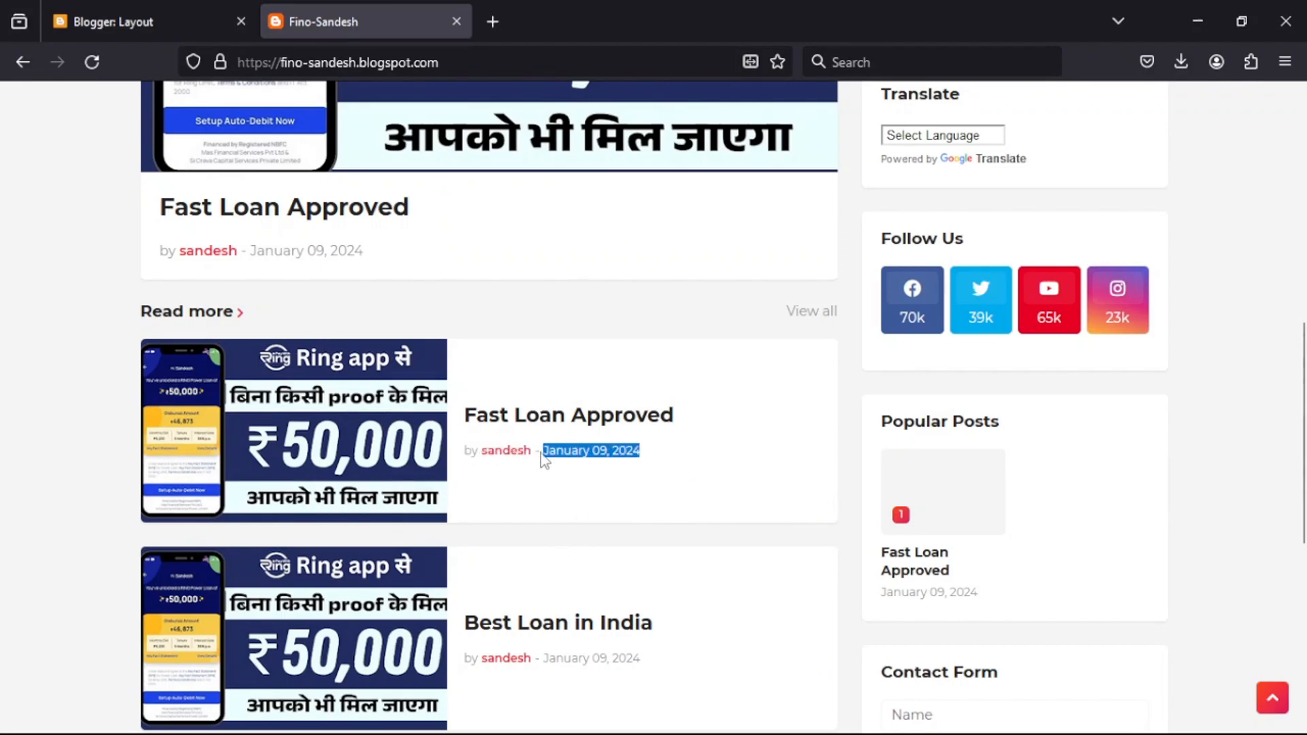
click(162, 16)
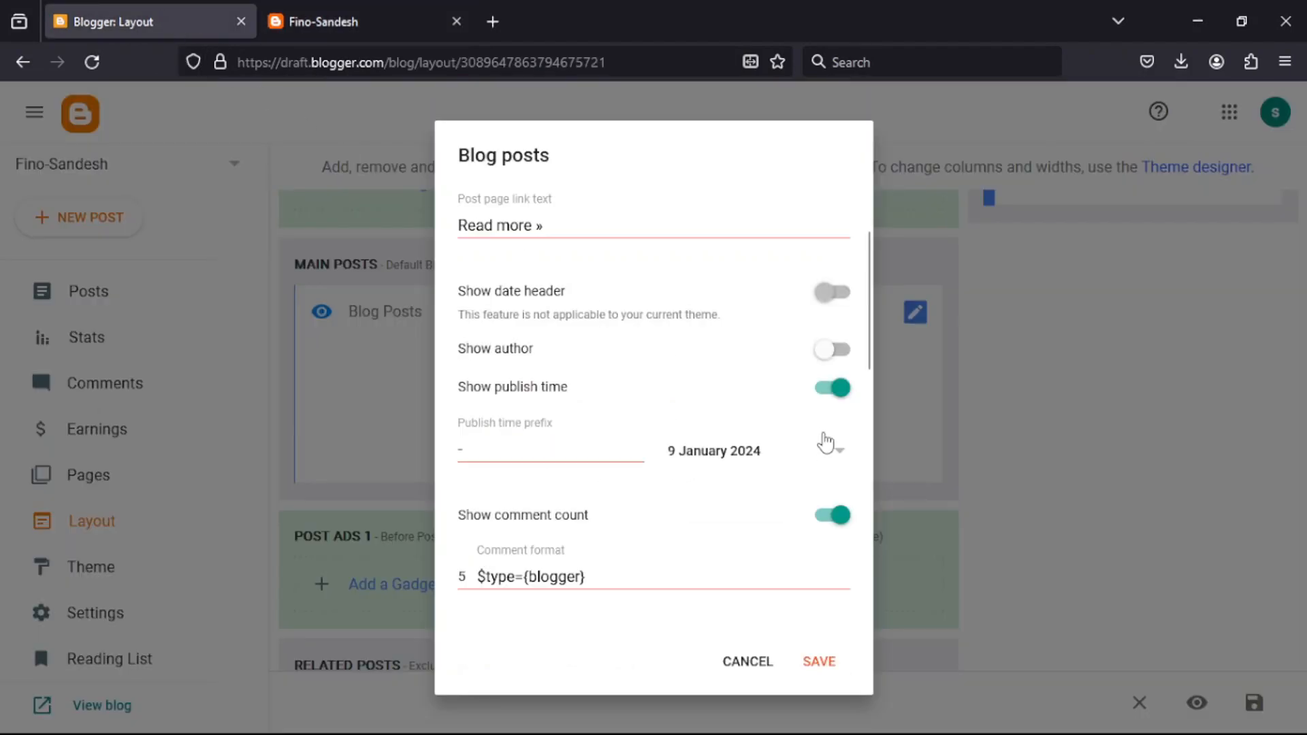
click(832, 349)
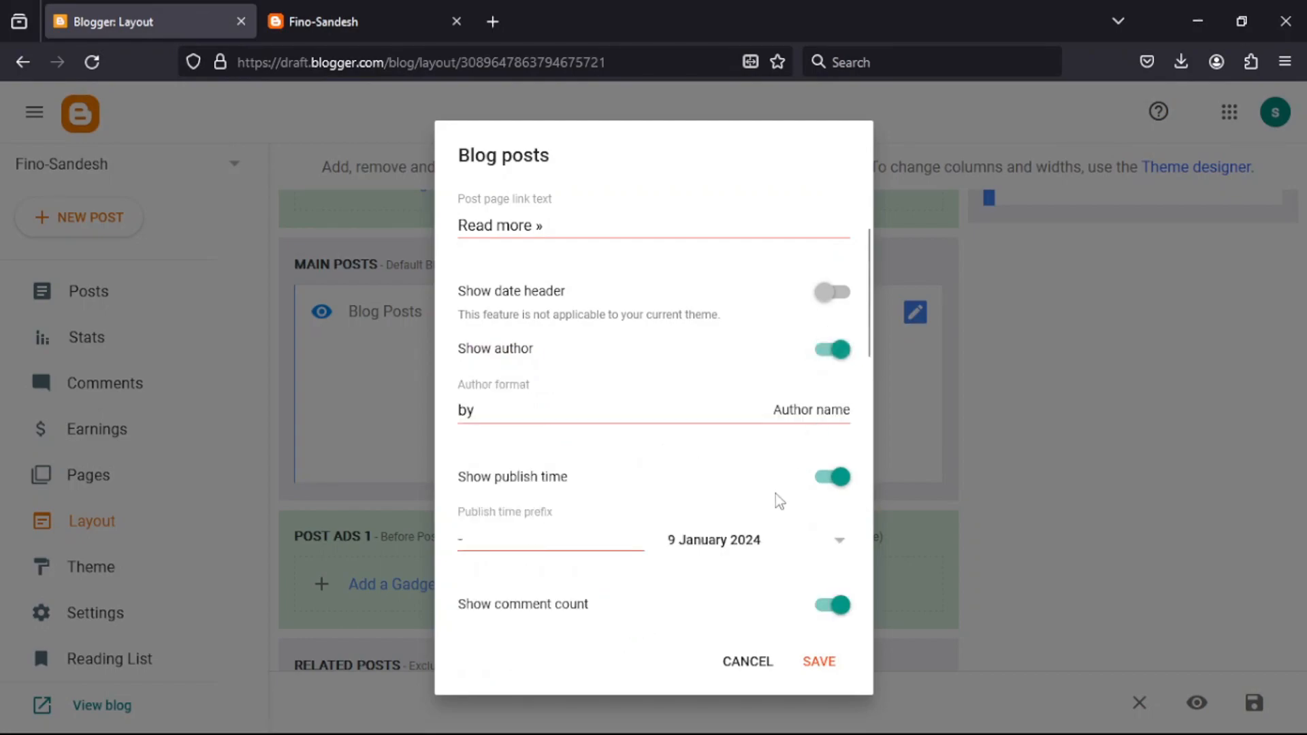
Review the remaining Blog posts options for comments, labels and sharing, and save the gadget
scroll(779, 499, down, 3)
scroll(789, 502, down, 1)
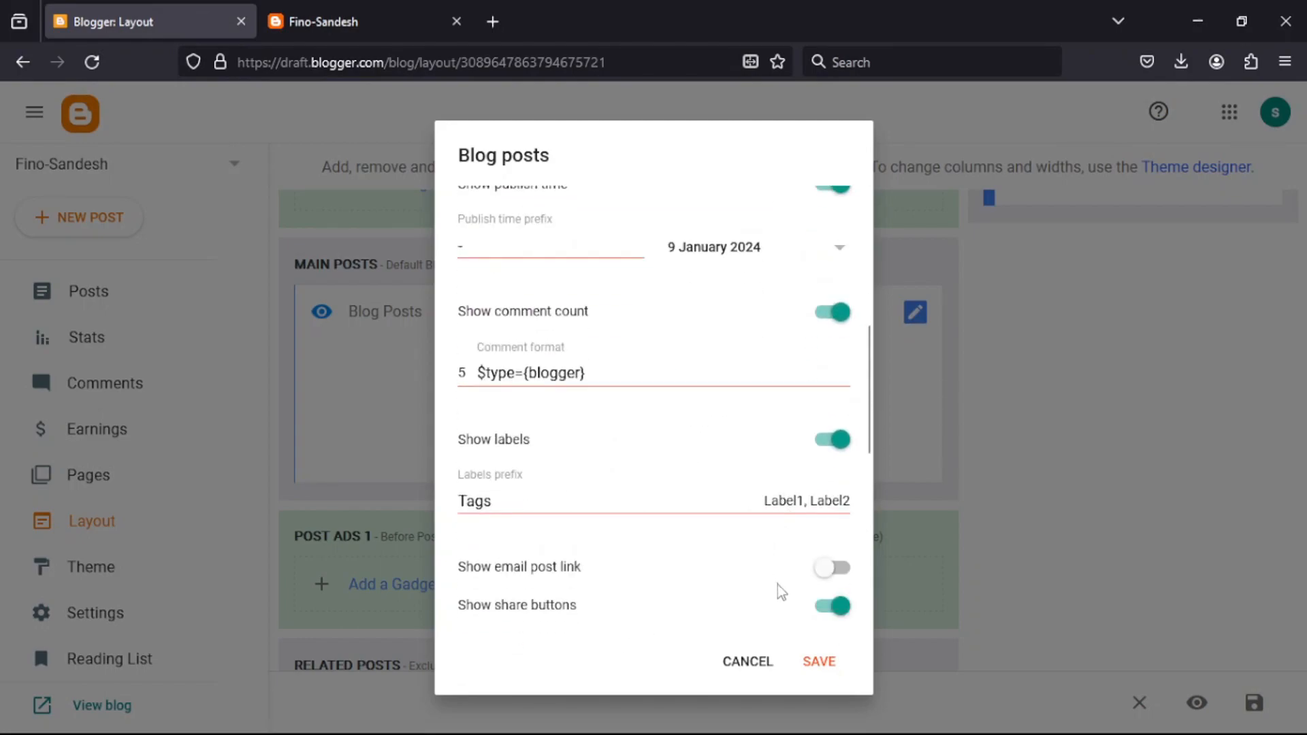
click(821, 663)
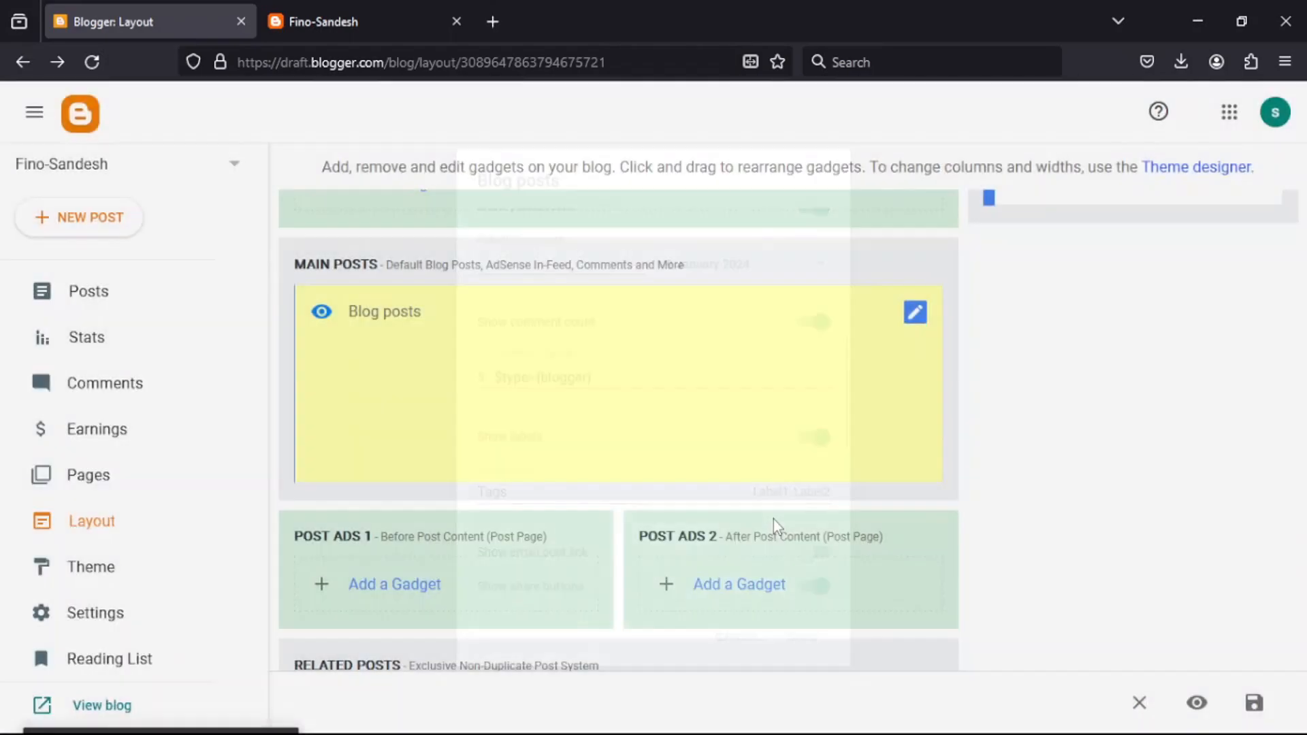
Open the About Us gadget in the About Section and check the matching logo and text in the live blog's footer
scroll(764, 515, down, 1)
scroll(764, 522, down, 3)
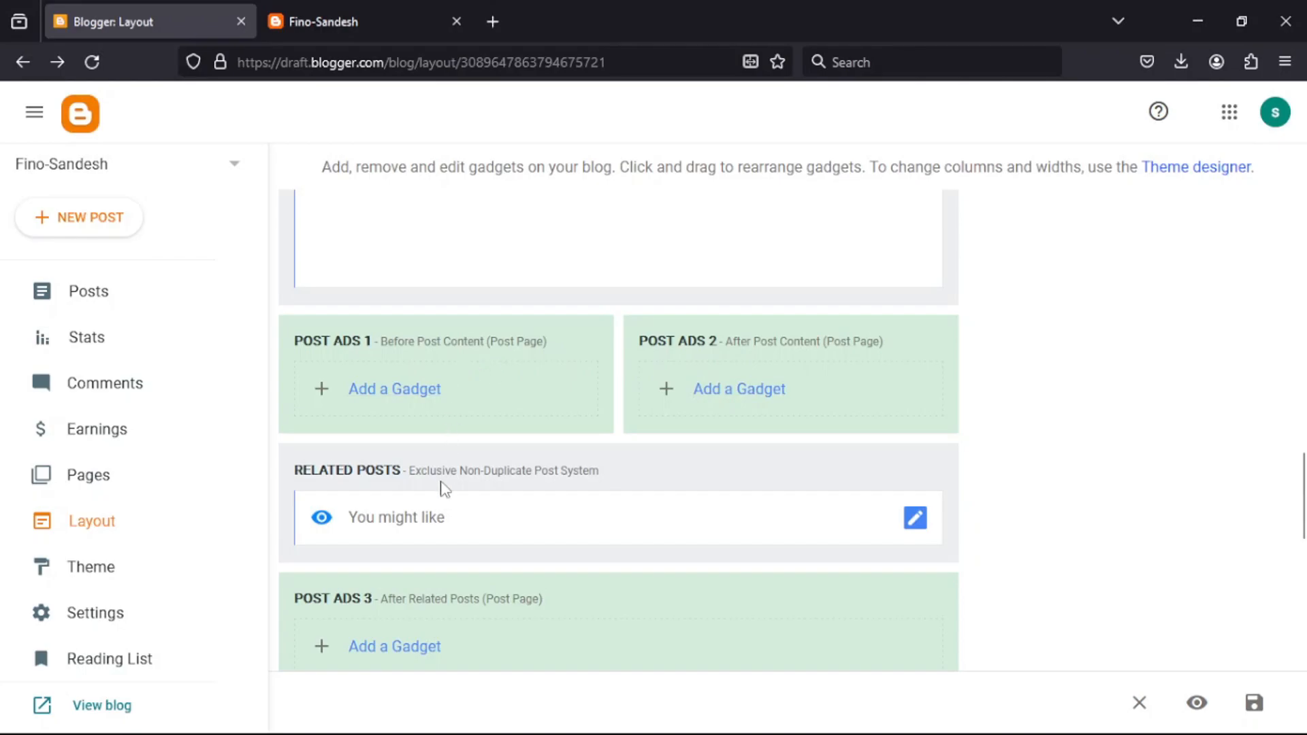
scroll(443, 484, down, 5)
click(756, 415)
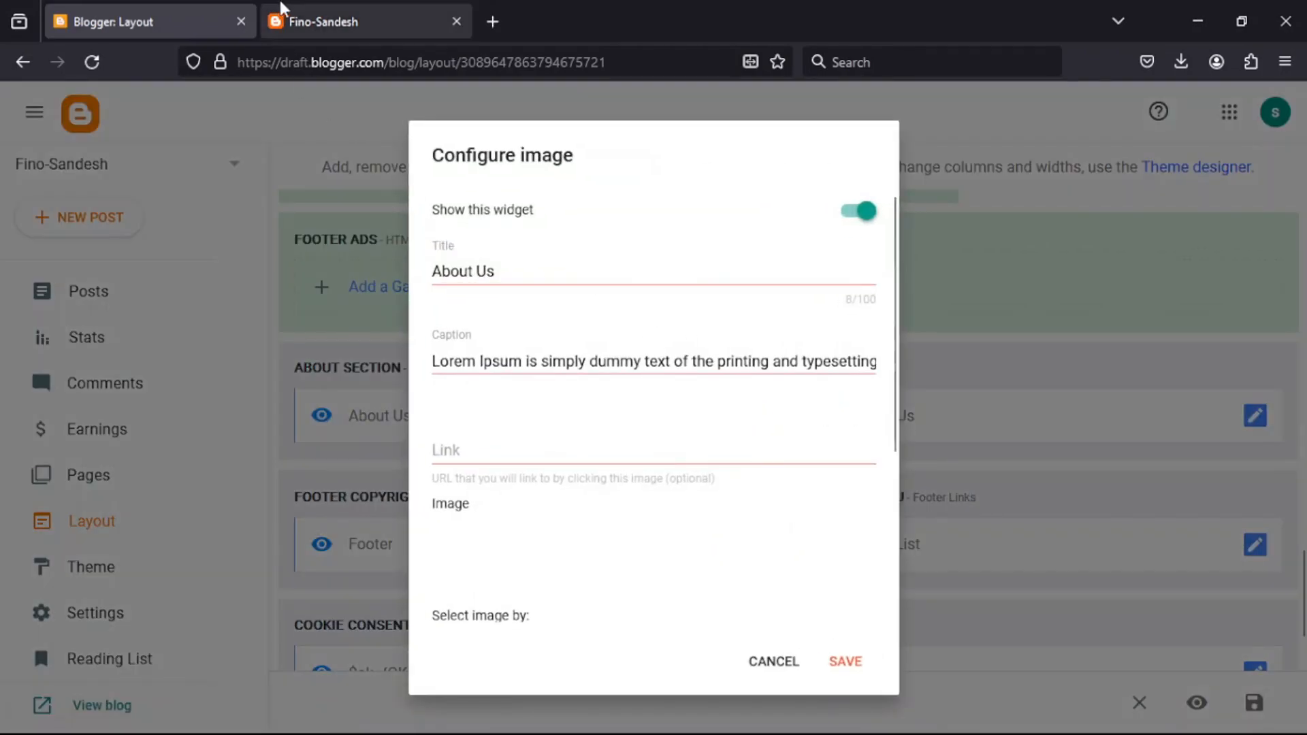
click(379, 10)
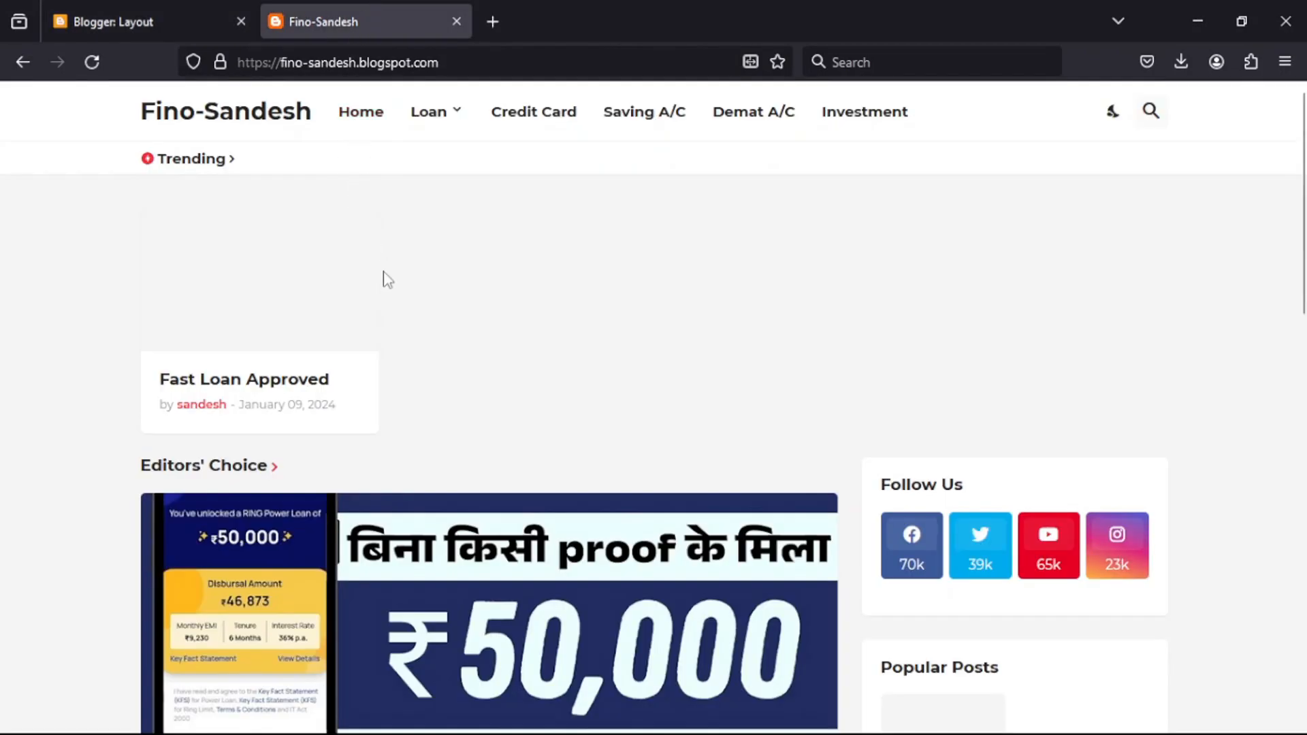
scroll(382, 279, down, 10)
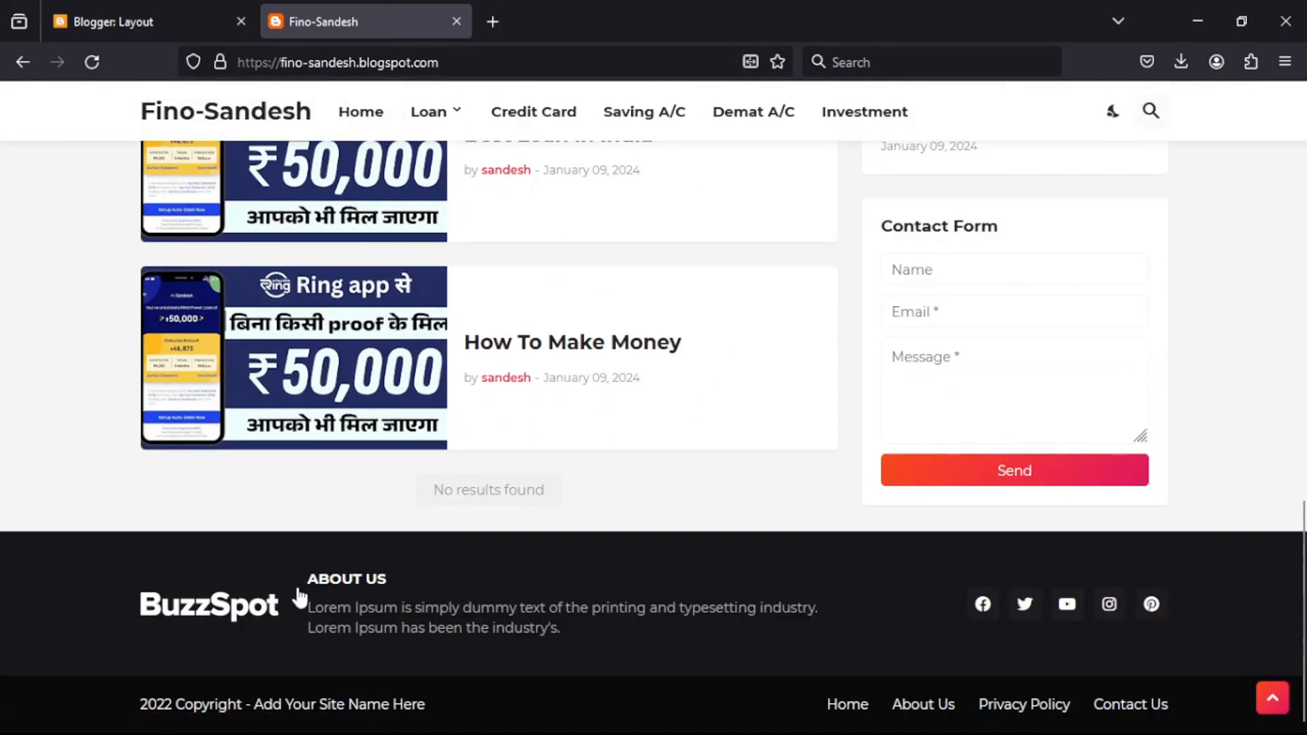
drag(390, 579, 219, 584)
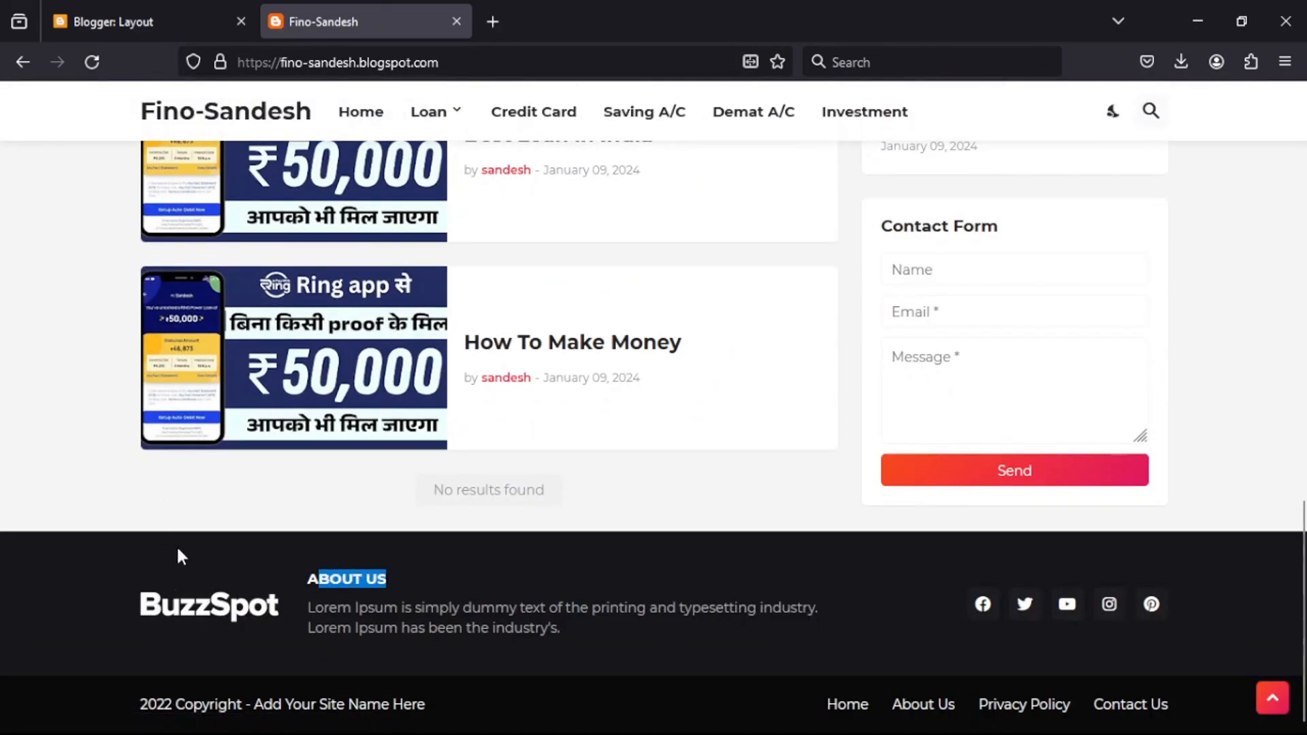
click(131, 11)
Choose Fino-Sandesh.png from the computer as the image of the About Us gadget
scroll(504, 443, down, 4)
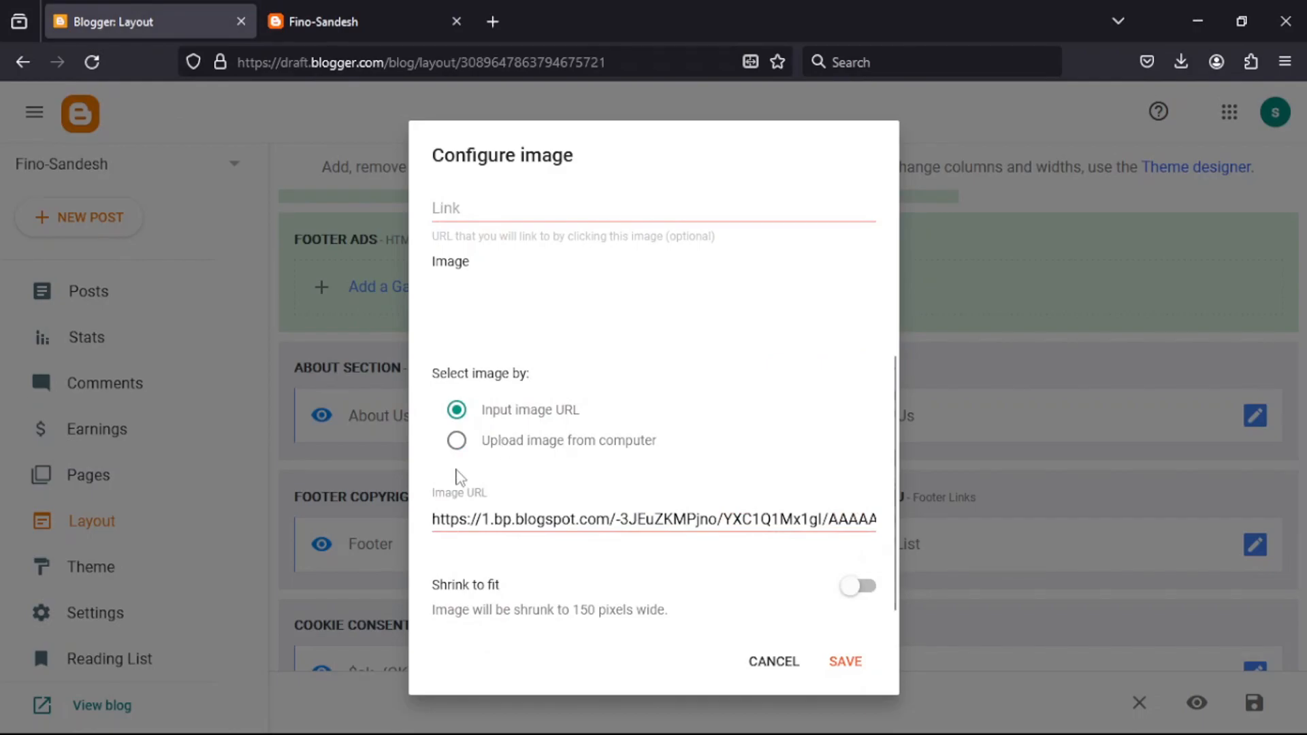
click(456, 443)
click(459, 551)
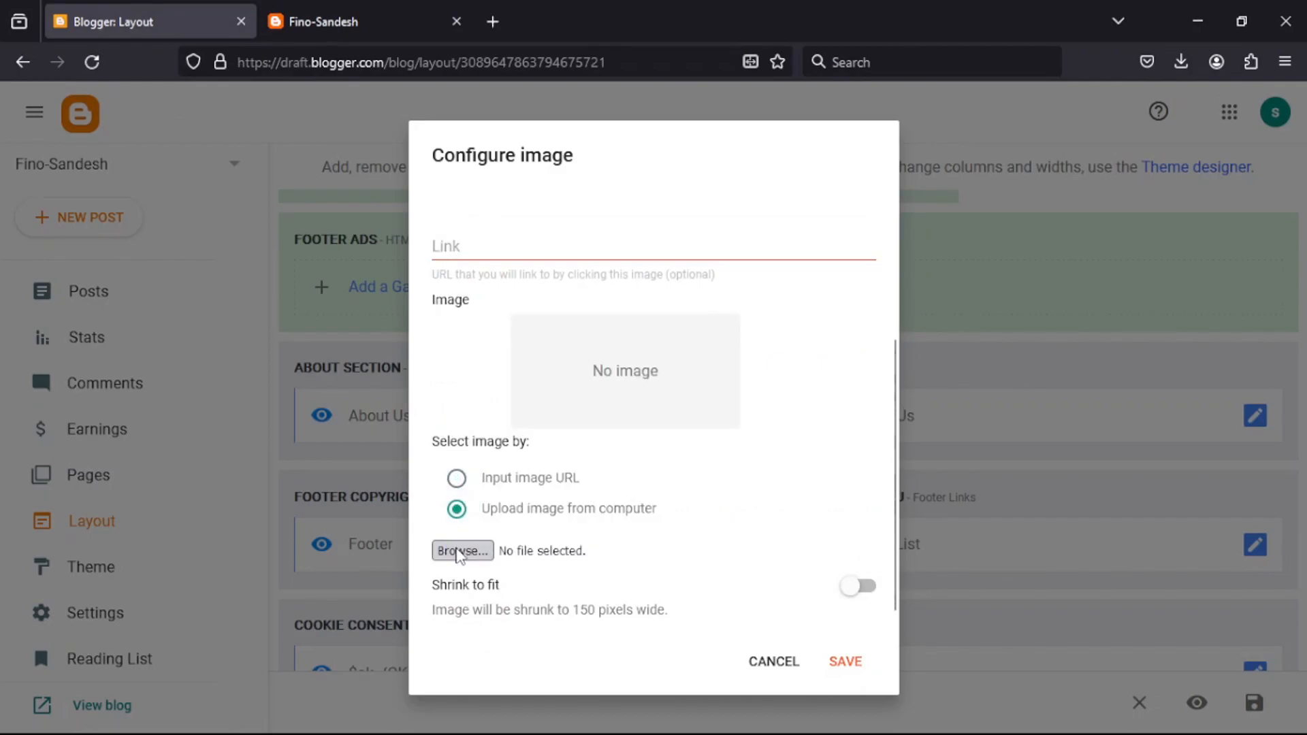
double_click(232, 241)
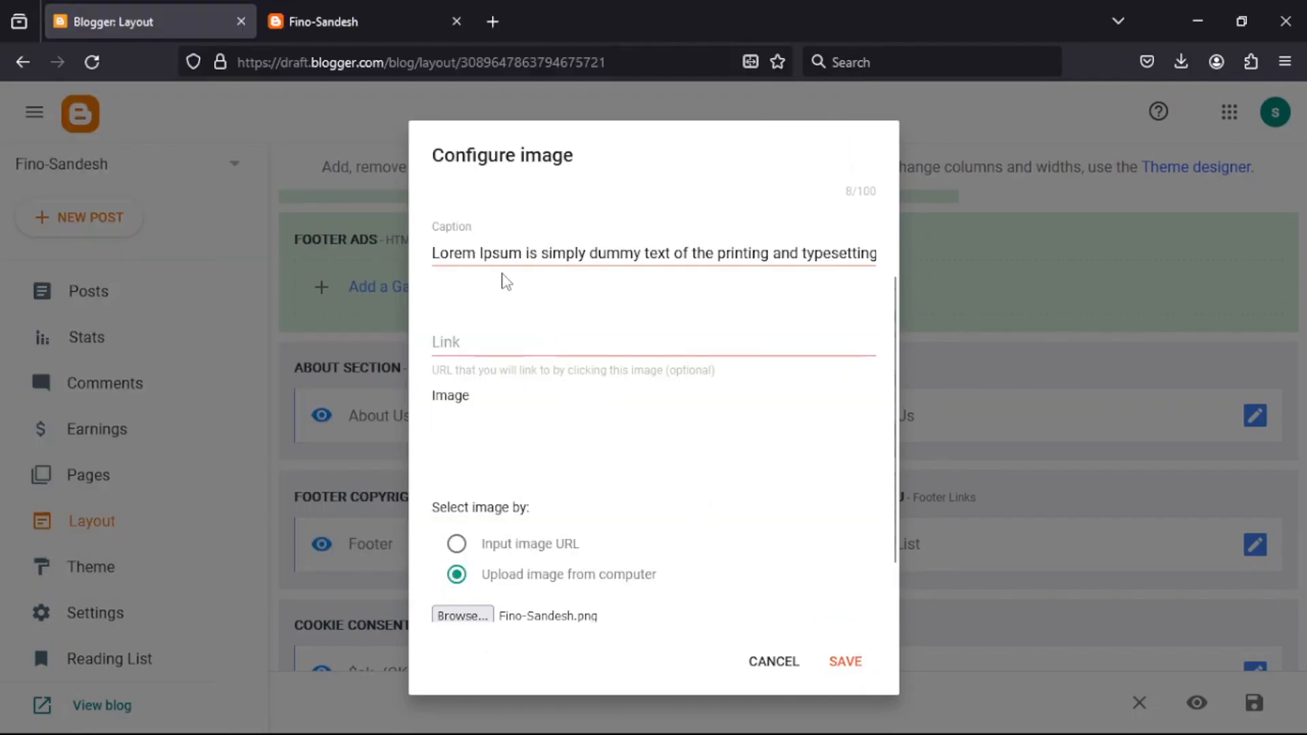
Replace the About Us caption with the copied finance-focused YouTube channel description, and hyphenate its opening name as "Fino-Sandesh"
drag(438, 254, 1019, 259)
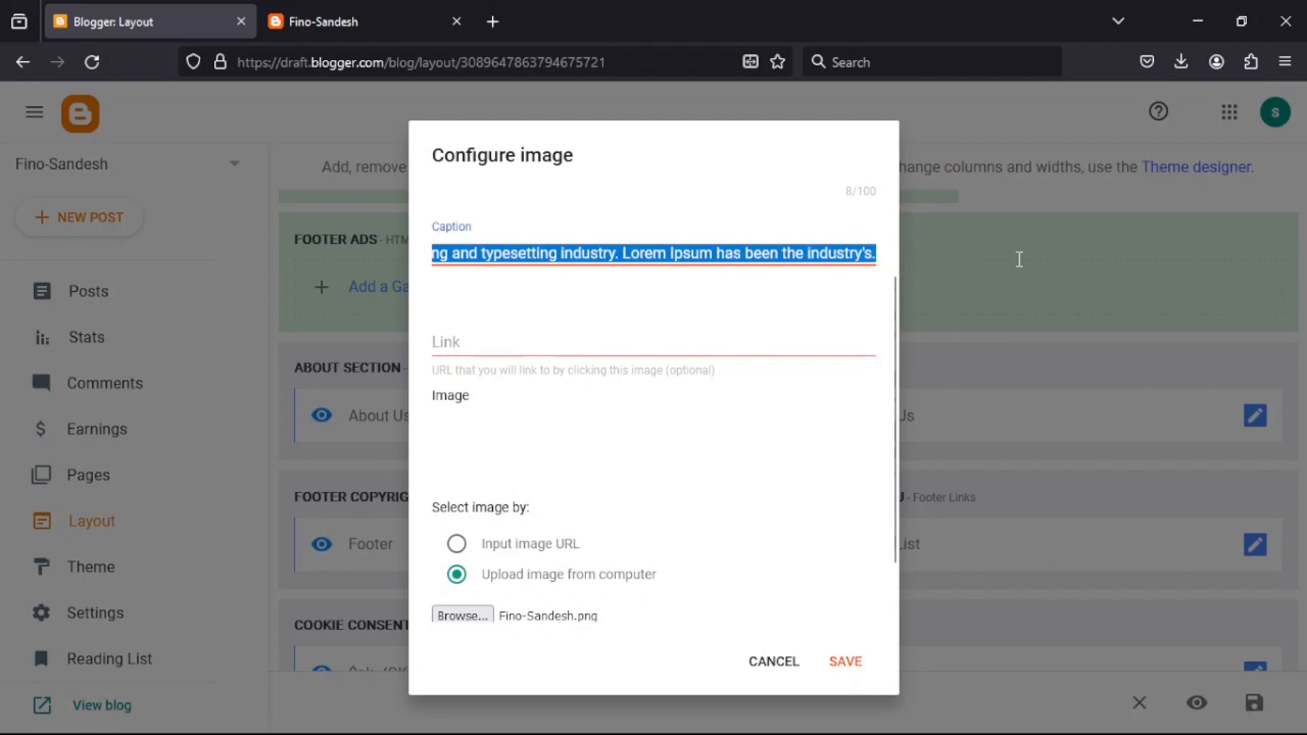
key(BackSpace)
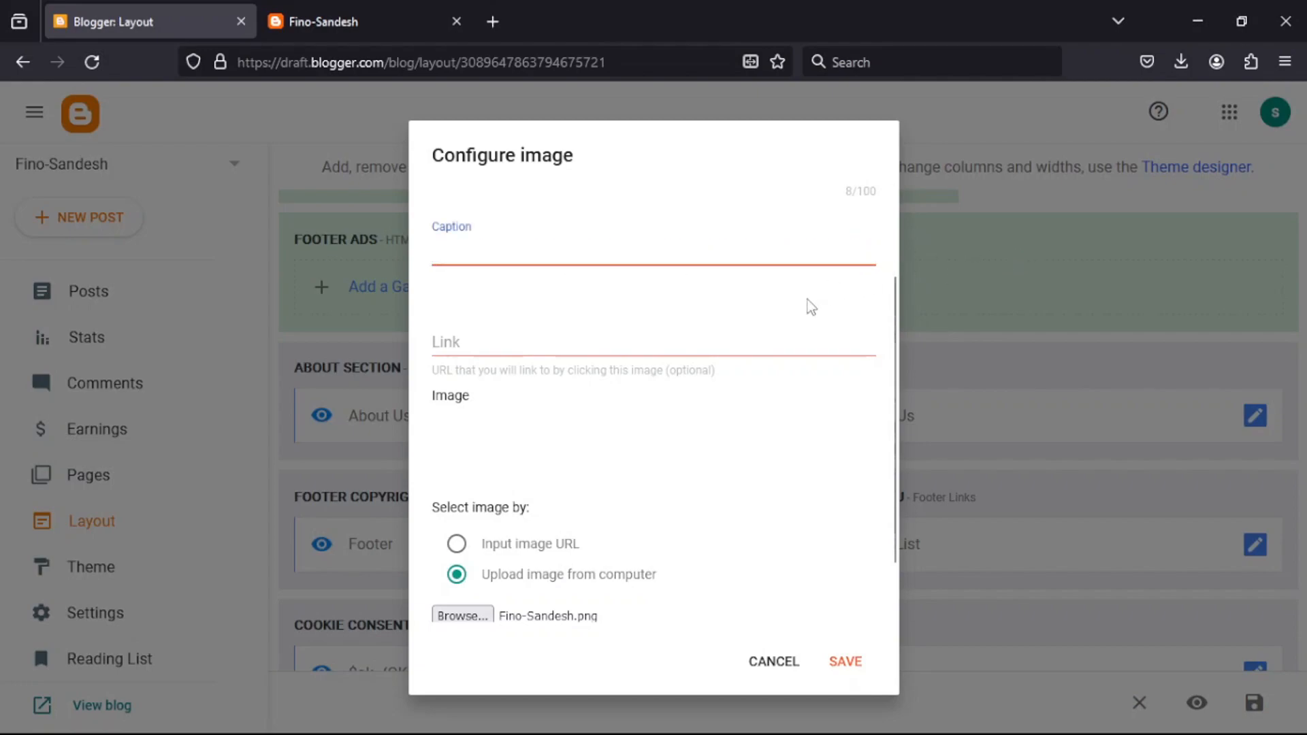
key(ctrl+v)
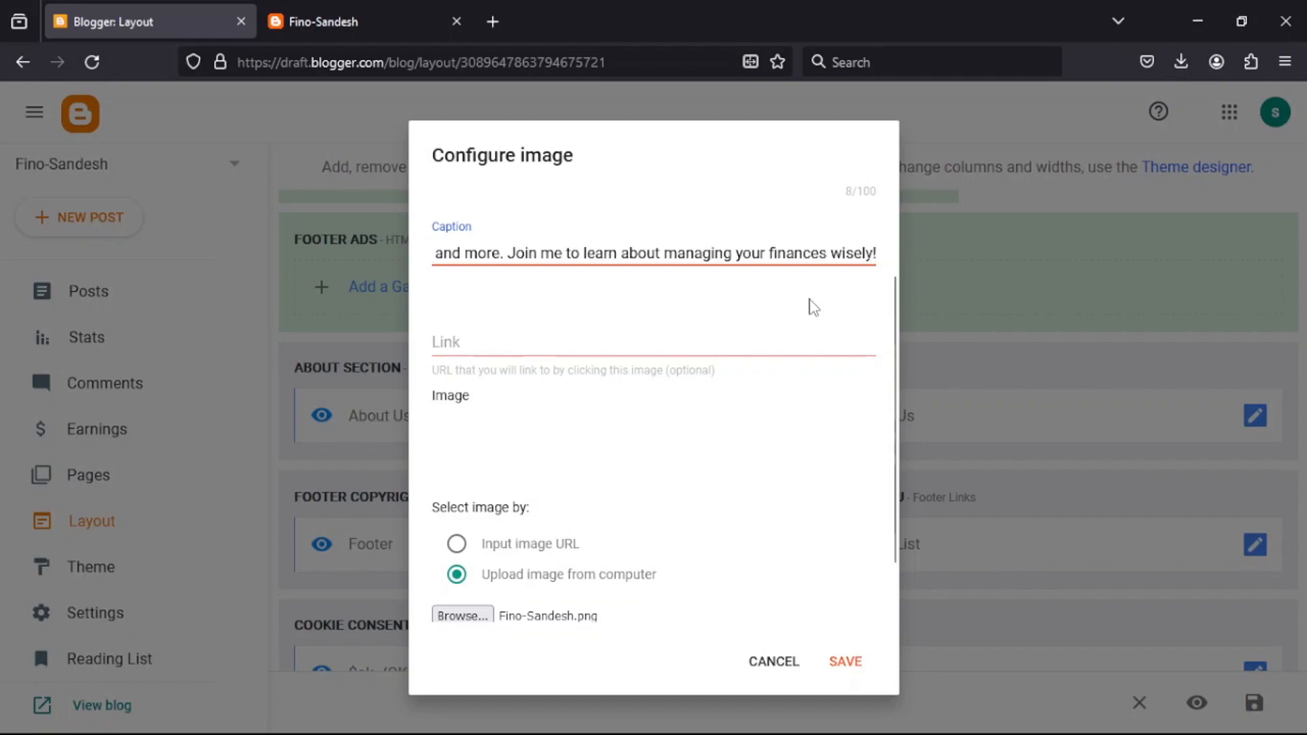
drag(689, 255, 258, 264)
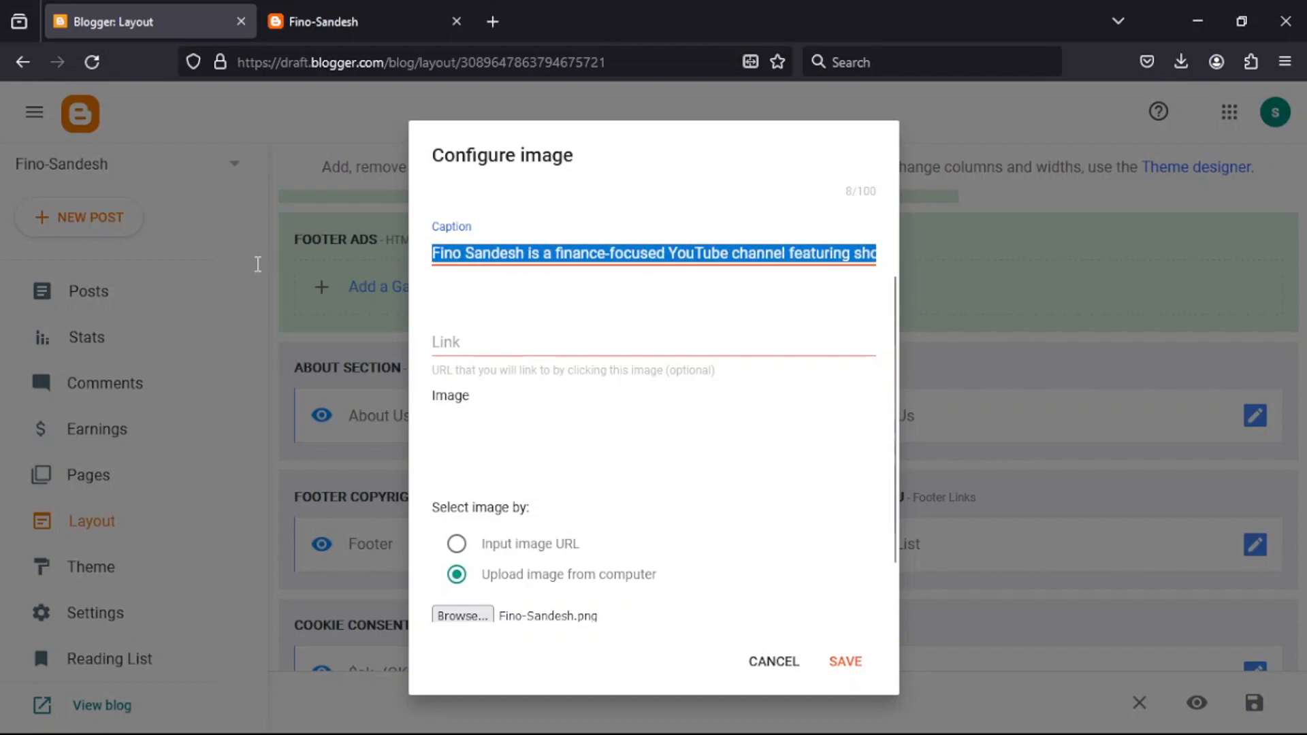
click(468, 253)
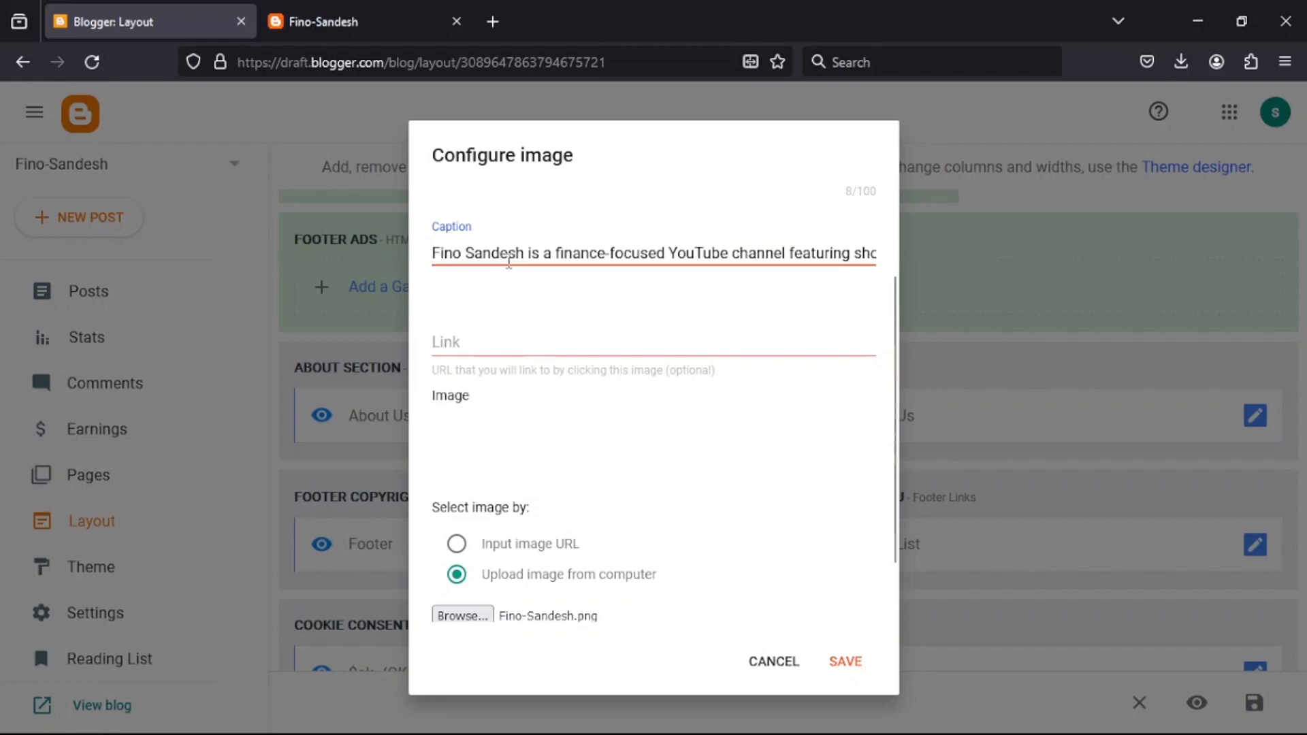
key(BackSpace)
text(-)
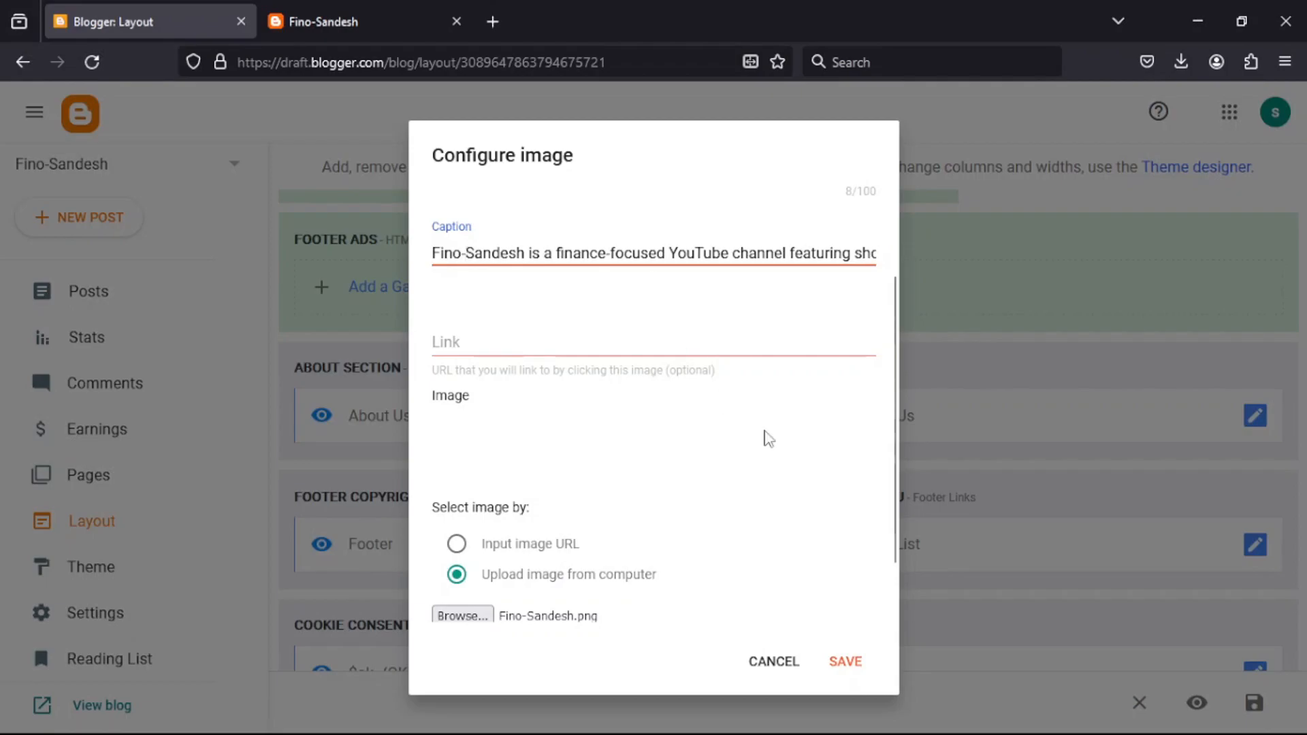
Save the About Us gadget and reload the live blog
click(845, 663)
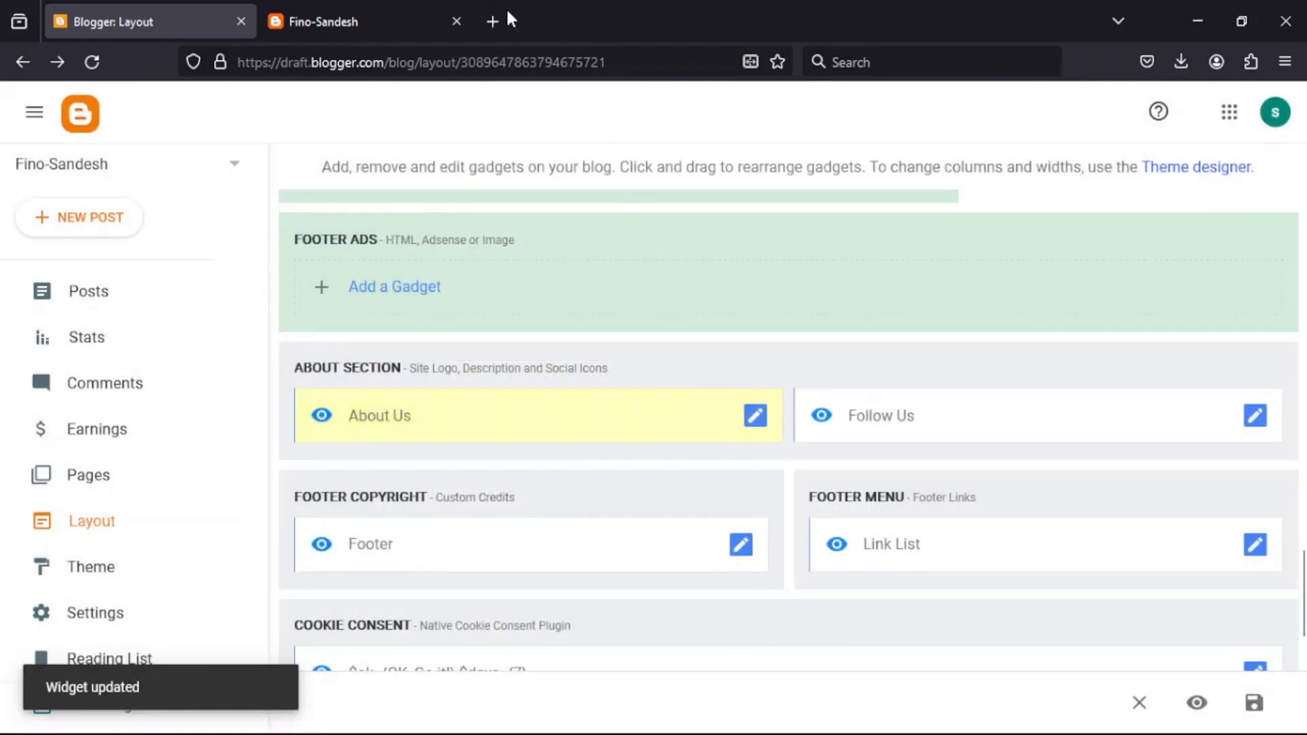
click(329, 16)
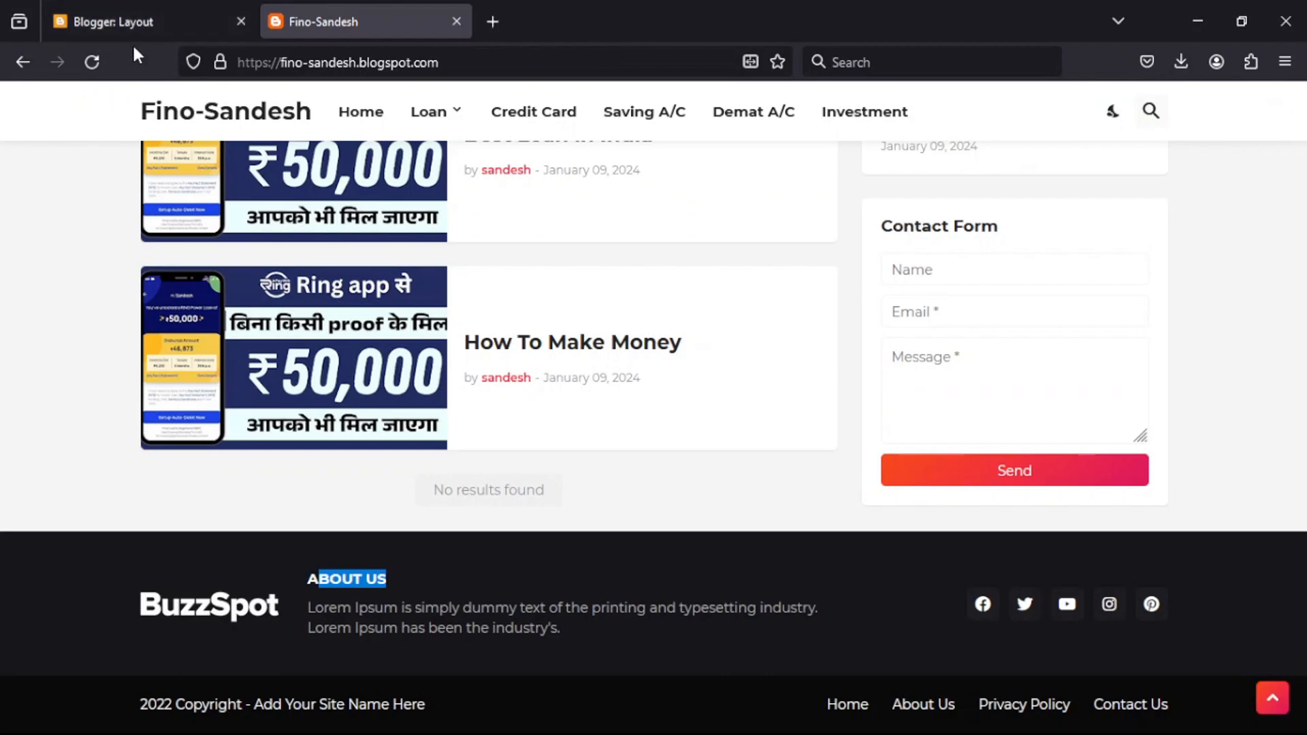
click(88, 60)
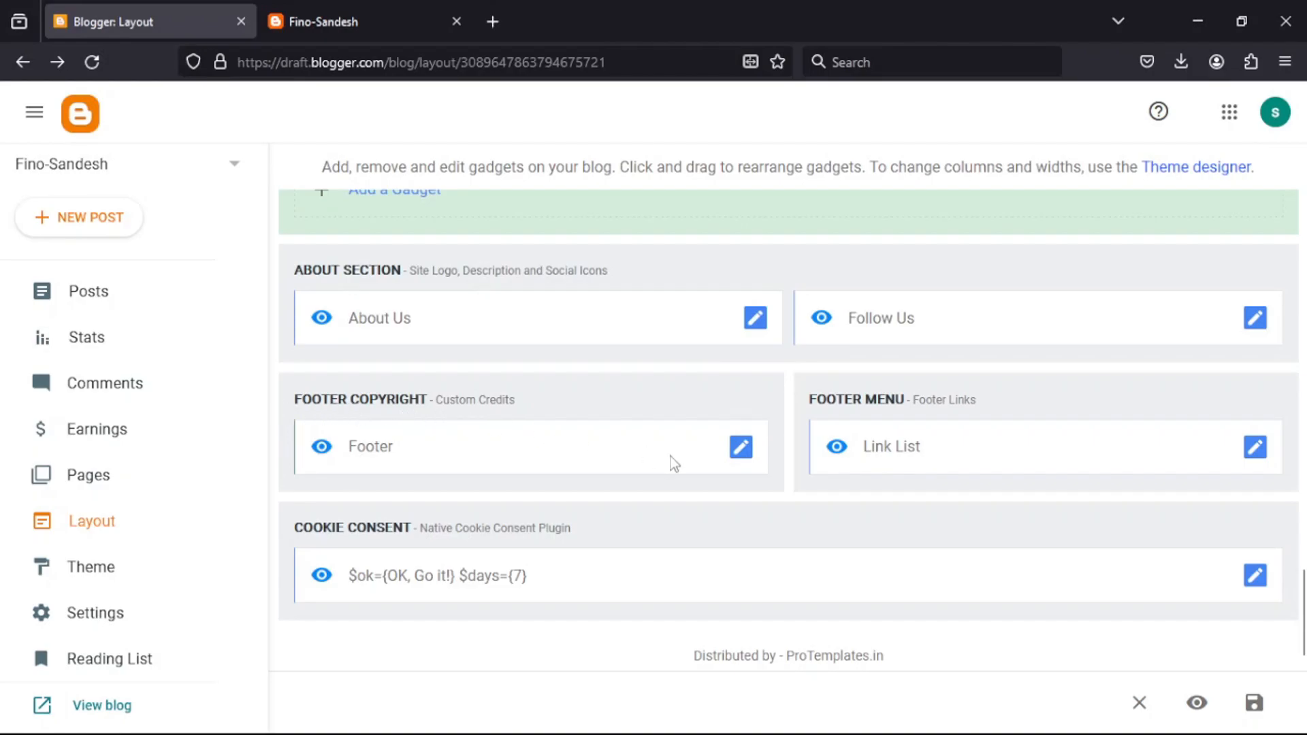
Look at the title and content settings of the Footer gadget under Footer Copyright, and close it without saving
click(741, 450)
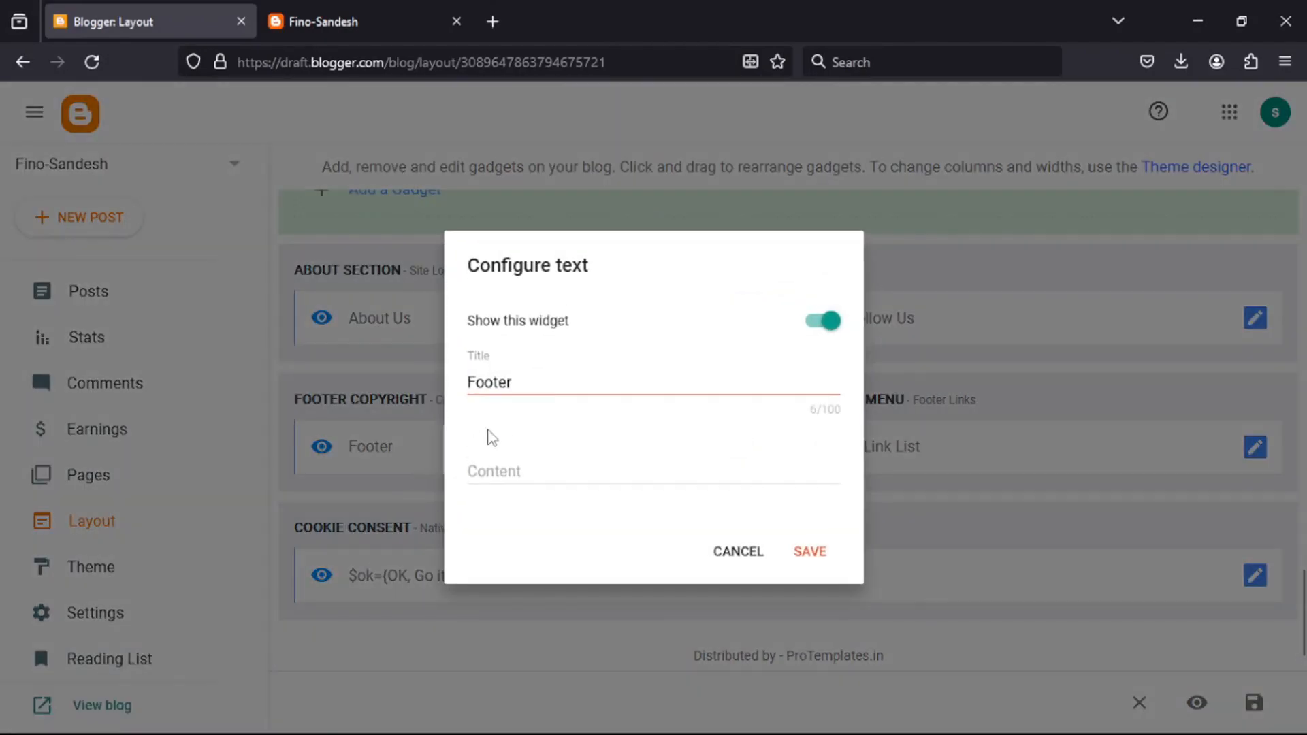
click(499, 470)
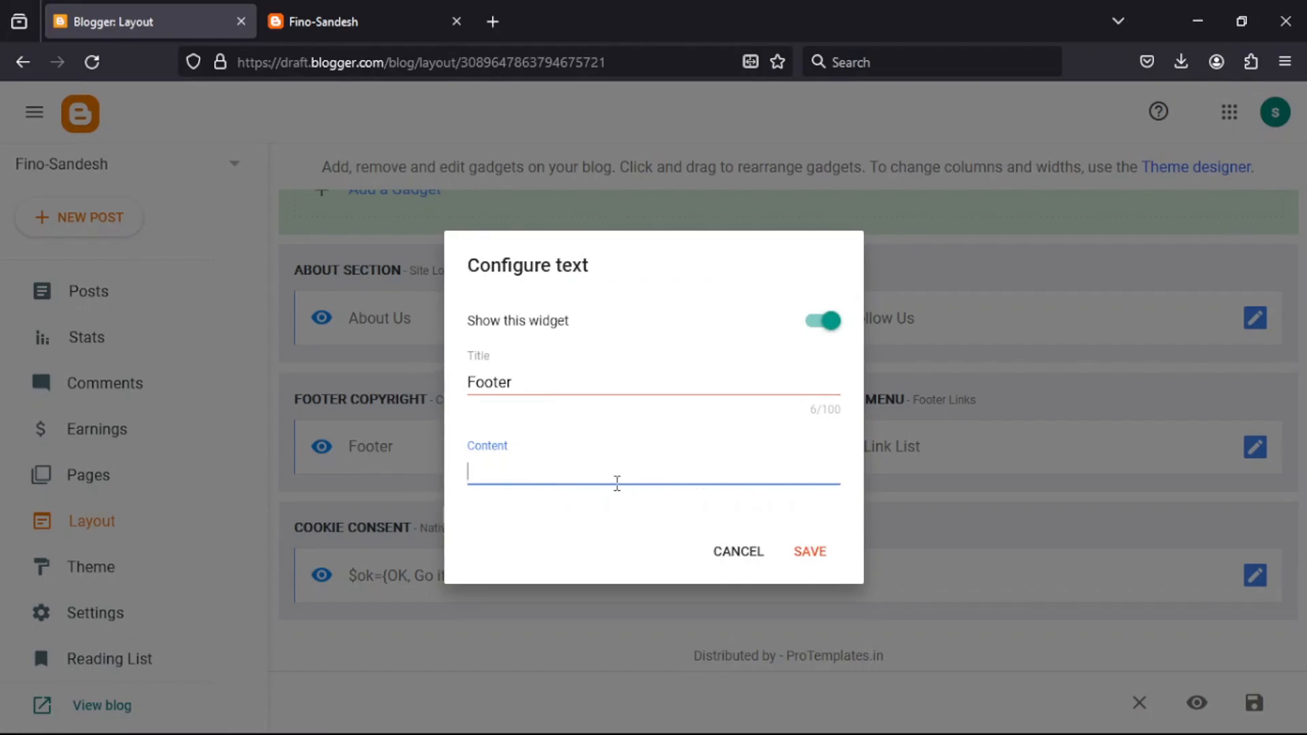
click(723, 549)
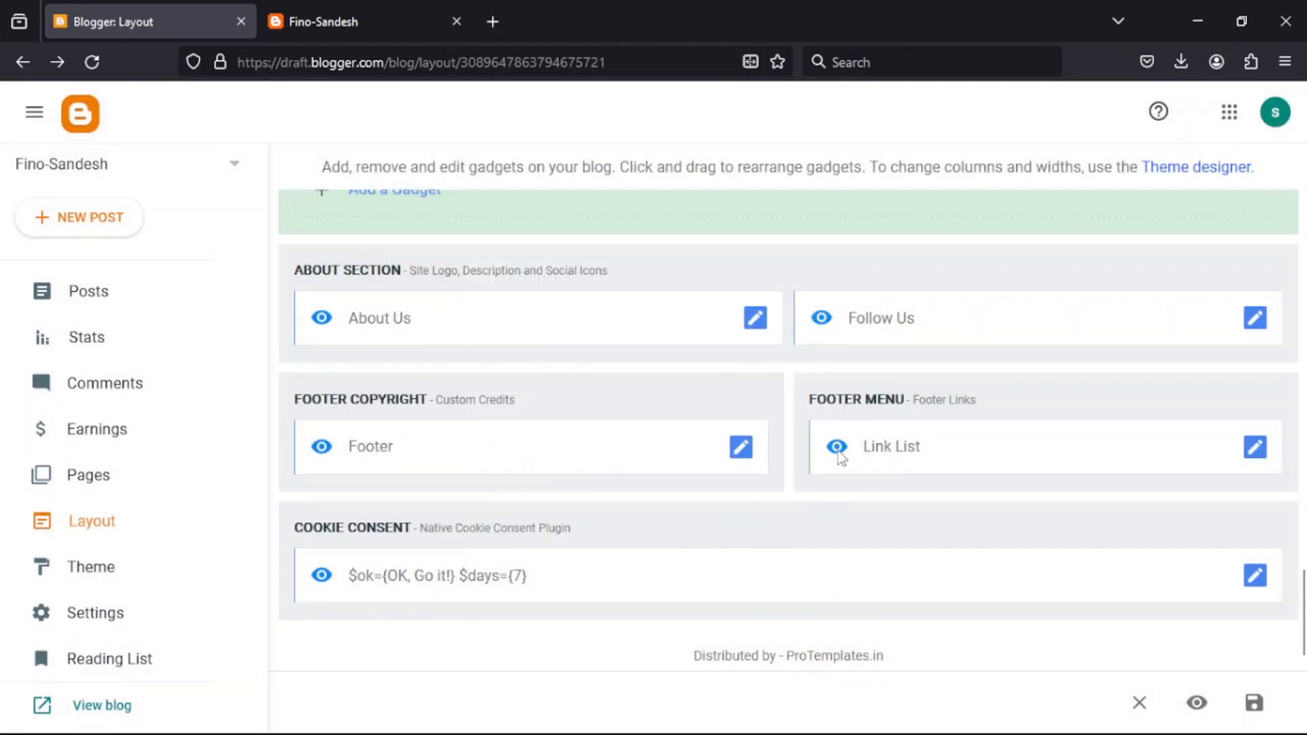
Review the links in the Footer Menu's Link List gadget, close it without saving, and return to the live blog
scroll(967, 527, up, 2)
click(1254, 544)
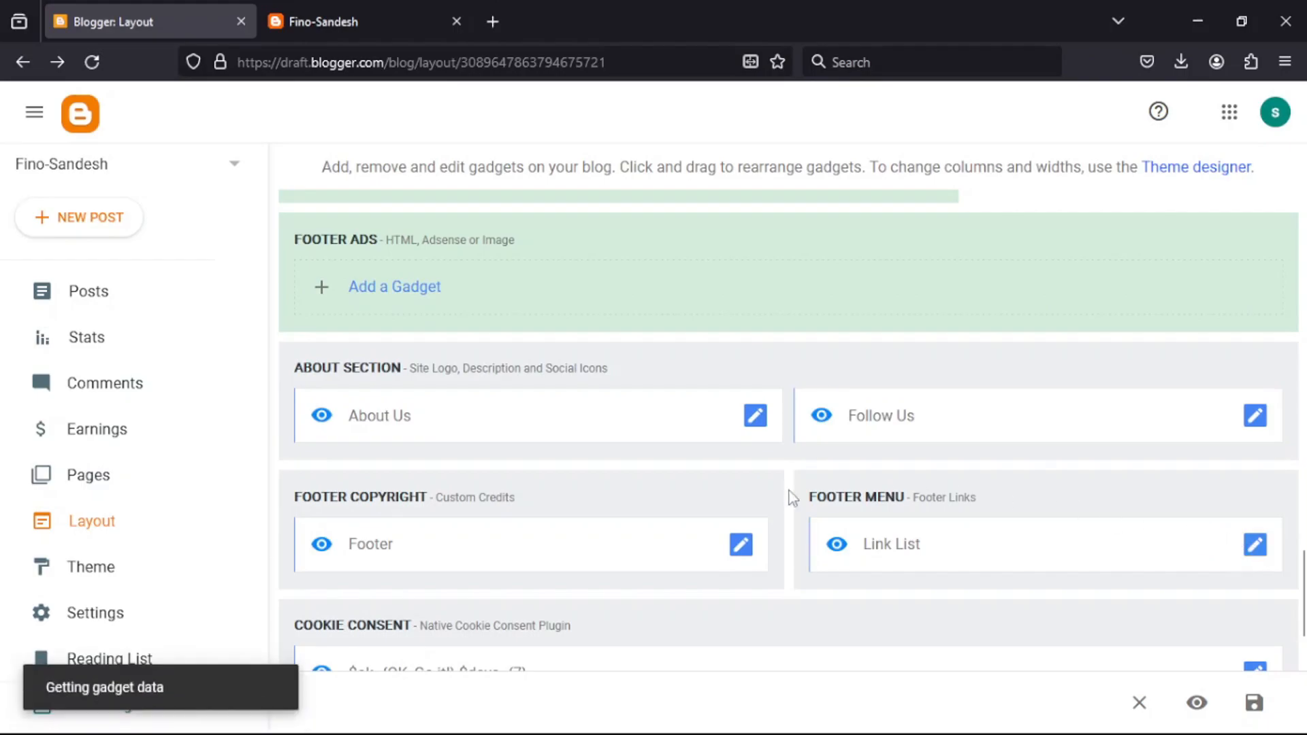
scroll(452, 479, down, 3)
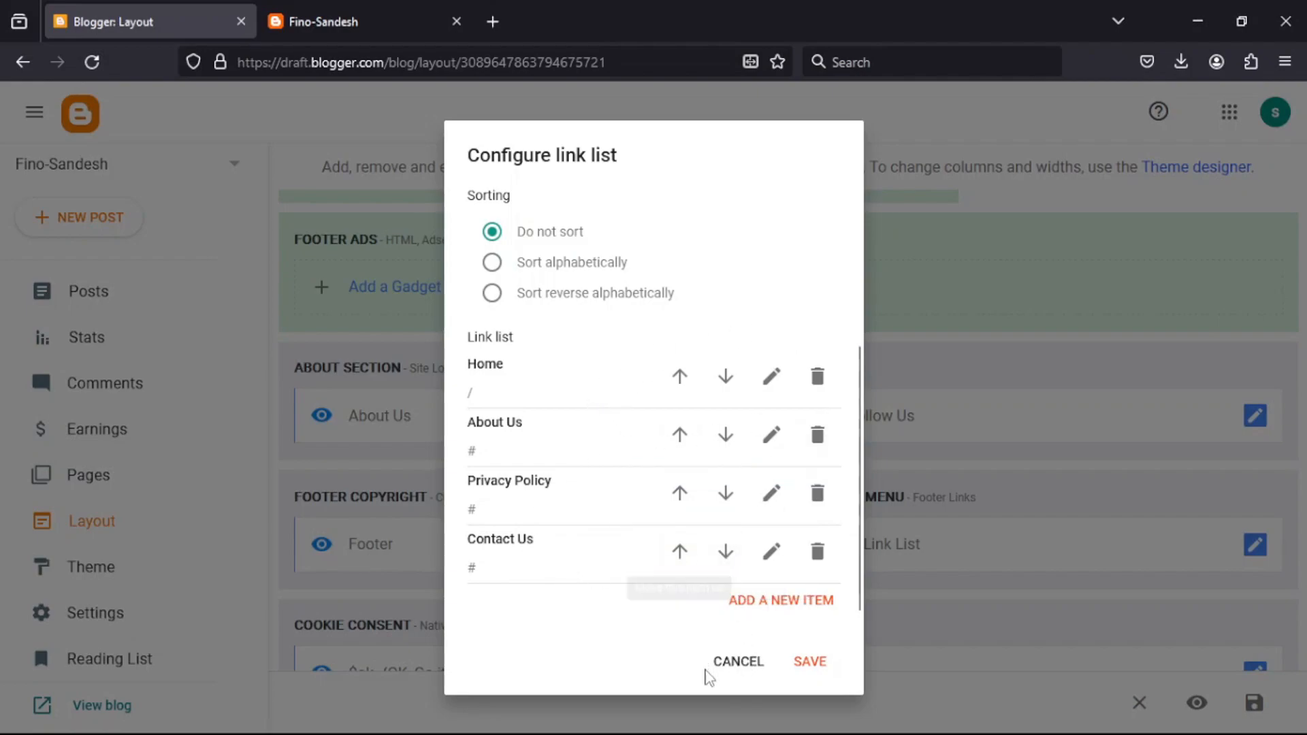
click(745, 657)
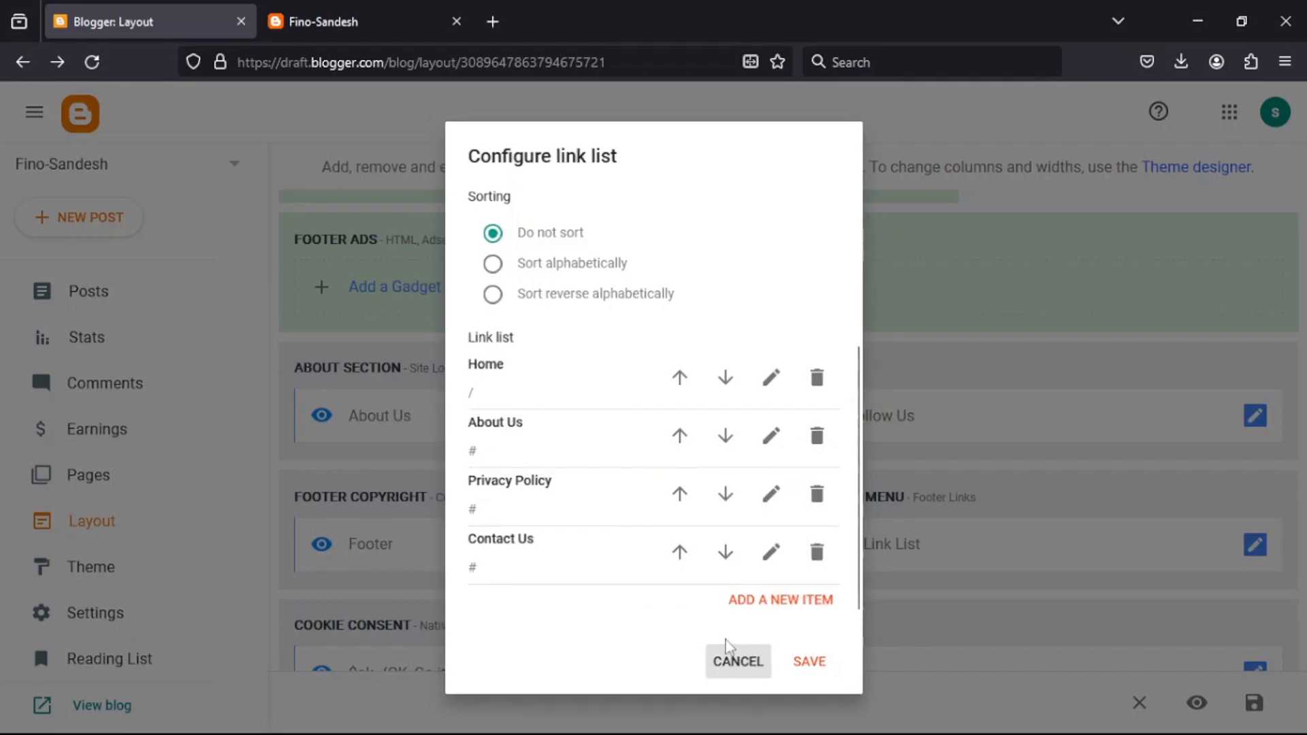
key(ctrl+Tab)
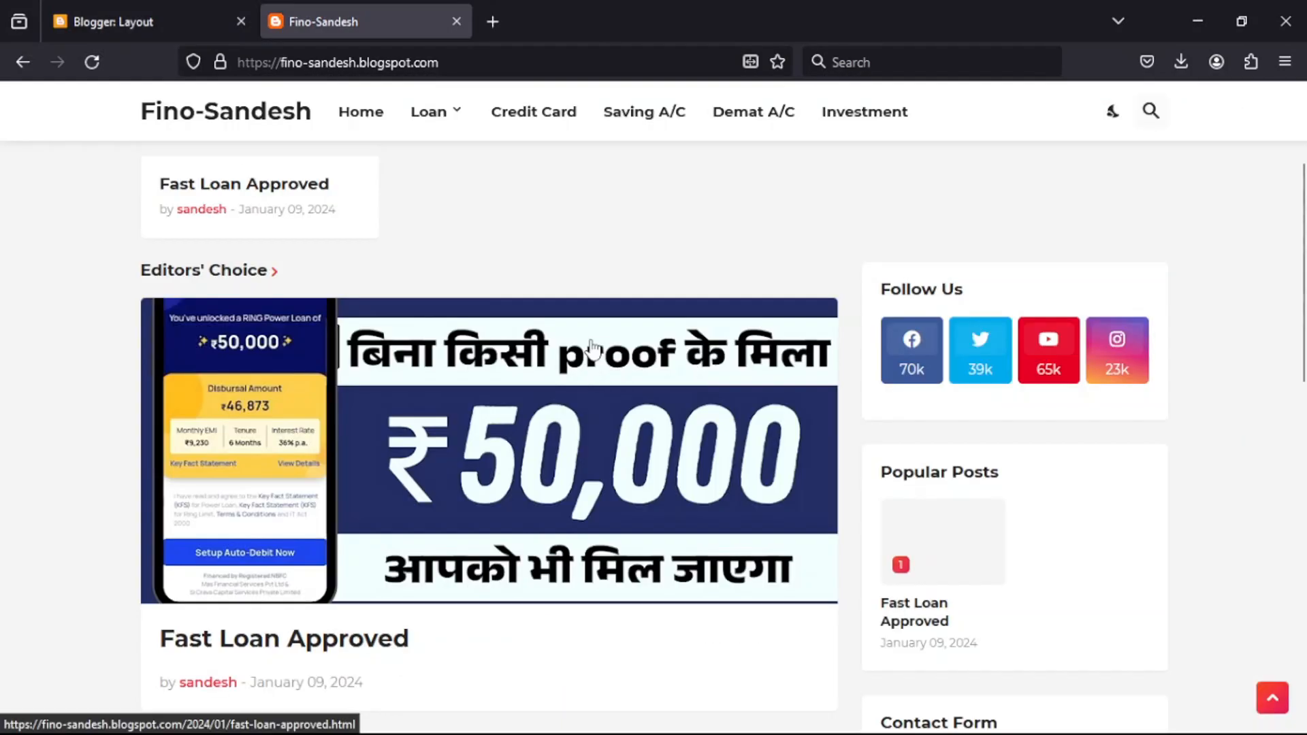